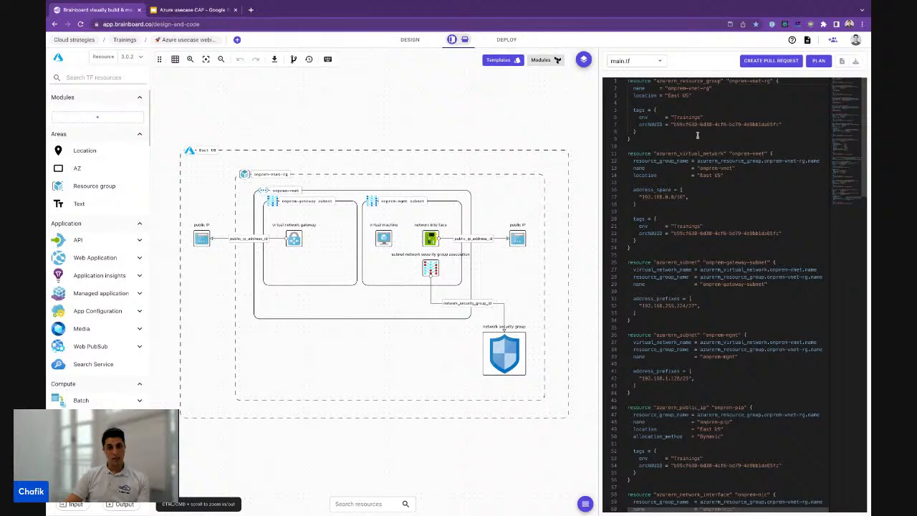
Open the virtual machine's configuration settings, review them, and save and close
scroll(697, 135, "down", 15)
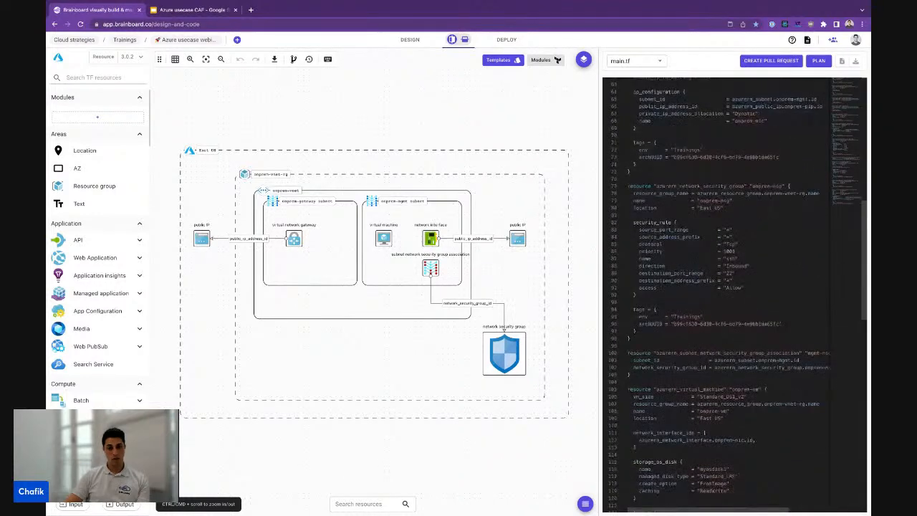
scroll(735, 294, "down", 10)
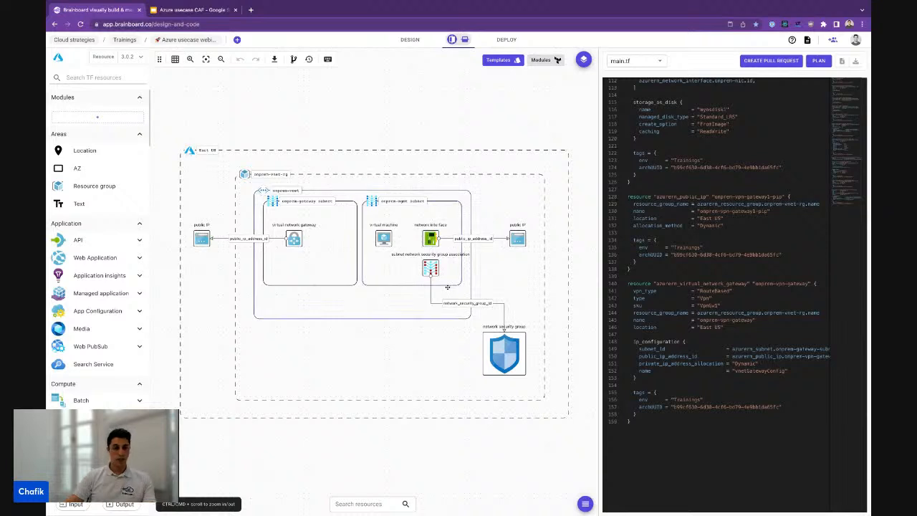
scroll(447, 286, "up", 5)
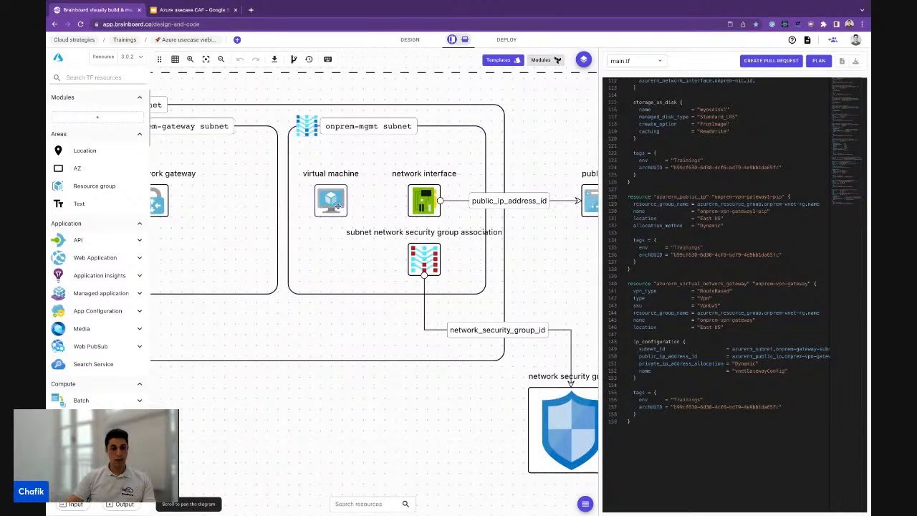
left_click(336, 204)
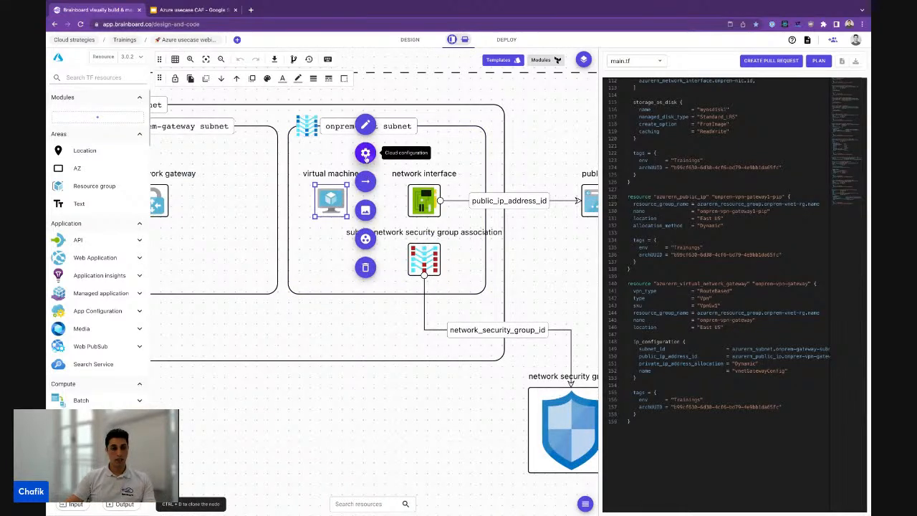
left_click(366, 153)
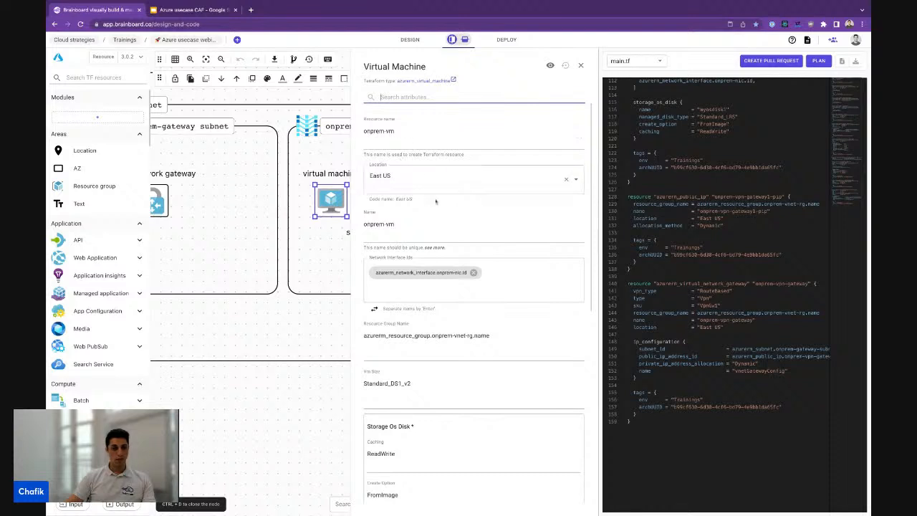
scroll(436, 201, "down", 3)
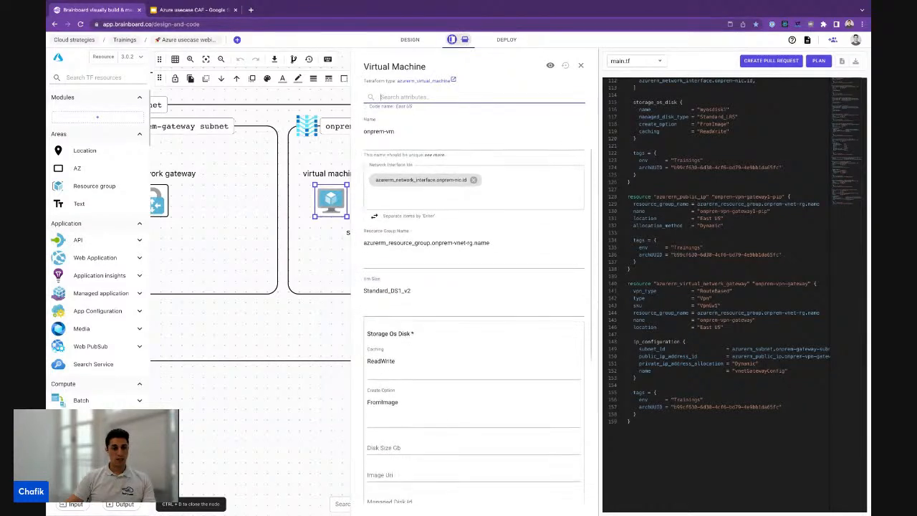
scroll(473, 287, "up", 3)
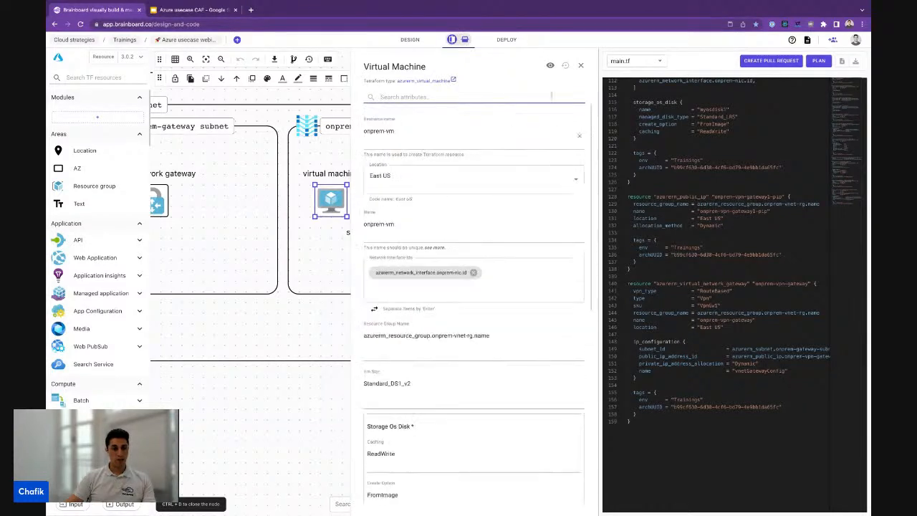
left_click(581, 65)
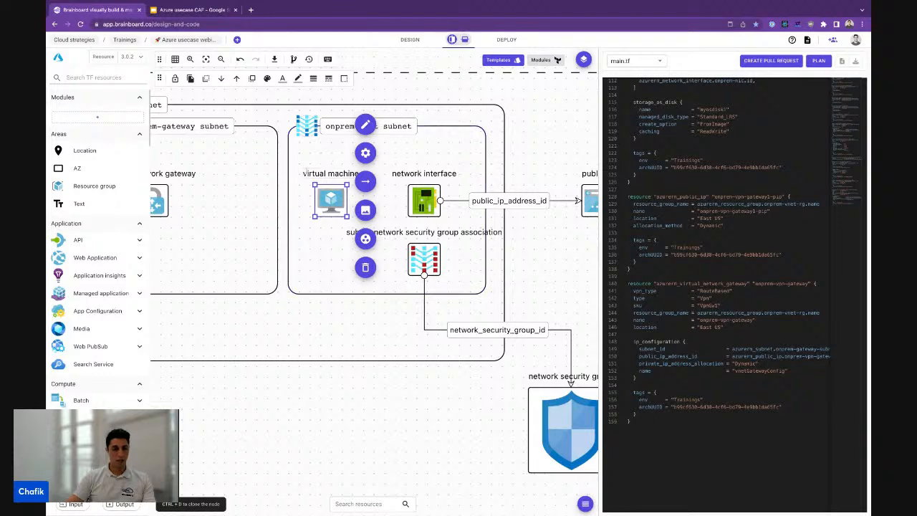
Fit the whole diagram into view and browse the architecture templates catalog
scroll(207, 105, "down", 5)
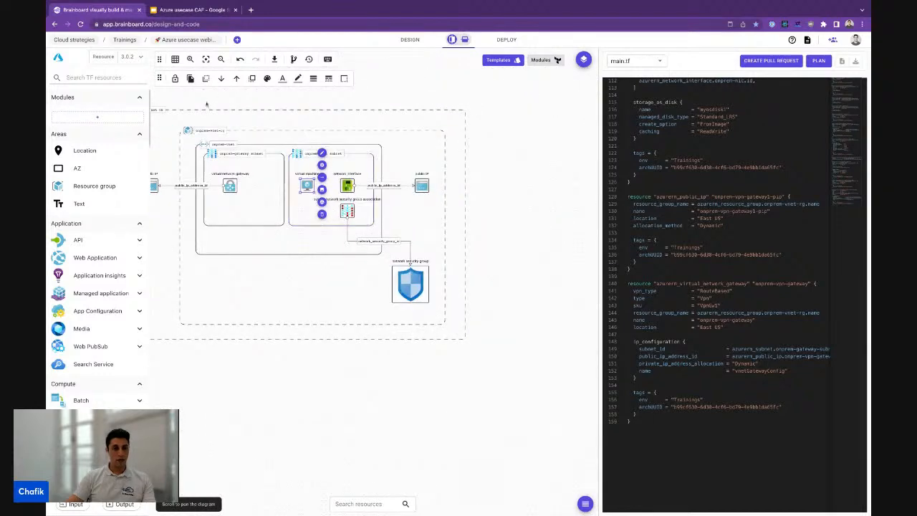
left_click(205, 59)
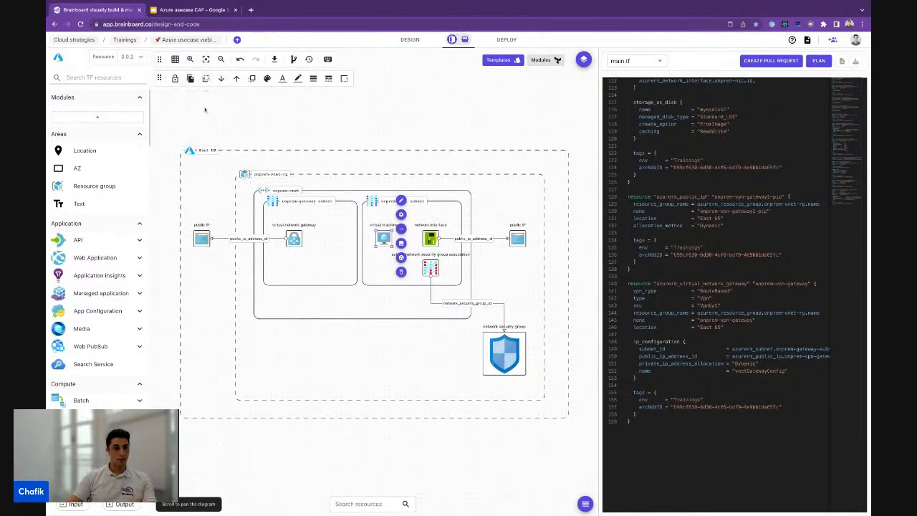
left_click(238, 40)
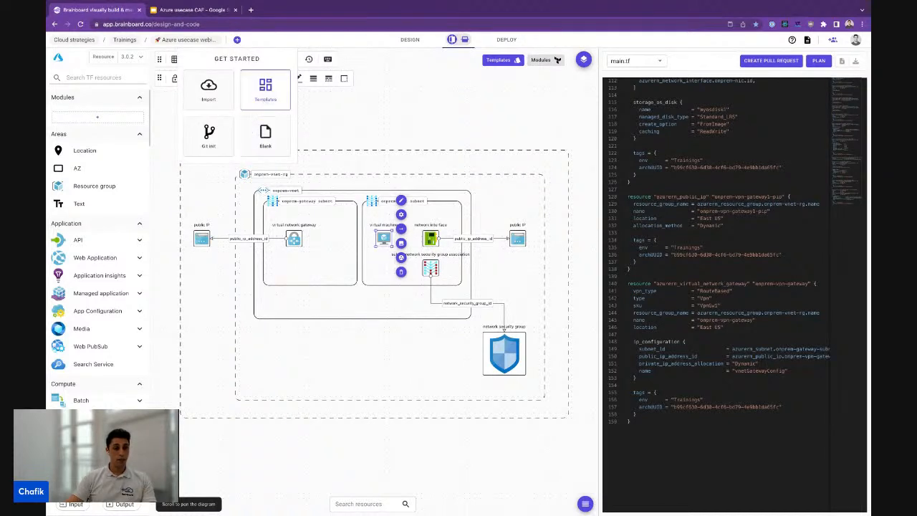
left_click(266, 89)
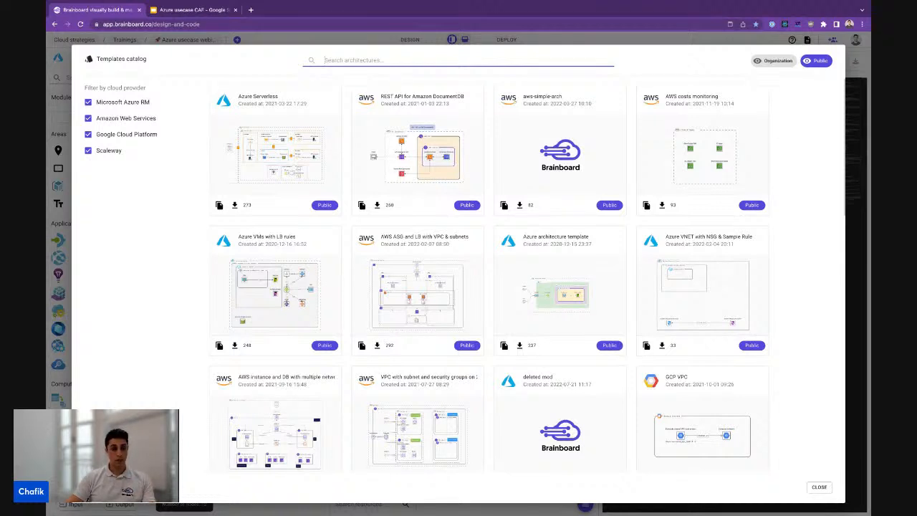
key("Escape")
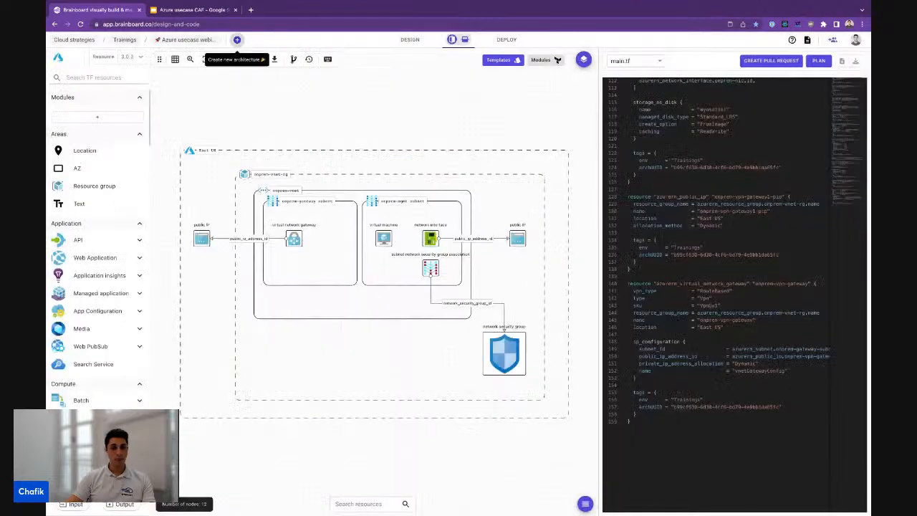
Look at the import sources under the new architecture options, then dismiss them
left_click(237, 40)
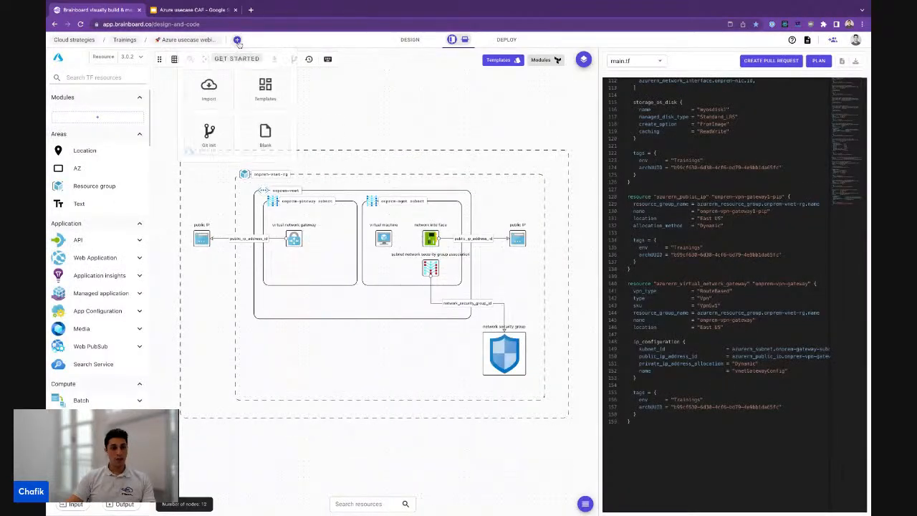
left_click(208, 93)
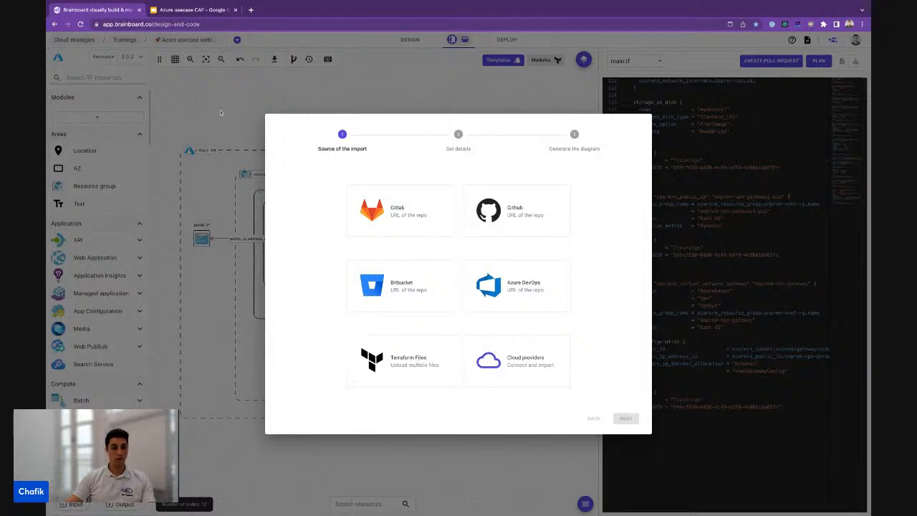
left_click(223, 103)
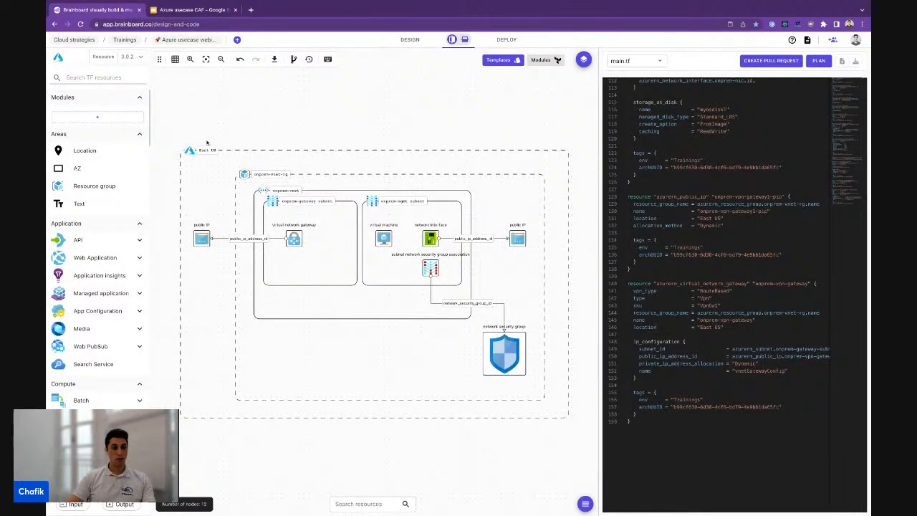
left_click(238, 40)
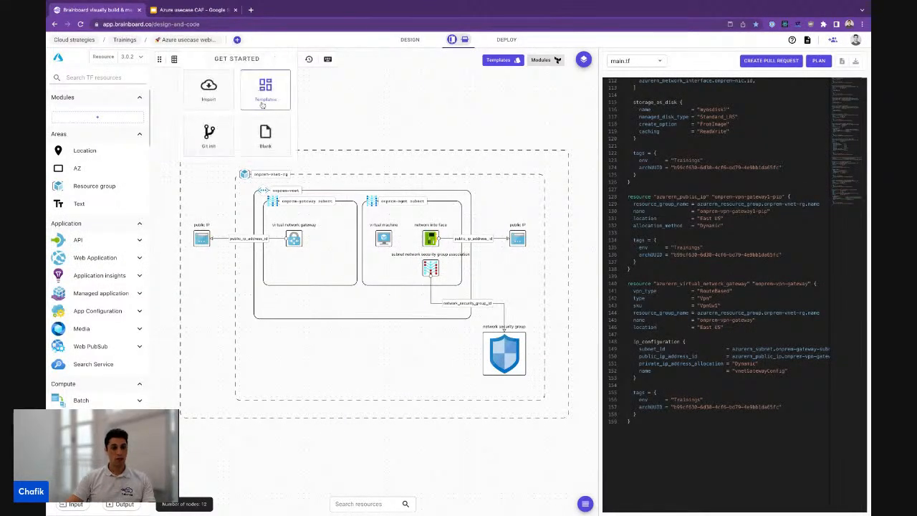
left_click(312, 132)
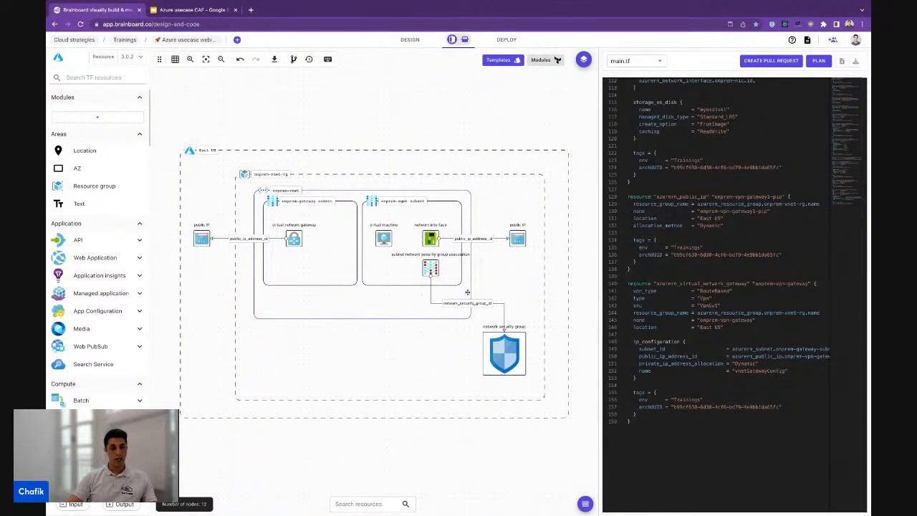
Check the diagram's commit history and keep Azure RM as the cloud provider
left_click(309, 61)
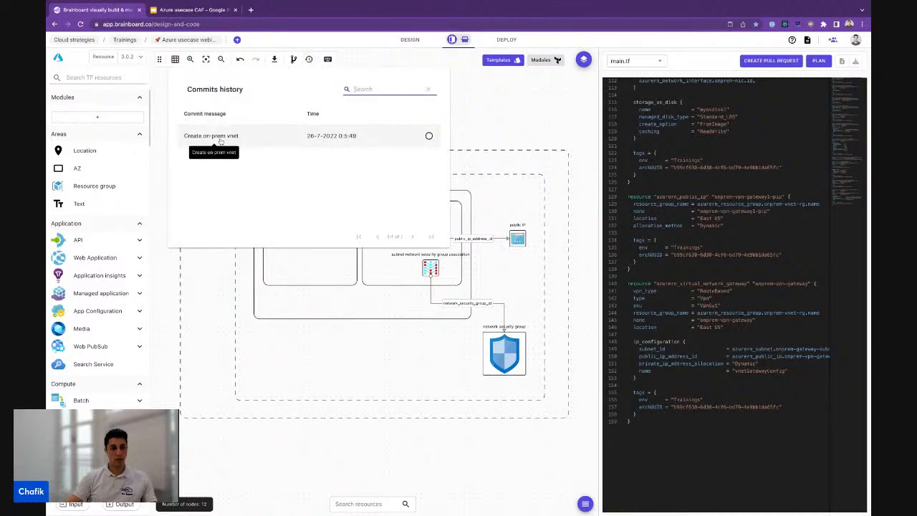
left_click(497, 134)
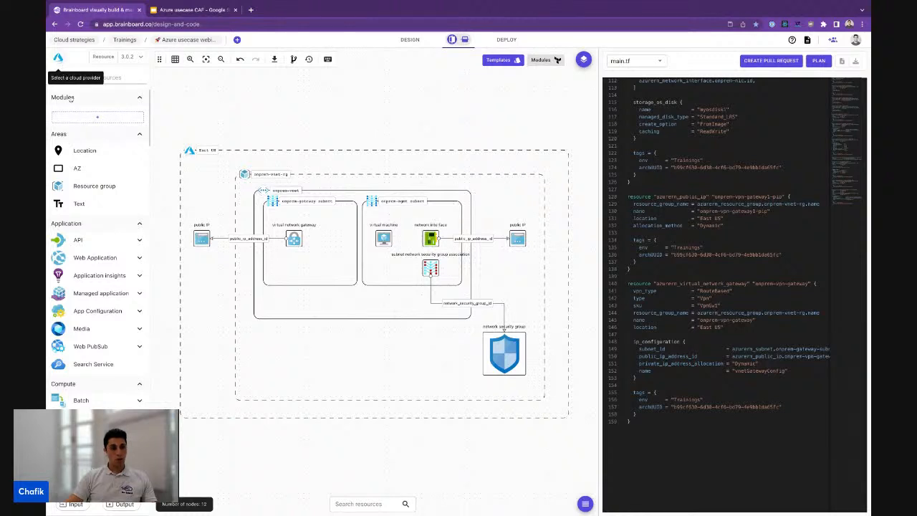
scroll(71, 107, "down", 3)
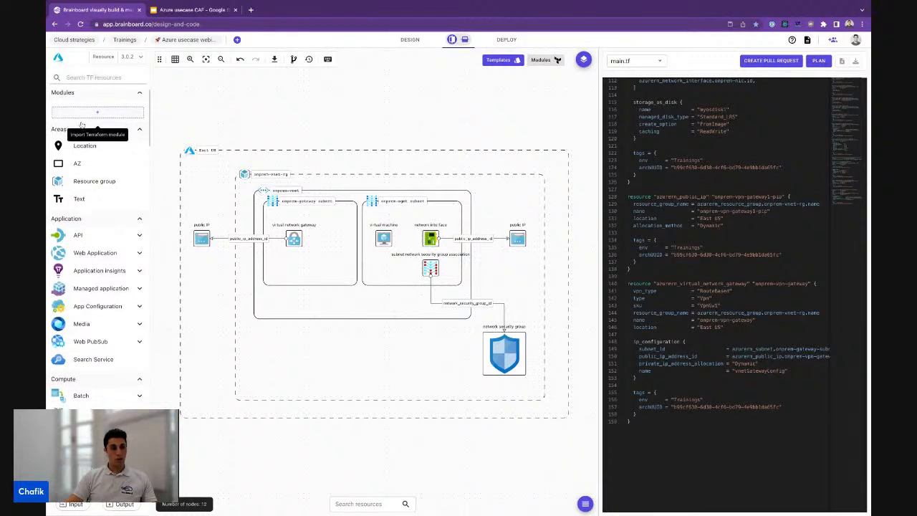
left_click(58, 60)
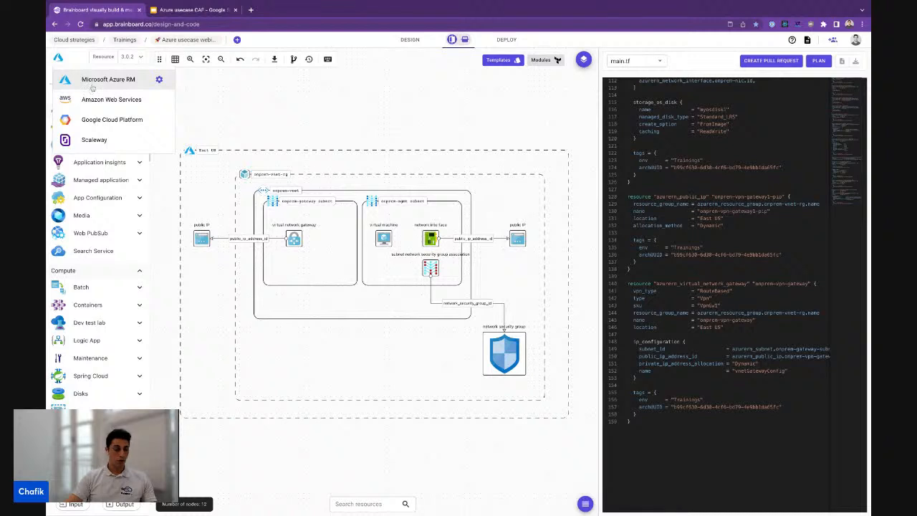
left_click(92, 82)
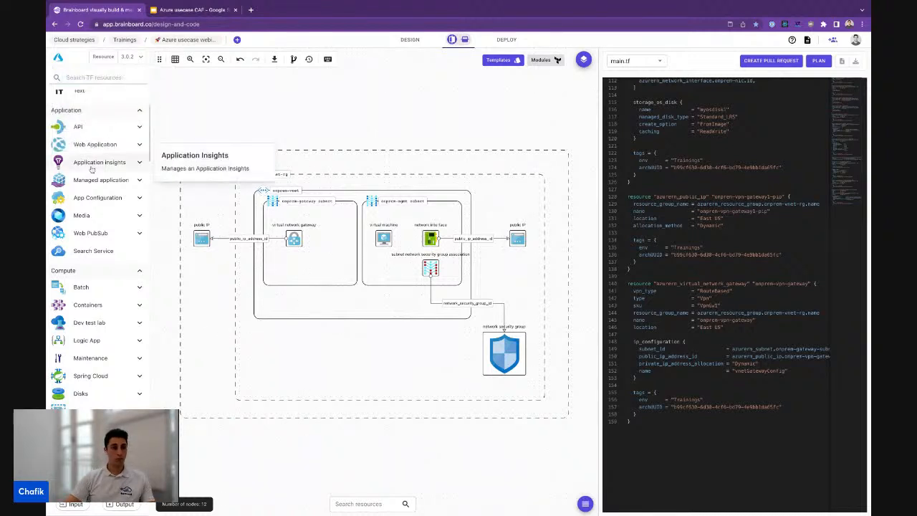
Pan and zoom the canvas over to the empty dashed Location area
scroll(91, 169, "down", 10)
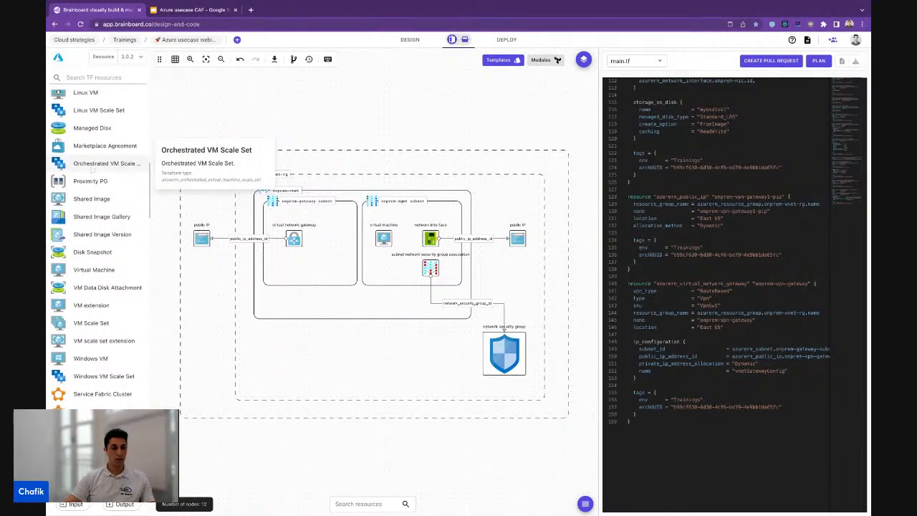
scroll(93, 169, "down", 2)
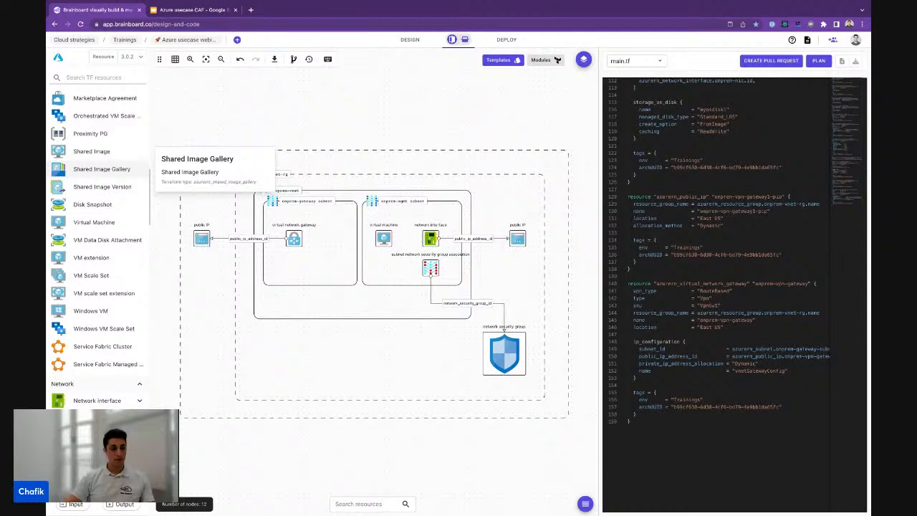
scroll(93, 169, "up", 1)
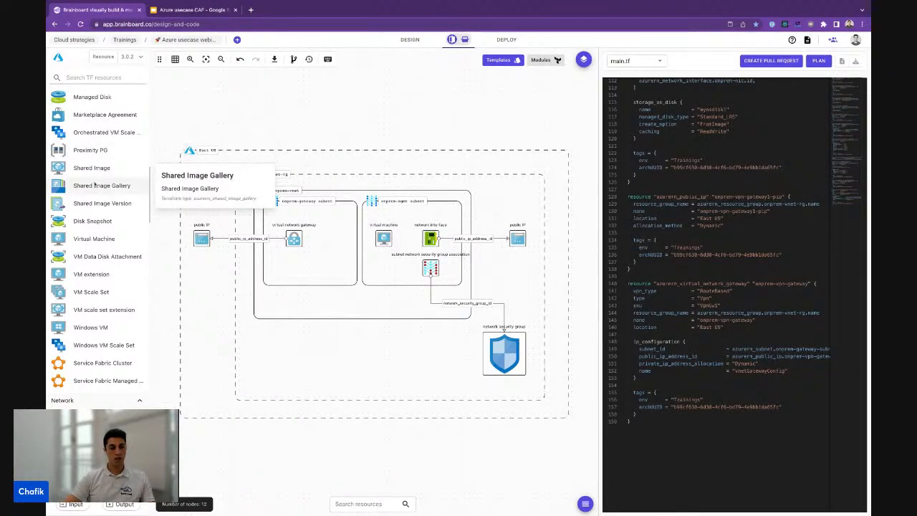
scroll(94, 184, "up", 15)
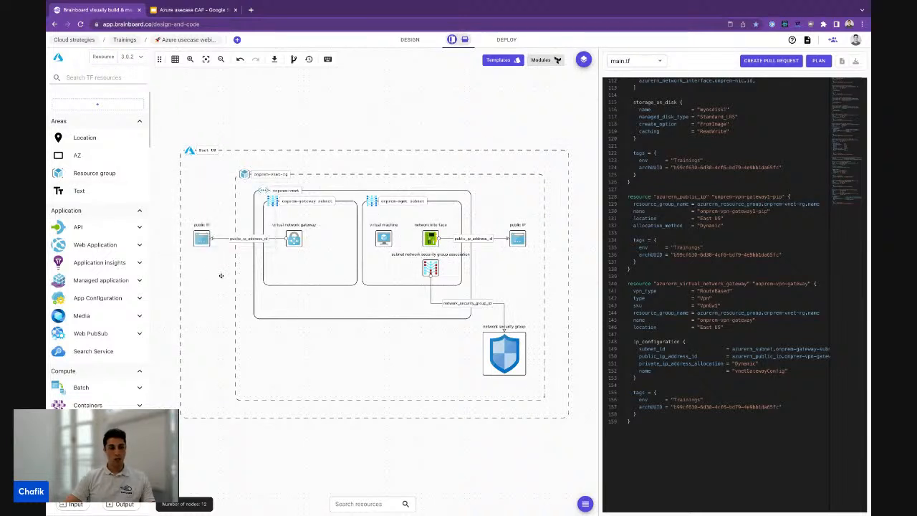
scroll(221, 276, "right", 2)
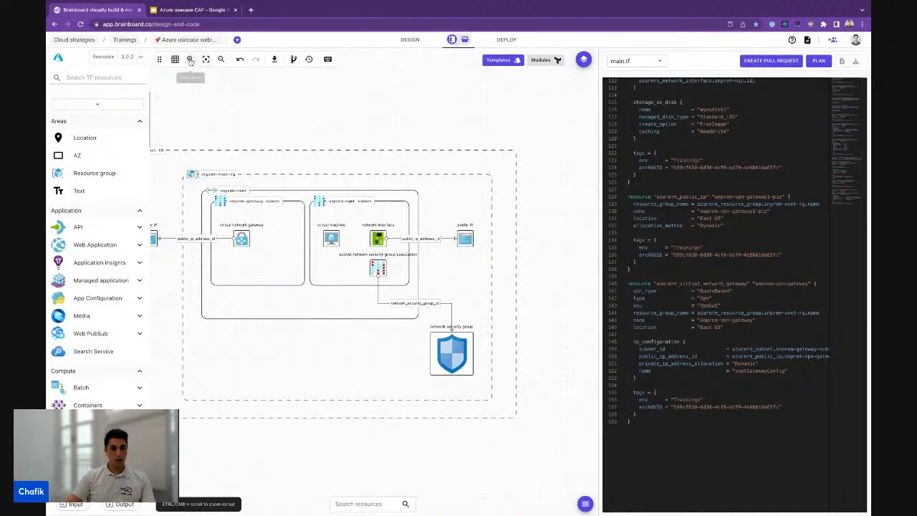
left_click(190, 59)
scroll(305, 224, "left", 1)
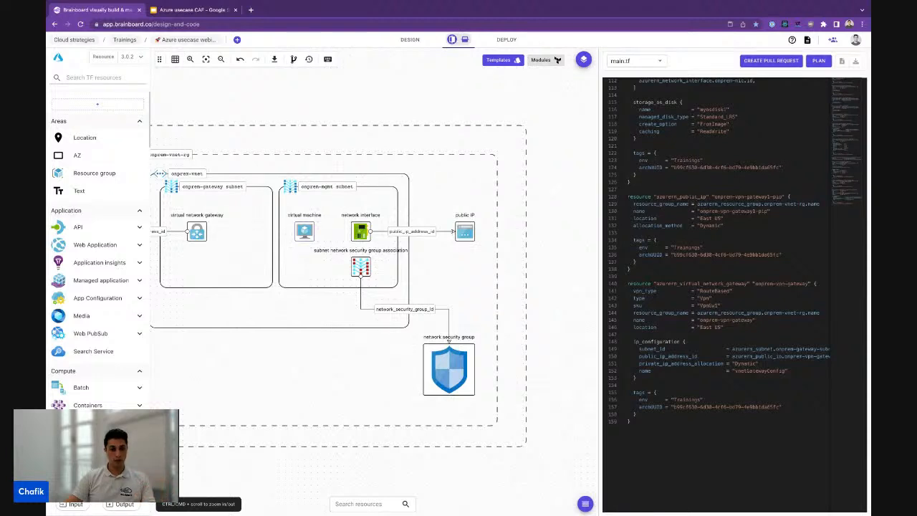
scroll(256, 213, "down", 3)
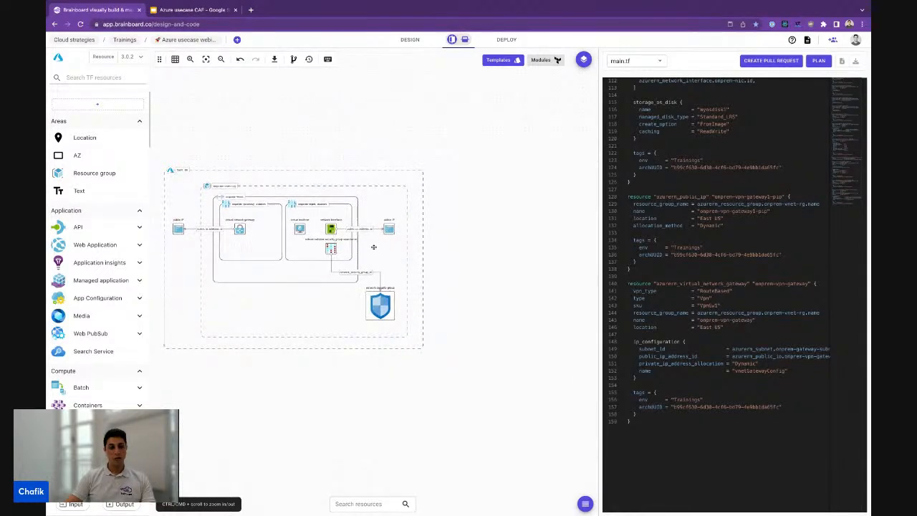
scroll(403, 248, "right", 3)
scroll(406, 247, "right", 5)
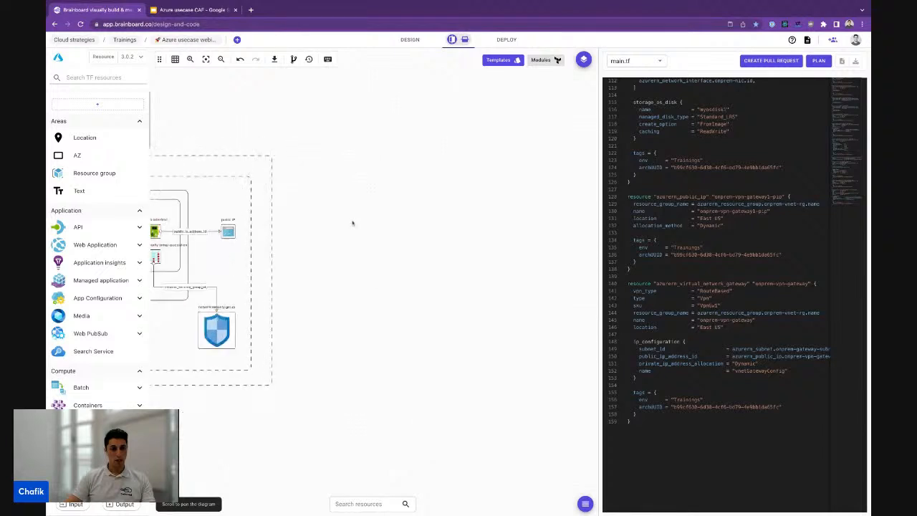
scroll(351, 223, "up", 3)
scroll(352, 223, "right", 2)
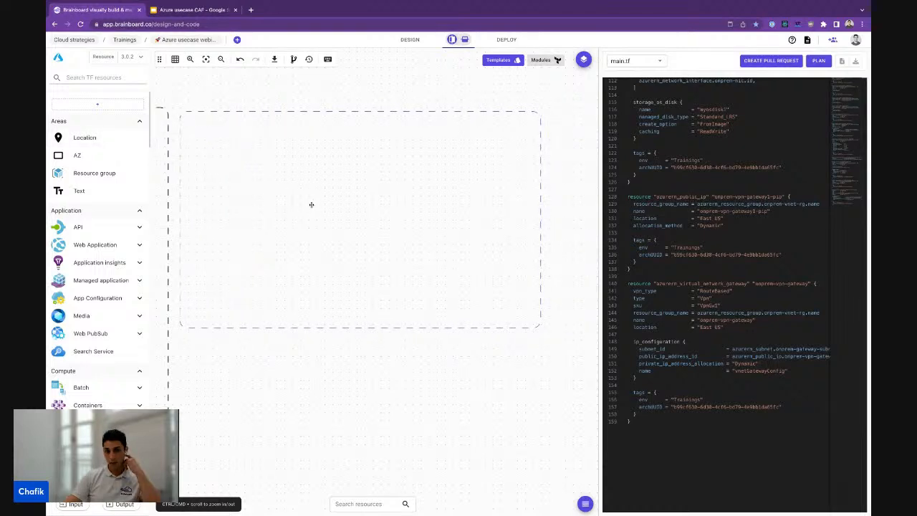
Enlarge the new East US location area by dragging its bottom-right corner outward
left_click(370, 198)
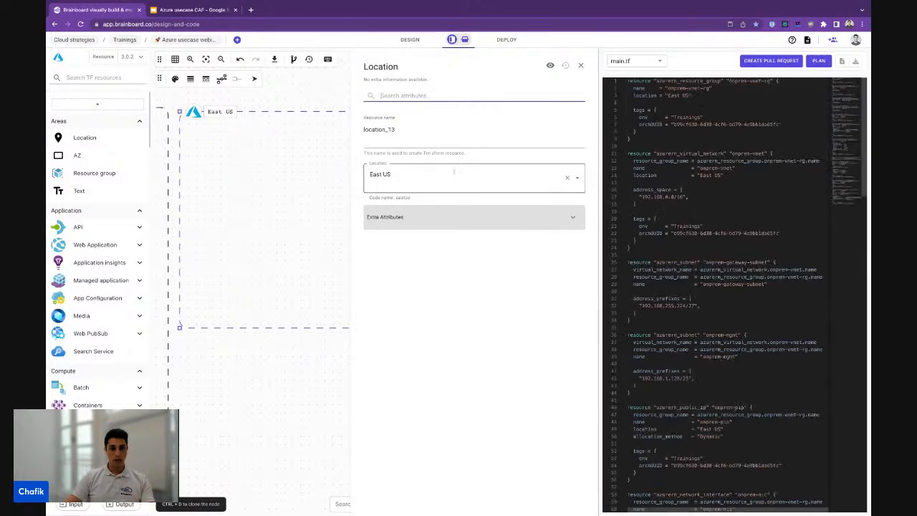
left_click(581, 65)
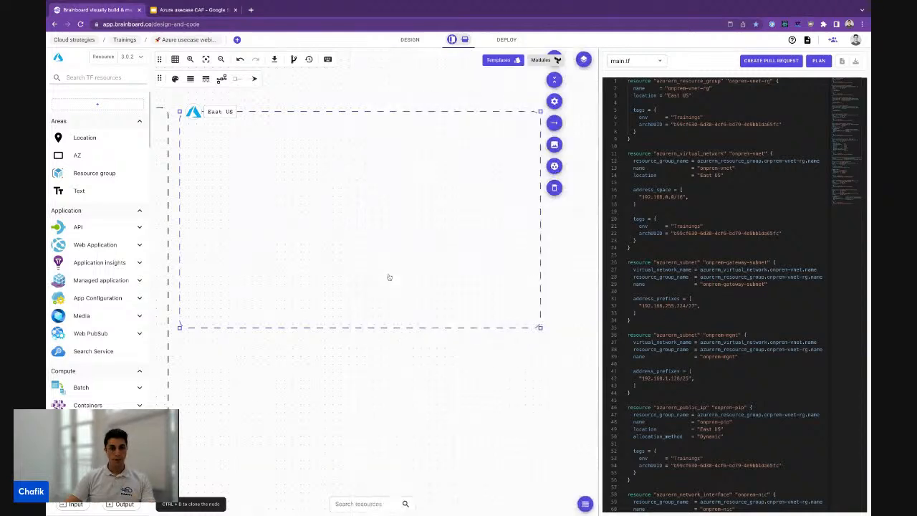
left_click_drag(540, 327, 597, 474)
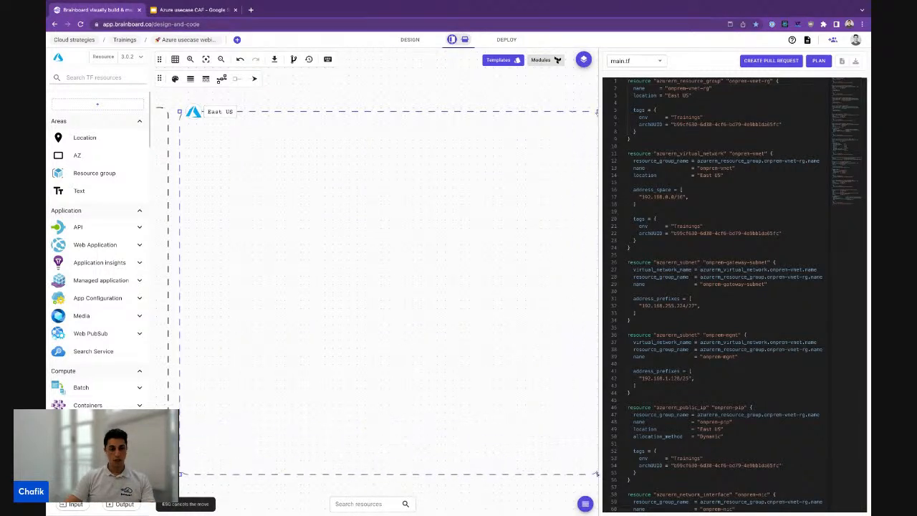
left_click(94, 175)
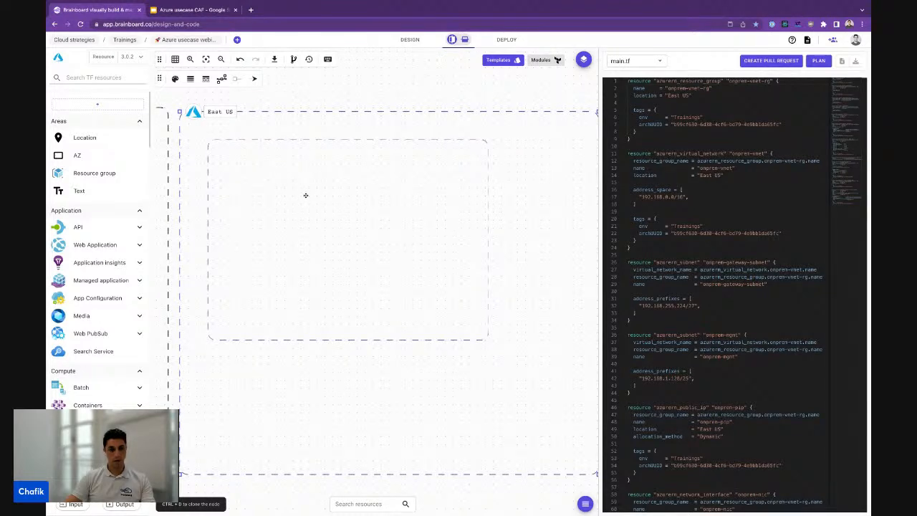
scroll(305, 195, "down", 2)
scroll(305, 195, "up", 2)
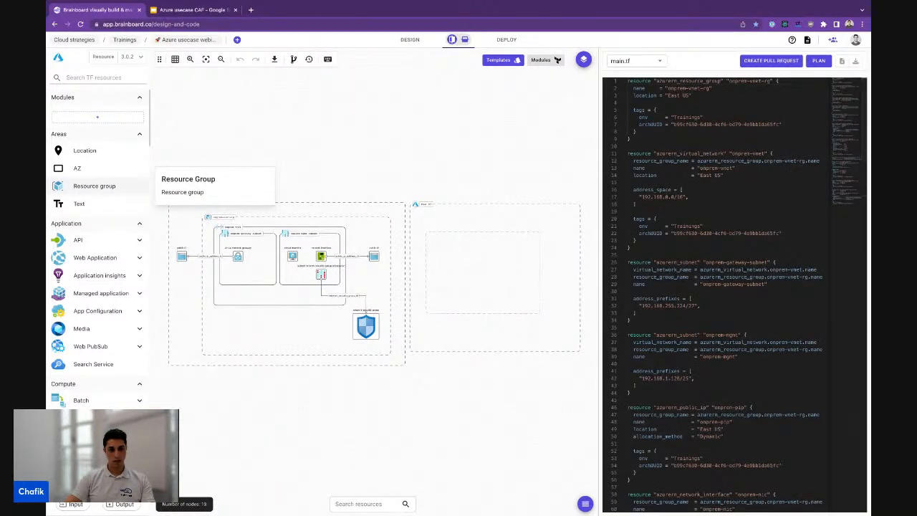
Drop a resource group into East US with resource name and Name both hub-vnet-rg
left_click_drag(437, 251, 444, 264)
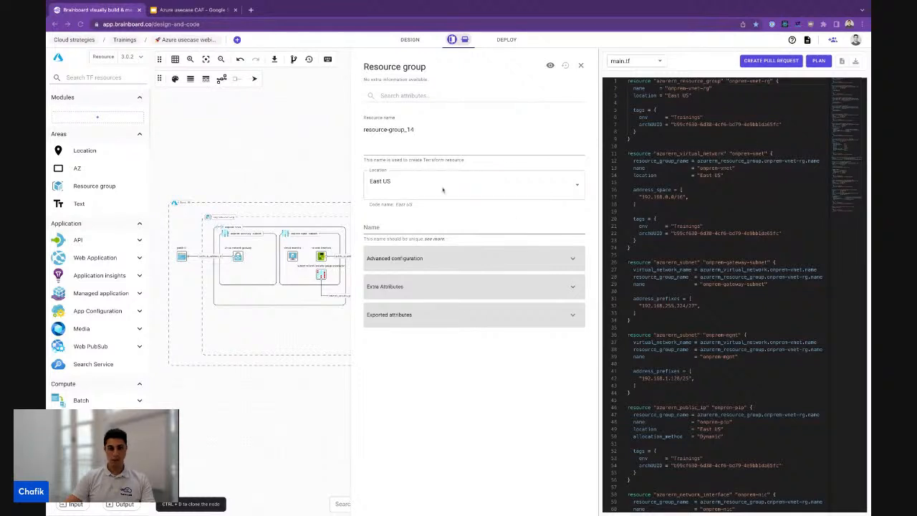
triple_click(444, 133)
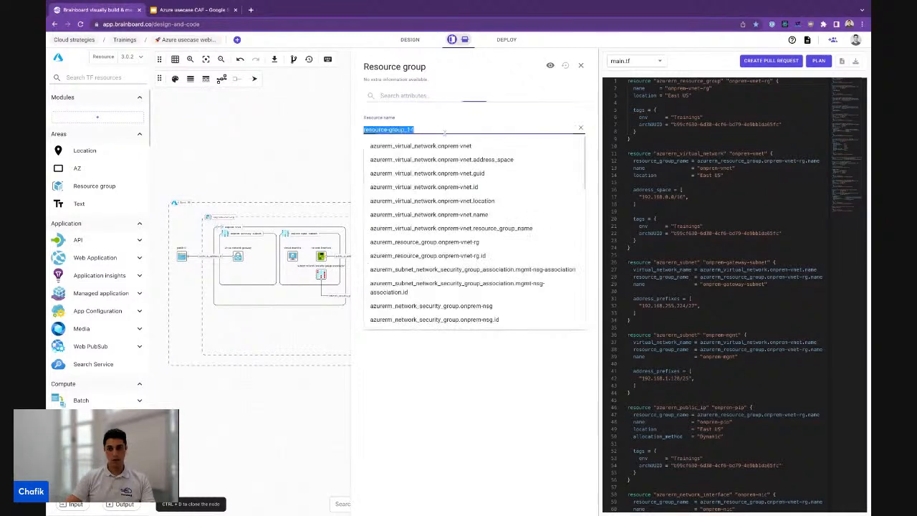
type("hub")
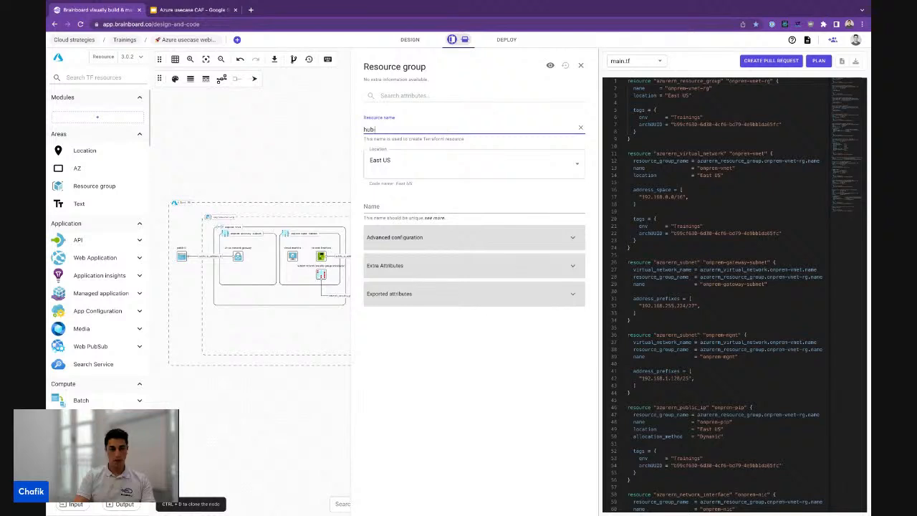
type("-vnet-rg")
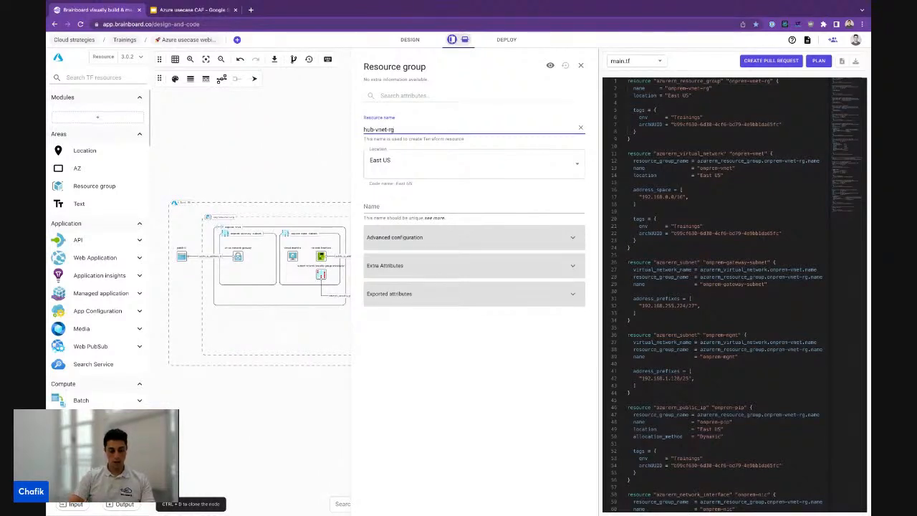
key("ctrl+a")
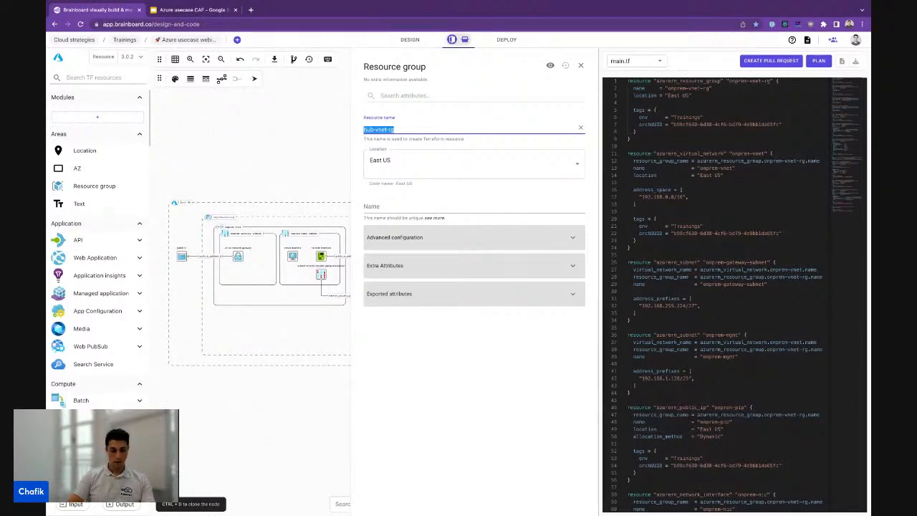
key("ctrl+c")
left_click(419, 208)
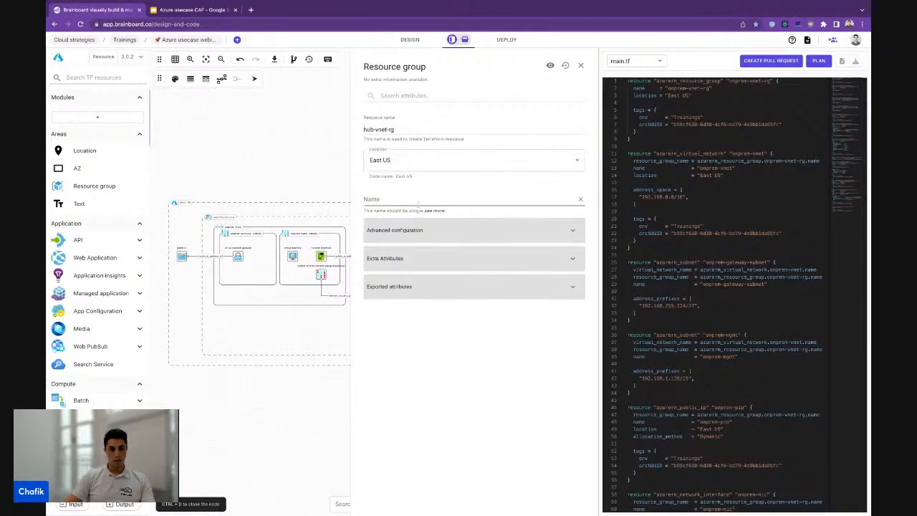
key("ctrl+v")
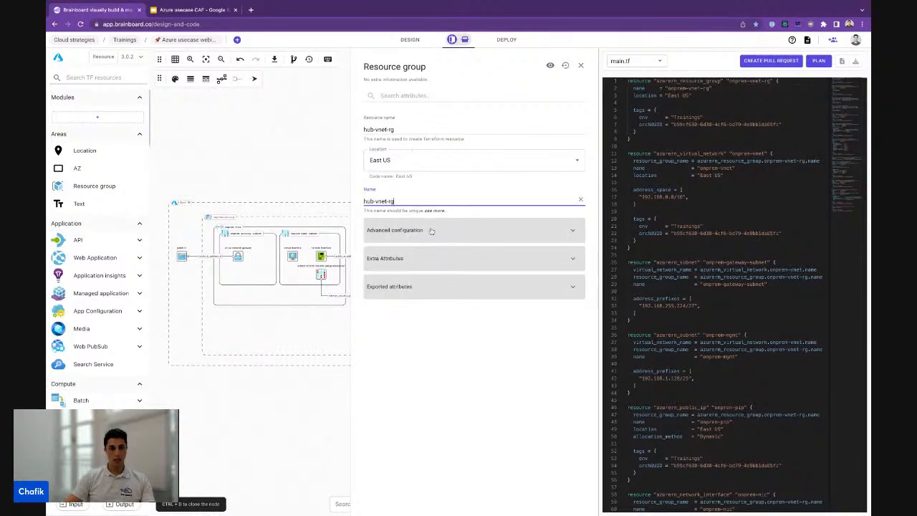
Check the resource group's advanced configuration tags and save its settings
scroll(241, 260, "right", 3)
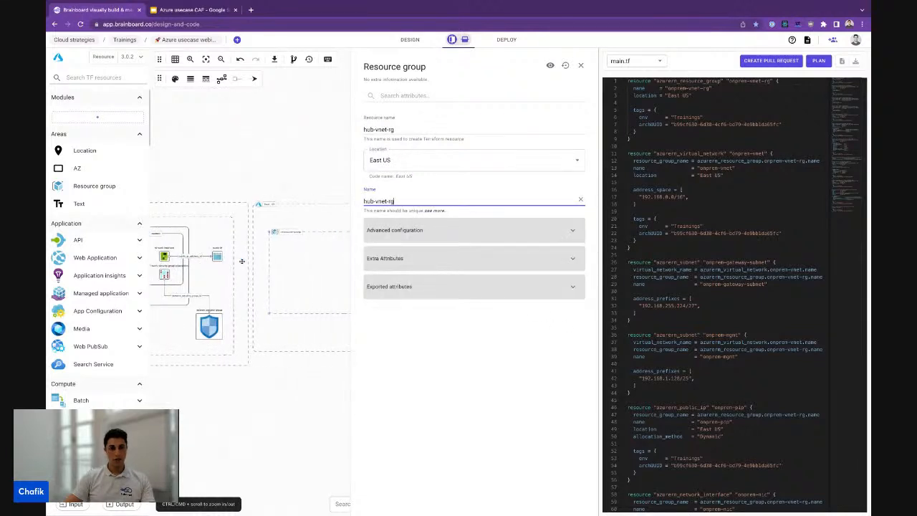
scroll(272, 259, "up", 3)
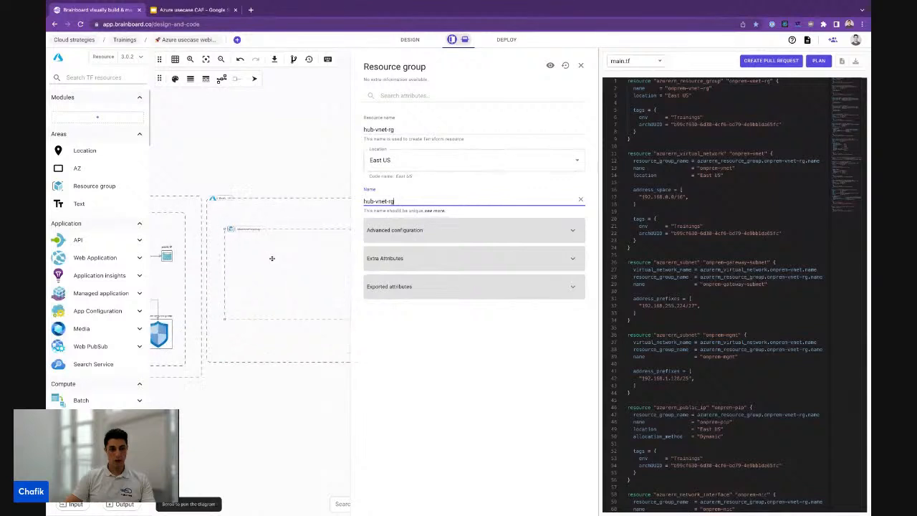
scroll(271, 258, "up", 2)
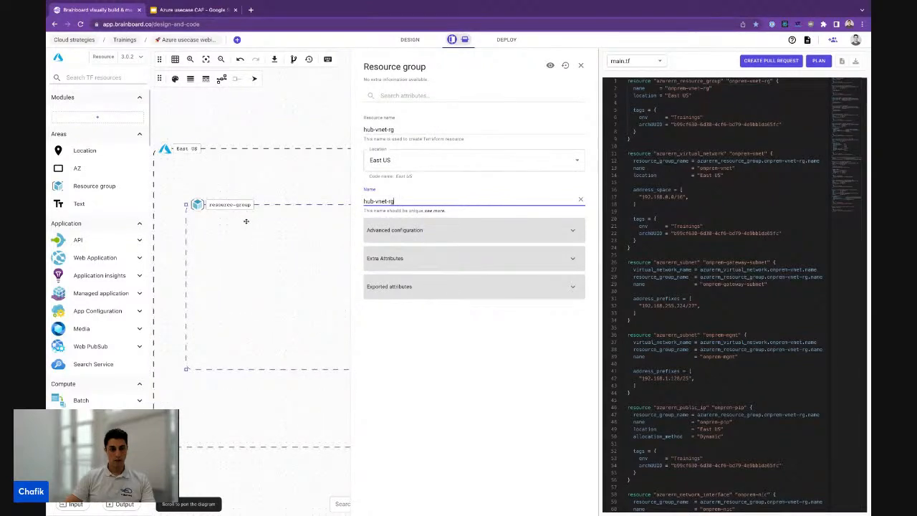
left_click(490, 229)
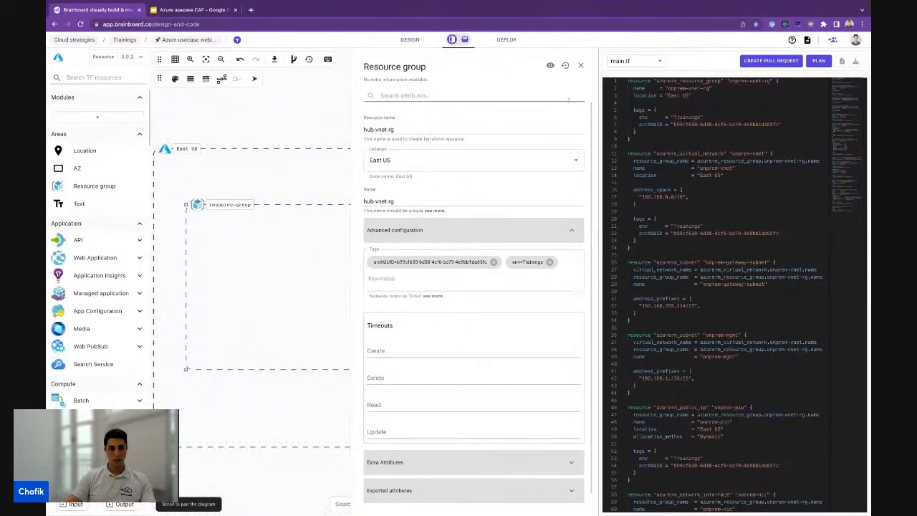
left_click(582, 65)
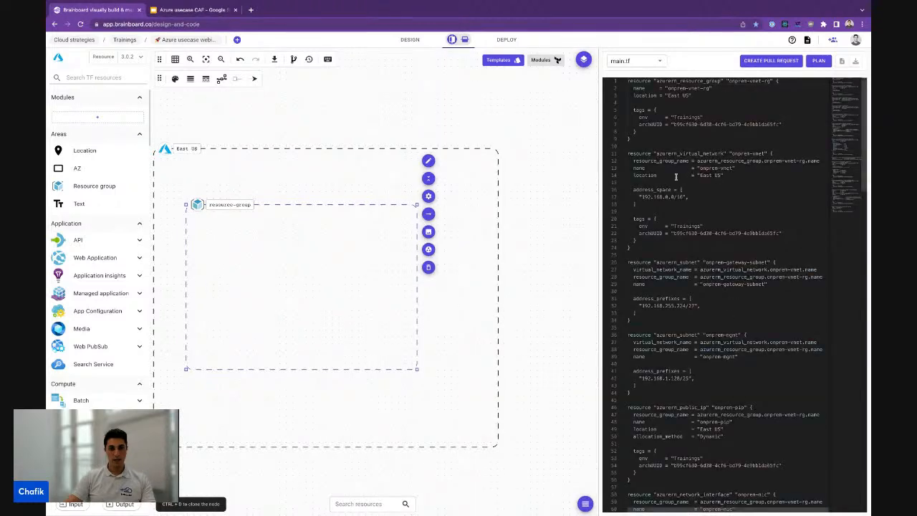
Review the hub-vnet-rg block in main.tf, then enlarge East US and hub-vnet-rg to fill it
scroll(676, 176, "down", 15)
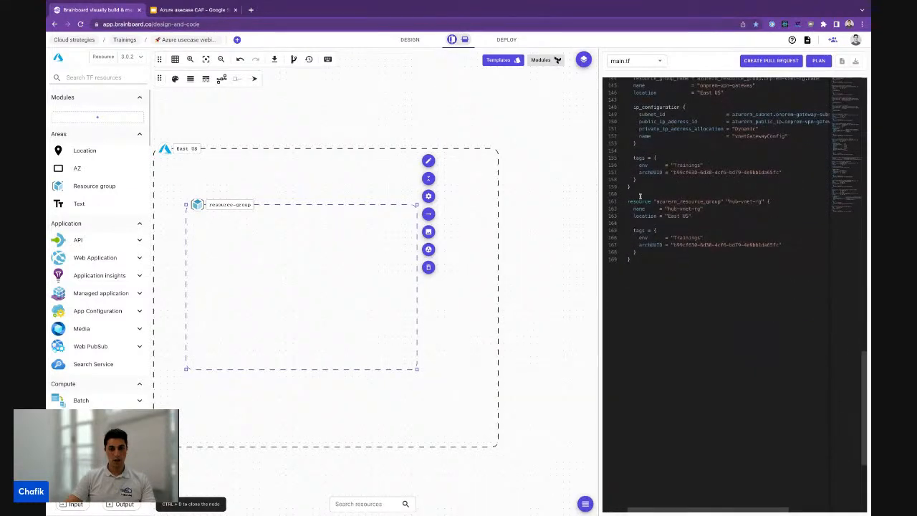
left_click_drag(640, 195, 641, 258)
left_click(696, 266)
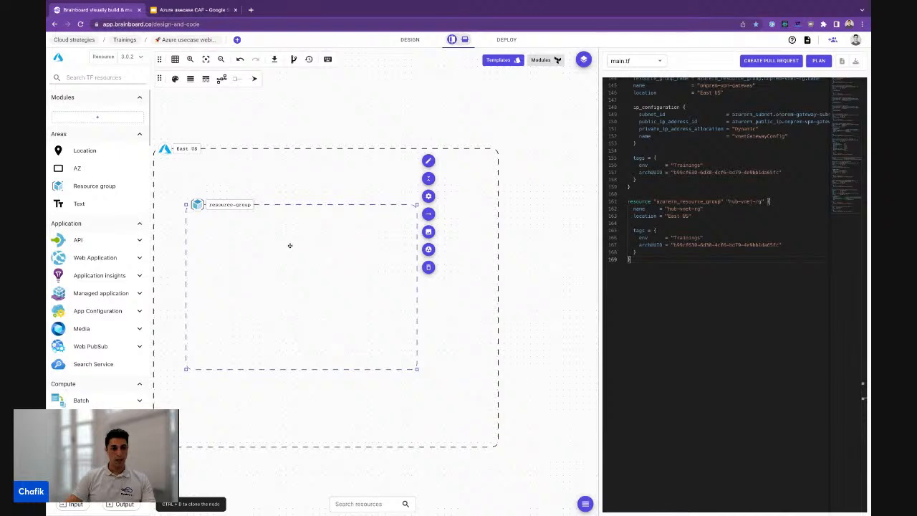
left_click_drag(289, 245, 267, 210)
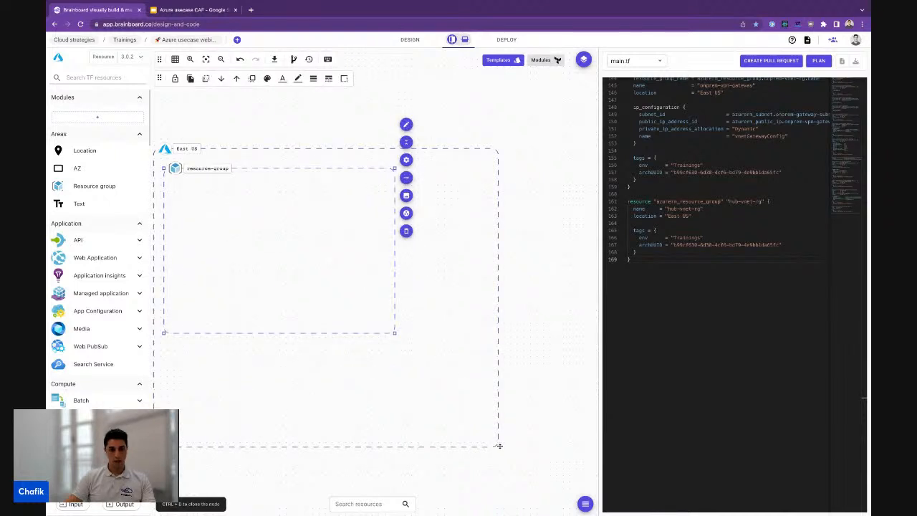
left_click_drag(497, 447, 500, 447)
left_click_drag(331, 317, 332, 313)
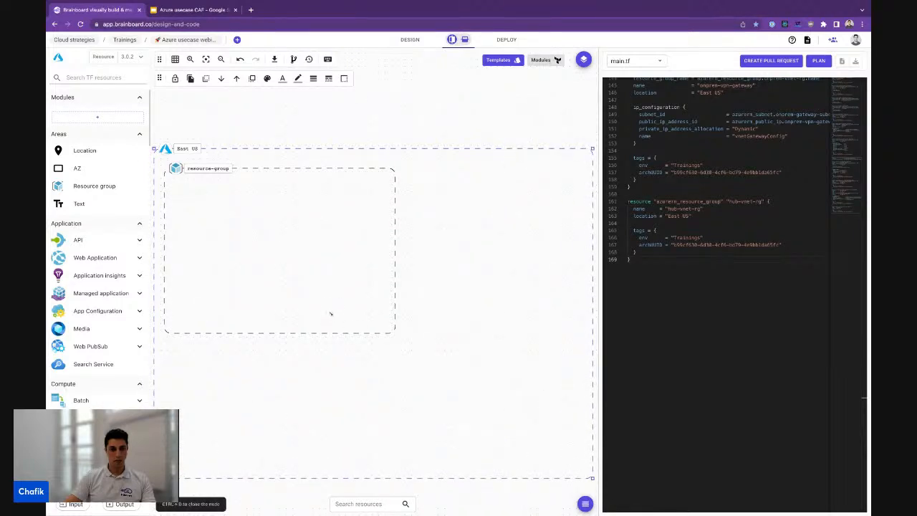
left_click(392, 336)
left_click_drag(395, 334, 394, 335)
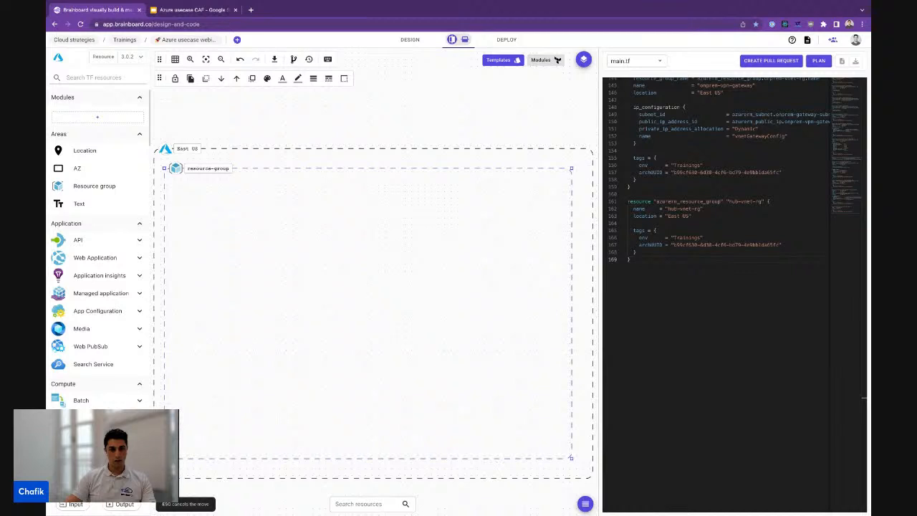
left_click(100, 78)
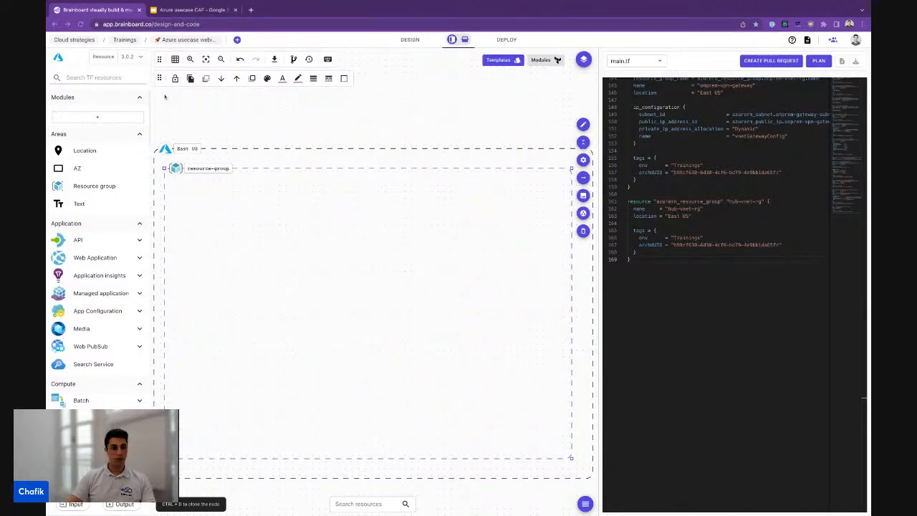
Search 'virtual ne' and drop a Virtual network into hub-vnet-rg with the resource group as parent
left_click(112, 79)
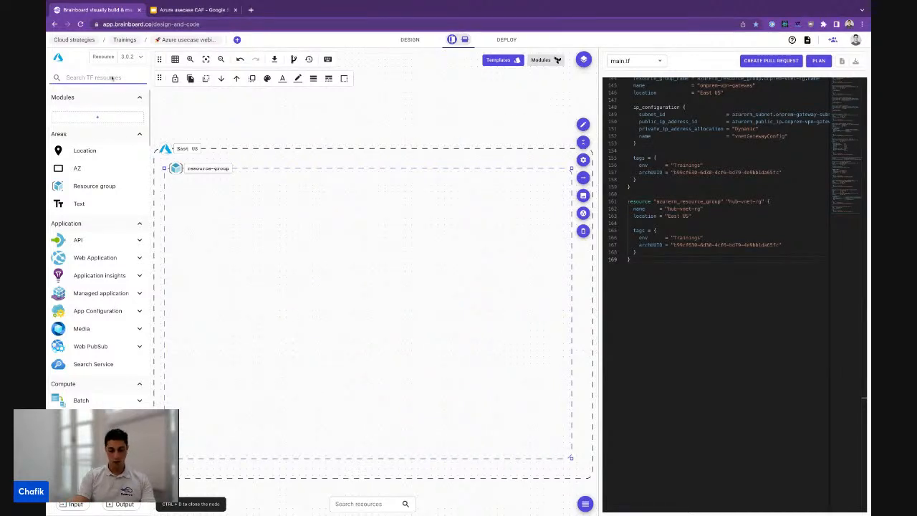
type("virtual ne")
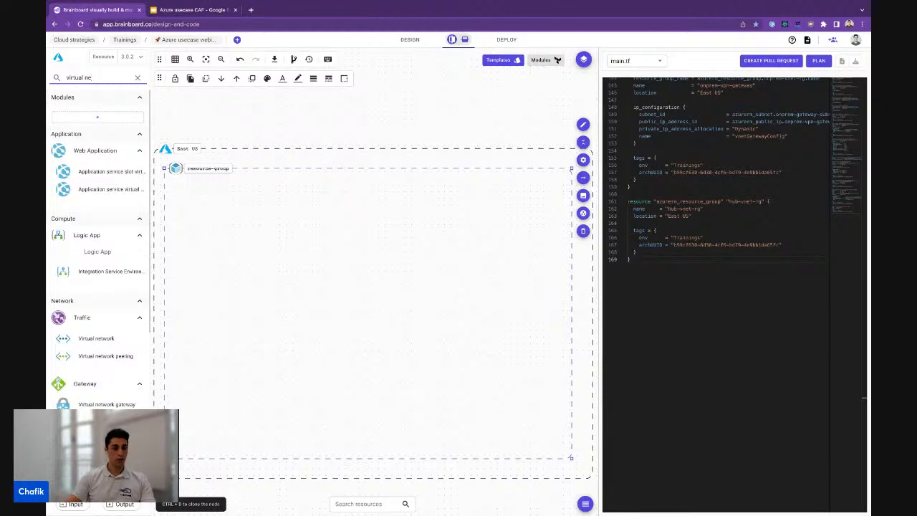
left_click(93, 339)
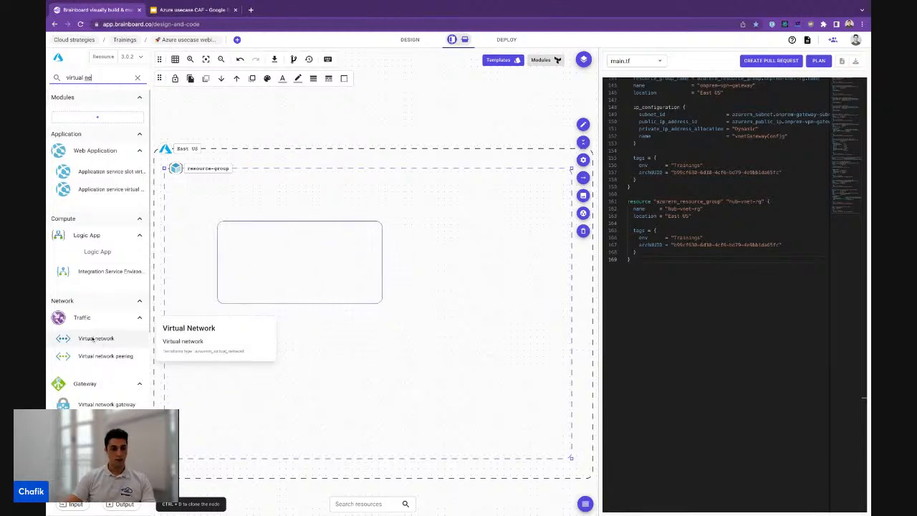
left_click_drag(92, 339, 209, 212)
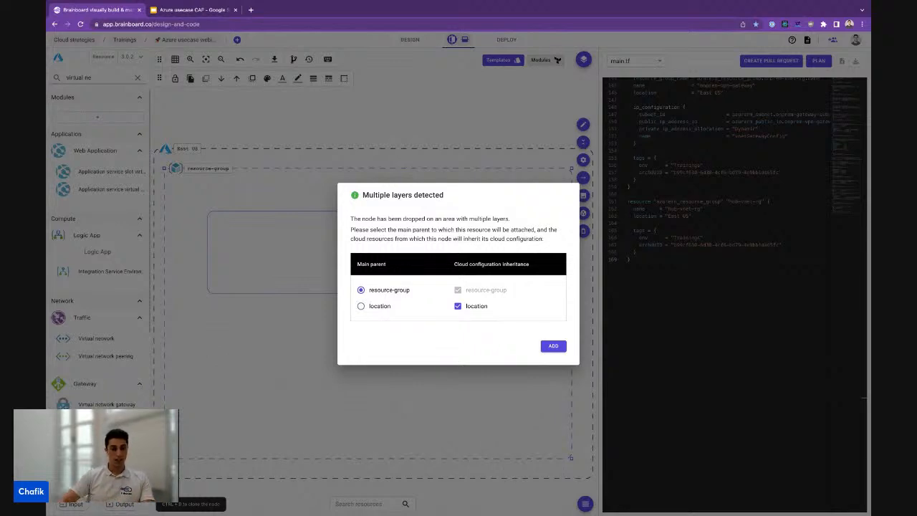
left_click(553, 346)
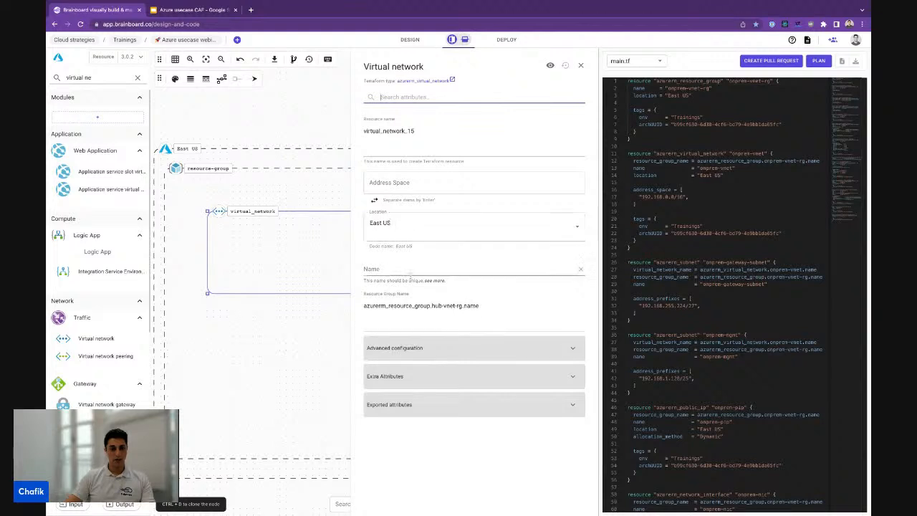
Name the virtual network hub-vnet in both Name and Resource name
left_click(405, 271)
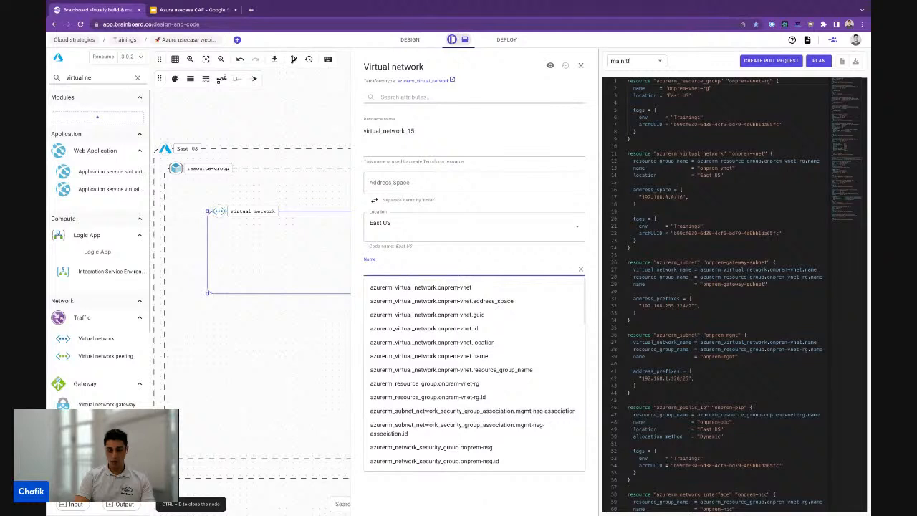
type("hub-vnet")
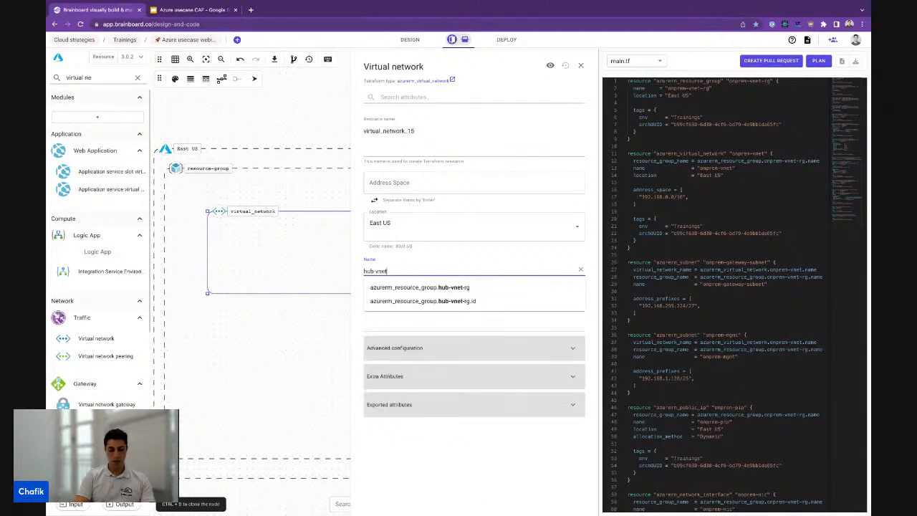
key("ctrl+a")
key("ctrl+c")
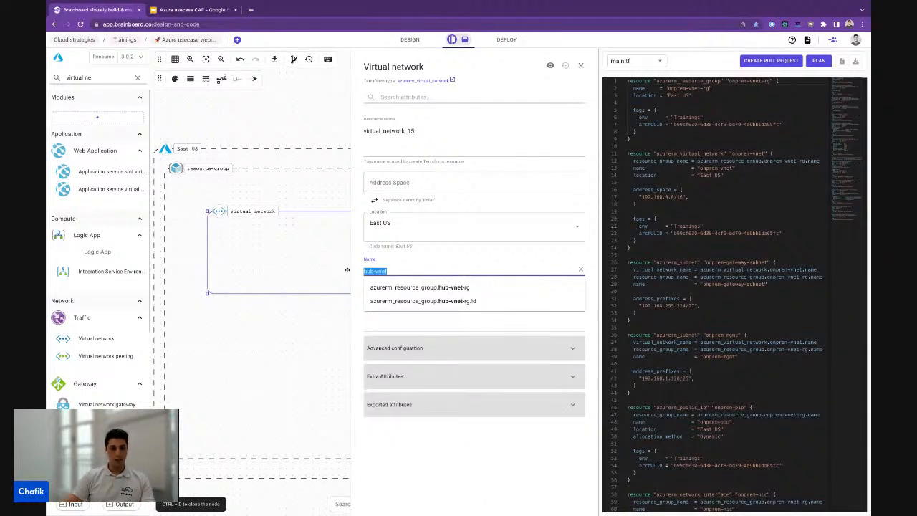
double_click(425, 129)
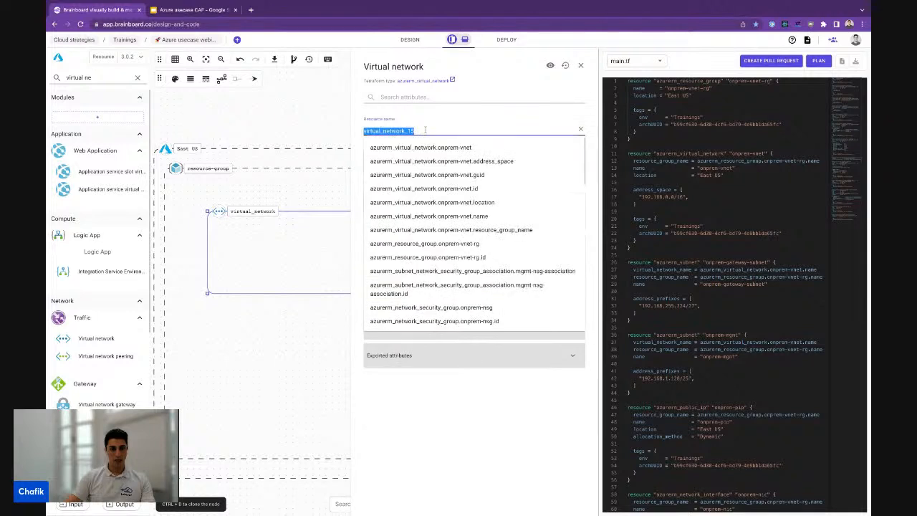
key("ctrl+v")
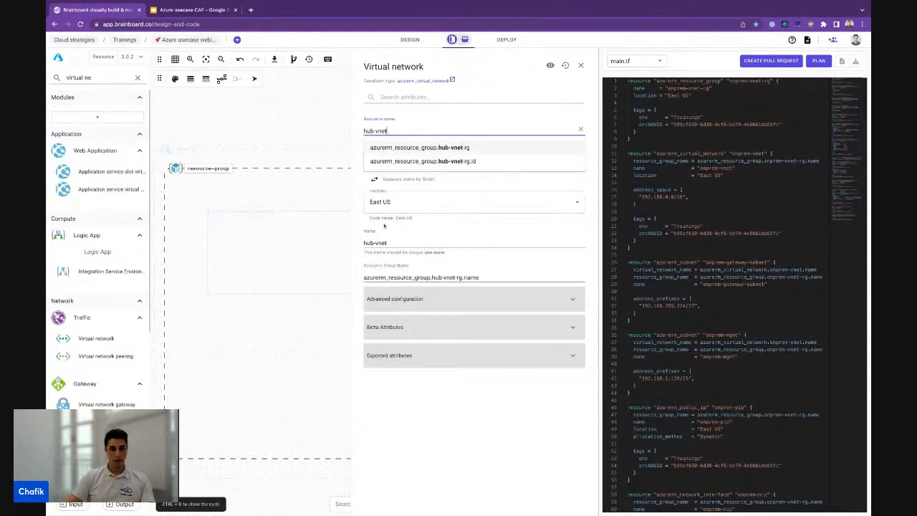
left_click(358, 231)
Add address space 10.0.0.0/16 and review the virtual network's advanced configuration
left_click(429, 163)
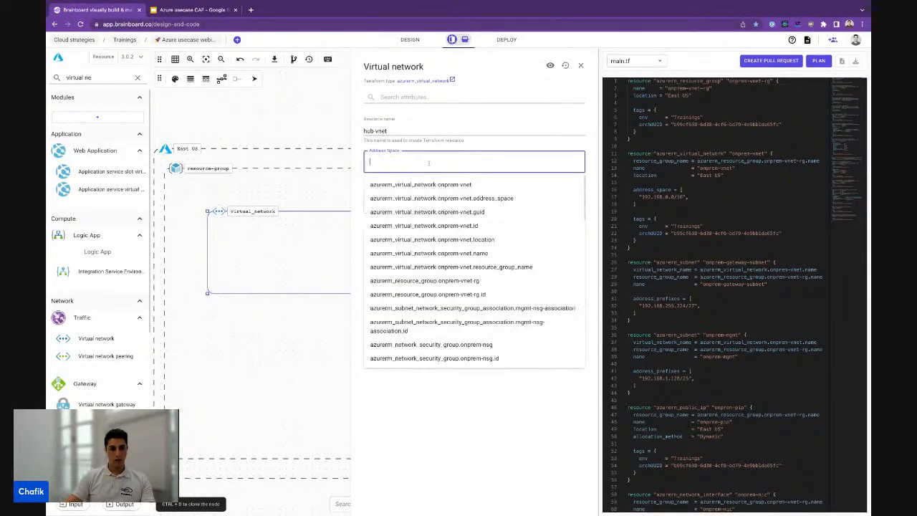
type("10.0.0.0/1")
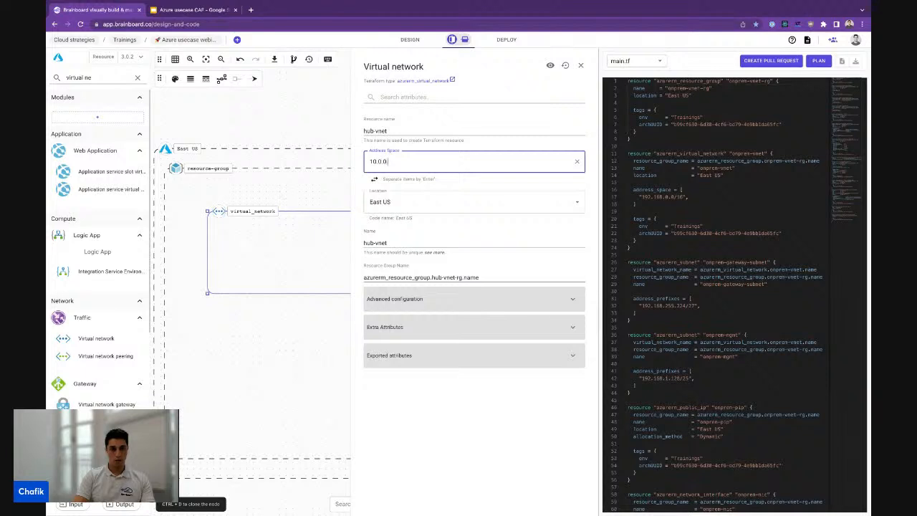
type("6")
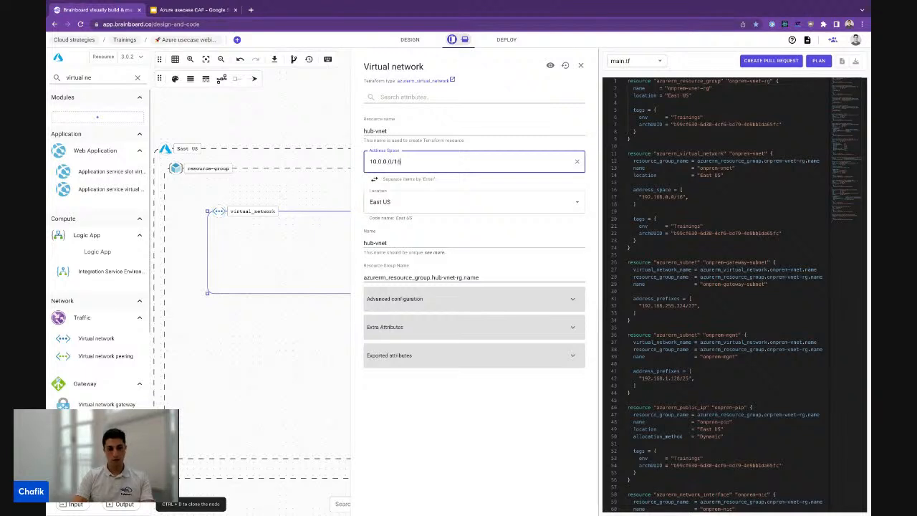
key("Return")
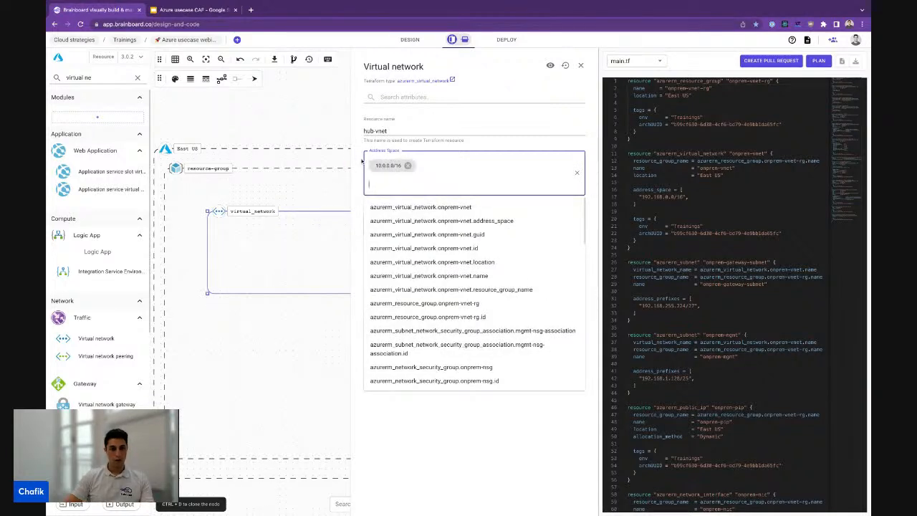
left_click(361, 164)
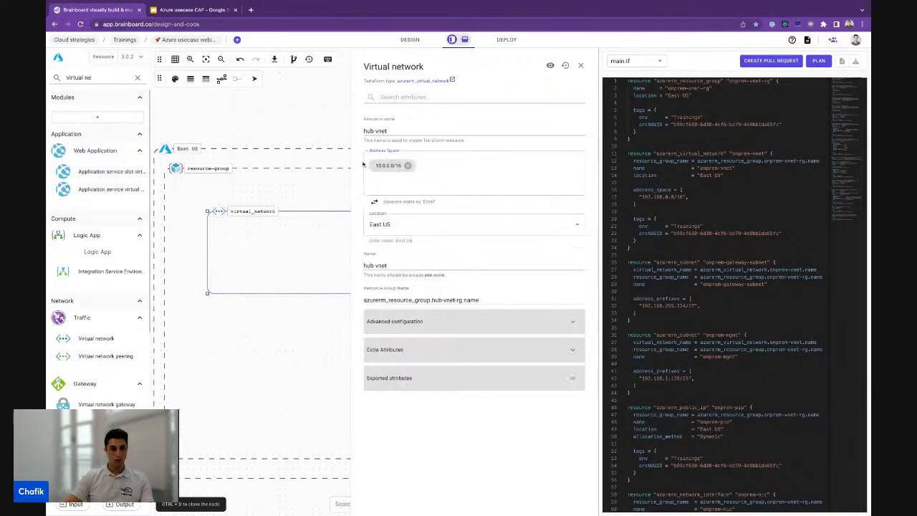
left_click(470, 319)
scroll(460, 320, "down", 2)
scroll(460, 320, "down", 1)
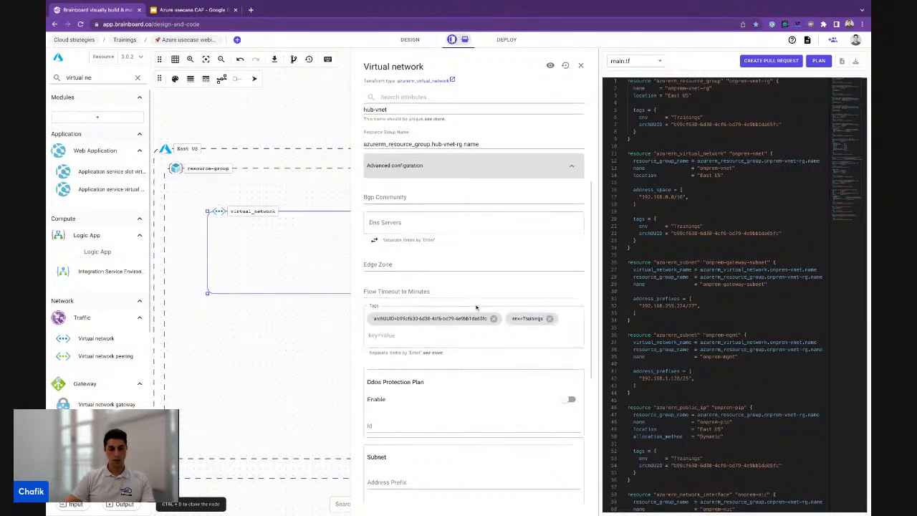
scroll(476, 308, "up", 2)
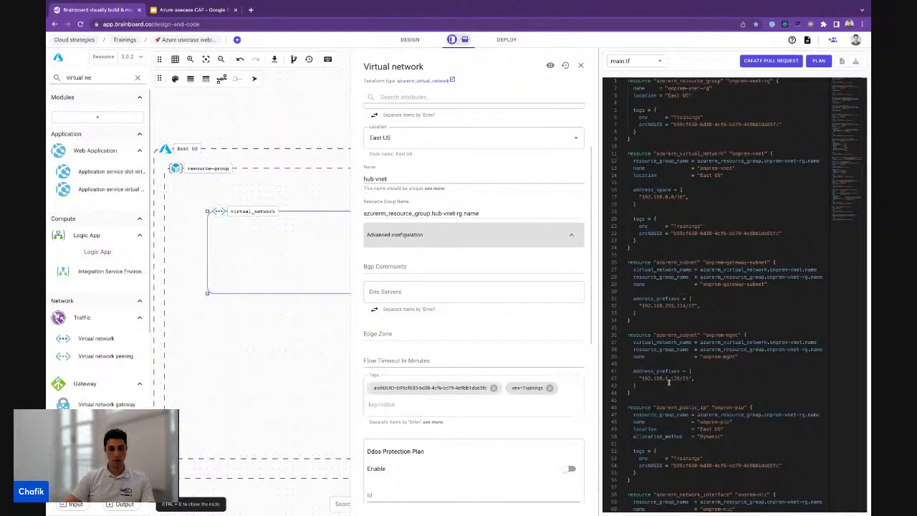
scroll(665, 308, "down", 5)
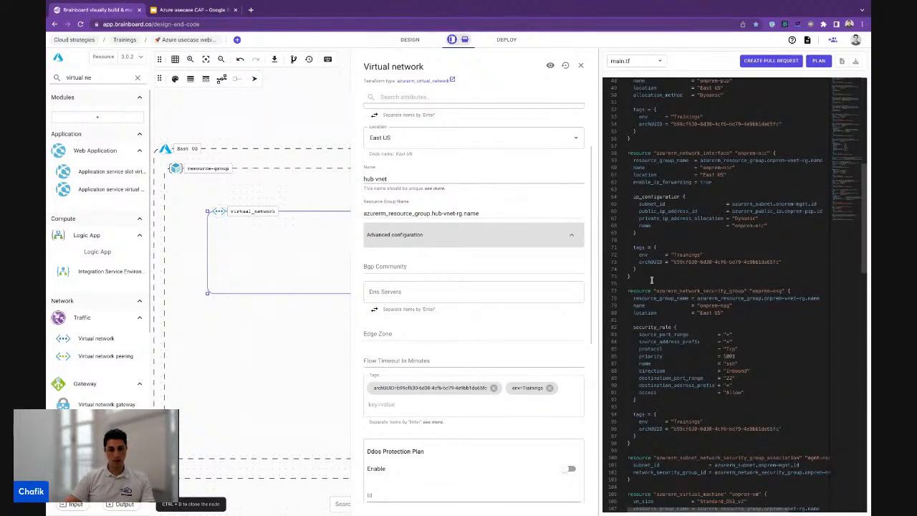
scroll(479, 312, "up", 2)
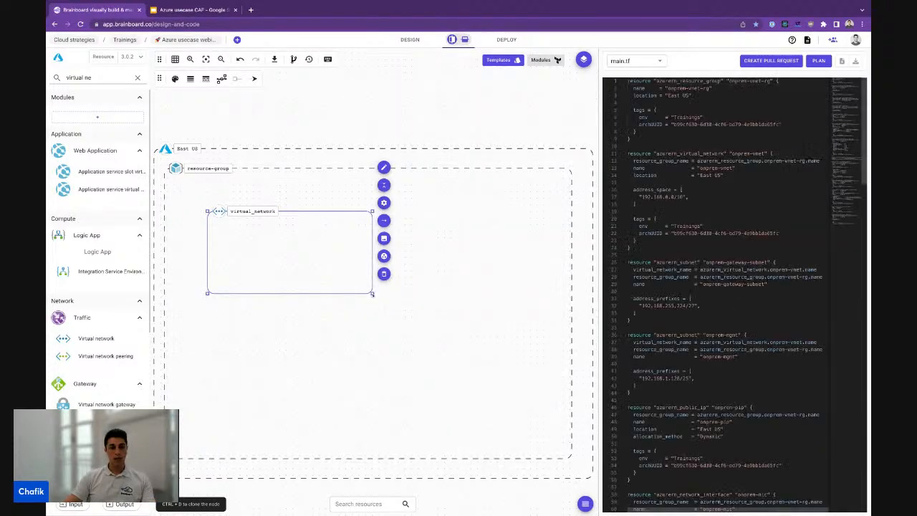
Enlarge the virtual_network box, shift it up-left, and widen it to fill hub-vnet-rg
left_click_drag(372, 293, 506, 417)
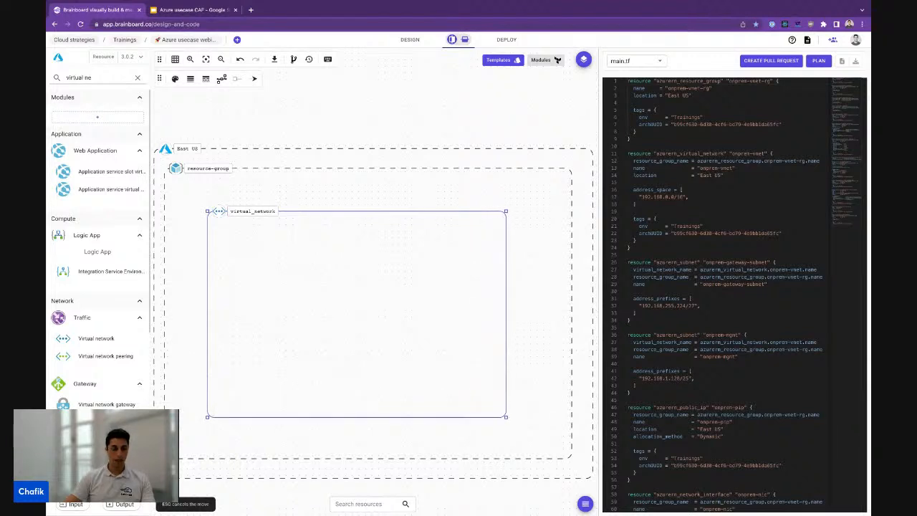
left_click_drag(379, 236, 377, 234)
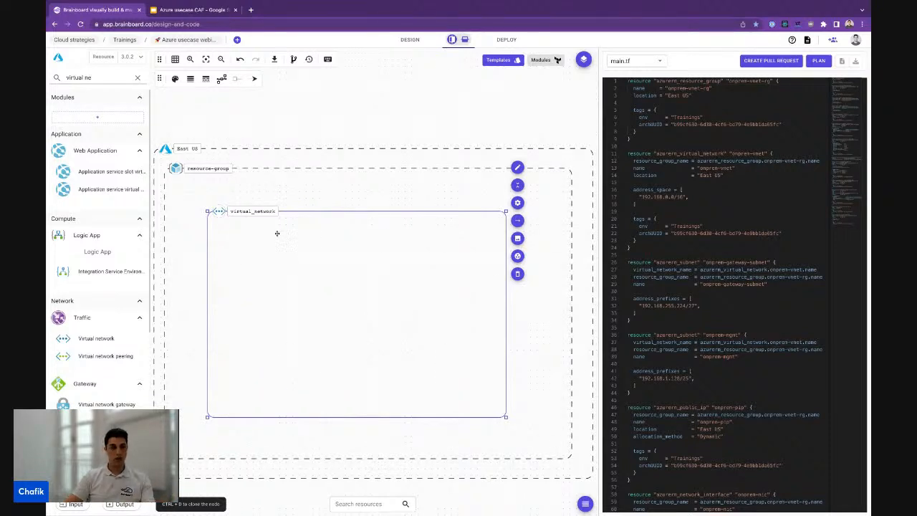
left_click_drag(278, 233, 250, 223)
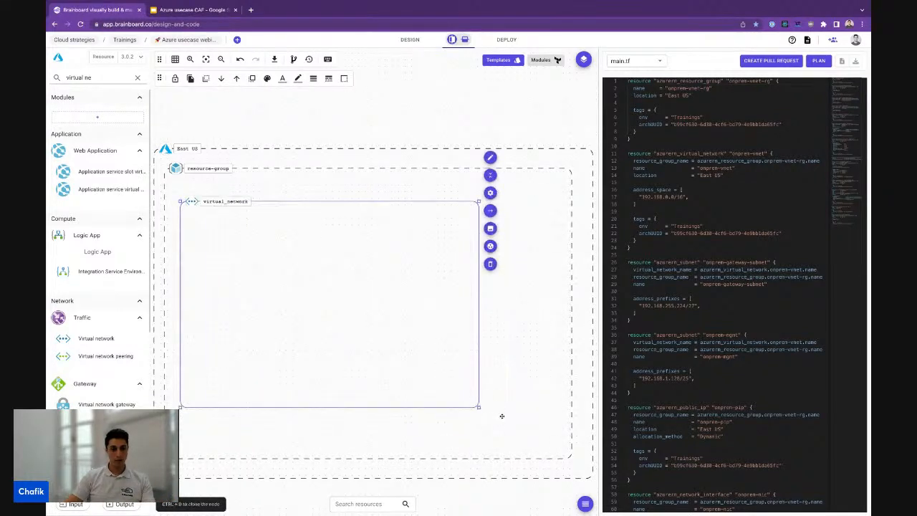
left_click_drag(478, 407, 560, 423)
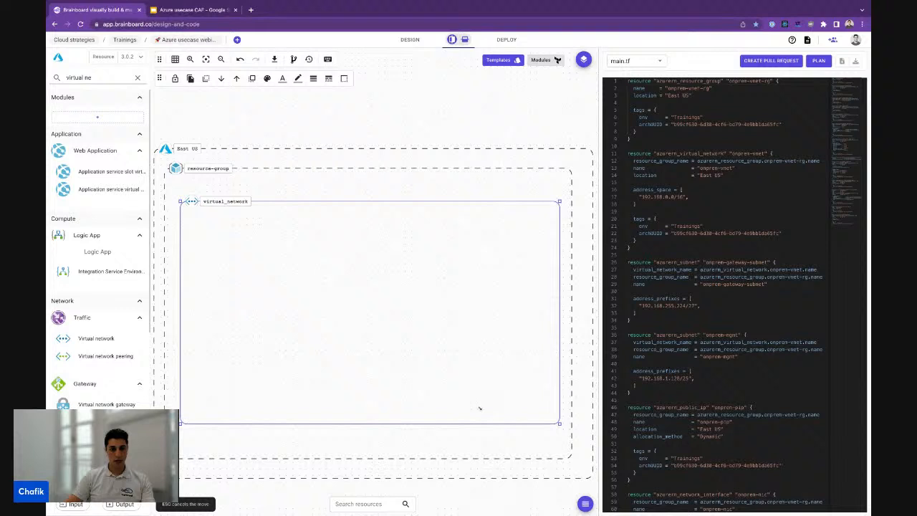
left_click(311, 276)
triple_click(97, 77)
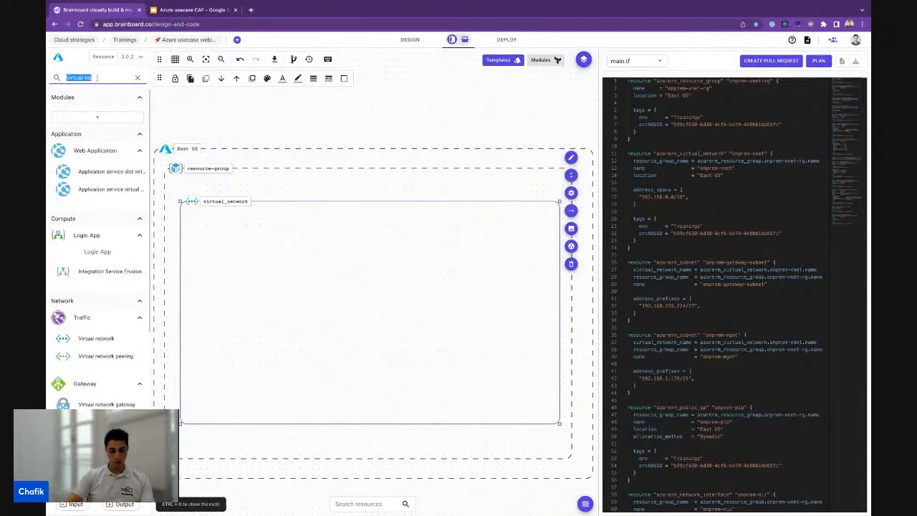
Place a subnet inside virtual_network and name it hub-gtw-subnet in Resource name and Name
type("subnet")
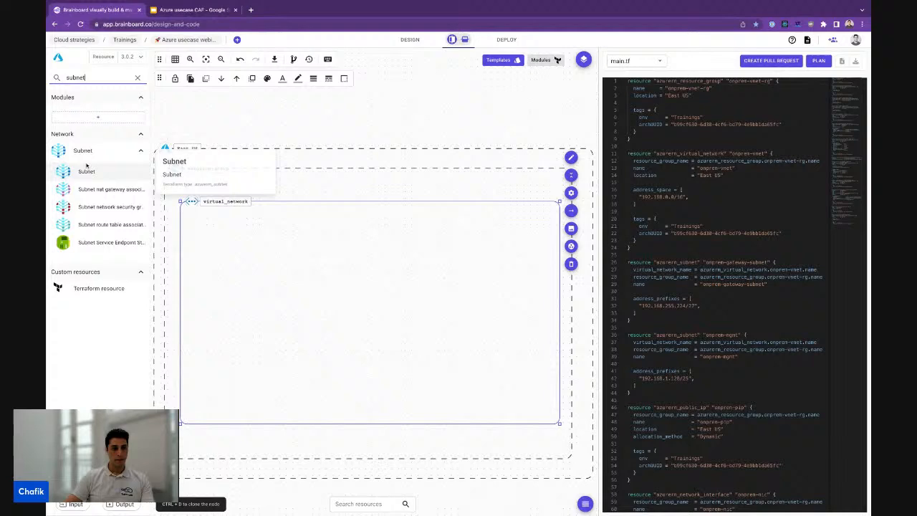
left_click_drag(81, 170, 270, 305)
left_click(552, 354)
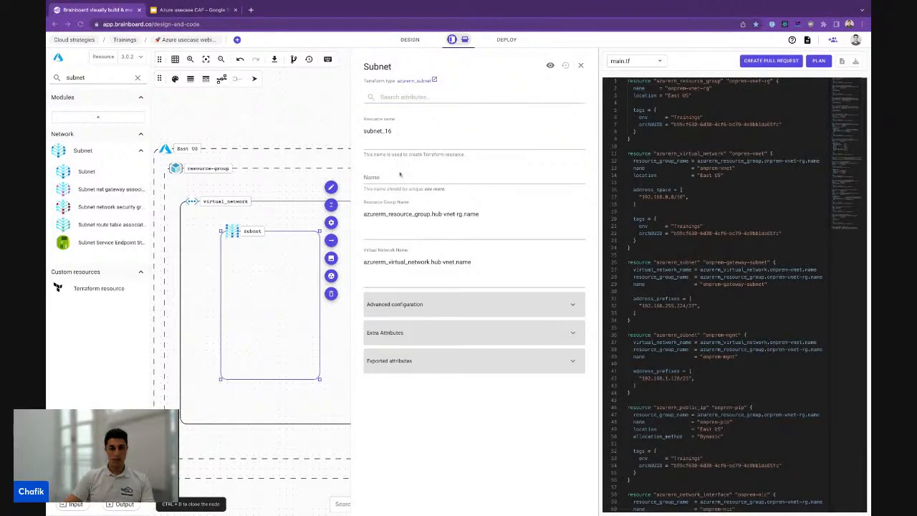
left_click(407, 130)
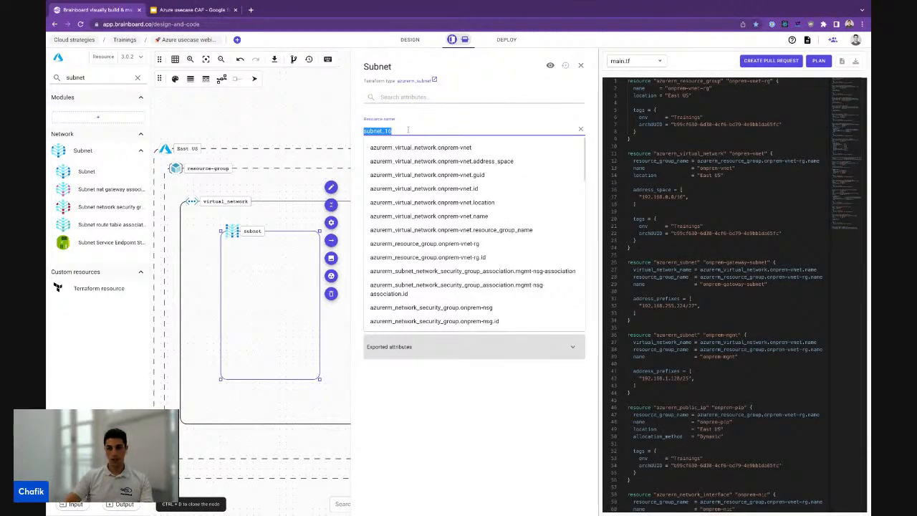
type("hub")
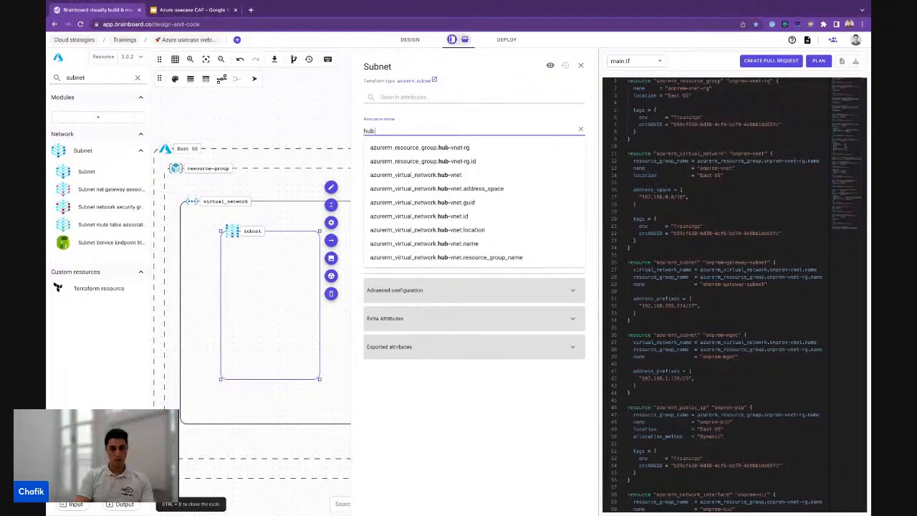
type("-gtw")
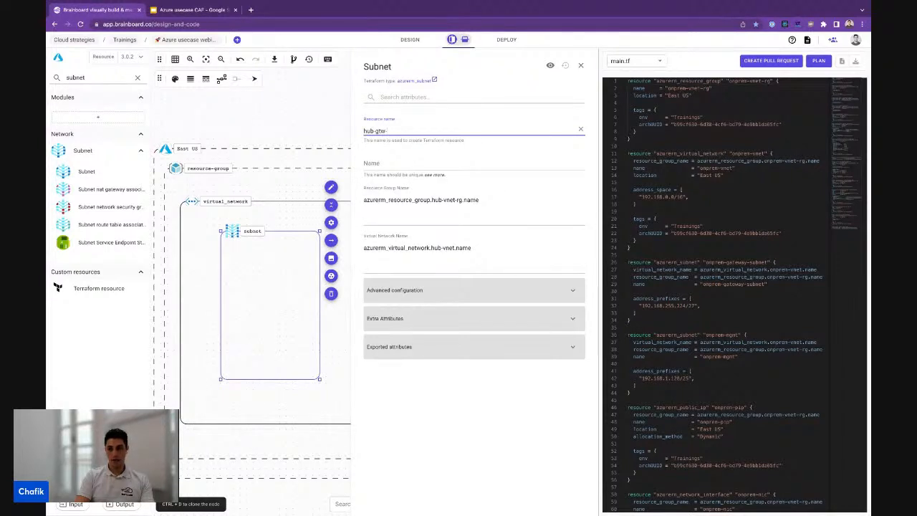
type("-subnet")
key("ctrl+a")
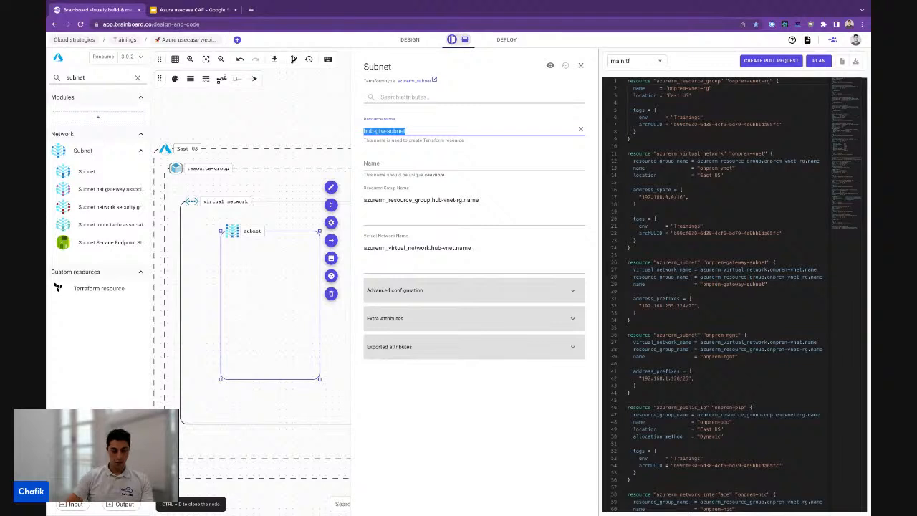
key("ctrl+c")
left_click(408, 165)
key("ctrl+v")
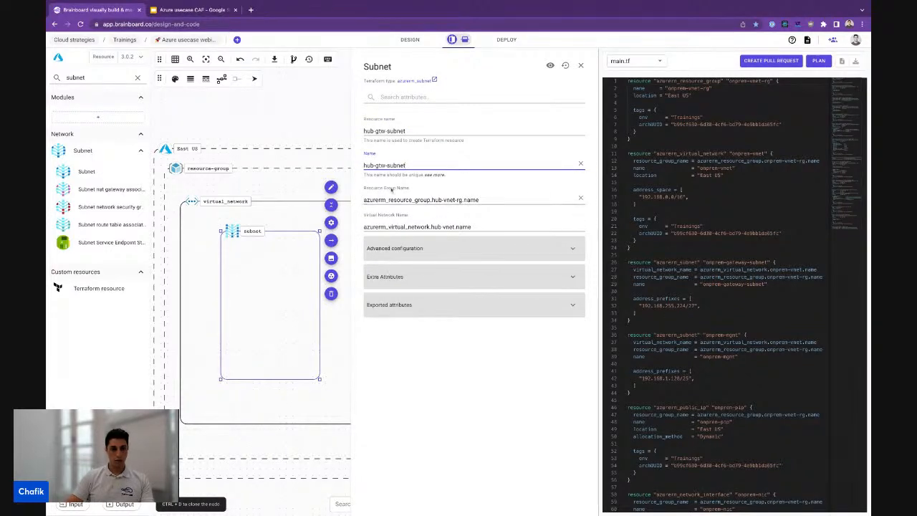
Add address prefix 10.0.255.224/27 under the subnet's advanced configuration
left_click(463, 248)
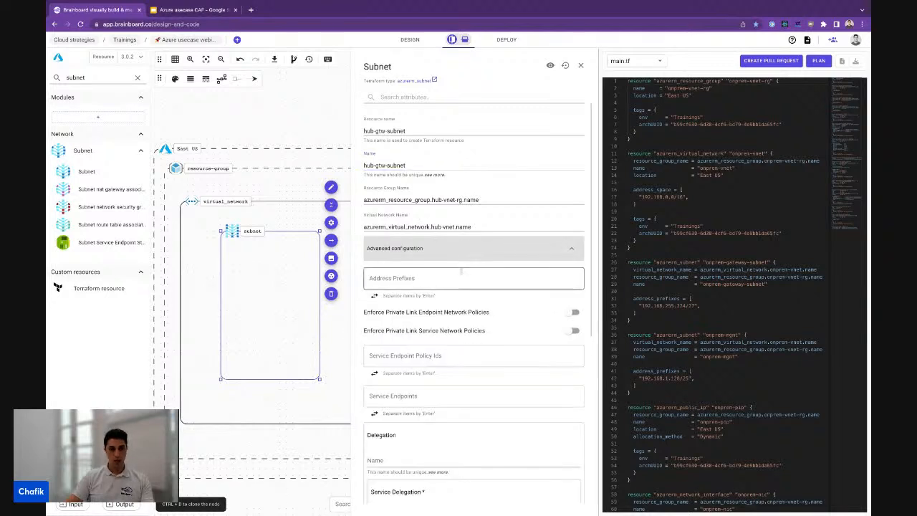
left_click(460, 276)
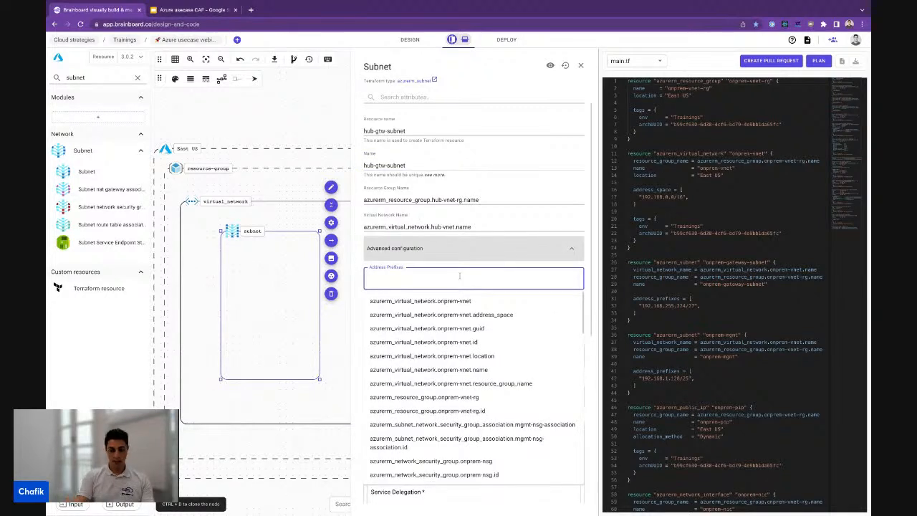
type("10")
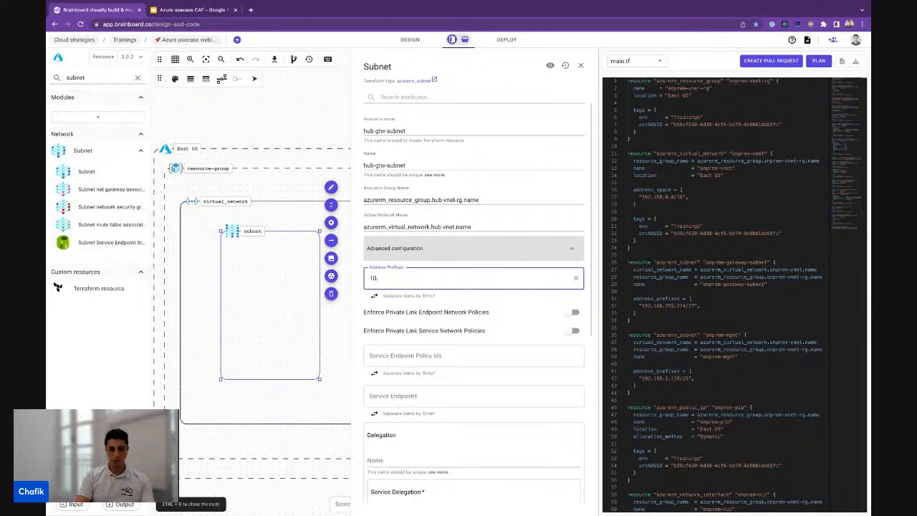
type(".0.255.224/")
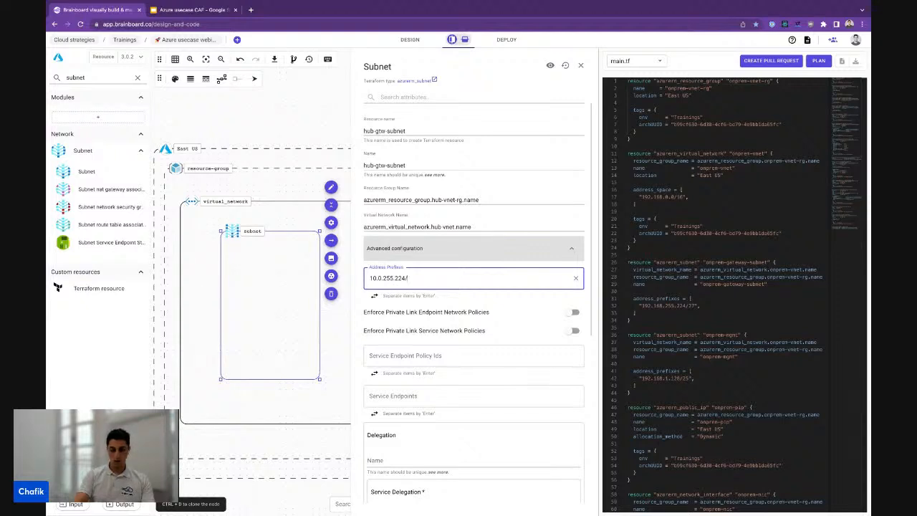
type("27")
key("Return")
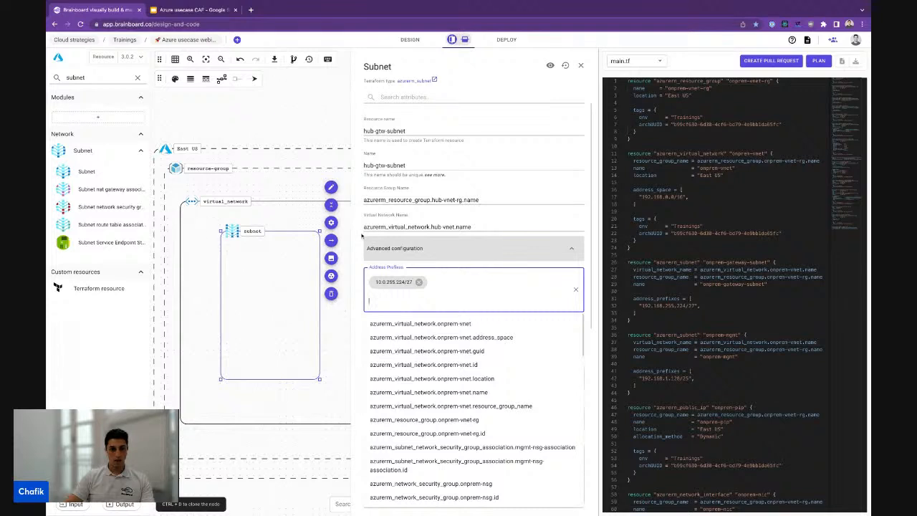
left_click(472, 263)
scroll(470, 287, "down", 1)
scroll(470, 288, "down", 4)
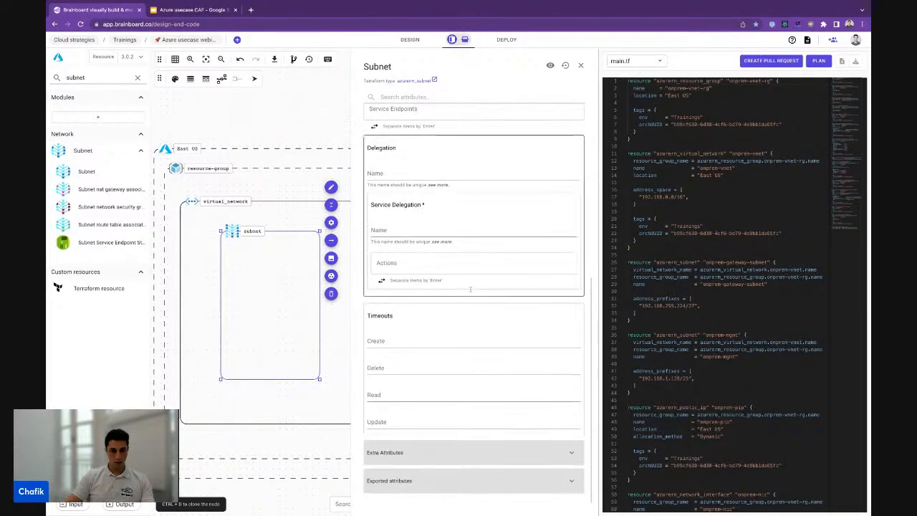
scroll(470, 289, "up", 4)
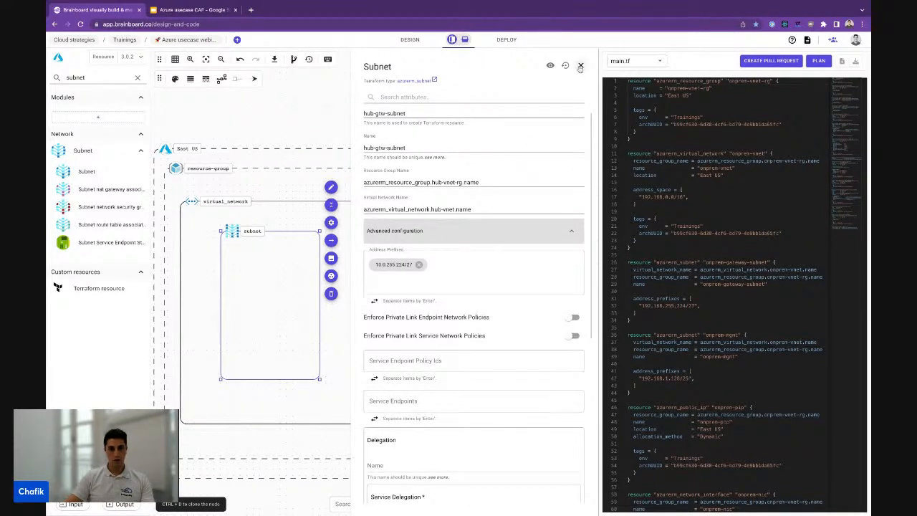
Save the gateway subnet, then place a second subnet beside it under the virtual network
left_click(581, 66)
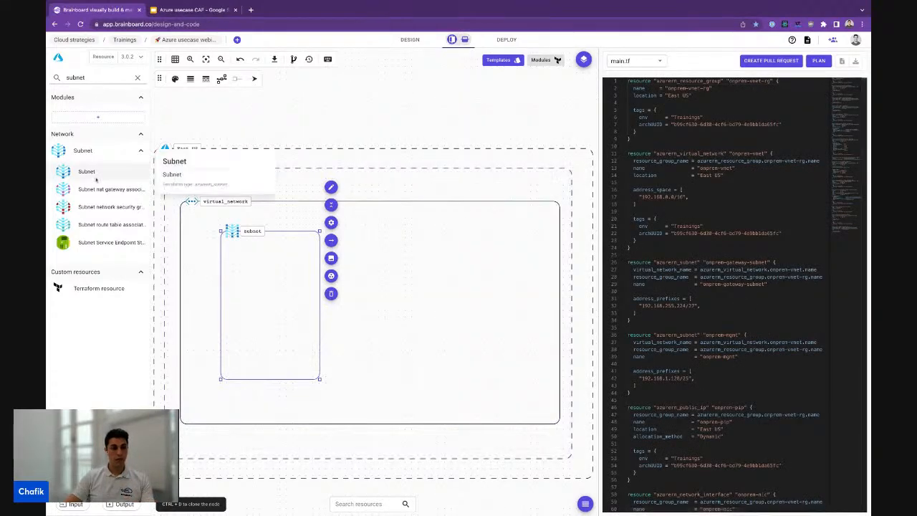
left_click_drag(82, 172, 402, 305)
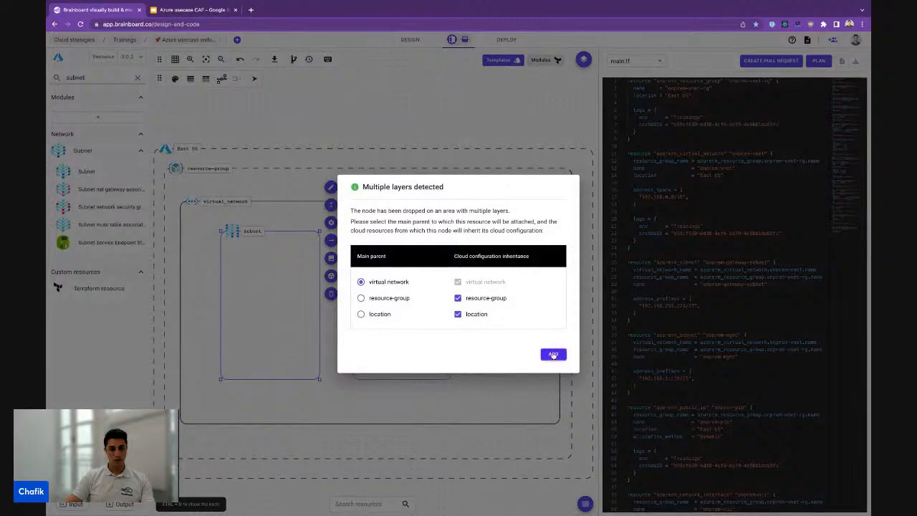
left_click(551, 354)
double_click(410, 308)
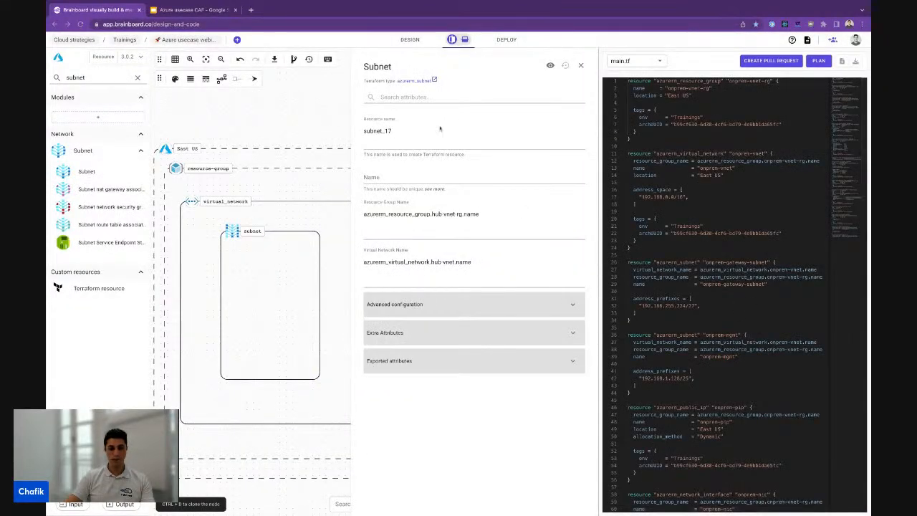
Set the new subnet's Resource name and Name to hub-mgmt and save its settings
double_click(417, 131)
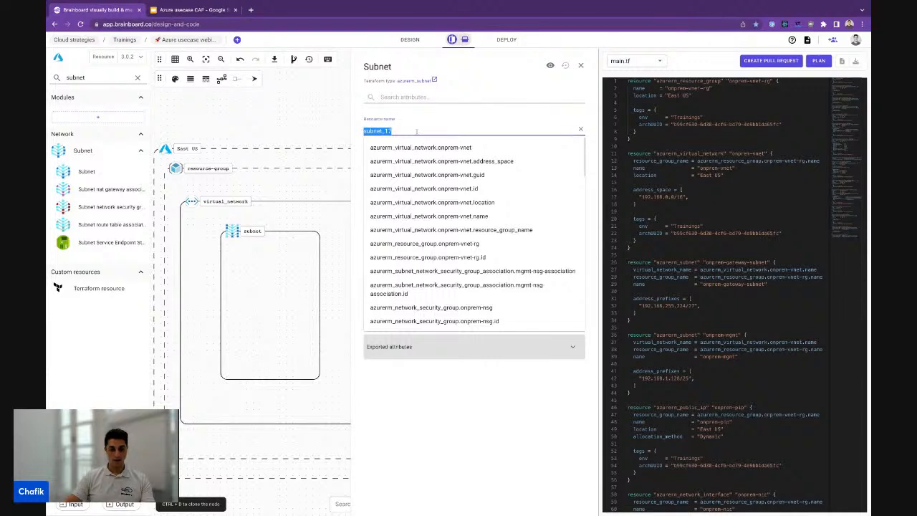
type("hub-mgmt")
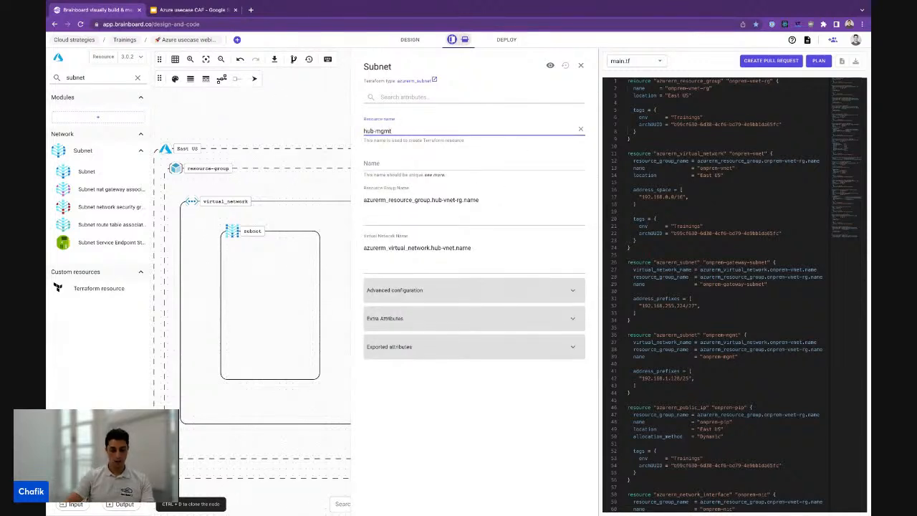
key("ctrl+a")
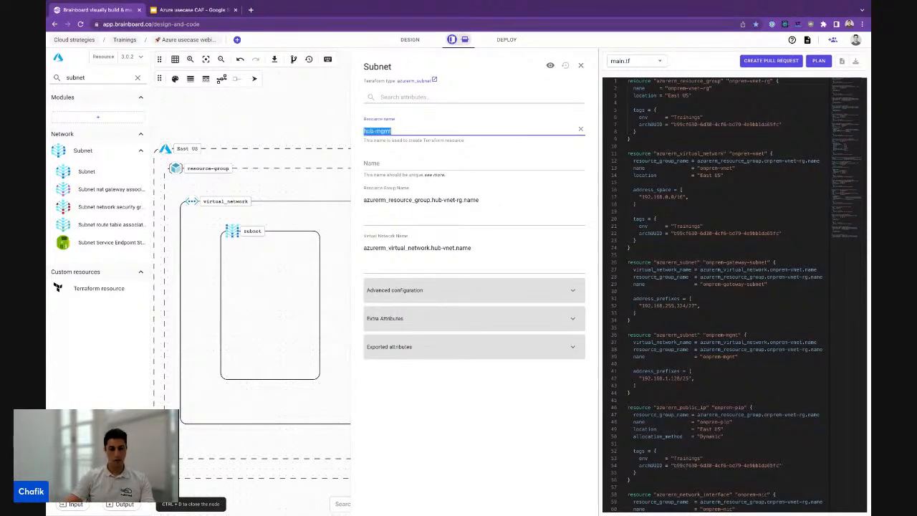
key("ctrl+c")
left_click(415, 164)
key("ctrl+v")
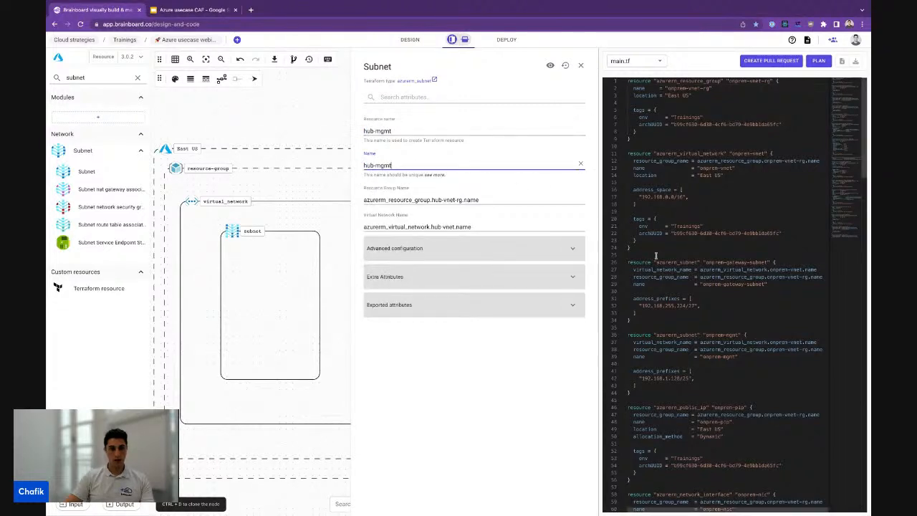
left_click_drag(706, 263, 768, 263)
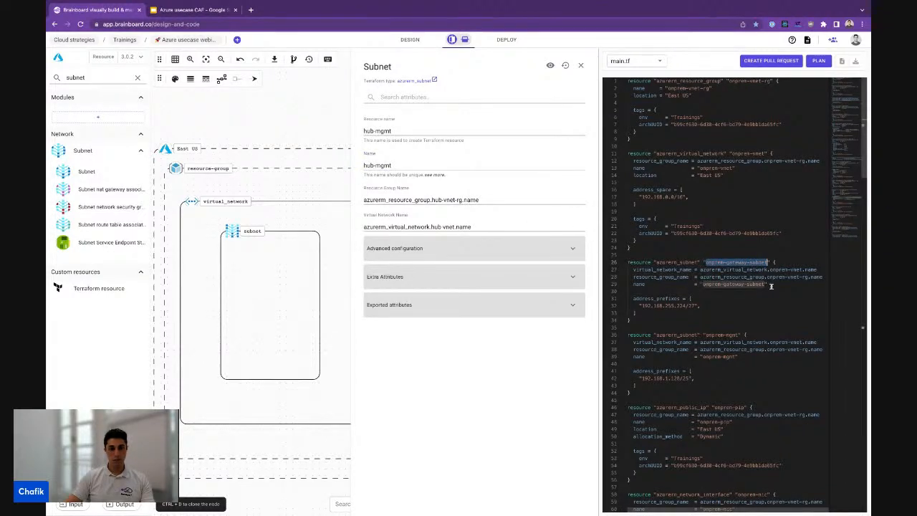
left_click_drag(771, 285, 636, 284)
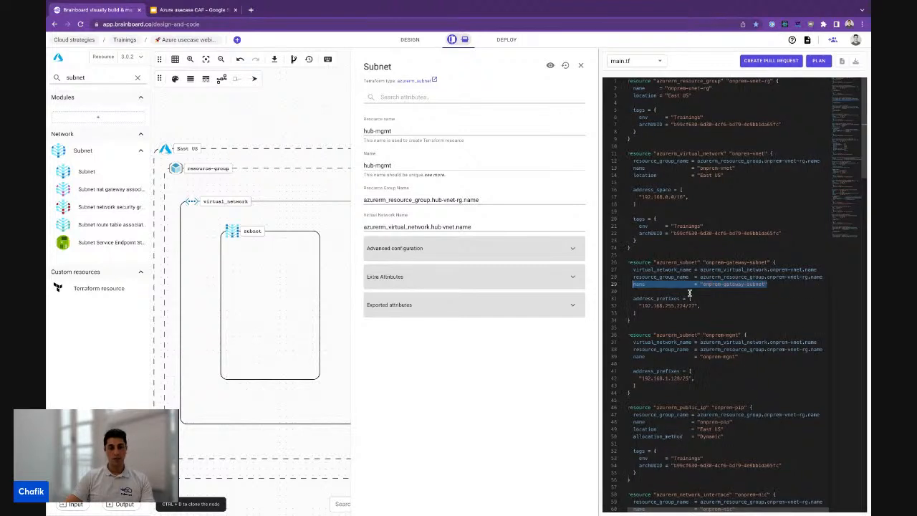
left_click(581, 65)
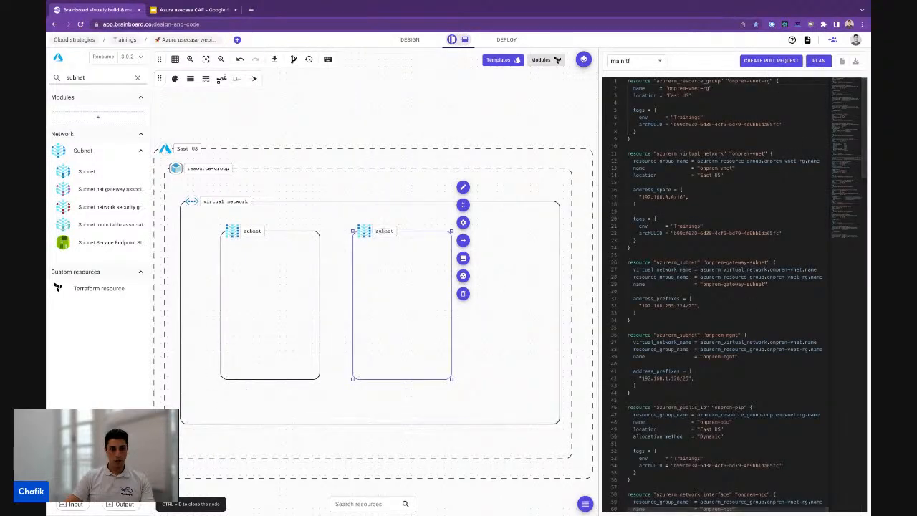
Retitle the new subnet box 'hub-mgmt subnet'
double_click(382, 231)
double_click(353, 276)
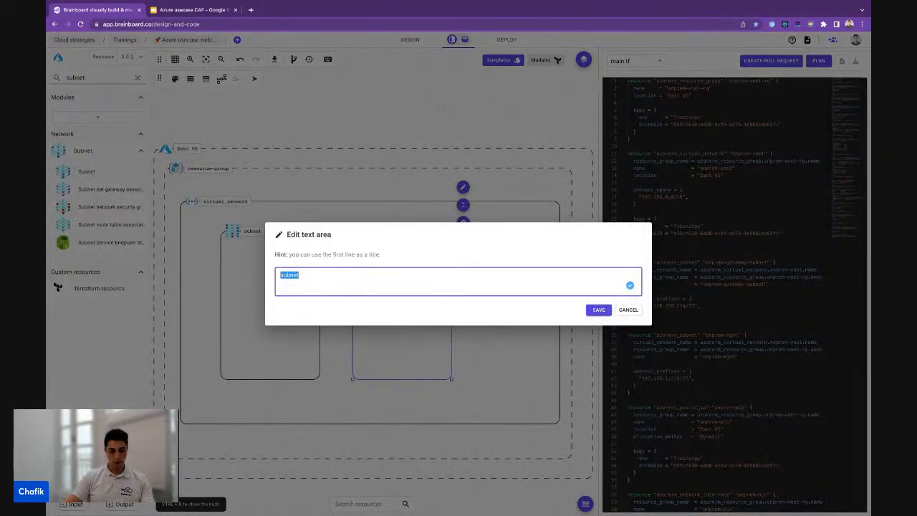
key("Left")
type("hub mgmt")
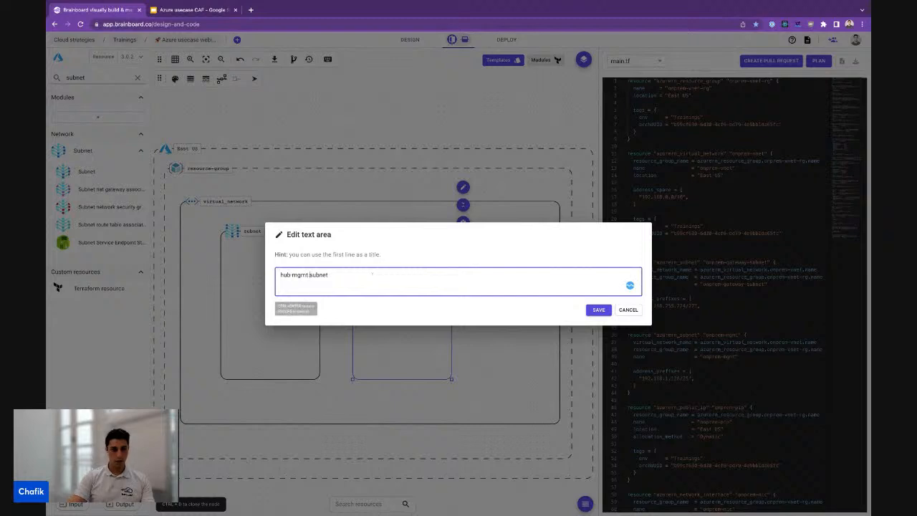
left_click(598, 309)
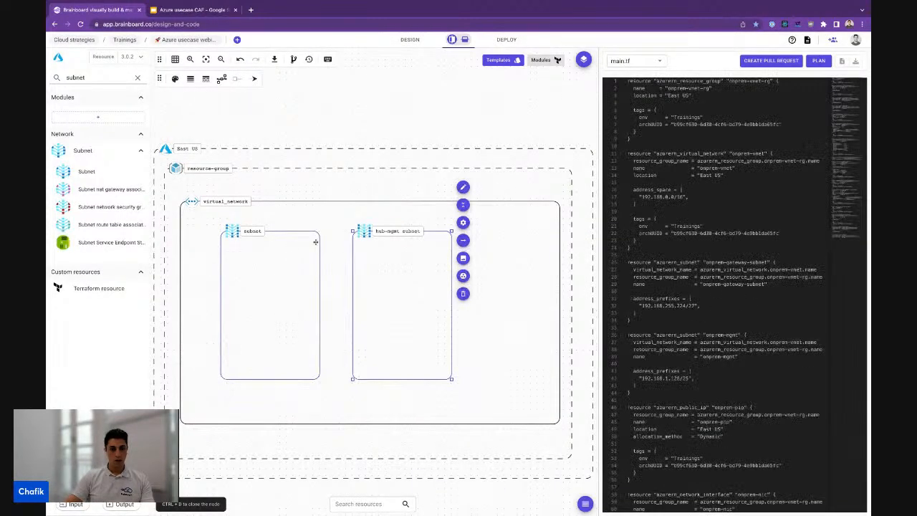
Check the first subnet's resource name hub-gtw-subnet in its settings
left_click(317, 242)
left_click(330, 224)
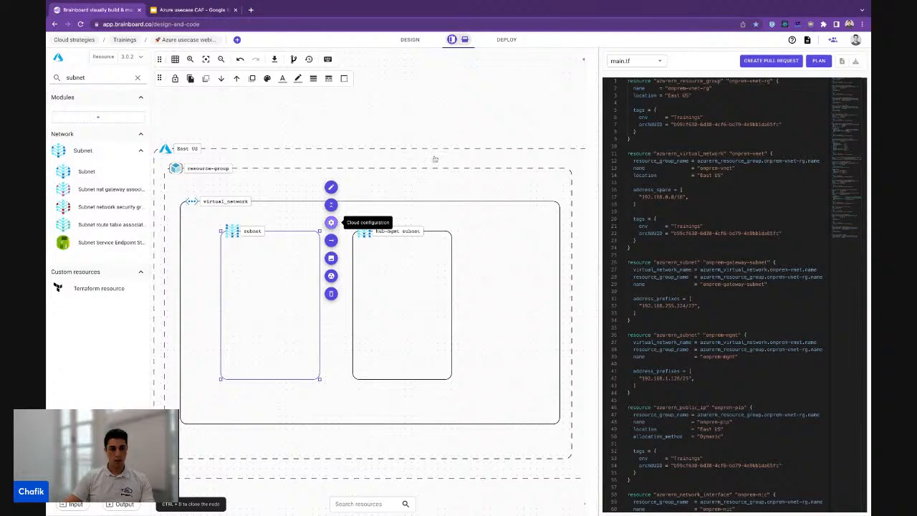
left_click(429, 131)
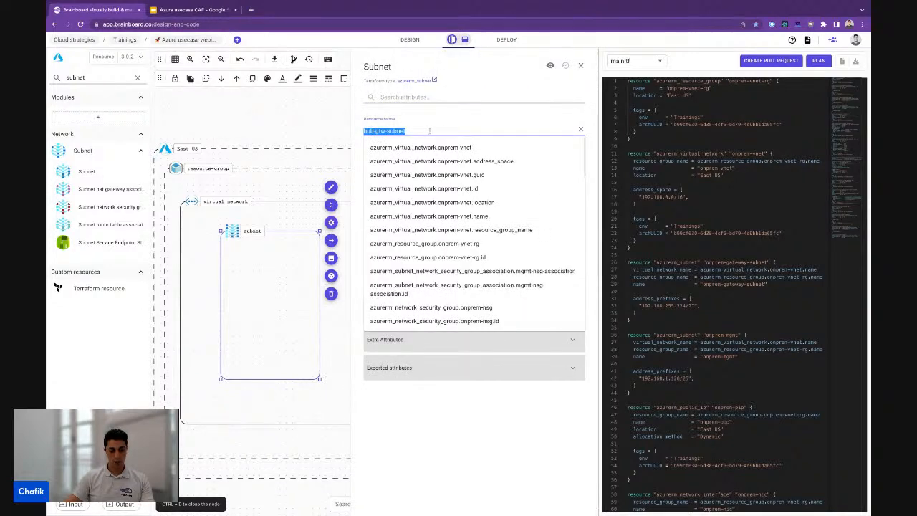
left_click(580, 65)
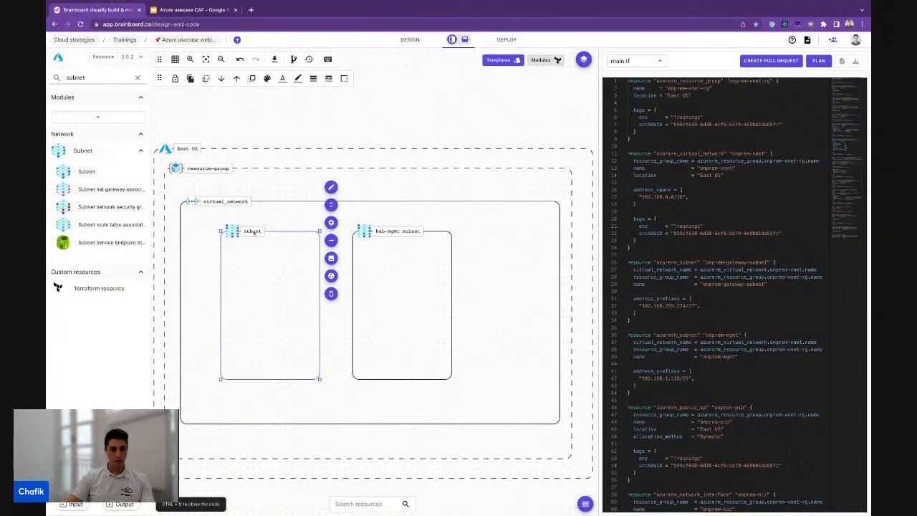
Retitle the first subnet box 'hub-gtw subnet'
double_click(253, 230)
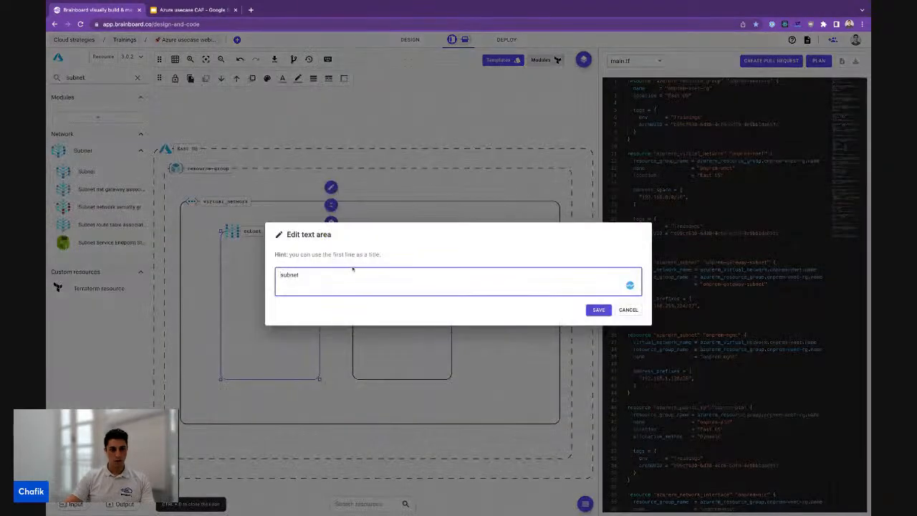
key("ctrl+a")
type("hub-gtw-subnet")
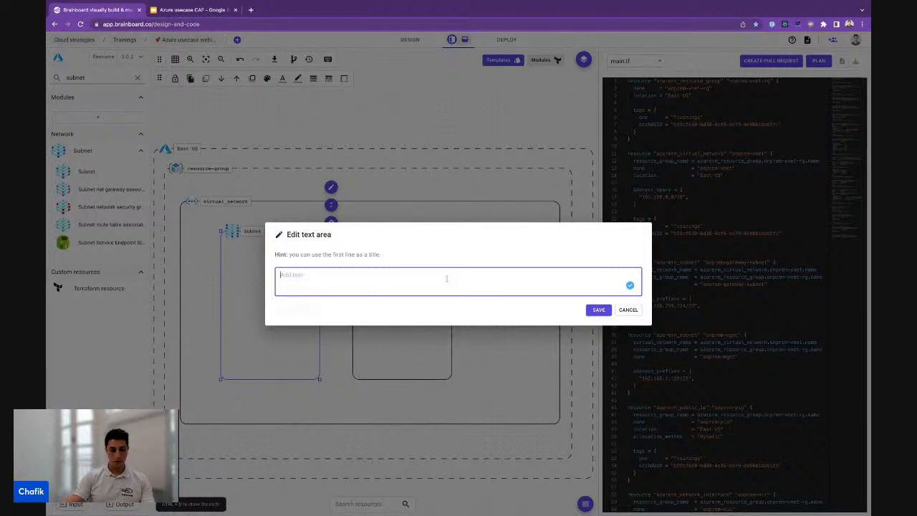
key("Left")
key("Left")
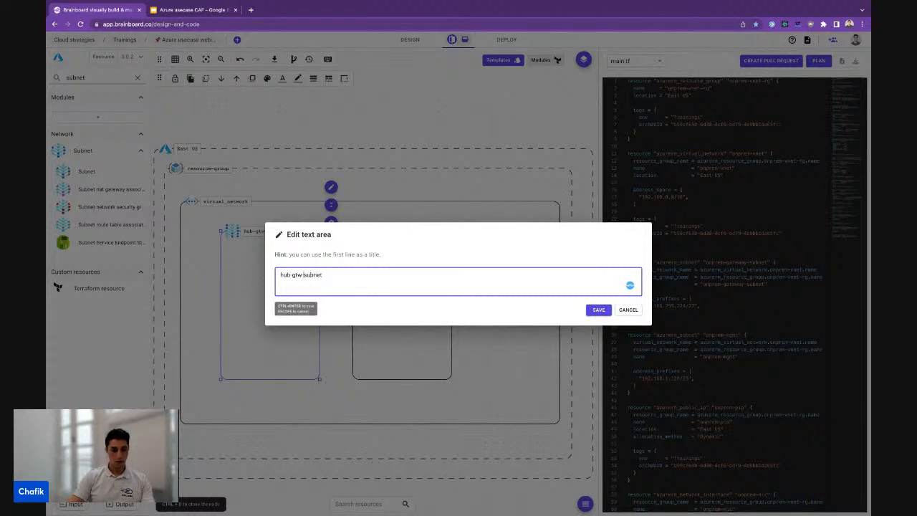
key("BackSpace")
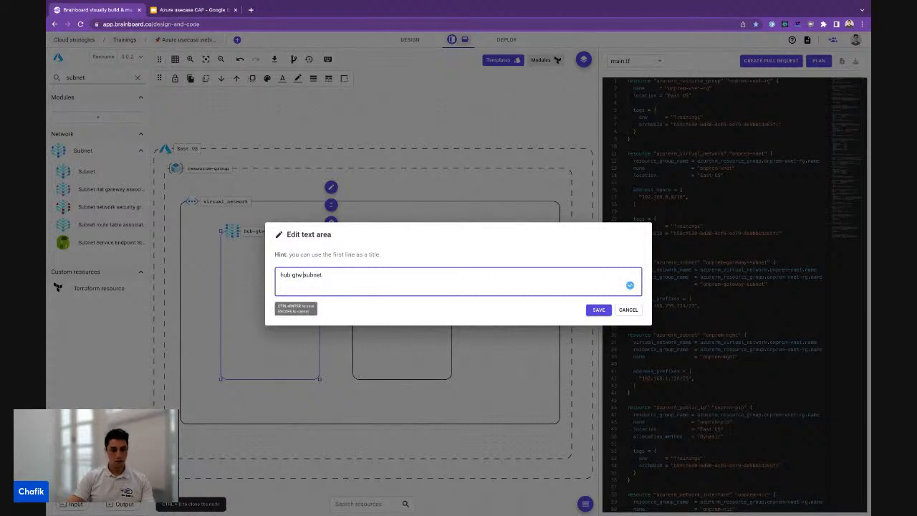
left_click(599, 311)
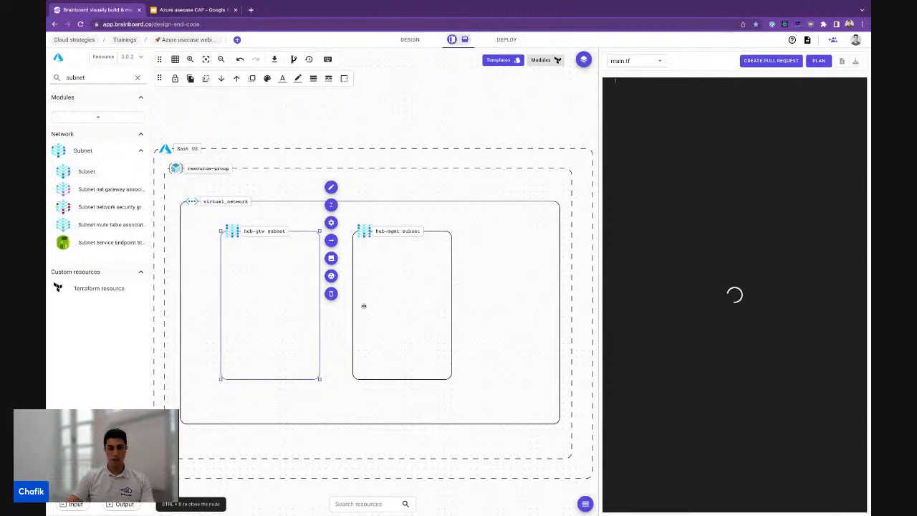
left_click(393, 278)
Add a third subnet right of hub-mgmt in the virtual network and name it hub-dmz
left_click_drag(393, 279, 386, 279)
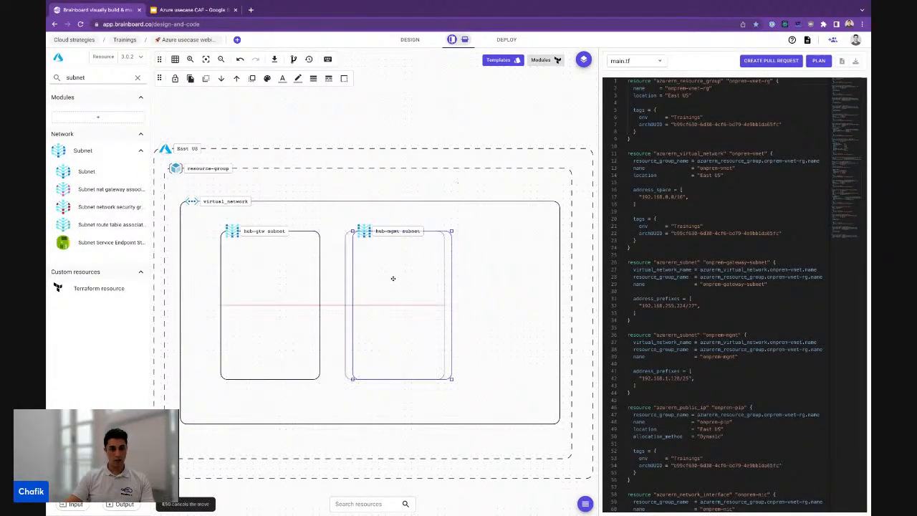
left_click_drag(77, 172, 459, 231)
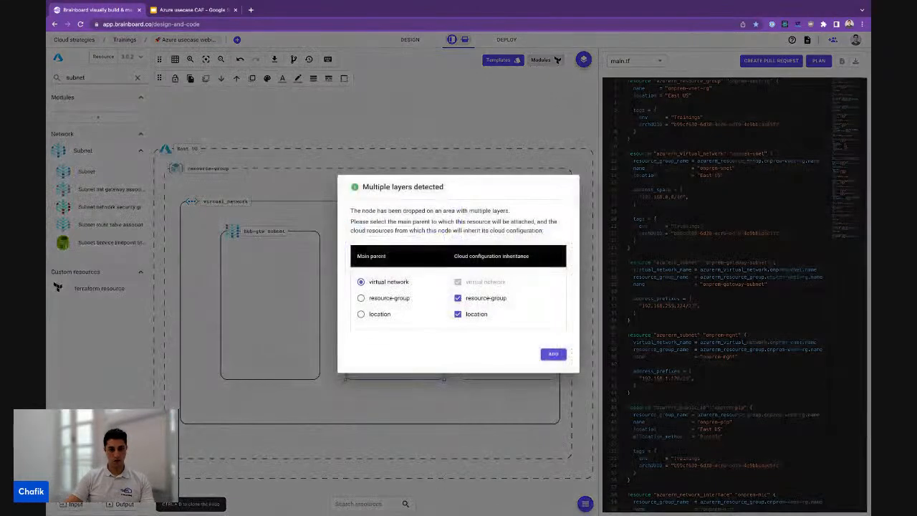
left_click(550, 353)
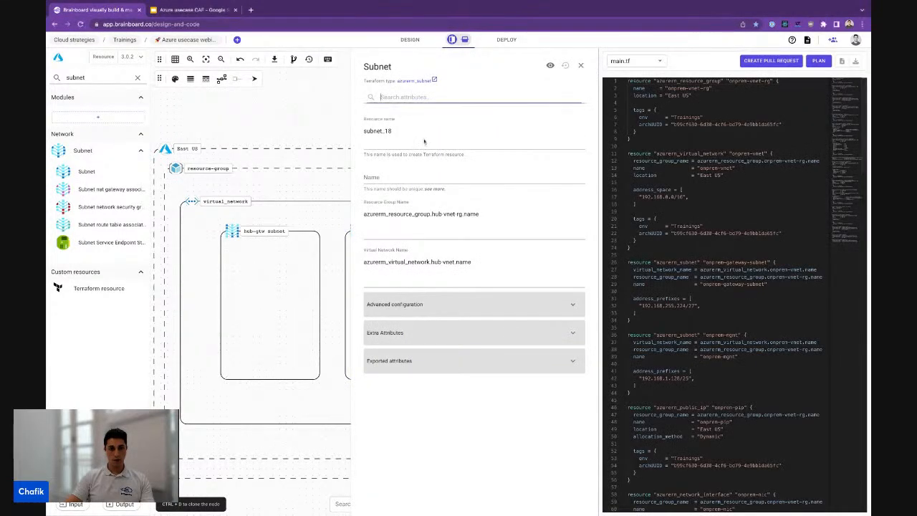
left_click(425, 132)
type("hub")
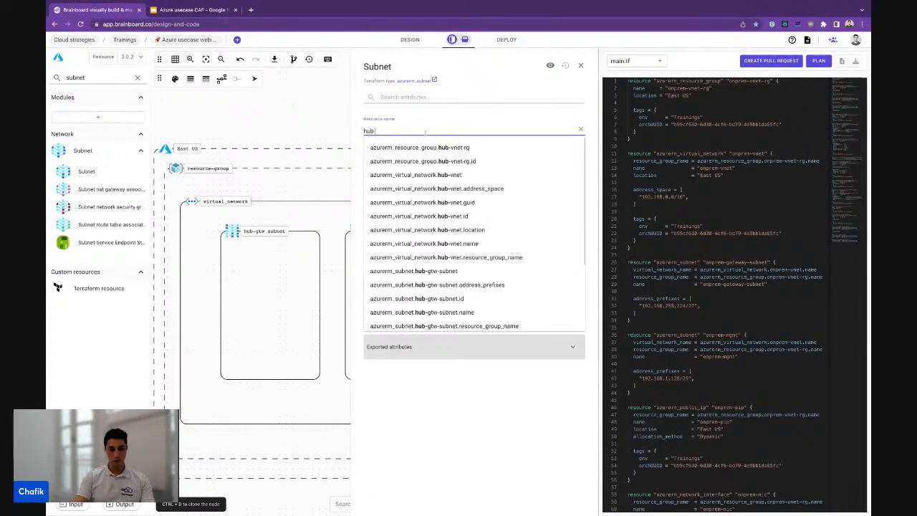
type("-dmz")
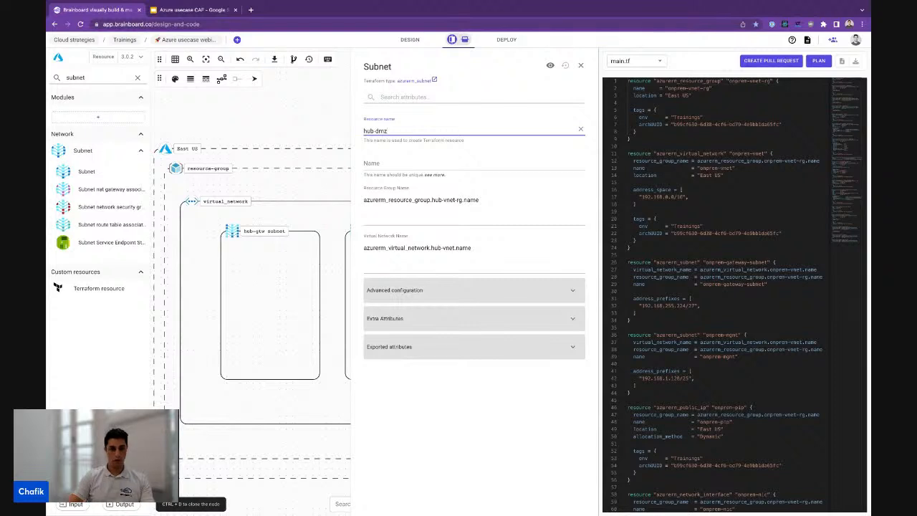
key("ctrl+a")
key("ctrl+c")
left_click(420, 165)
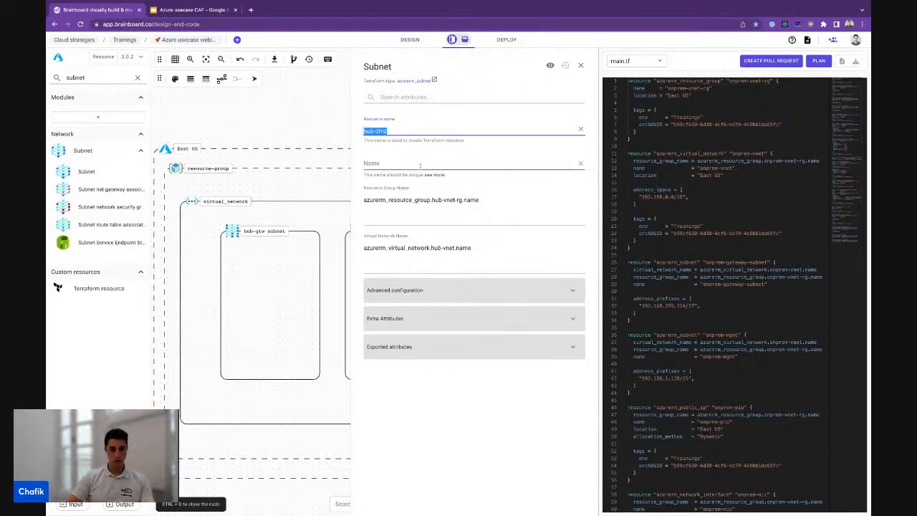
key("ctrl+v")
Give the hub-dmz subnet address prefix 10.0.0.32/27 and save its settings
left_click(465, 249)
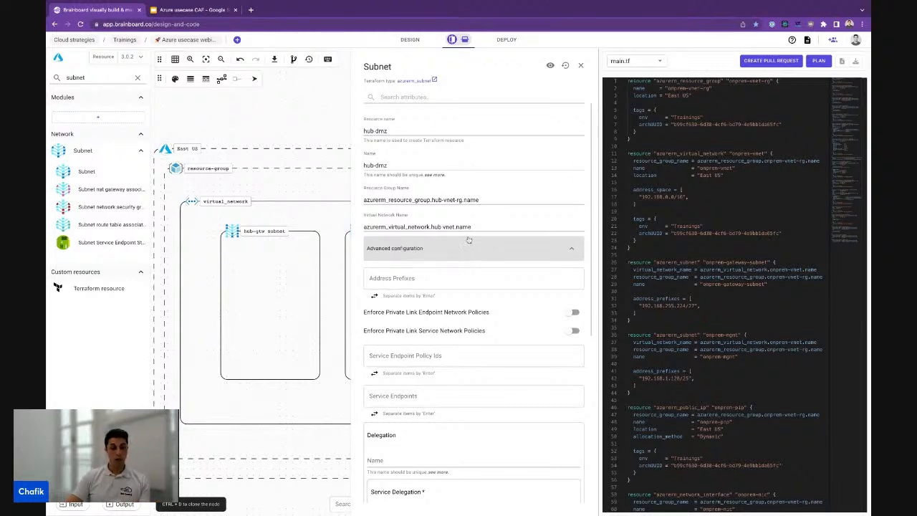
scroll(448, 192, "down", 3)
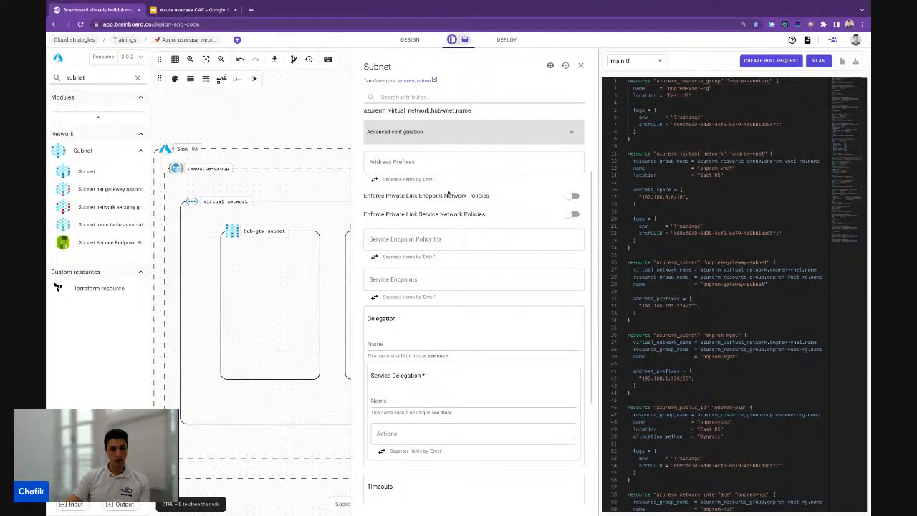
scroll(465, 211, "up", 3)
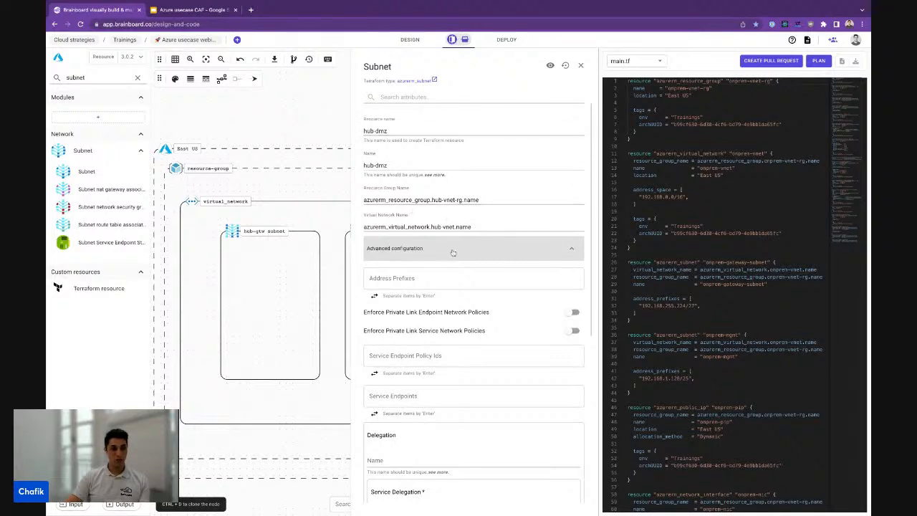
scroll(455, 271, "down", 2)
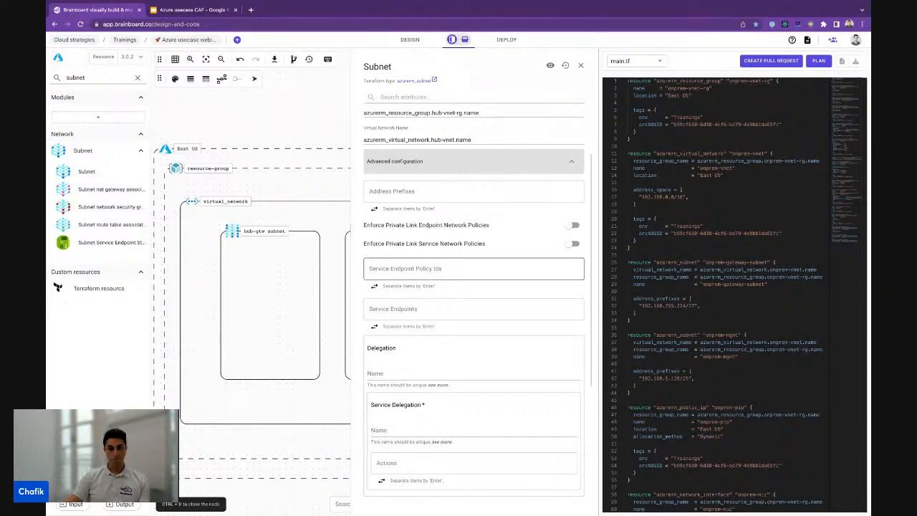
scroll(462, 255, "down", 3)
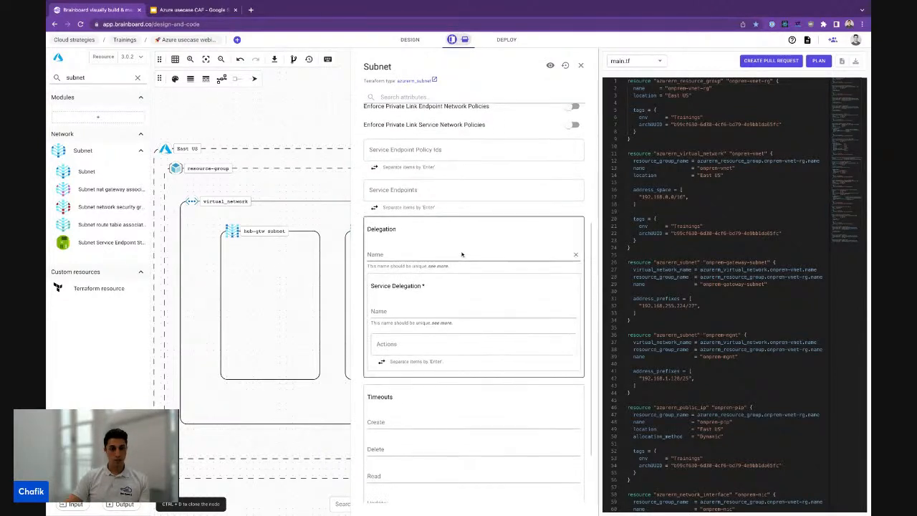
scroll(461, 255, "up", 2)
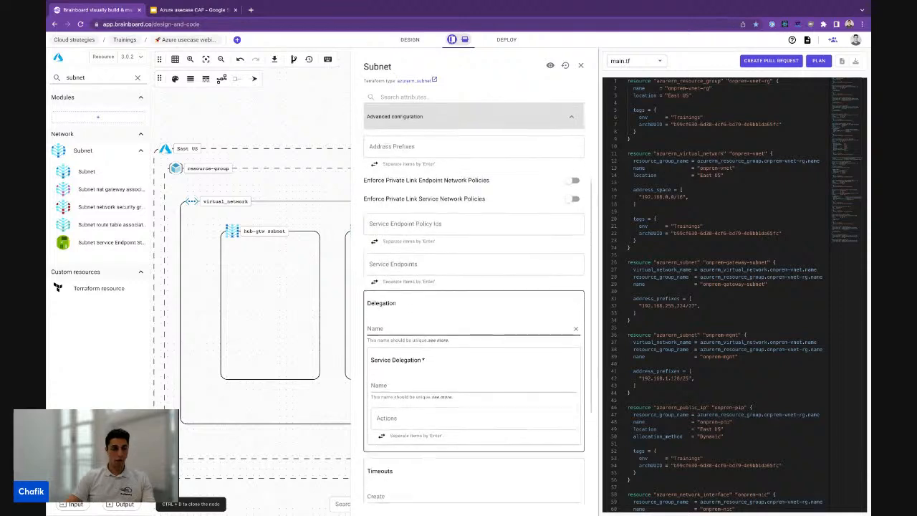
scroll(716, 264, "down", 15)
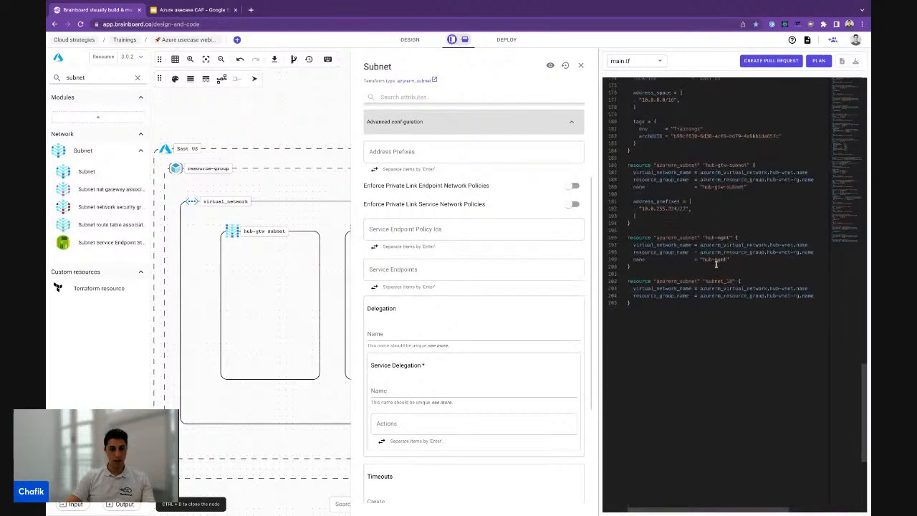
scroll(716, 263, "up", 1)
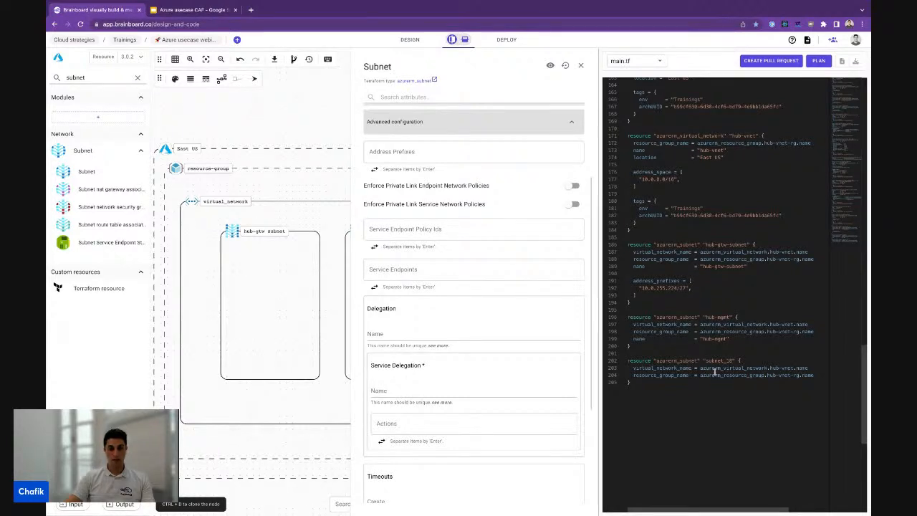
left_click(445, 153)
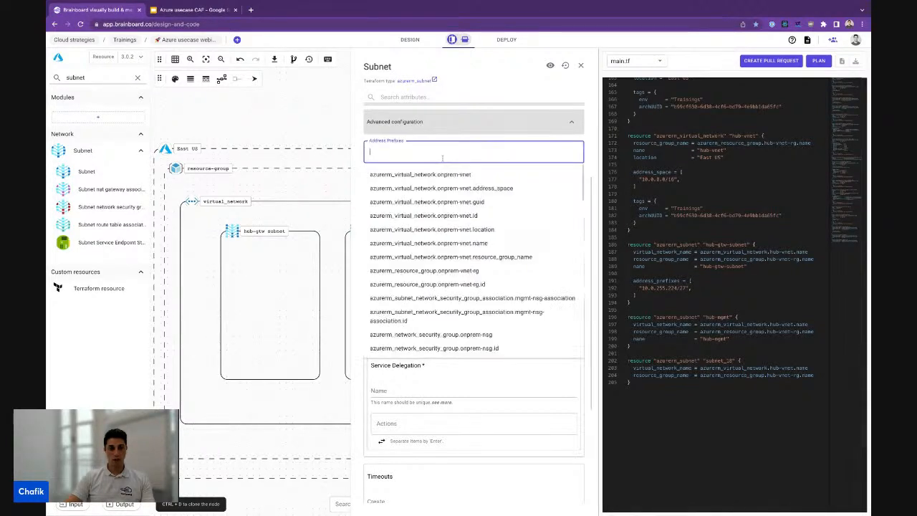
type("10")
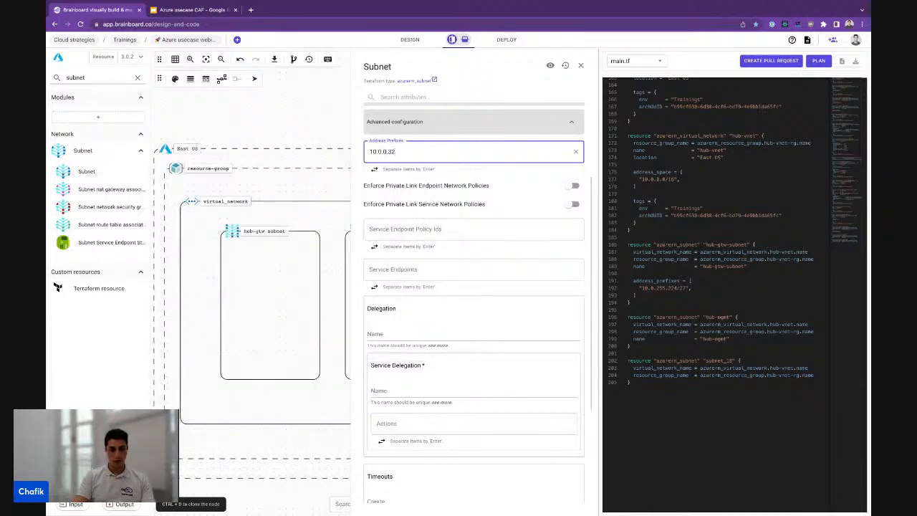
type(".0.0.32/27")
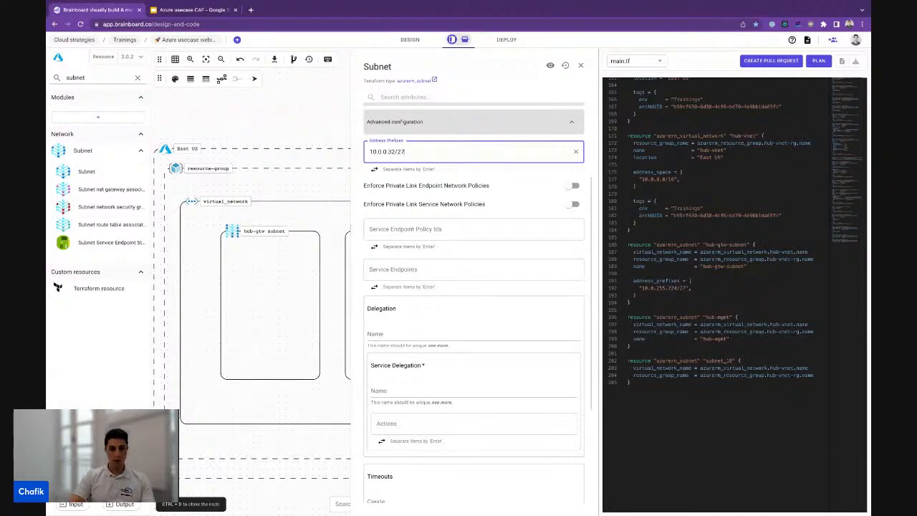
key("Return")
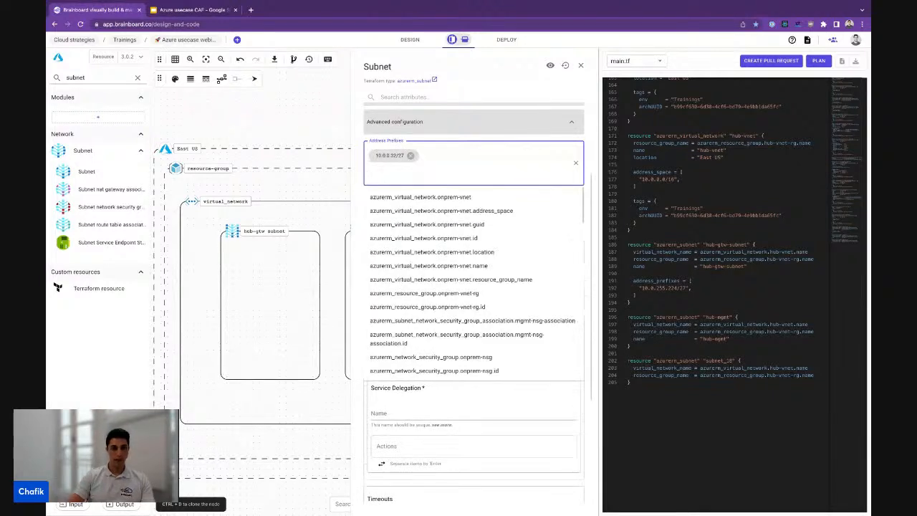
left_click(582, 66)
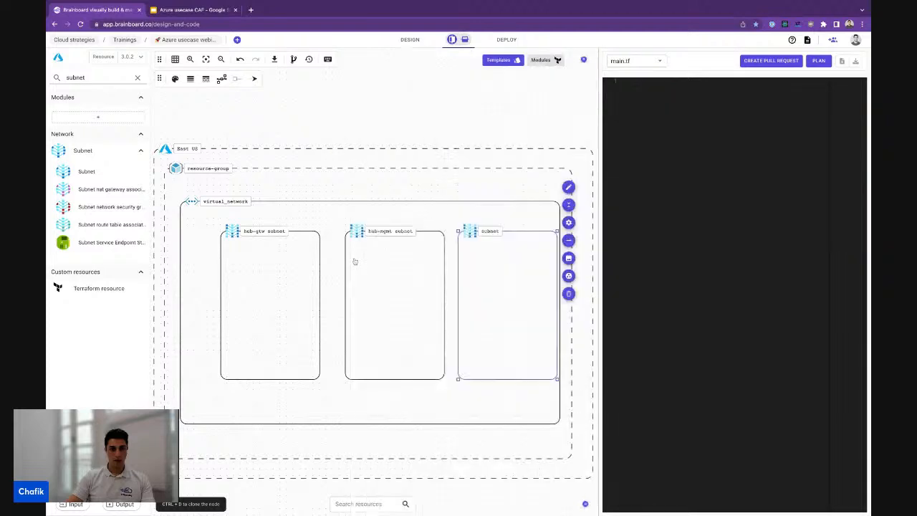
Enter 10.0.0.64/27 as the hub-mgmt subnet's address prefix and save
left_click(391, 257)
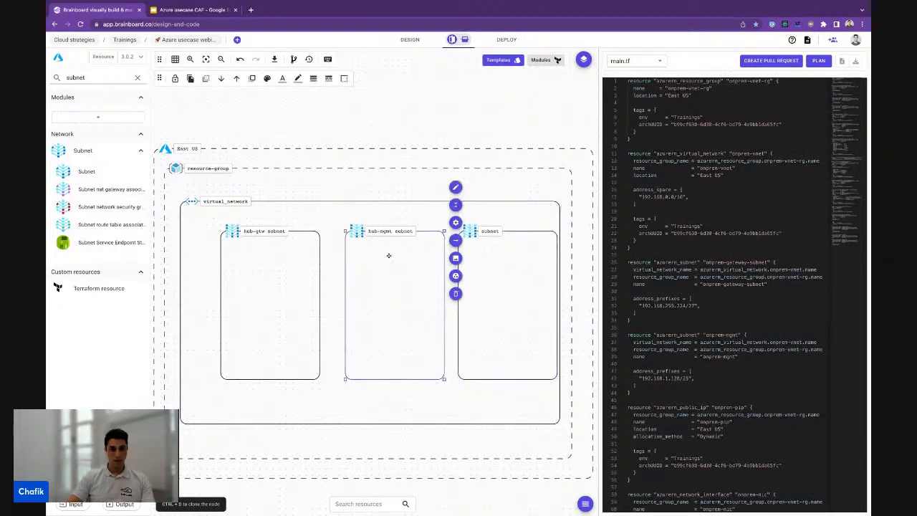
left_click(456, 222)
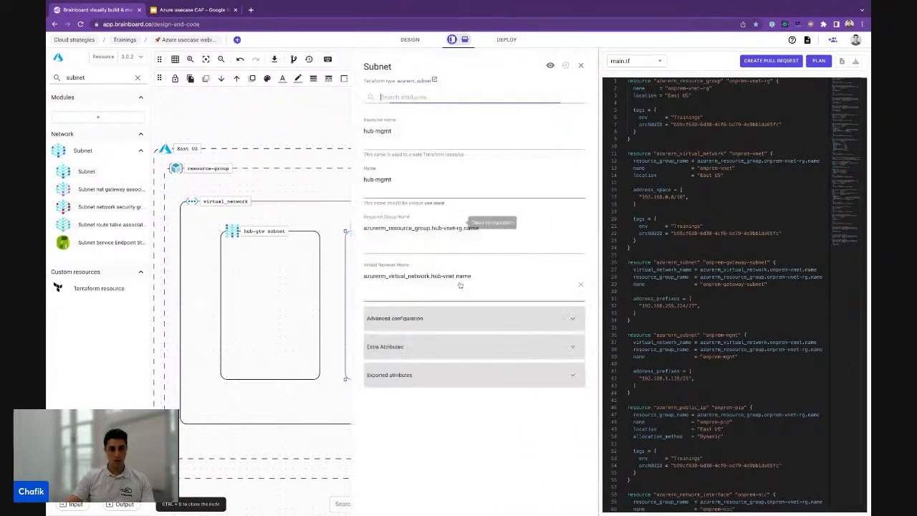
left_click(441, 318)
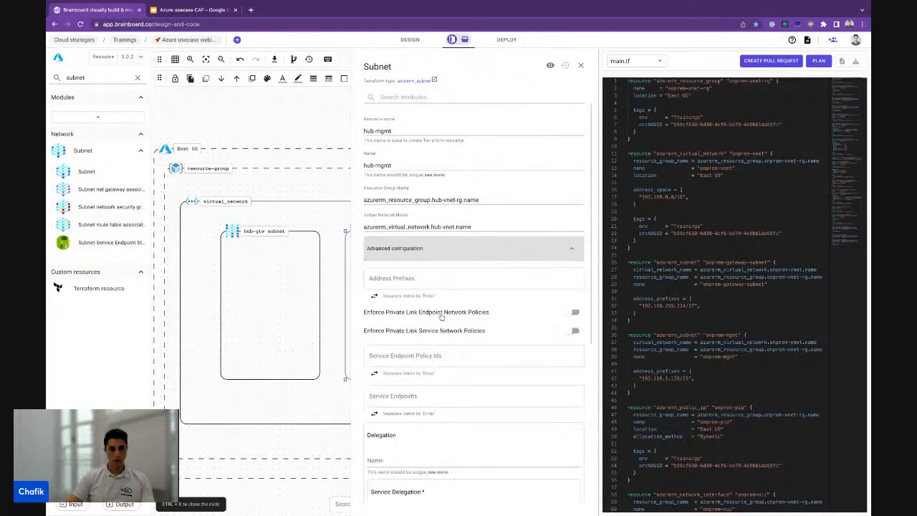
left_click(439, 279)
type("10")
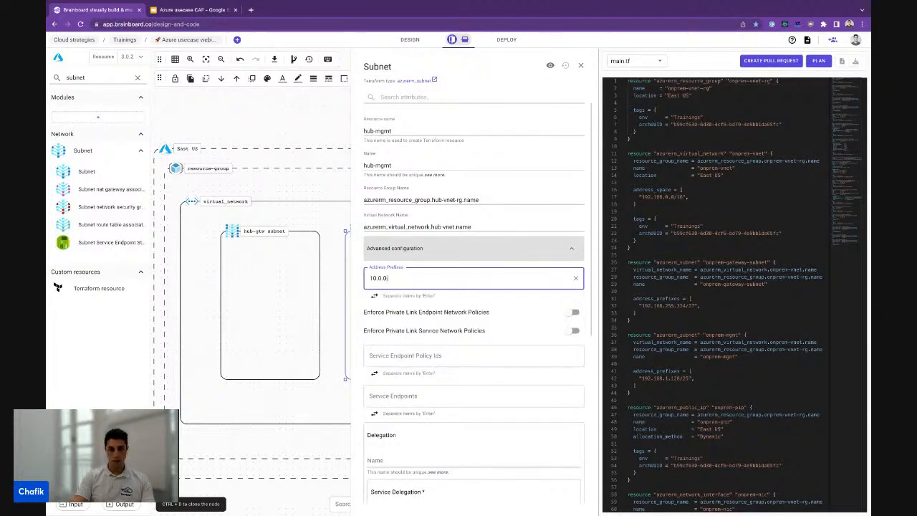
type(".0.0")
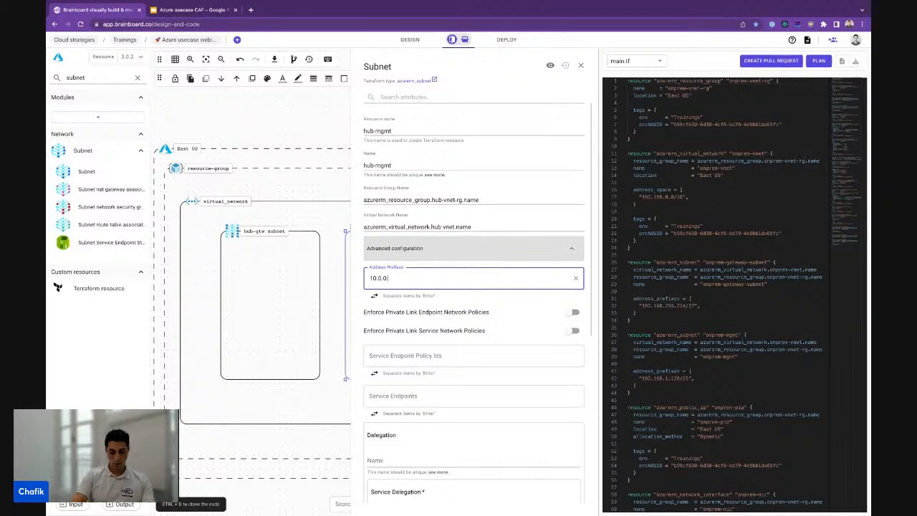
type(".64/")
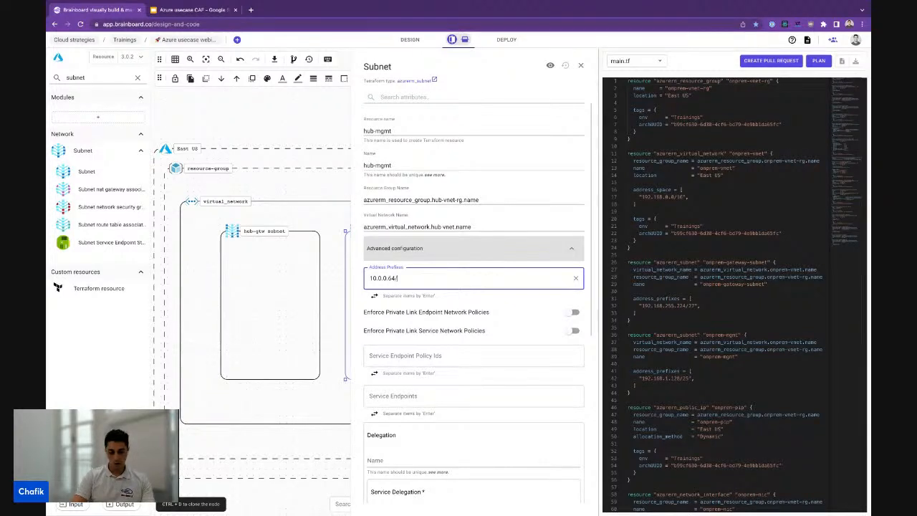
type("27")
key("Return")
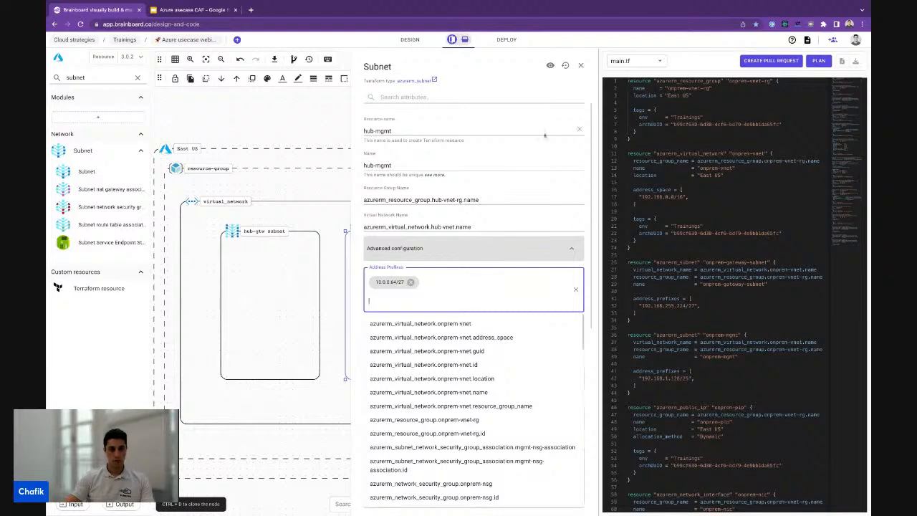
left_click(581, 65)
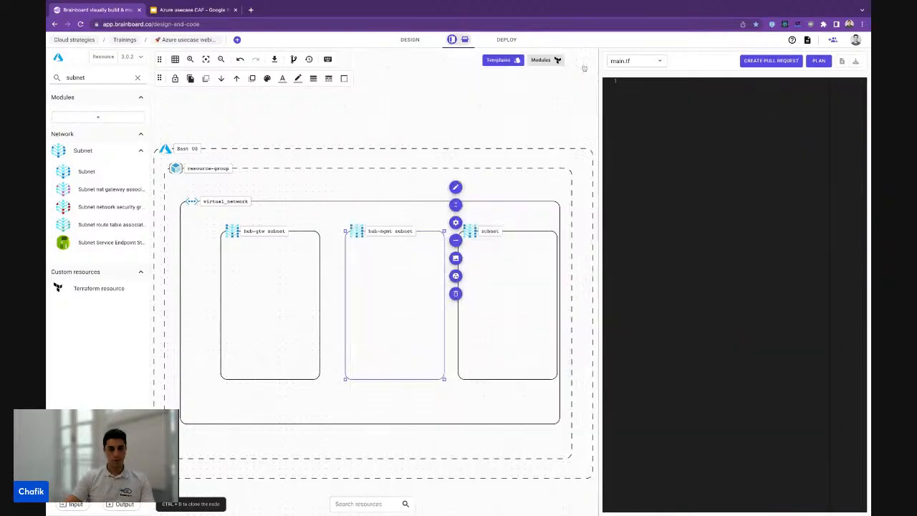
scroll(677, 233, "down", 12)
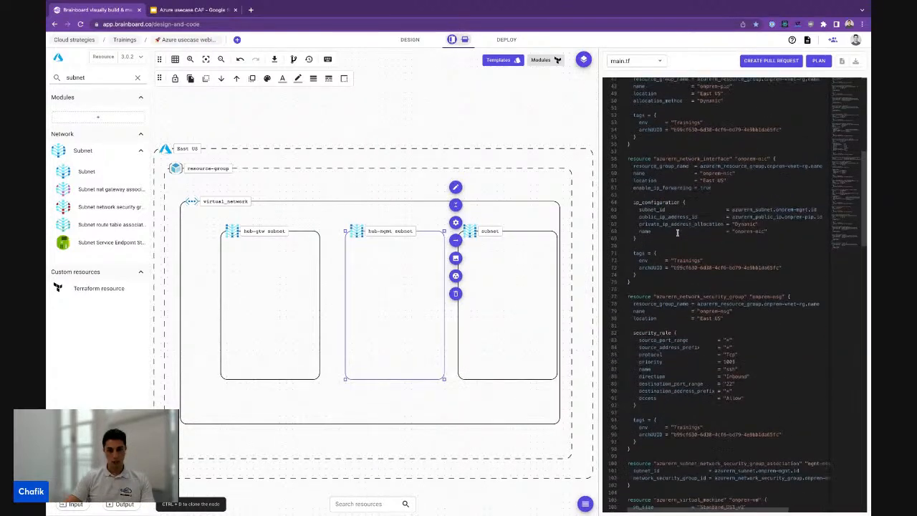
scroll(734, 286, "down", 5)
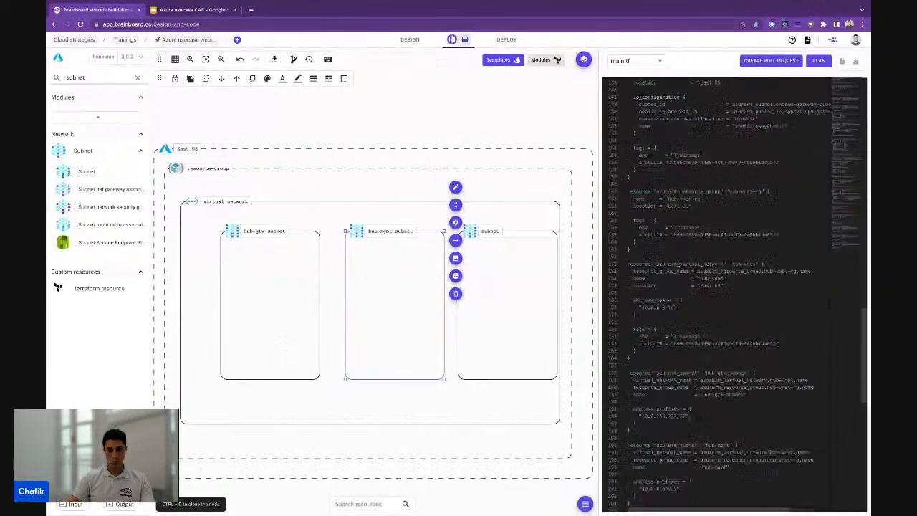
scroll(735, 287, "up", 3)
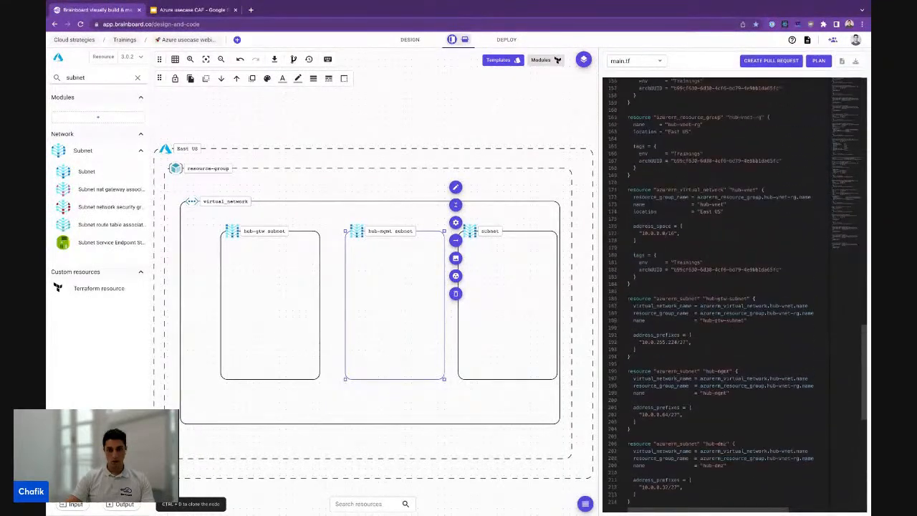
scroll(734, 286, "up", 1)
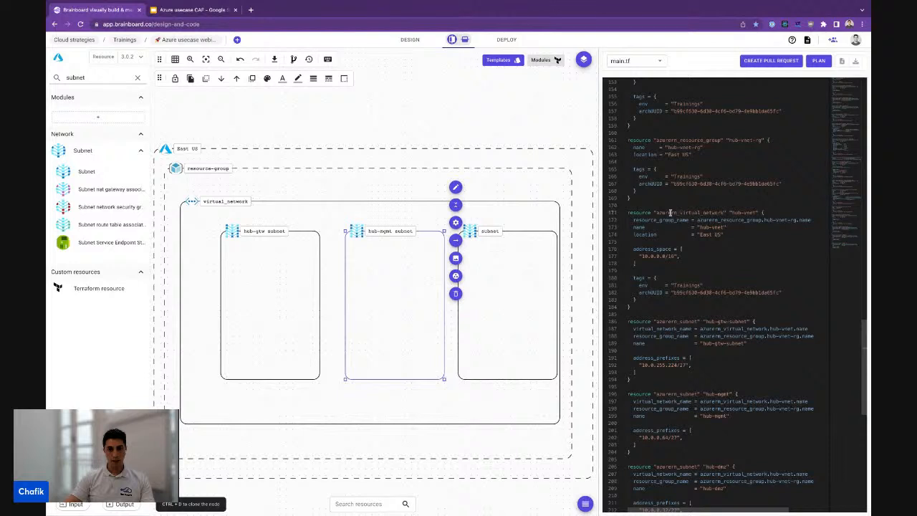
left_click_drag(670, 212, 714, 213)
scroll(714, 213, "down", 5)
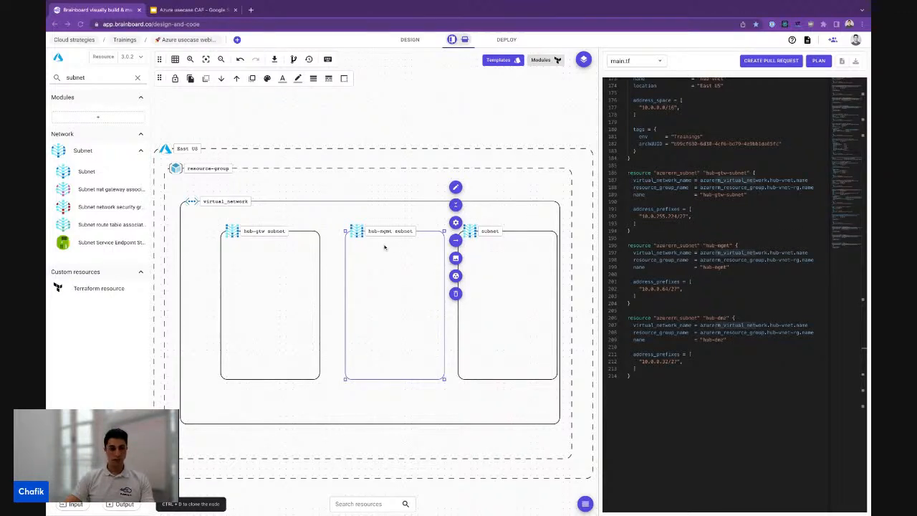
double_click(105, 80)
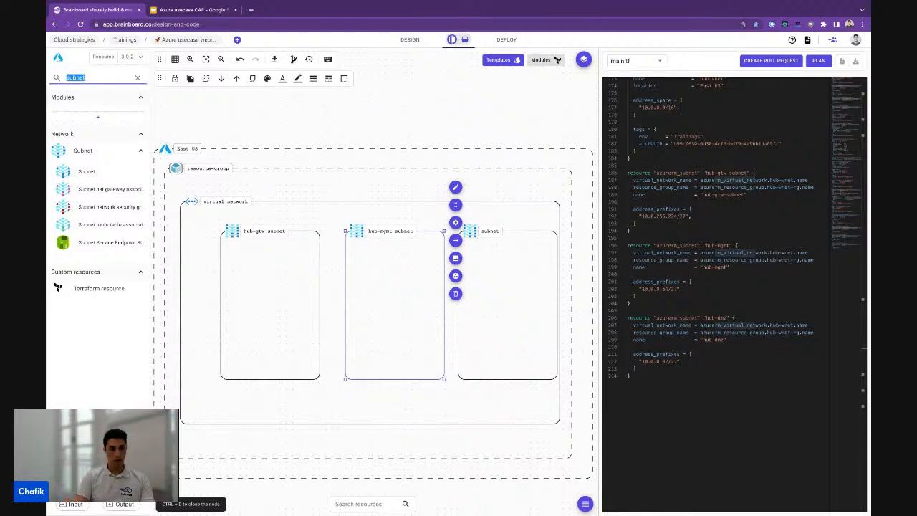
Drop a Network interface into hub-mgmt as its parent and set its resource name and Name to hub-nic
type("interface")
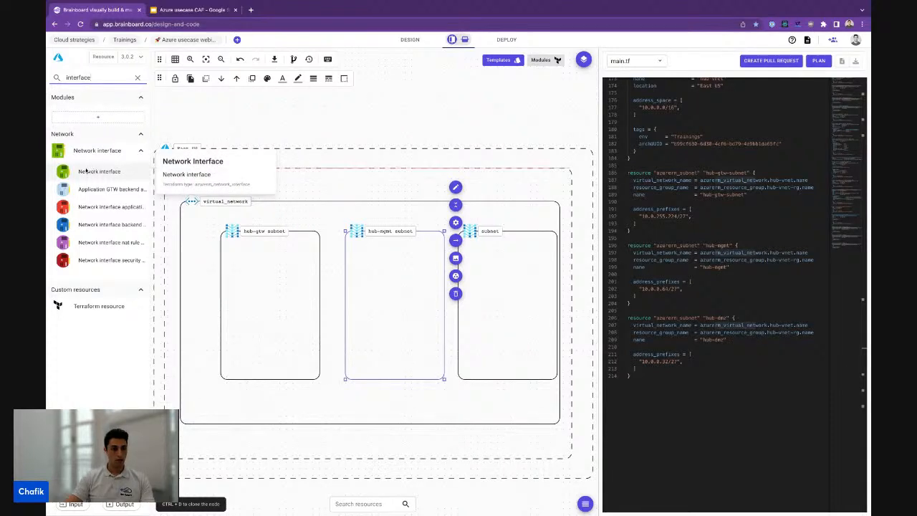
left_click_drag(86, 170, 385, 297)
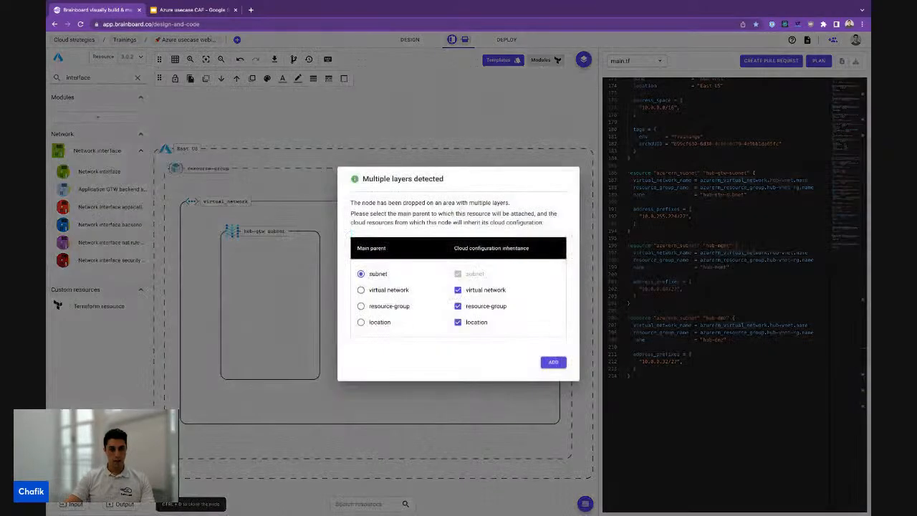
left_click(554, 362)
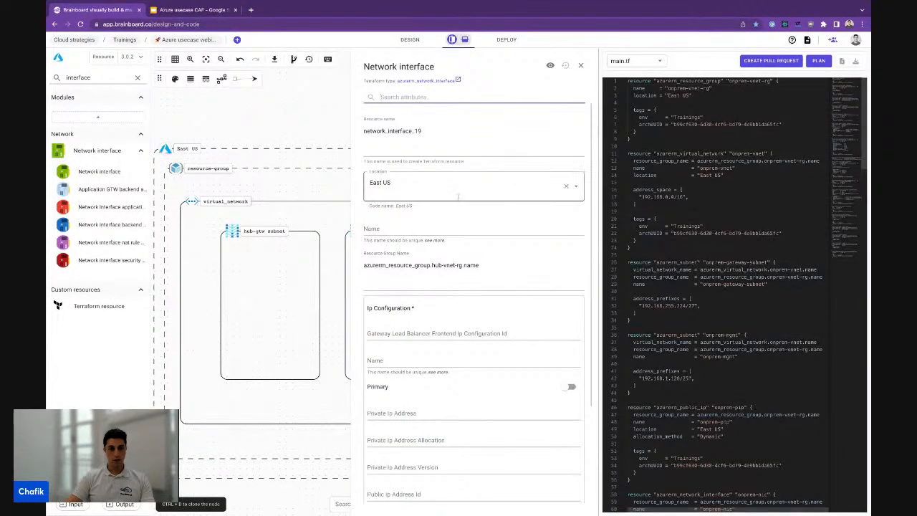
left_click(438, 130)
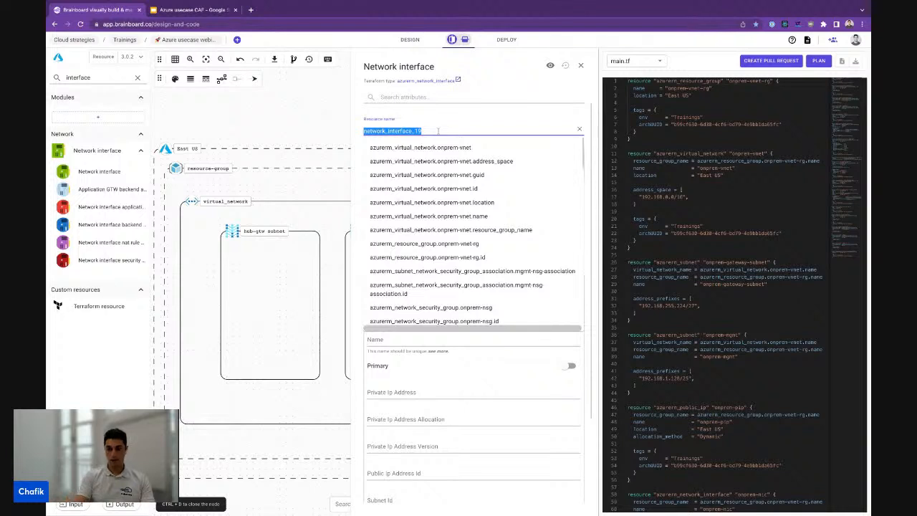
type("hub-nic")
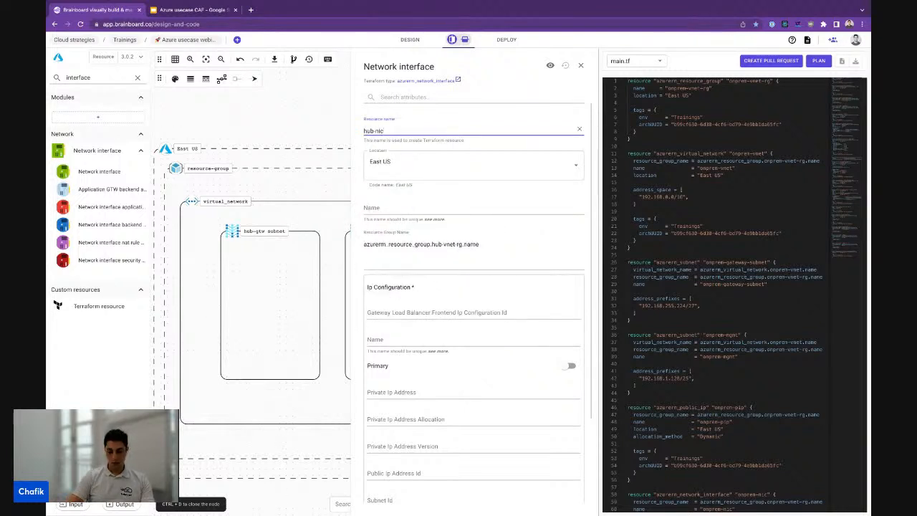
key("ctrl+a")
key("ctrl+c")
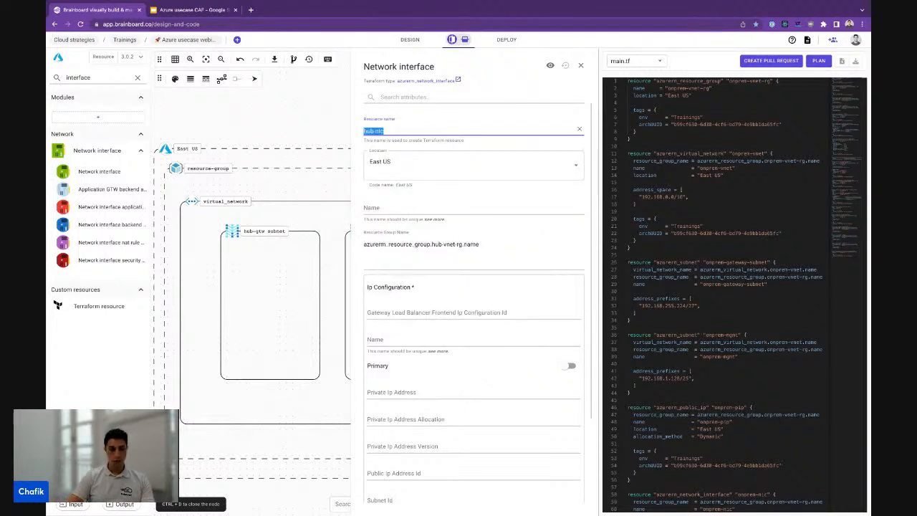
left_click(431, 206)
key("ctrl+v")
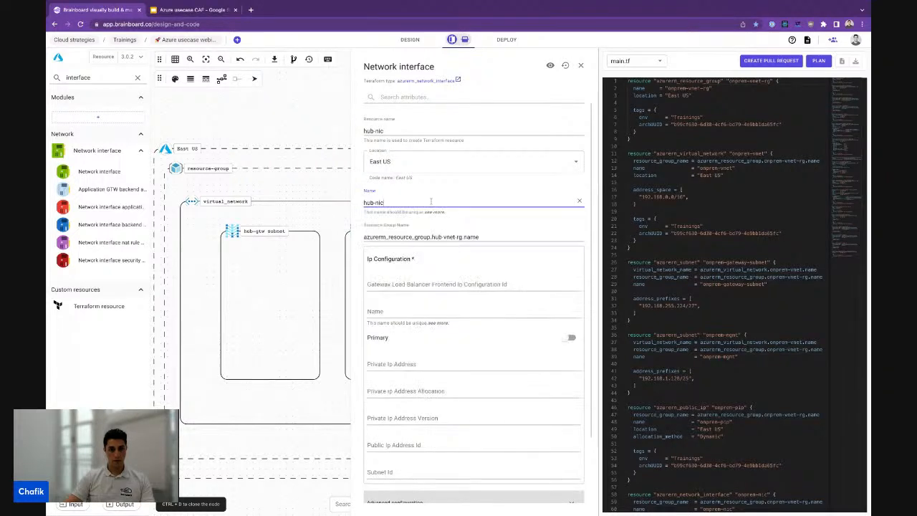
scroll(444, 236, "down", 2)
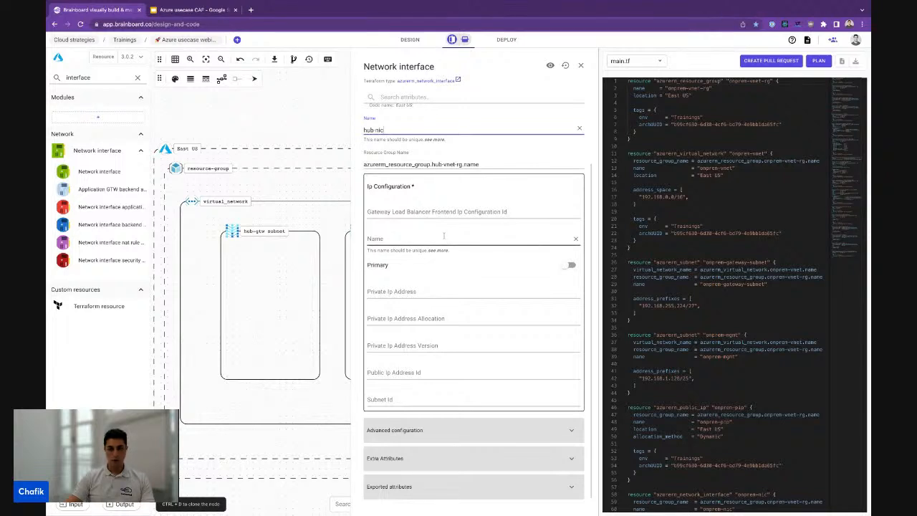
Name the IP configuration nic1 and link it to azurerm_subnet.hub-mgmt.id
left_click(409, 239)
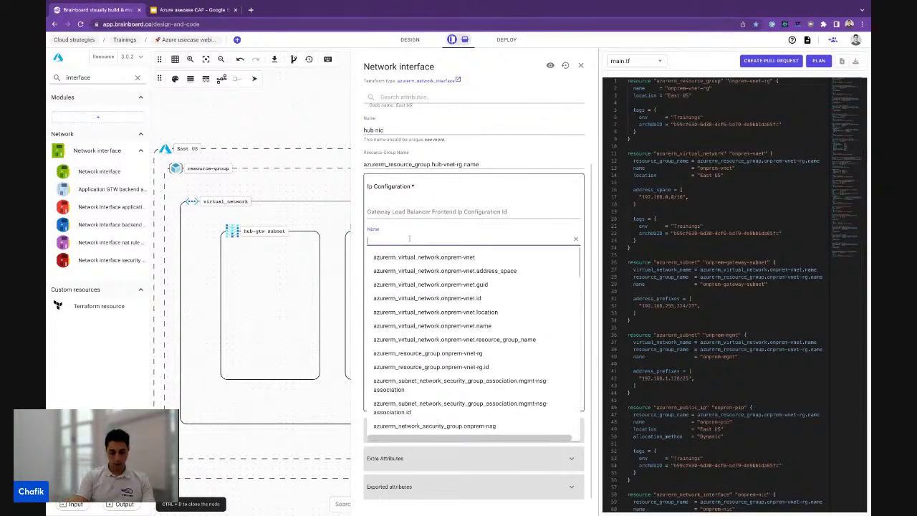
type("nic1")
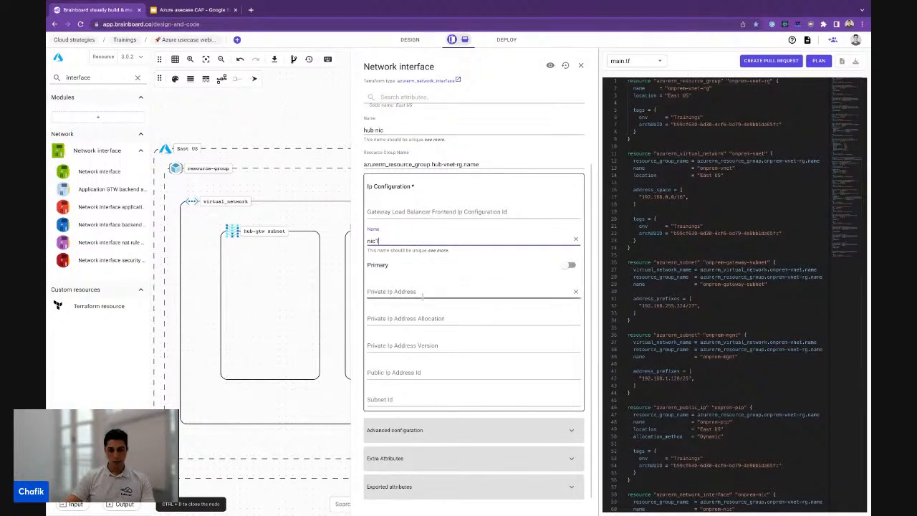
scroll(423, 304, "down", 1)
left_click(423, 392)
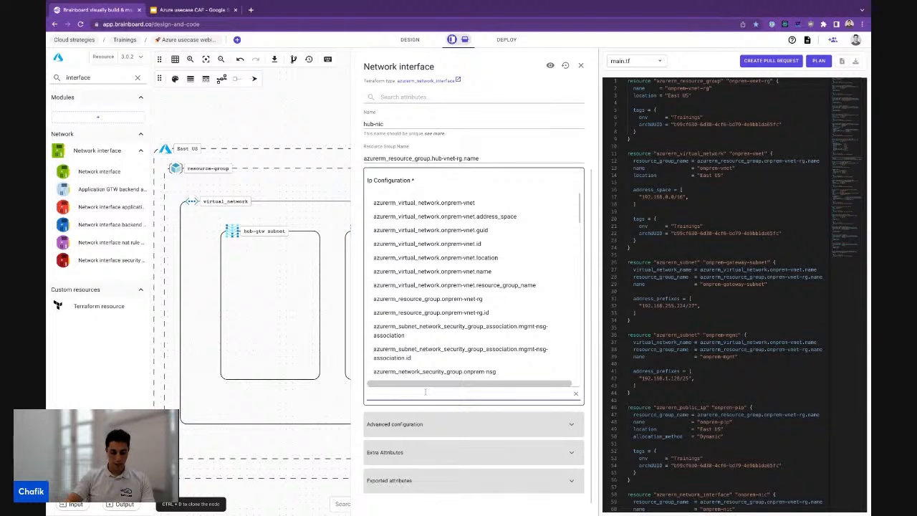
type("mgmt")
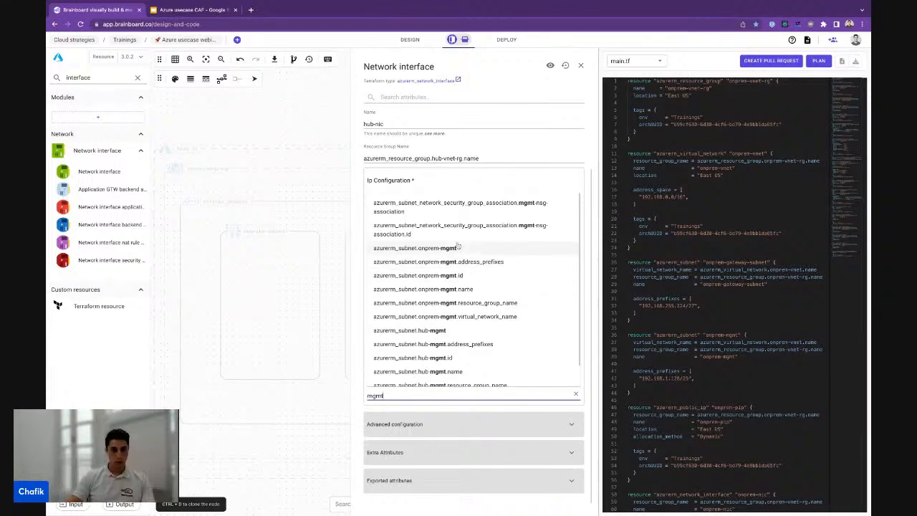
scroll(460, 357, "down", 1)
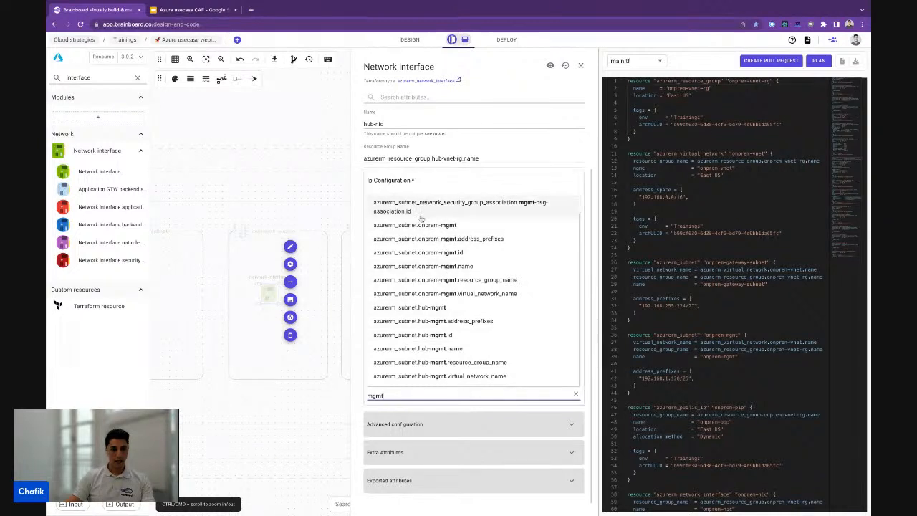
left_click(463, 337)
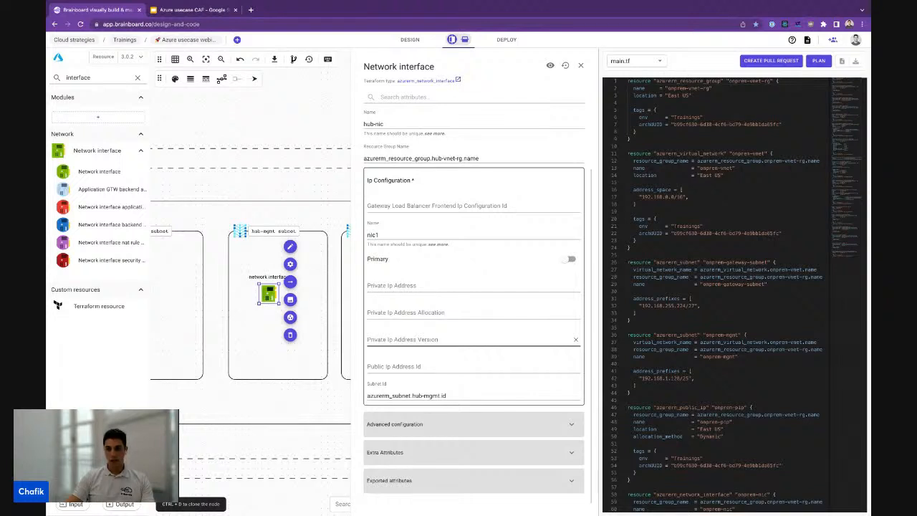
Set private IP address allocation to Dynamic and save the interface settings
left_click(452, 313)
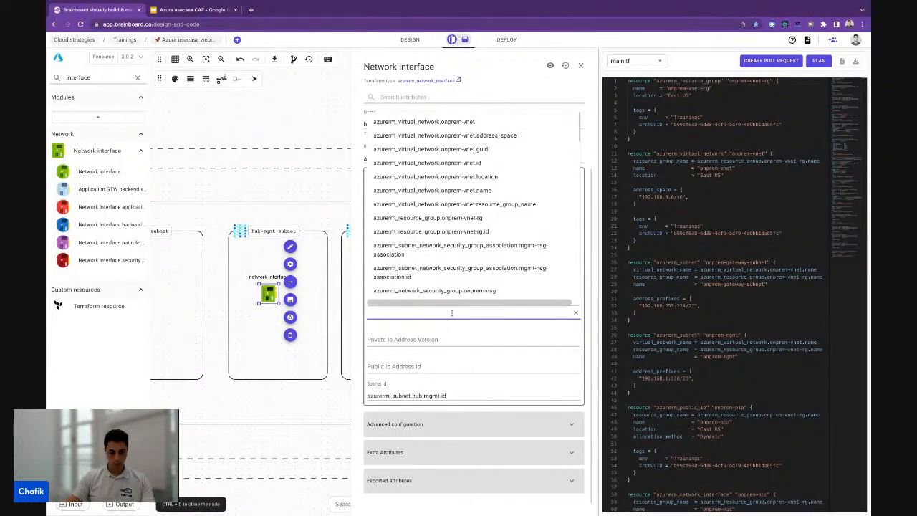
type("Dynamic")
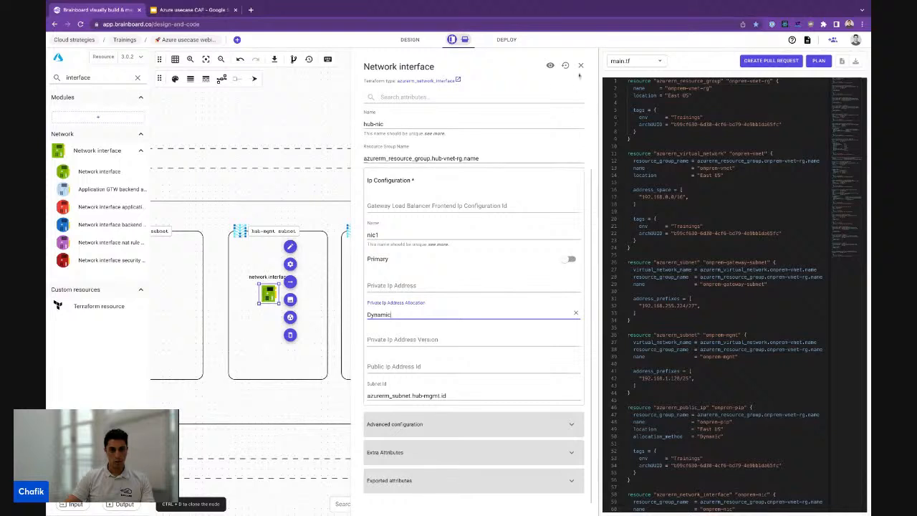
left_click(498, 424)
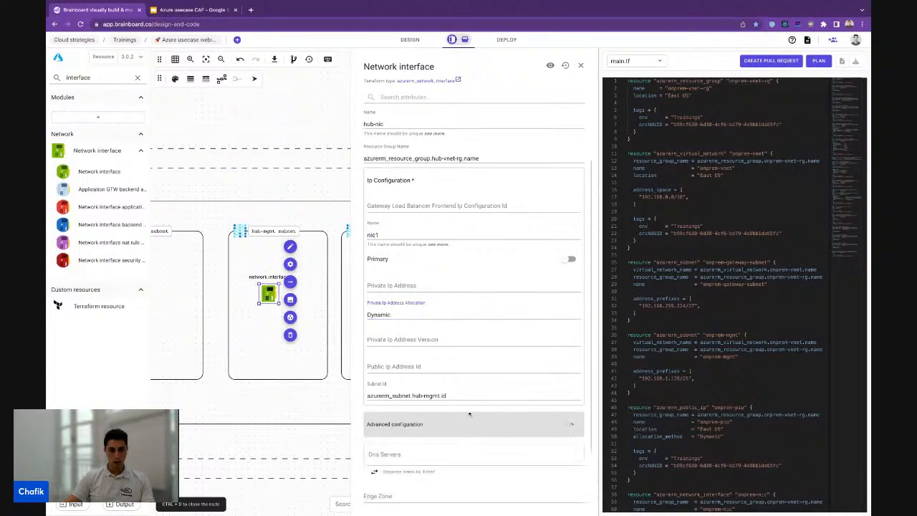
scroll(468, 414, "down", 5)
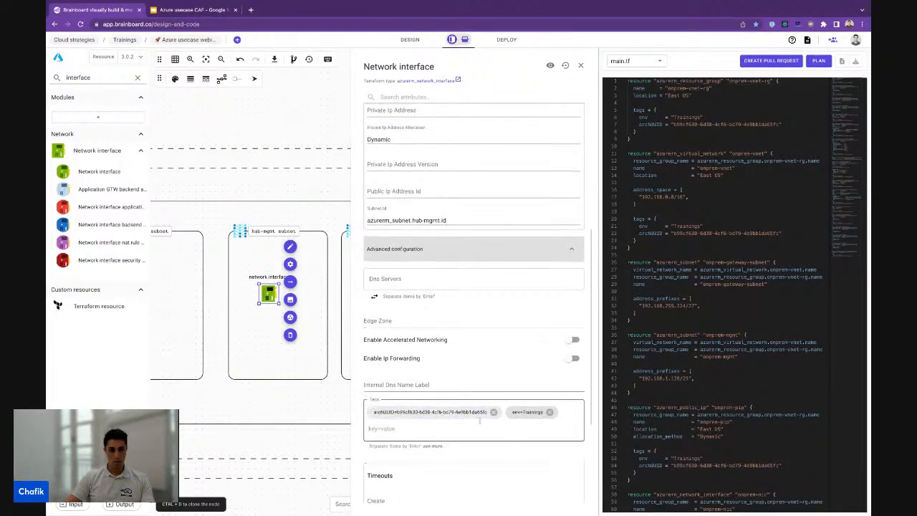
scroll(478, 421, "up", 2)
scroll(478, 420, "up", 3)
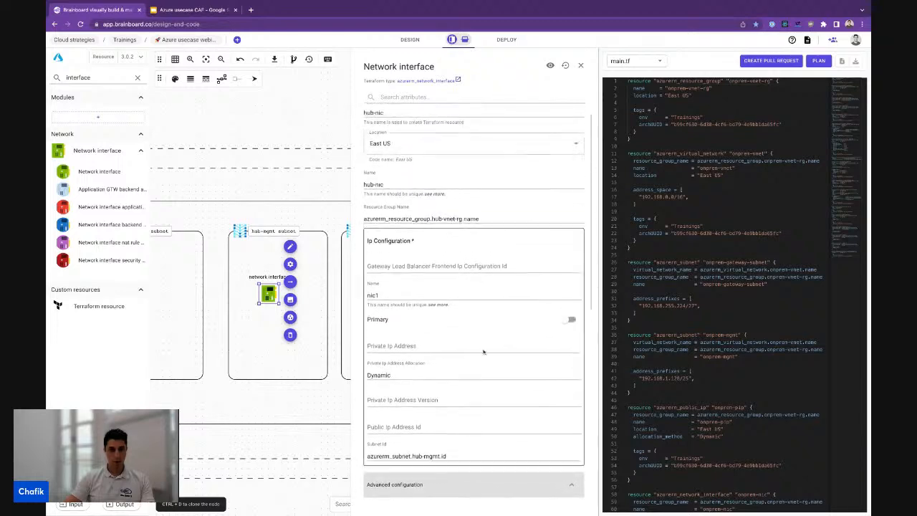
left_click(581, 65)
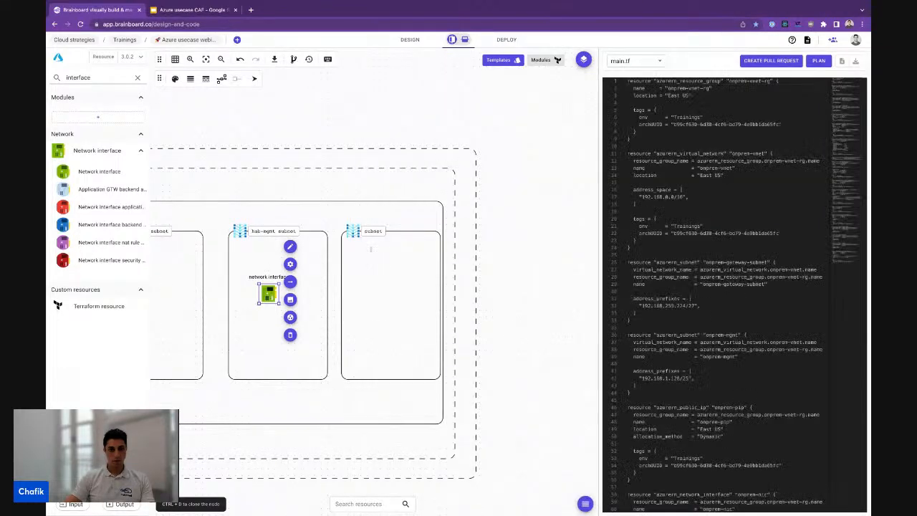
scroll(708, 262, "down", 19)
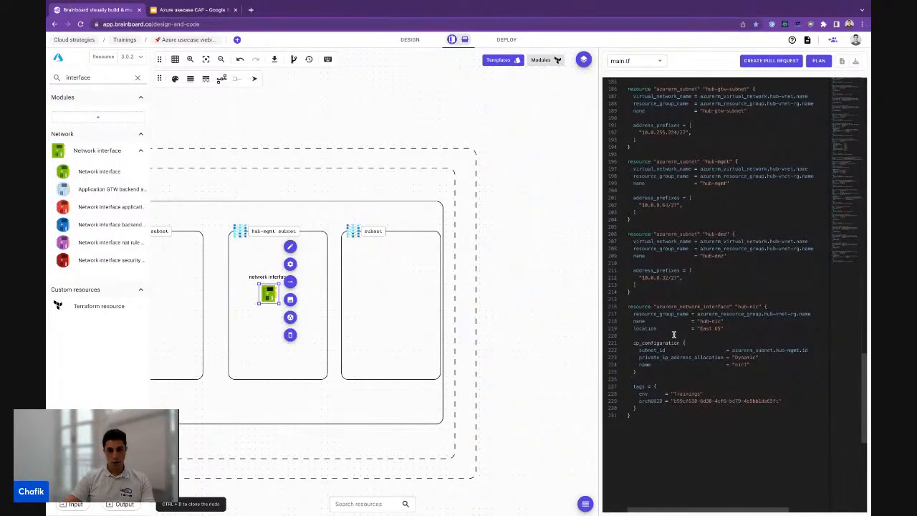
scroll(658, 351, "right", 1)
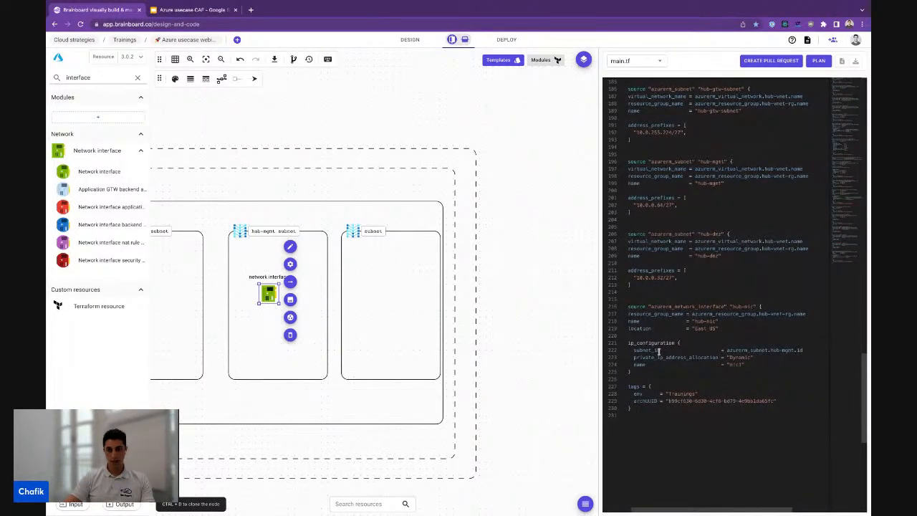
scroll(658, 351, "left", 1)
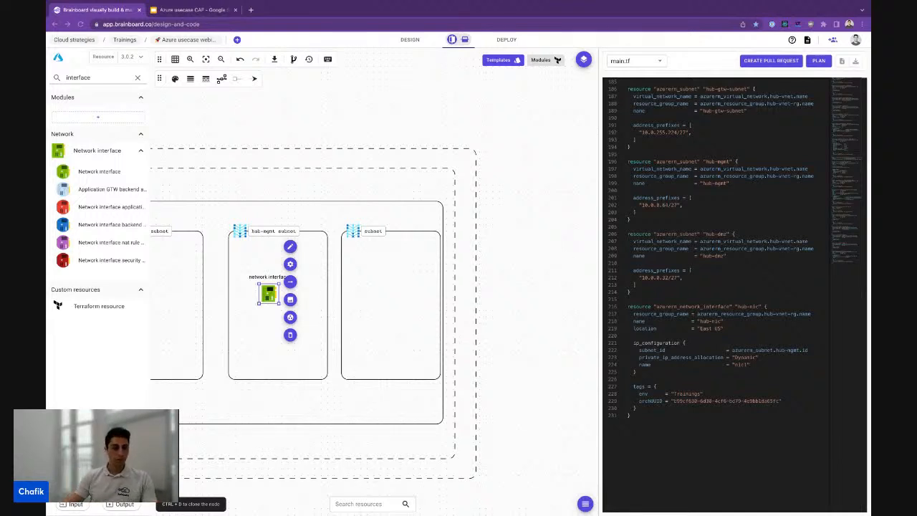
Search 'virtual machine' and drop a Virtual Machine into hub-mgmt with the subnet as parent
double_click(101, 80)
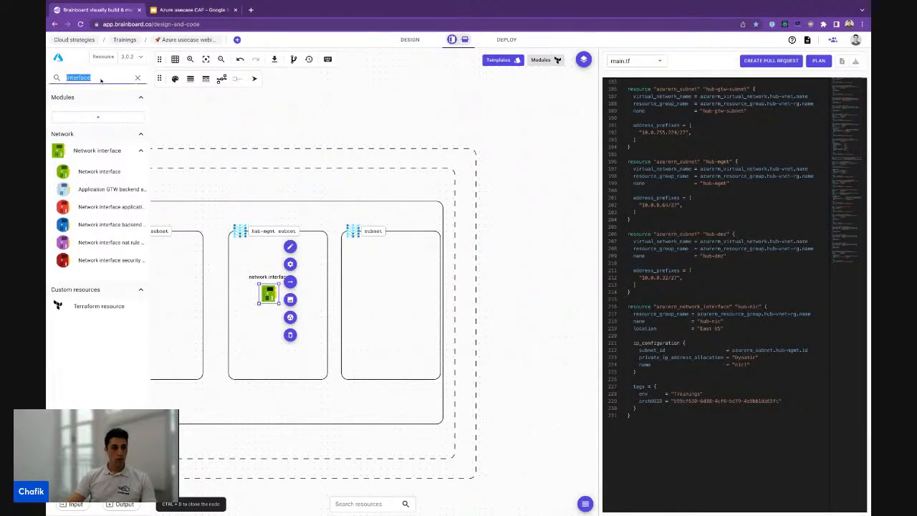
type("virtual machin")
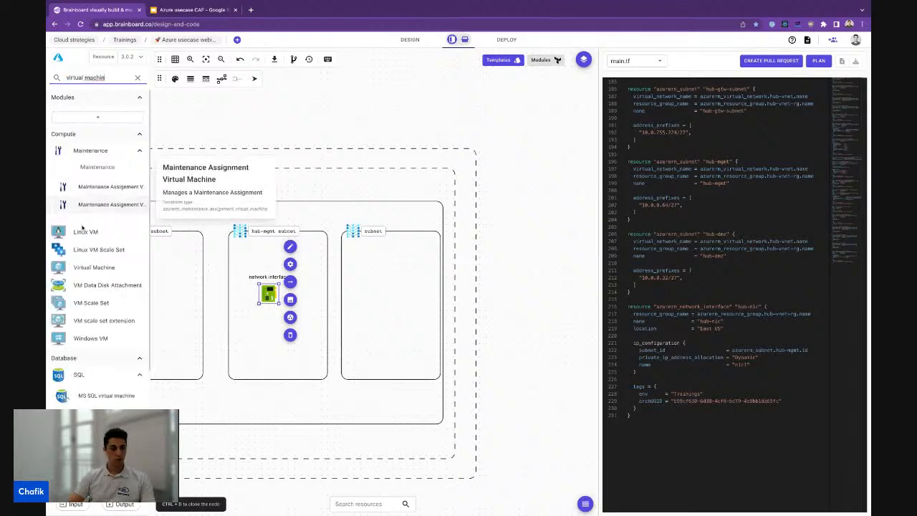
scroll(86, 267, "down", 1)
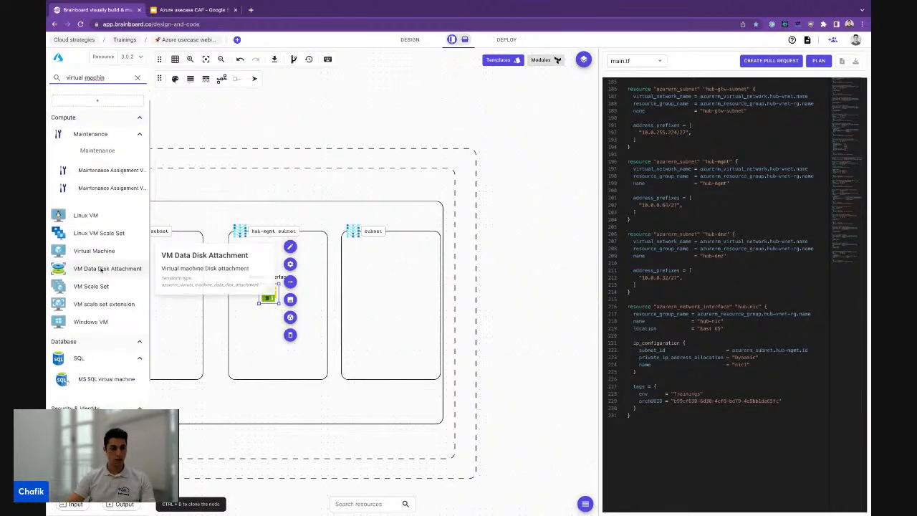
left_click_drag(94, 253, 255, 340)
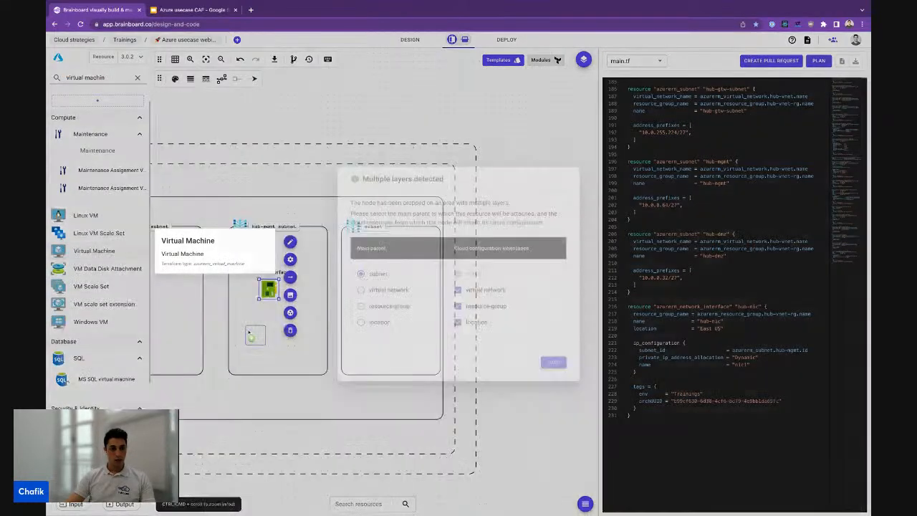
left_click(551, 365)
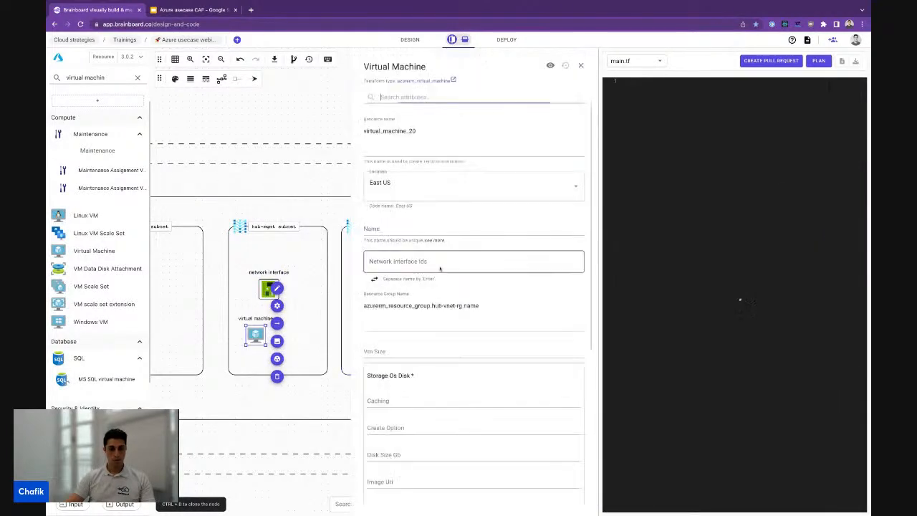
Set the virtual machine's resource name and Name to hub-vm
left_click(434, 131)
type("hub")
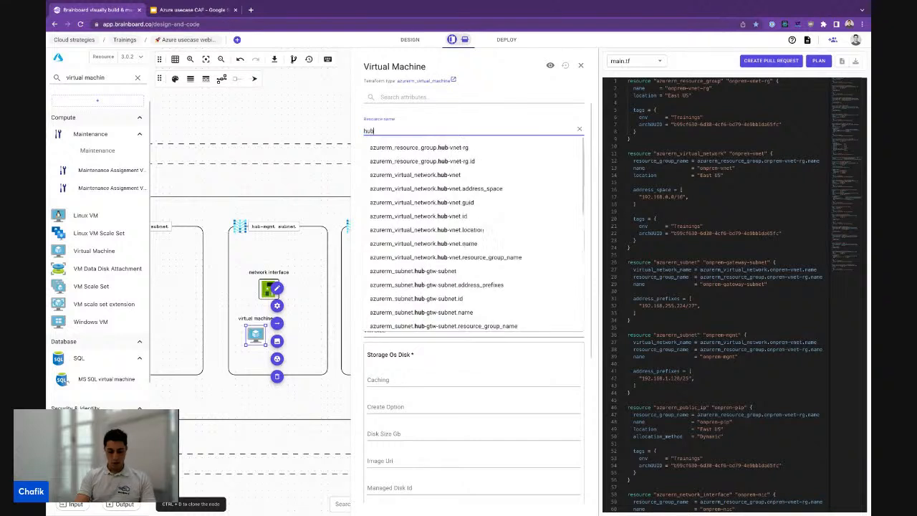
type("-vm")
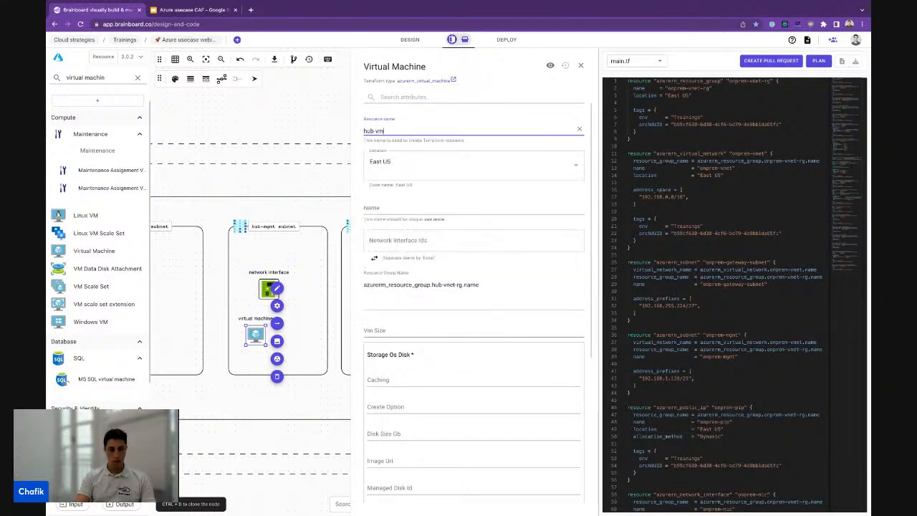
triple_click(403, 130)
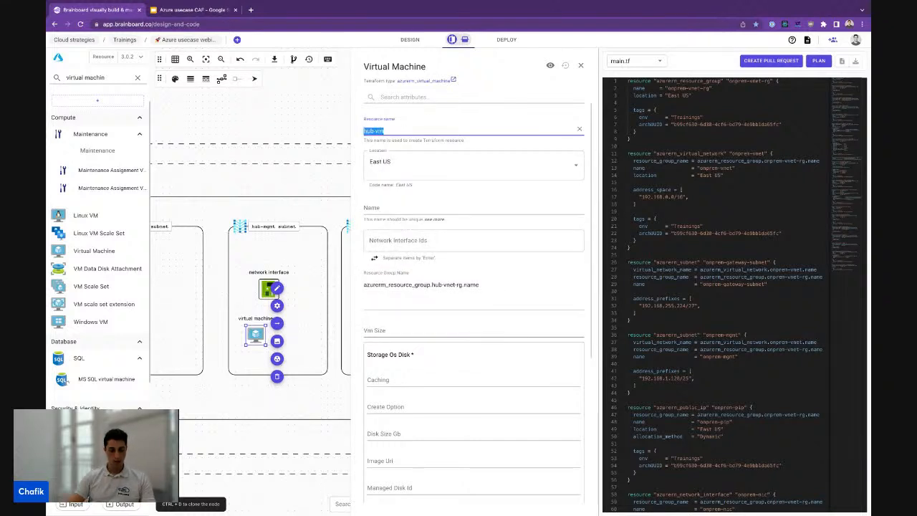
key("ctrl+c")
left_click(406, 203)
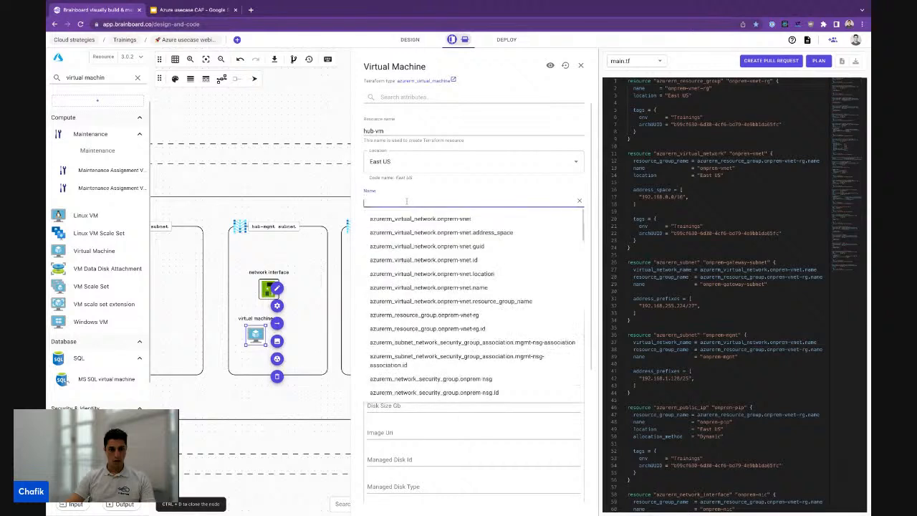
key("ctrl+v")
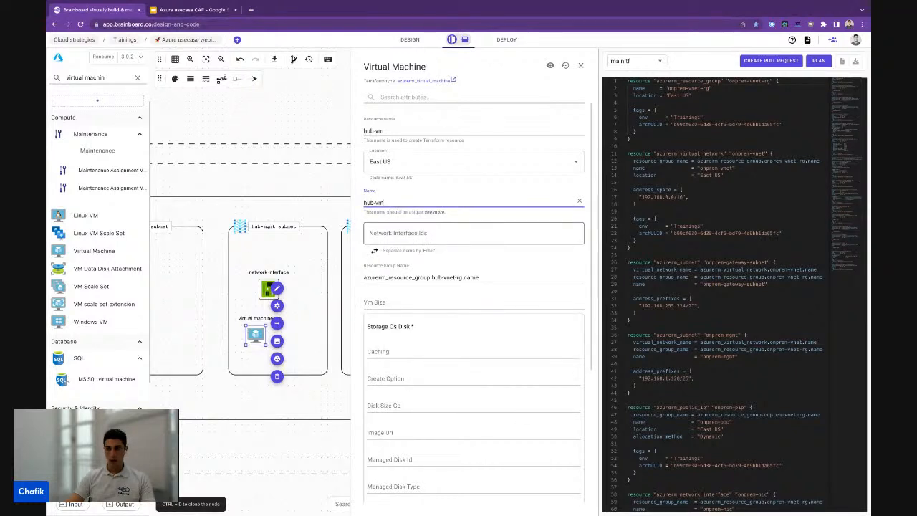
Add azurerm_network_interface.hub-nic.id to the VM's Network Interface Ids
left_click(430, 233)
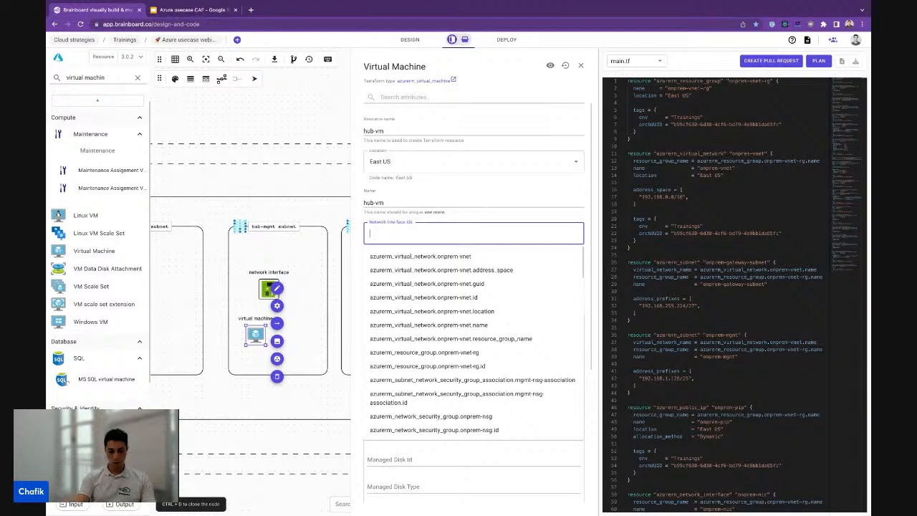
type("interface")
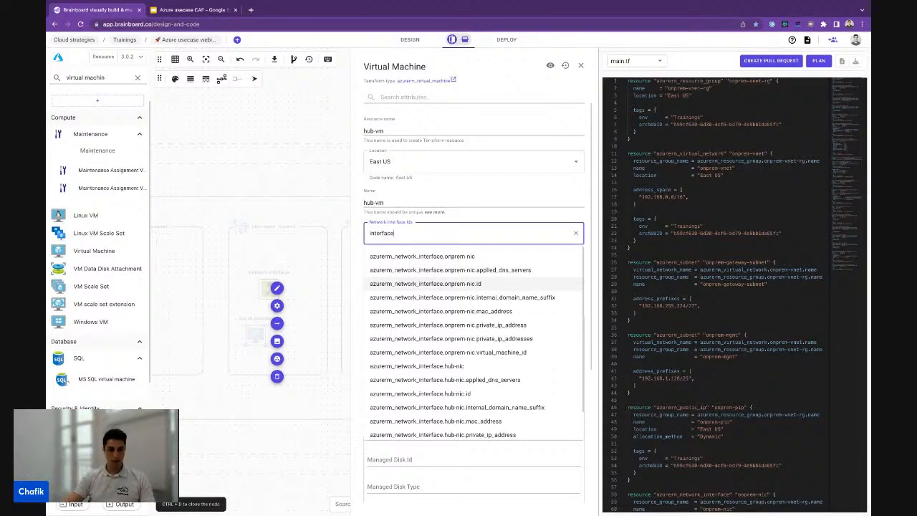
scroll(476, 299, "down", 1)
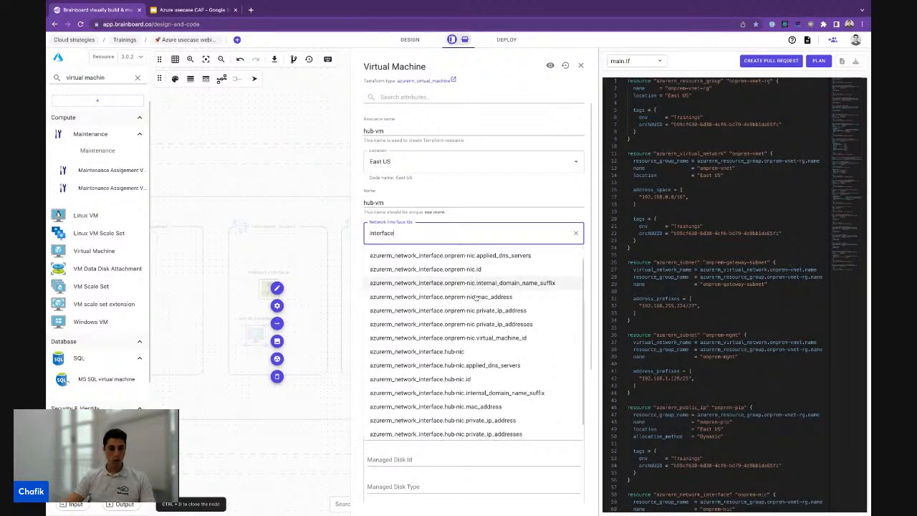
scroll(477, 298, "down", 1)
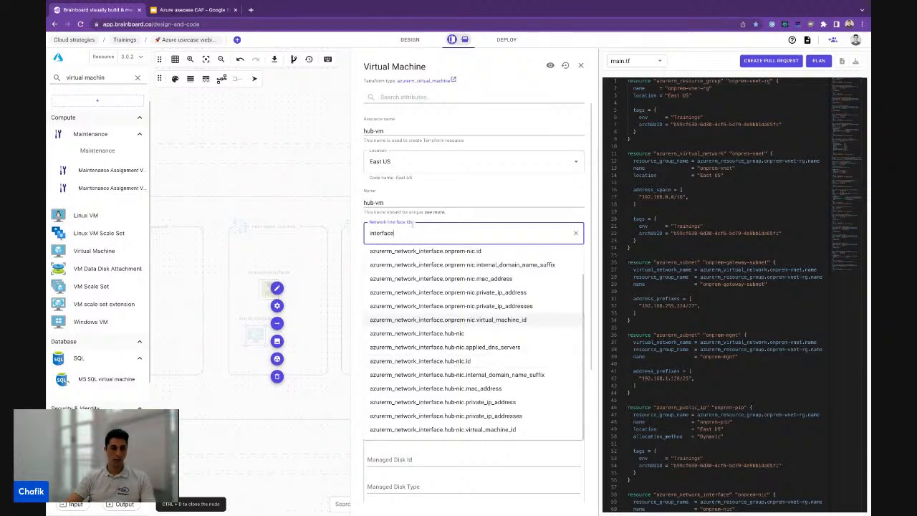
left_click(478, 361)
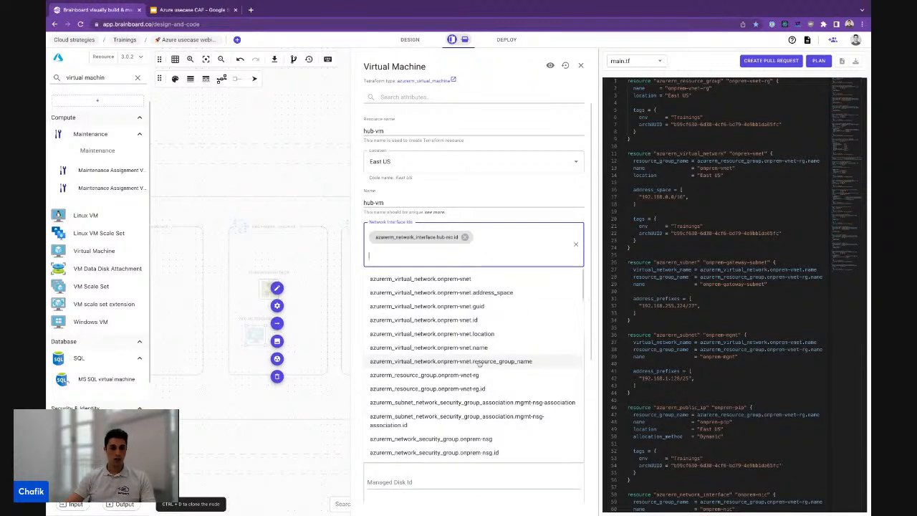
left_click(361, 254)
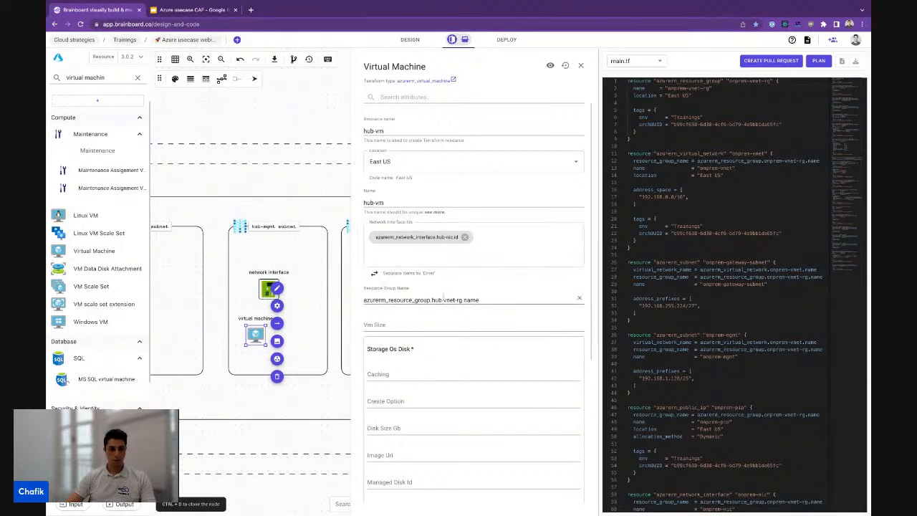
Leave Vm Size empty for now and save and close the VM settings
scroll(452, 325, "down", 1)
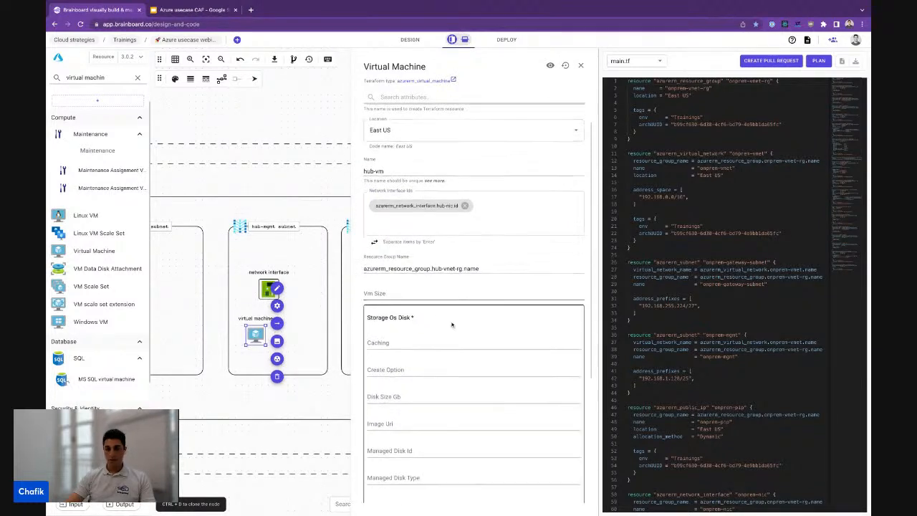
left_click(446, 292)
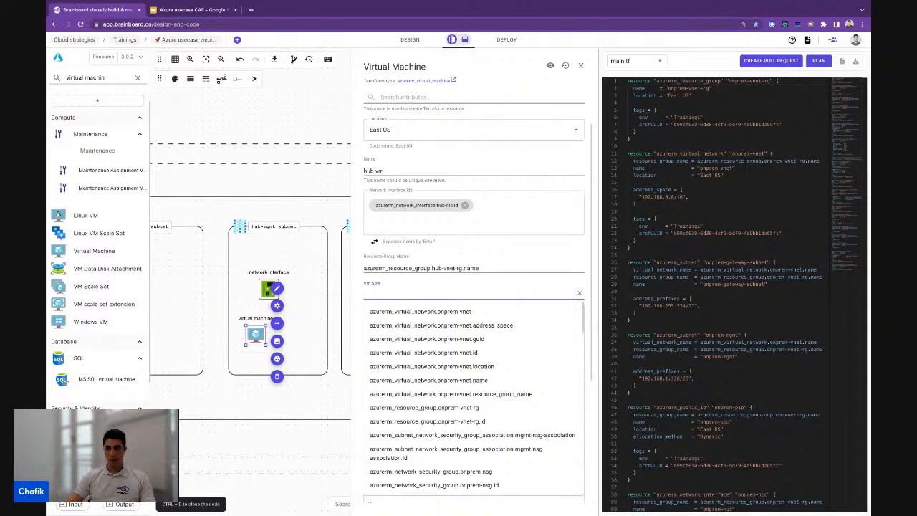
key("super+Tab")
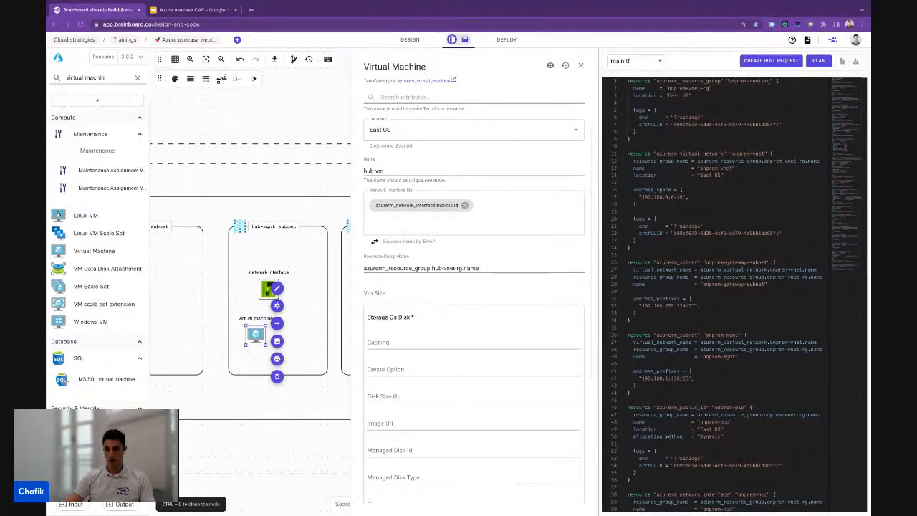
scroll(269, 322, "right", 1)
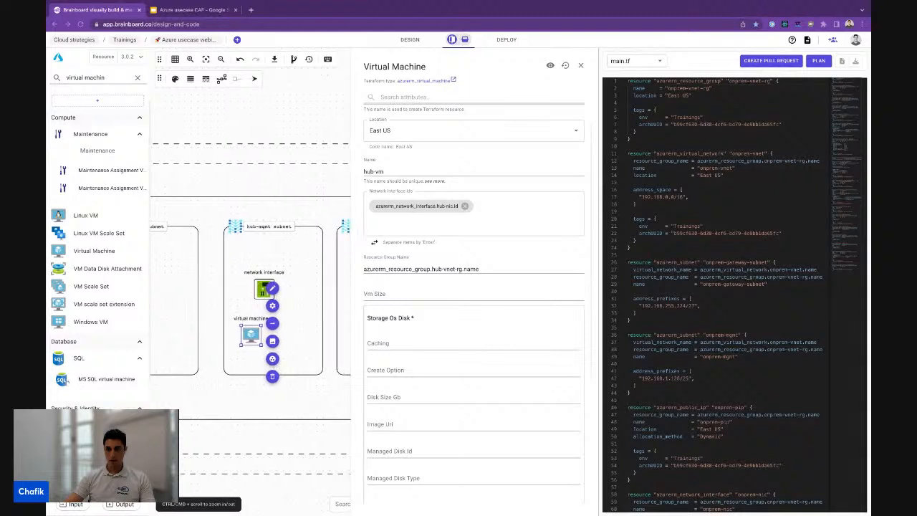
left_click(75, 507)
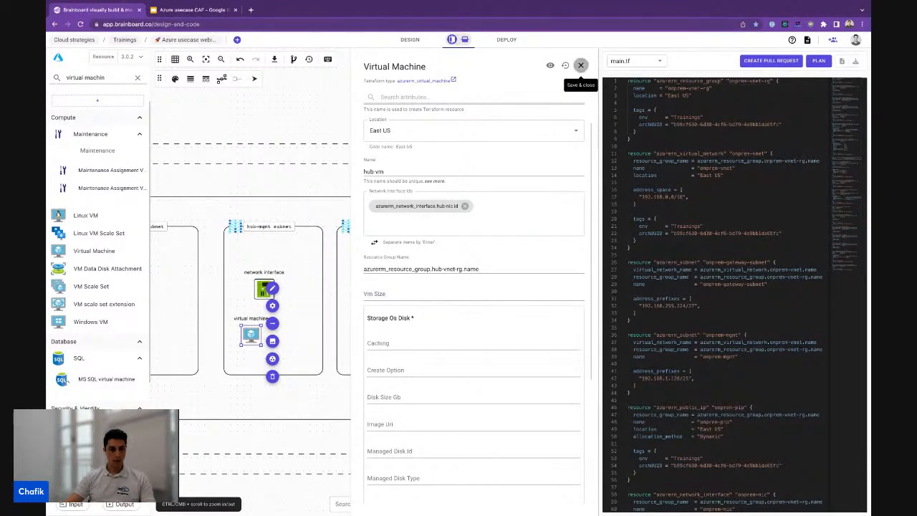
left_click(581, 66)
Add an architecture-scope variable vm_size of type string in Variables & locals
left_click(75, 504)
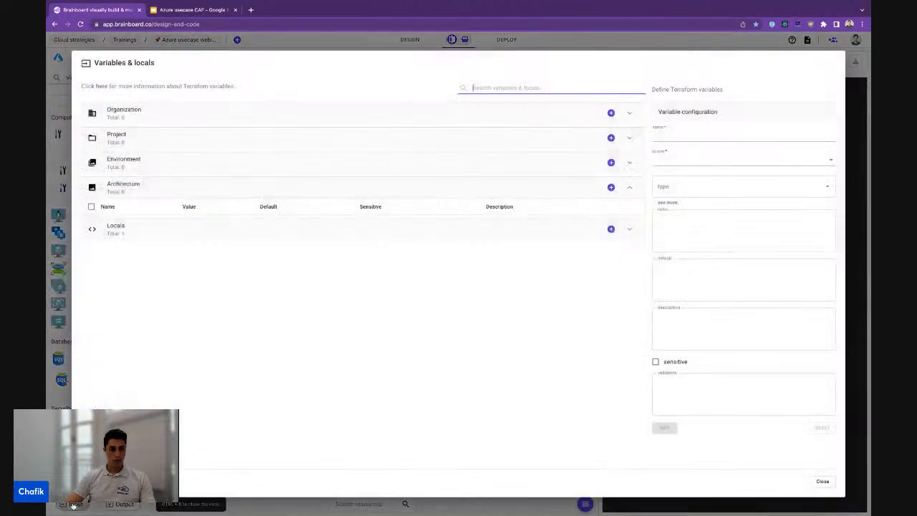
left_click(610, 187)
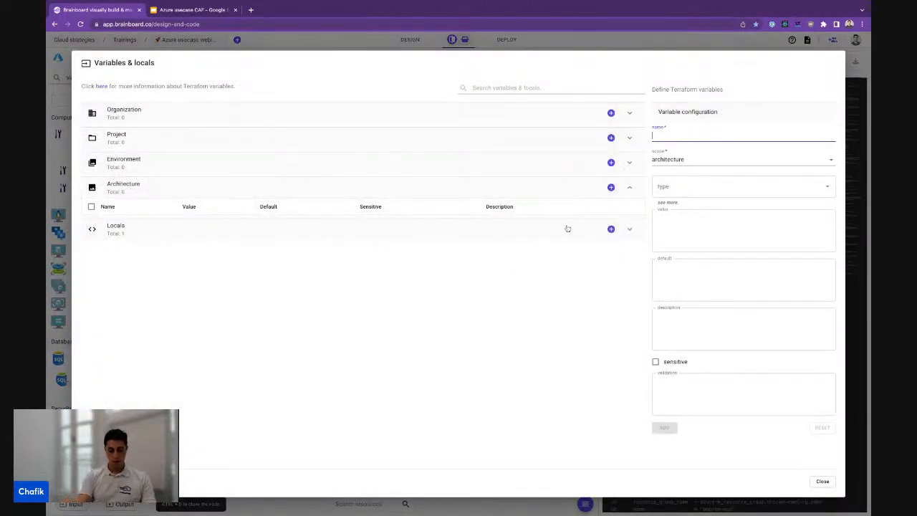
type("vm_size")
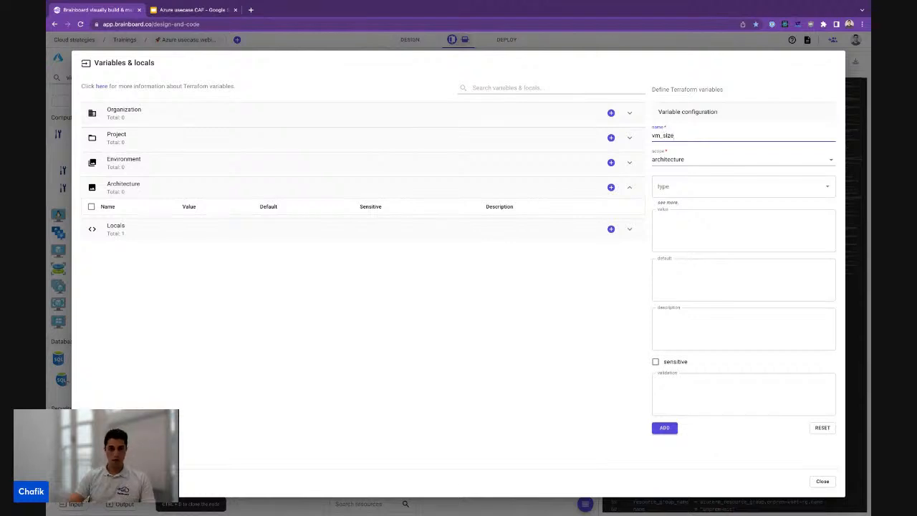
left_click(687, 188)
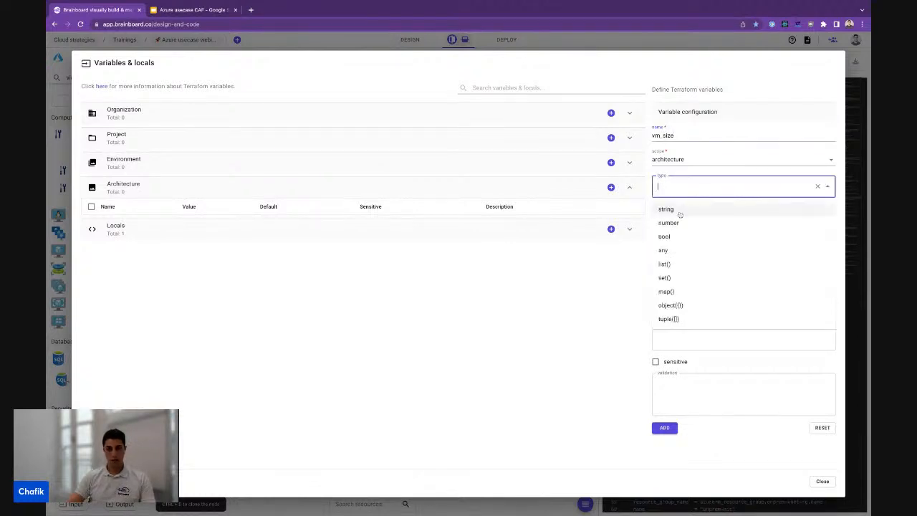
left_click(680, 208)
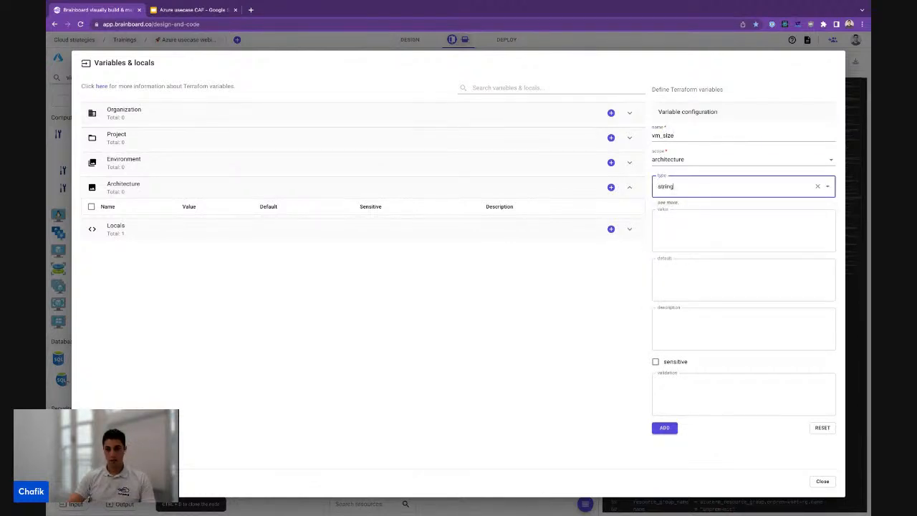
key("super+Tab")
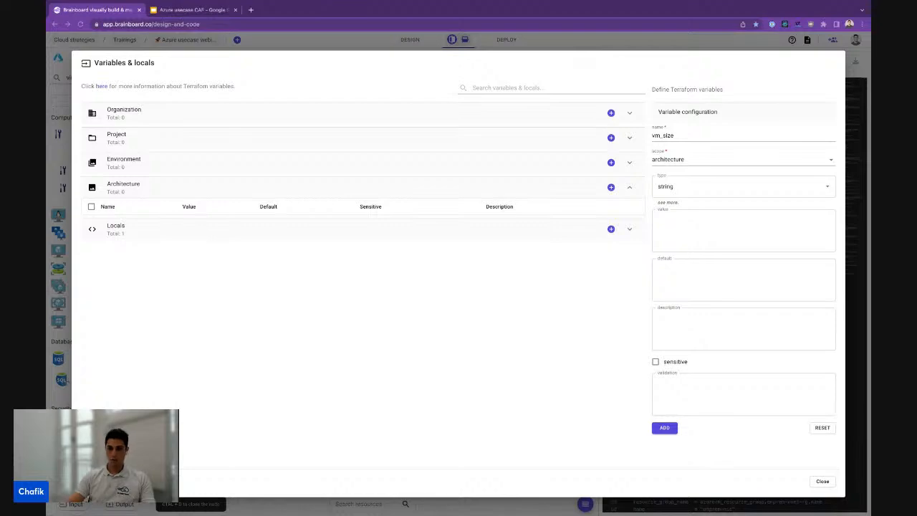
left_click(665, 427)
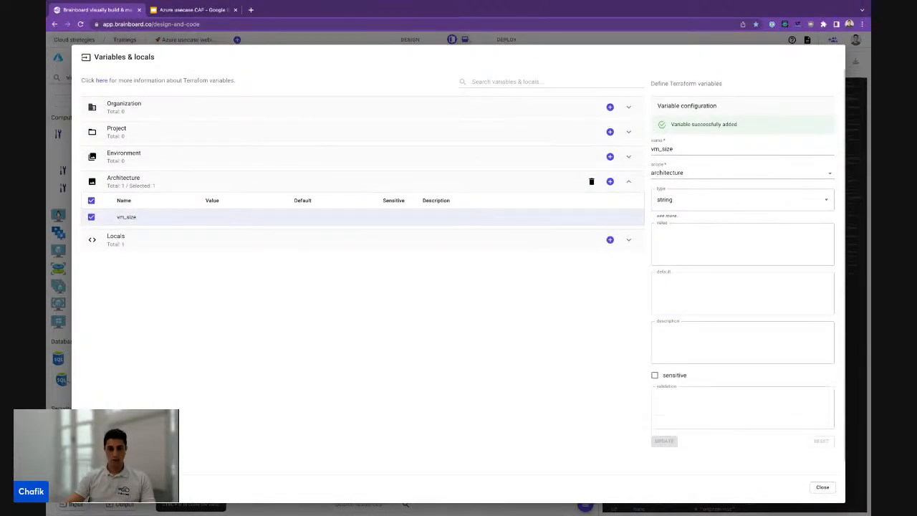
left_click(823, 488)
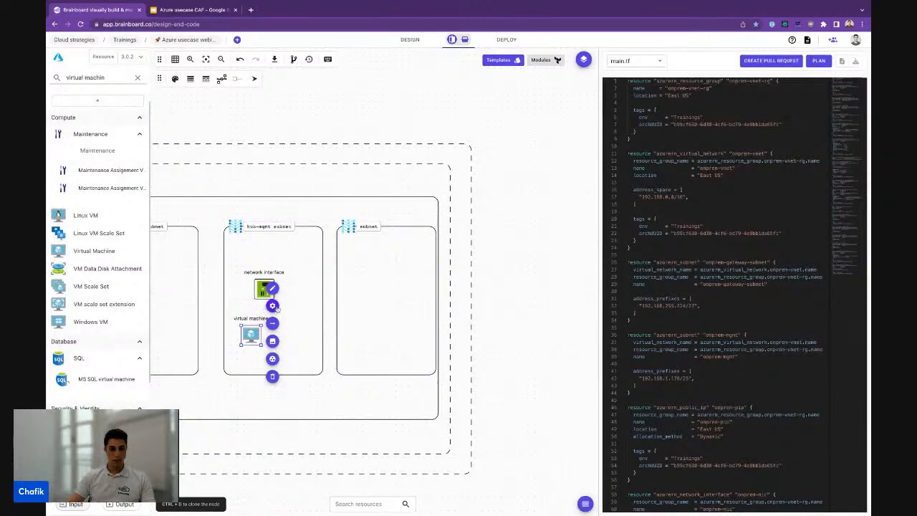
Clear and re-add azurerm_network_interface.hub-nic.id as the VM's network interface
left_click(272, 306)
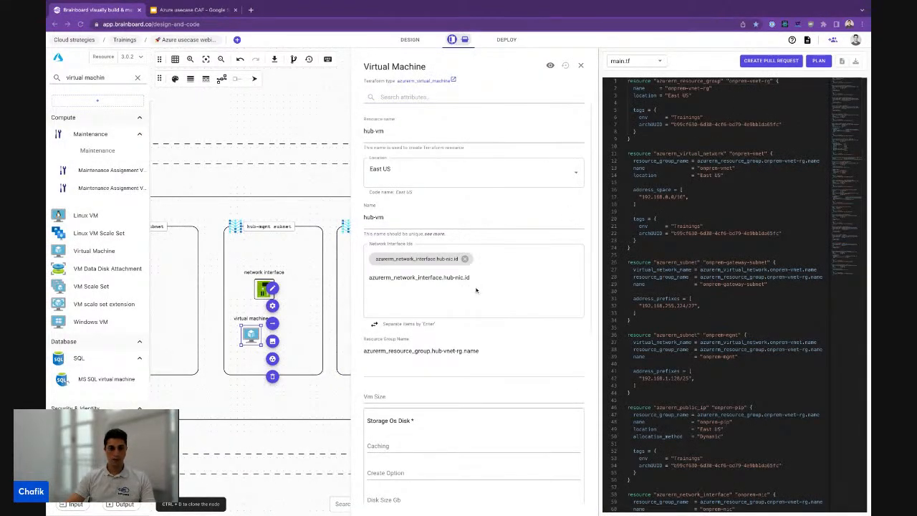
left_click(576, 280)
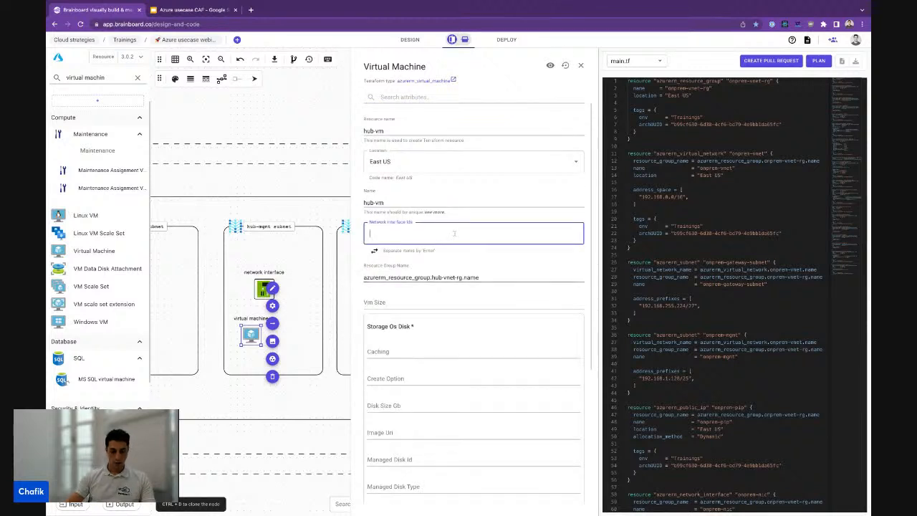
left_click(581, 65)
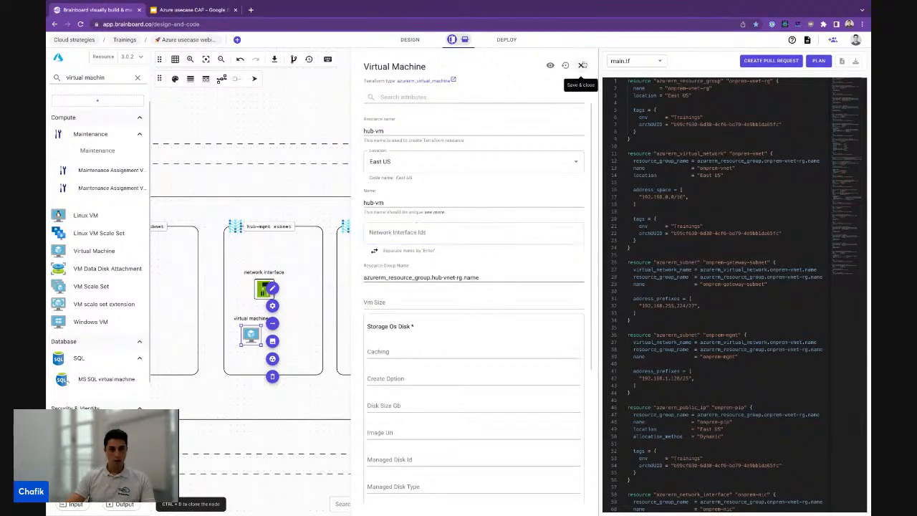
left_click(272, 306)
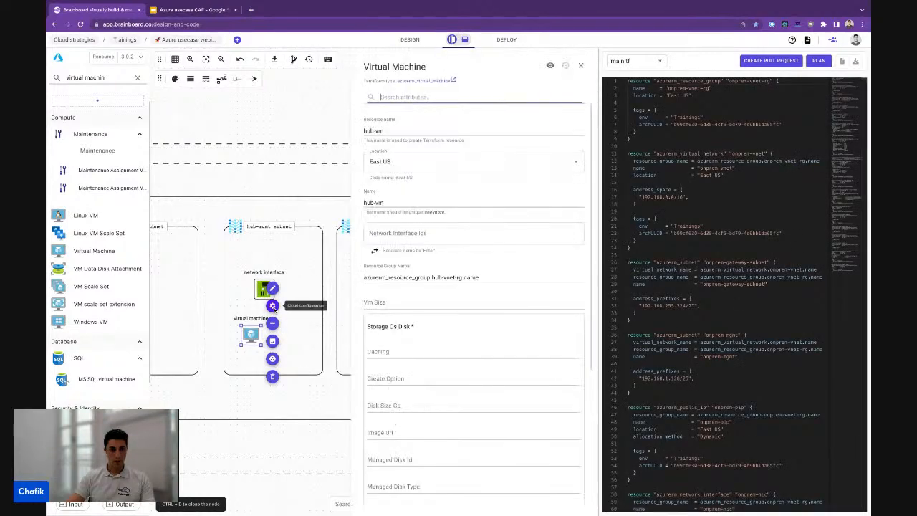
left_click(438, 234)
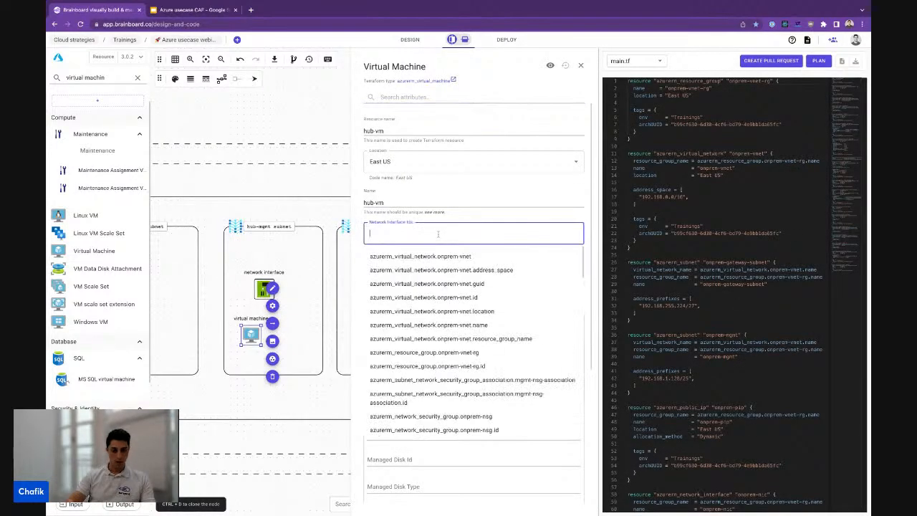
type("interface")
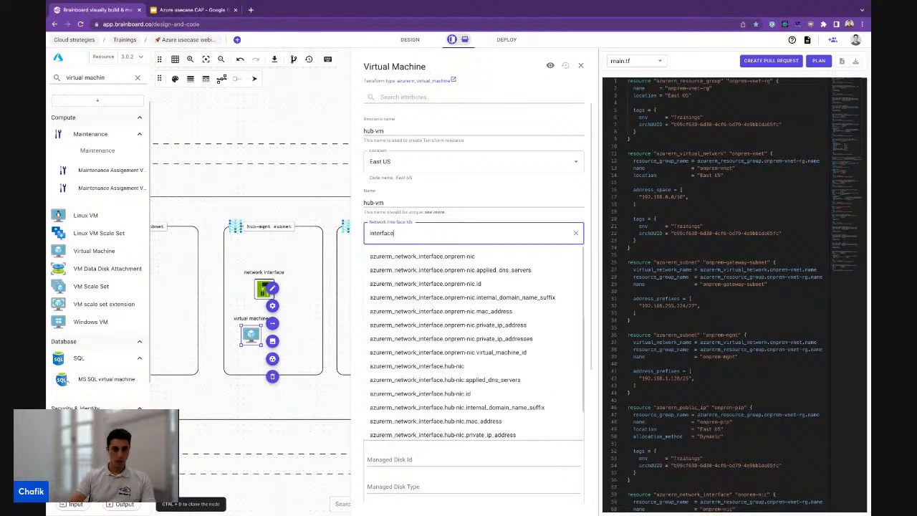
left_click(471, 394)
left_click(358, 282)
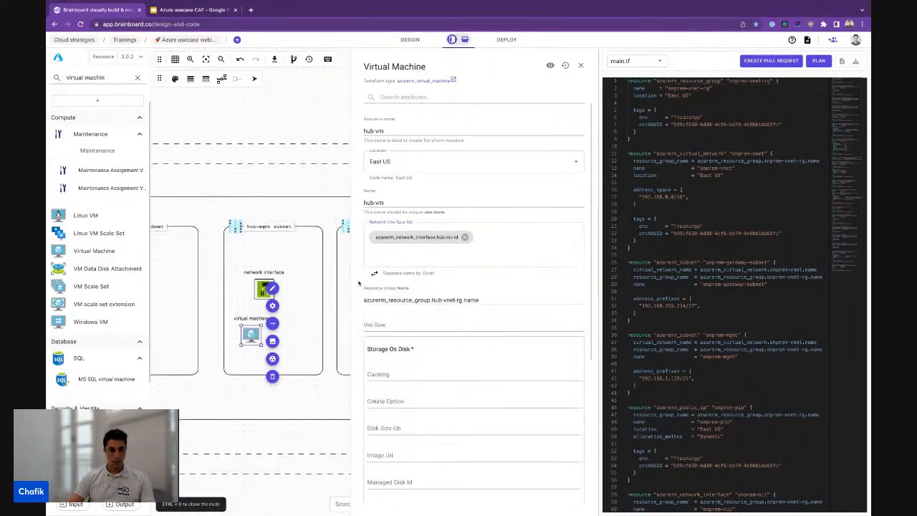
Set the VM's Vm Size to var.vm_size
left_click(420, 322)
type("var.")
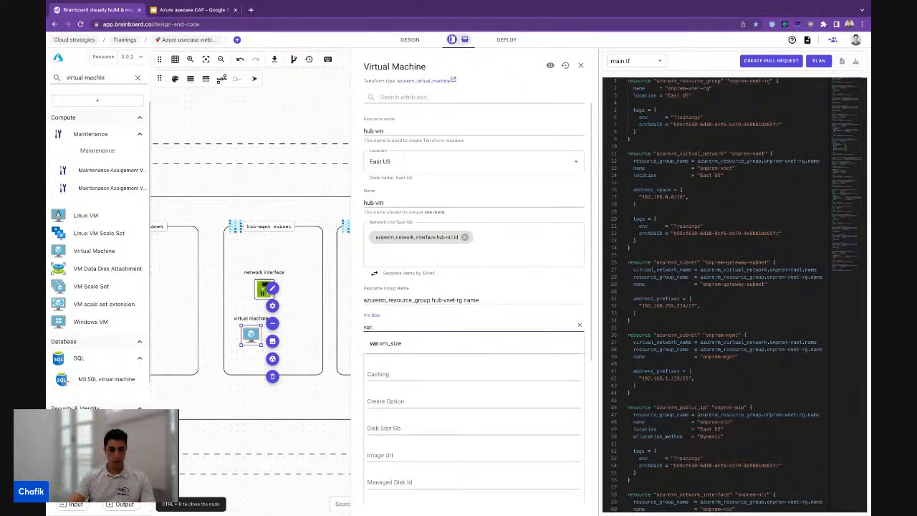
key("Down")
key("Return")
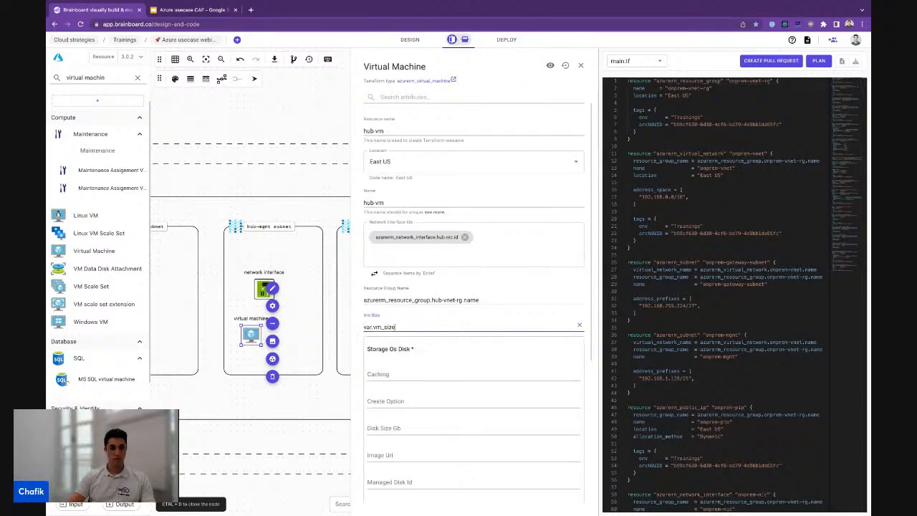
scroll(429, 328, "down", 5)
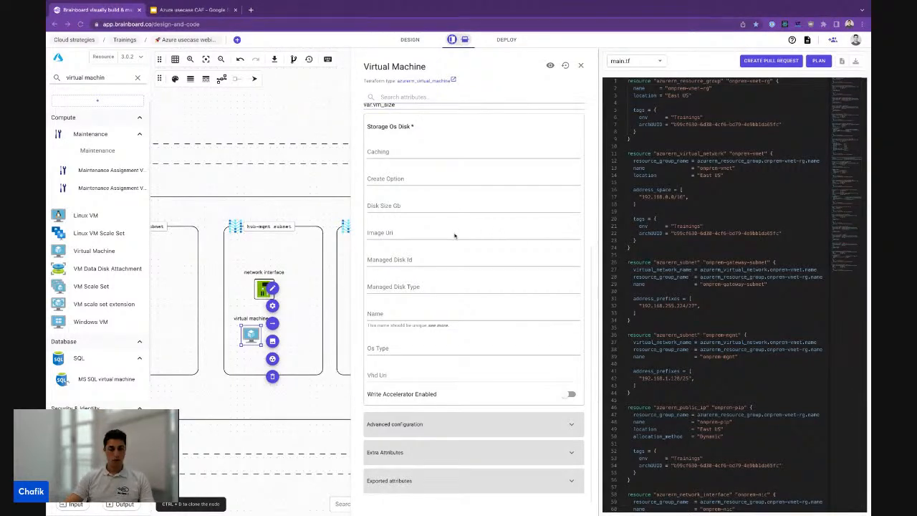
Name the VM's OS disk disk1
scroll(455, 235, "up", 1)
scroll(455, 235, "down", 1)
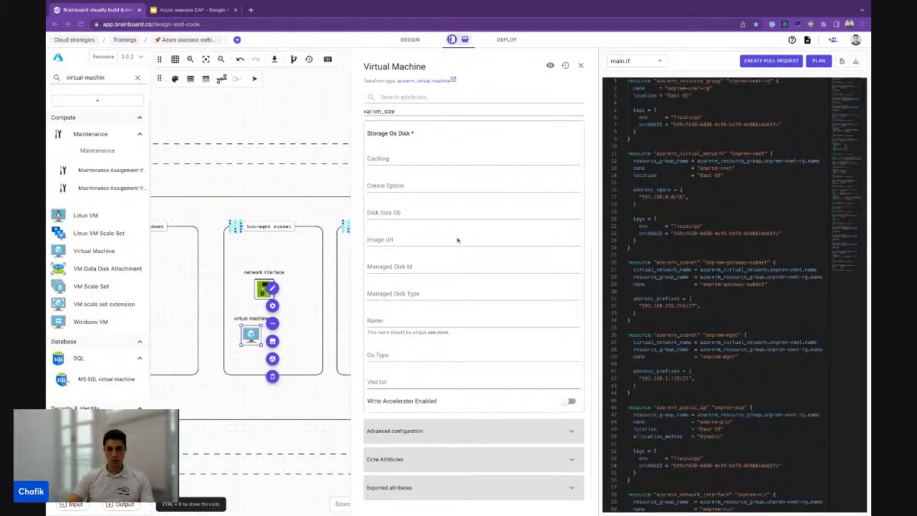
left_click(425, 159)
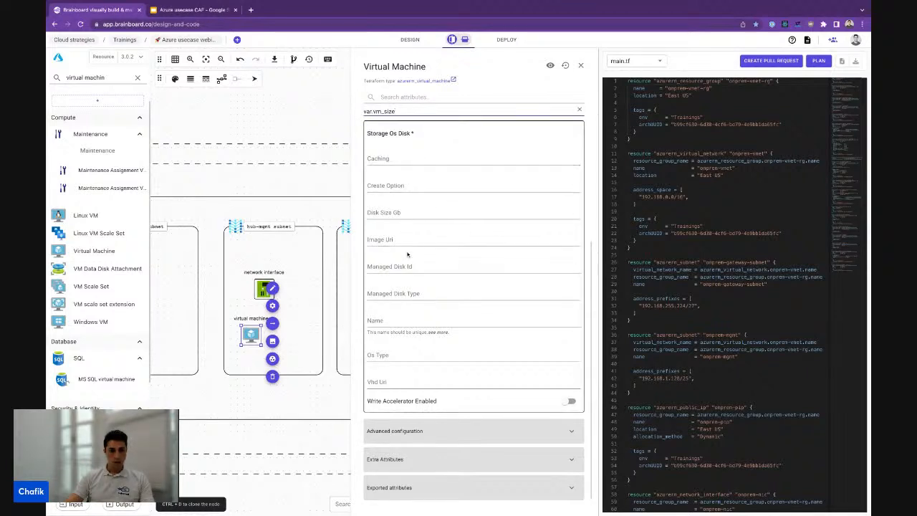
left_click(409, 317)
type("disk1")
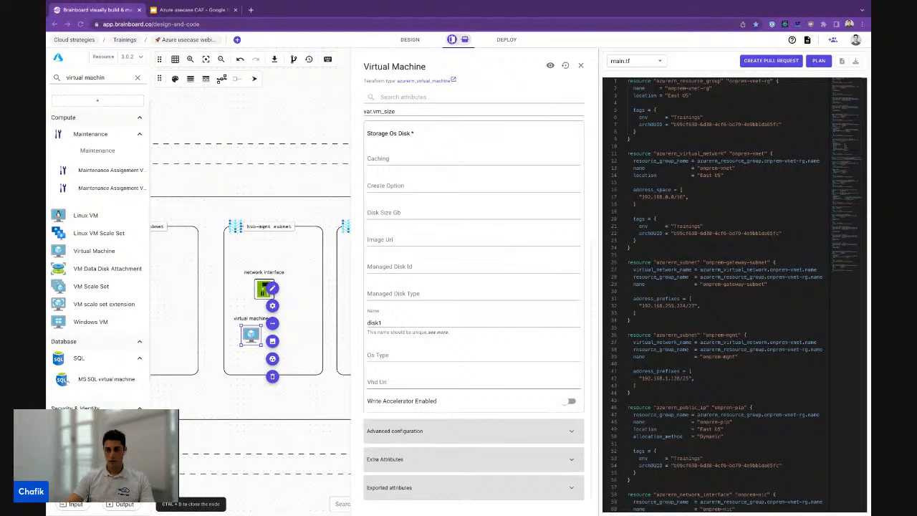
scroll(553, 152, "up", 1)
scroll(552, 153, "down", 1)
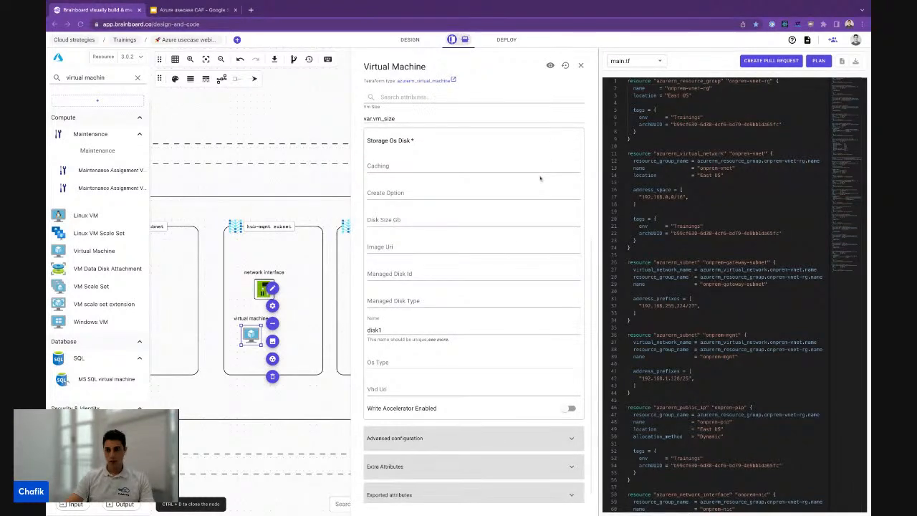
scroll(526, 180, "down", 1)
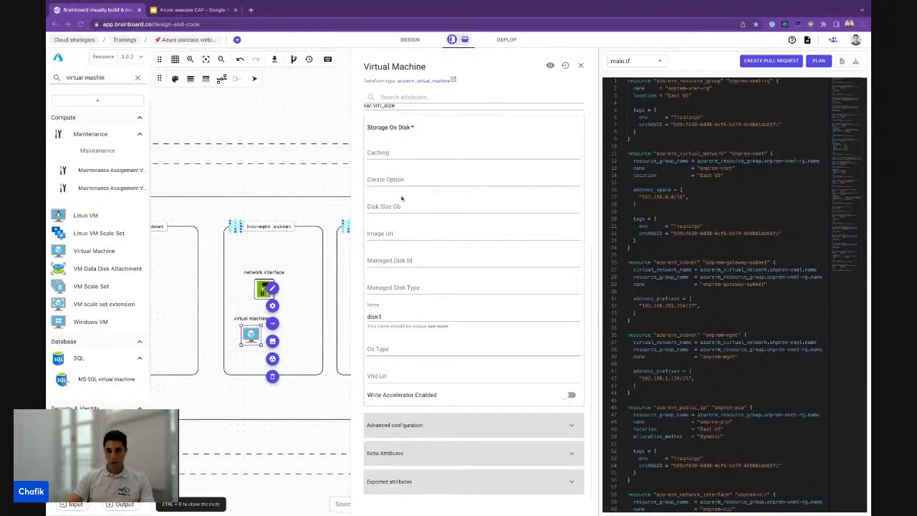
Set OS disk caching to ReadWrite, create option FromImage, managed disk type Standard_LRS
left_click(405, 154)
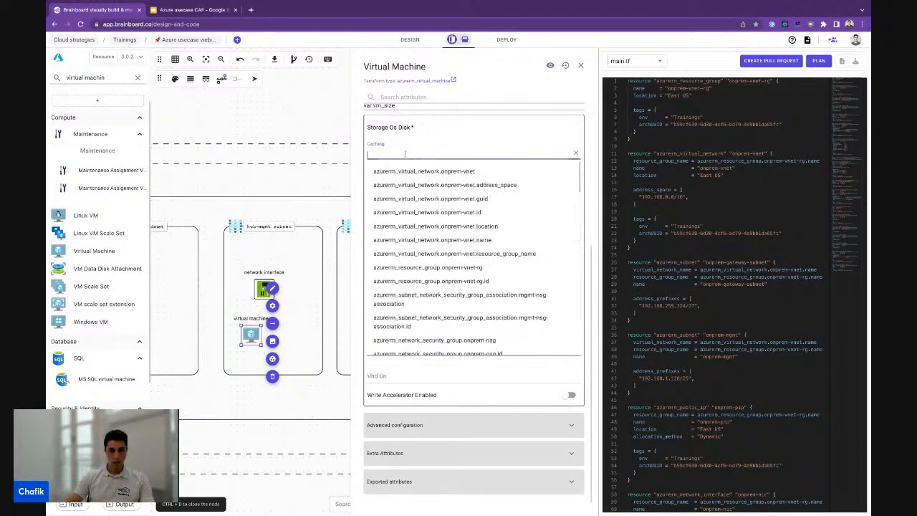
type("ReadWrite")
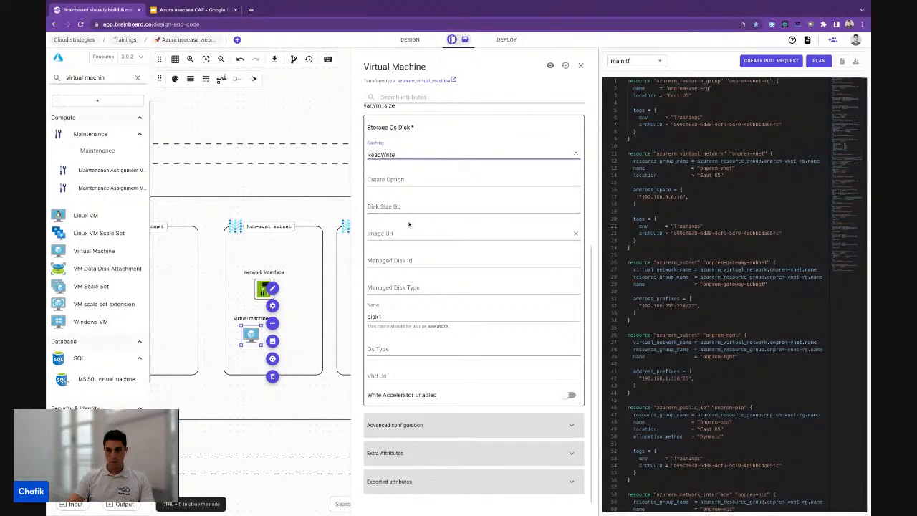
left_click(407, 181)
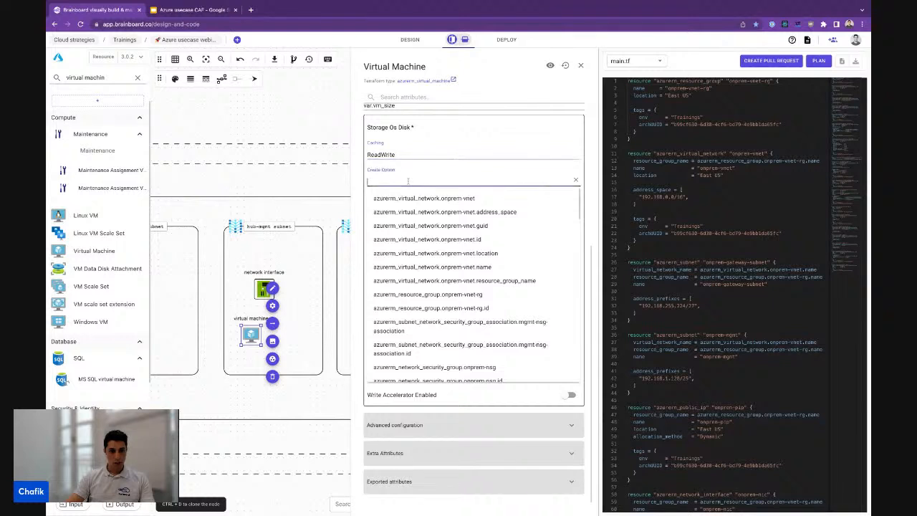
type("From")
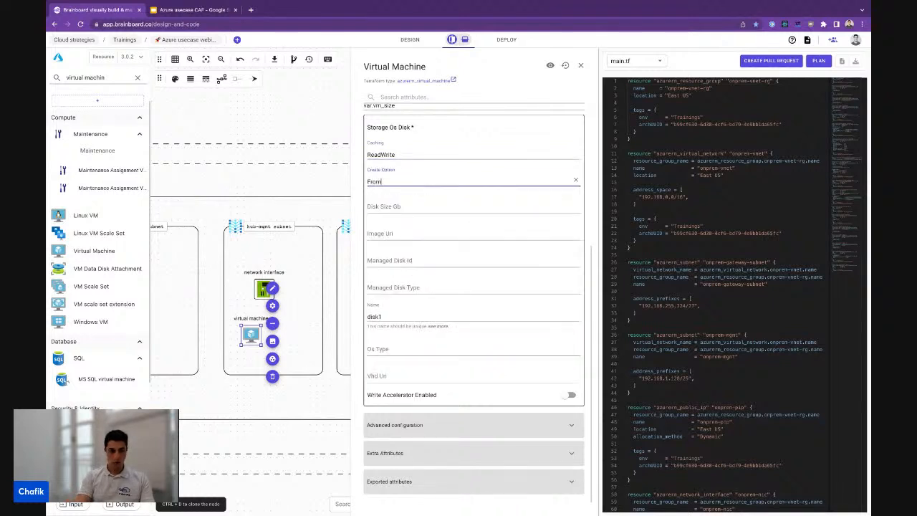
type("Image")
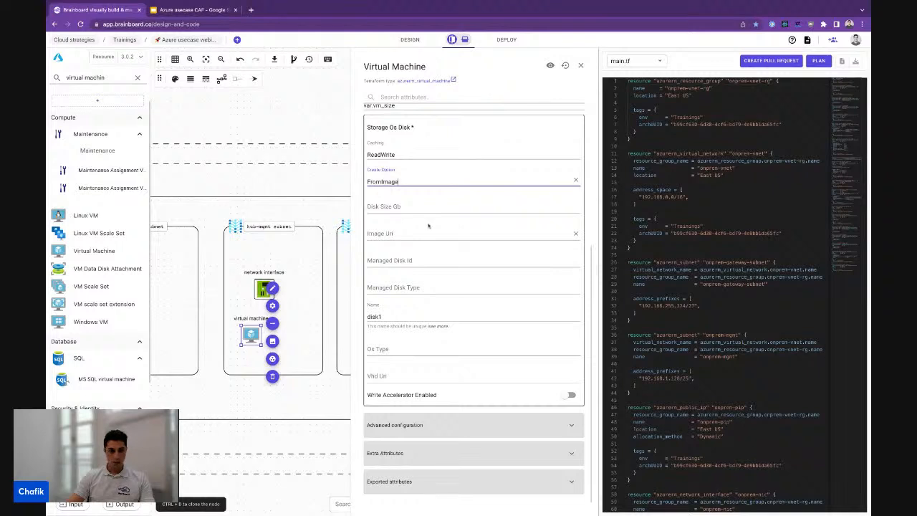
left_click(419, 288)
type("Standard")
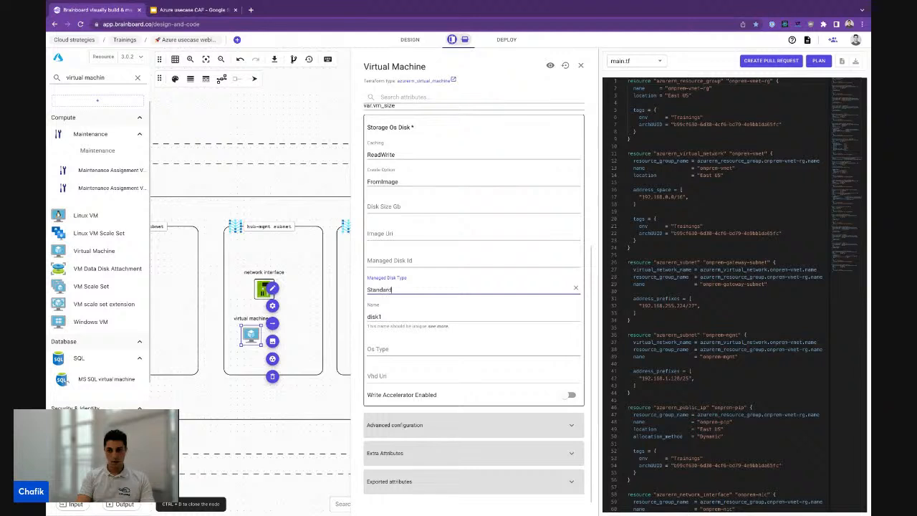
type("_LRS")
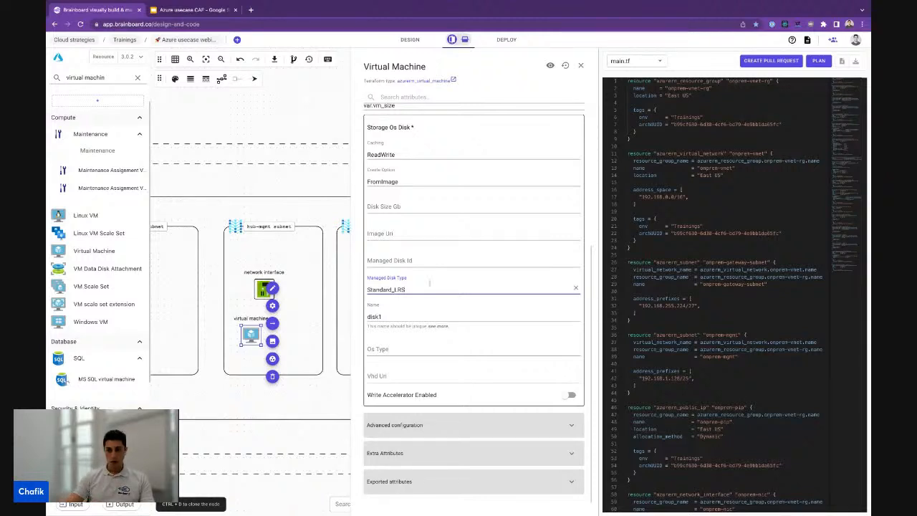
scroll(454, 284, "down", 1)
scroll(454, 284, "up", 2)
scroll(455, 285, "down", 2)
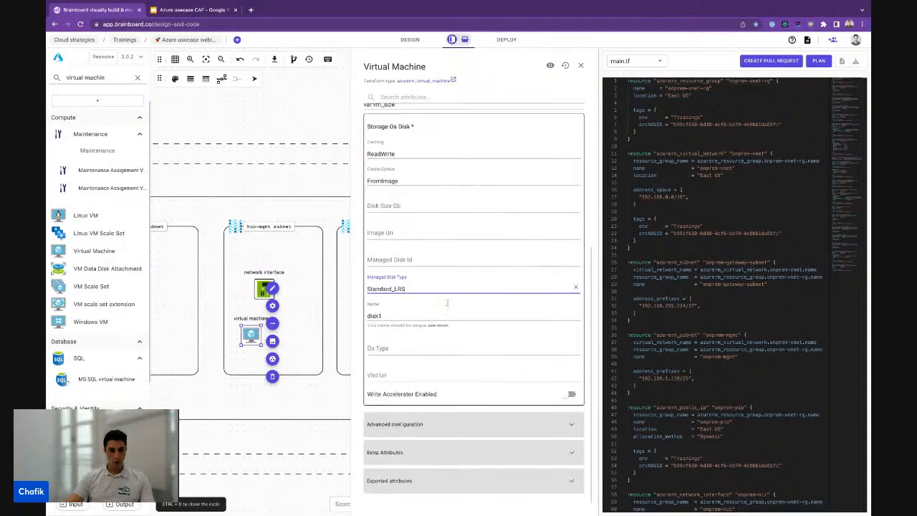
Review the VM's Advanced configuration, then save and close the hub-vm settings
left_click(478, 430)
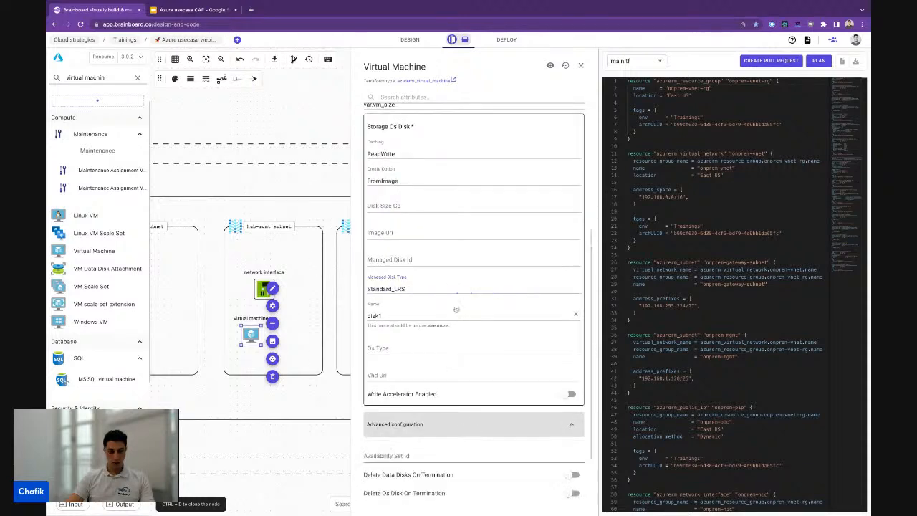
scroll(455, 309, "down", 5)
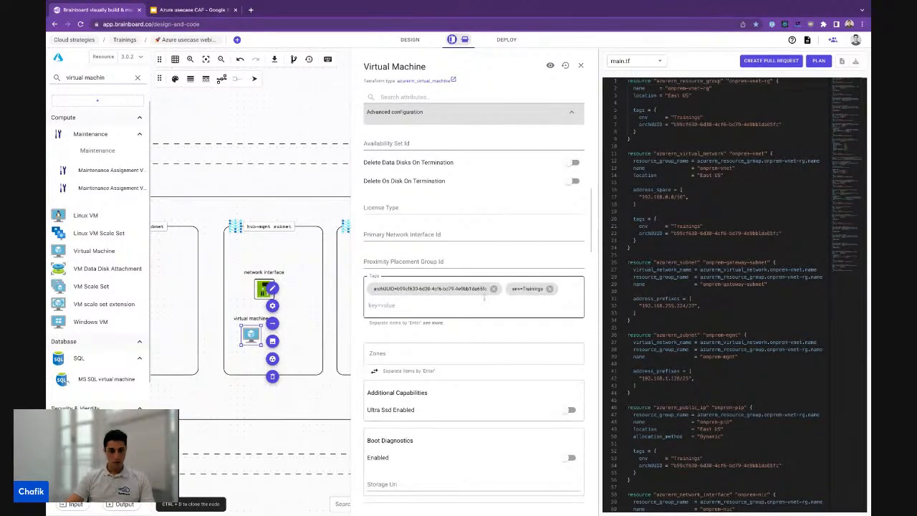
scroll(484, 297, "down", 4)
scroll(473, 301, "up", 10)
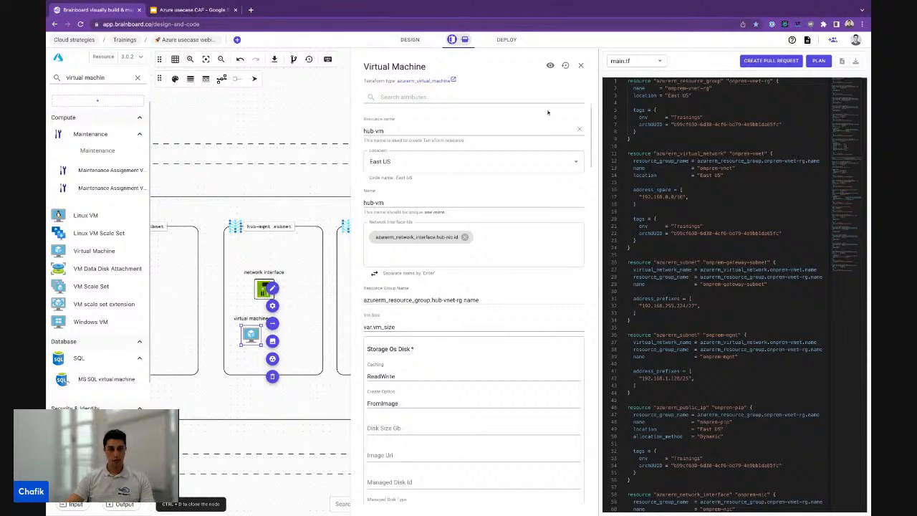
left_click(581, 65)
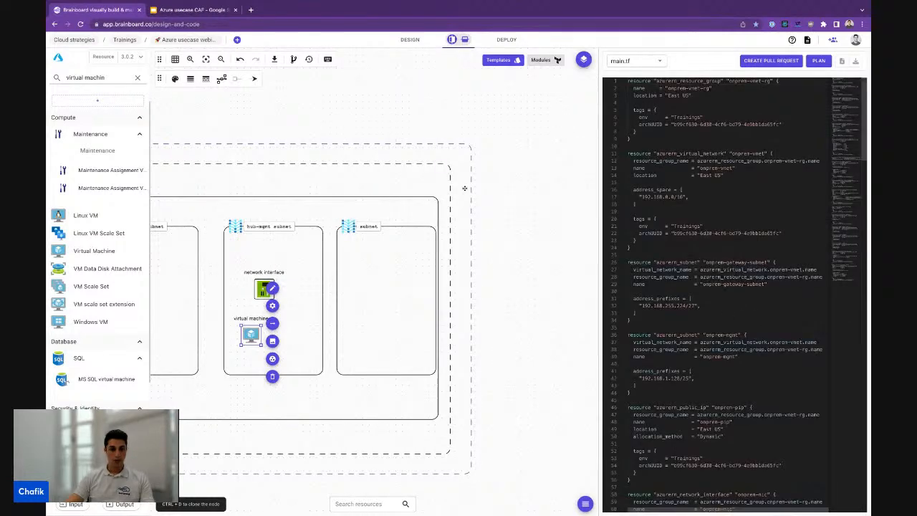
scroll(716, 286, "down", 20)
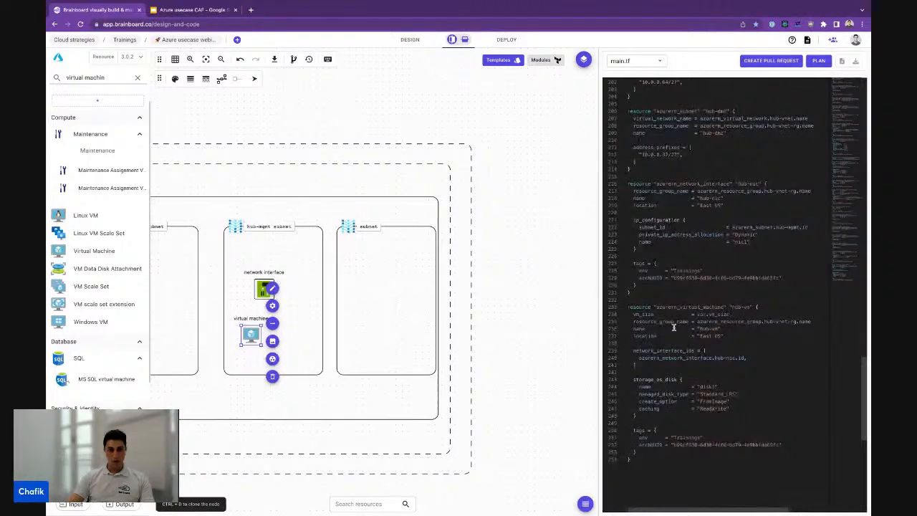
scroll(670, 398, "down", 3)
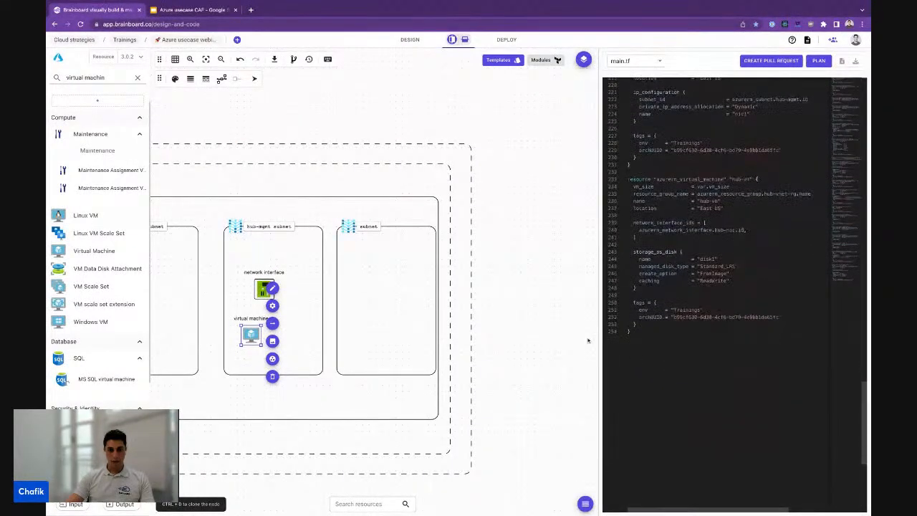
scroll(520, 322, "left", 3)
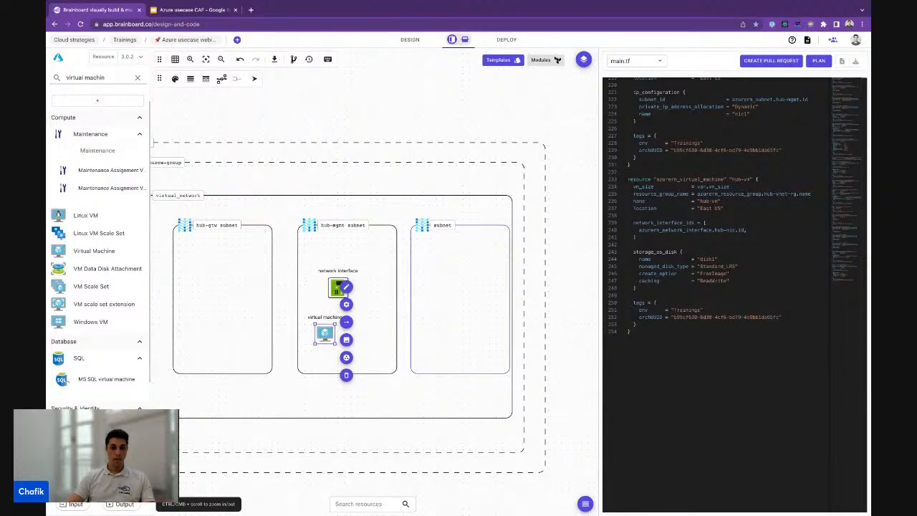
scroll(460, 301, "left", 1)
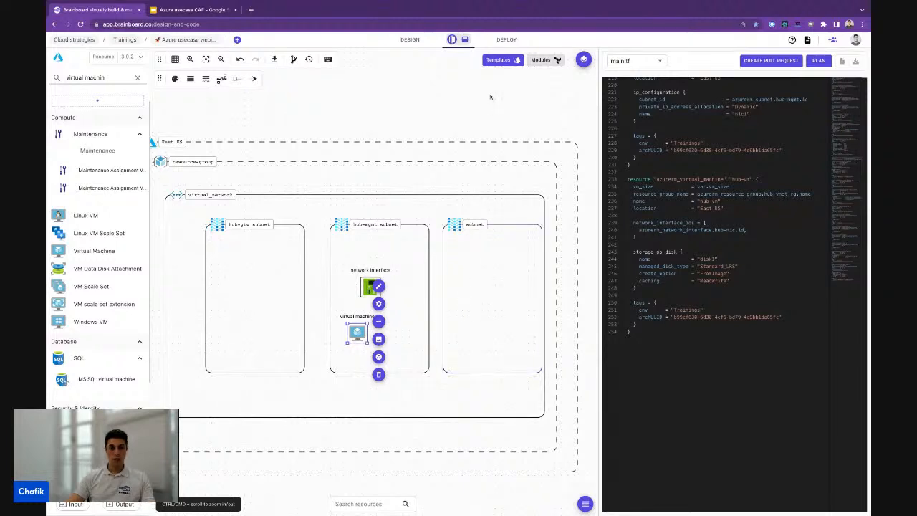
Run a Terraform plan from Deploy, see it fail on the missing vm_size value, and return to Design
left_click(507, 39)
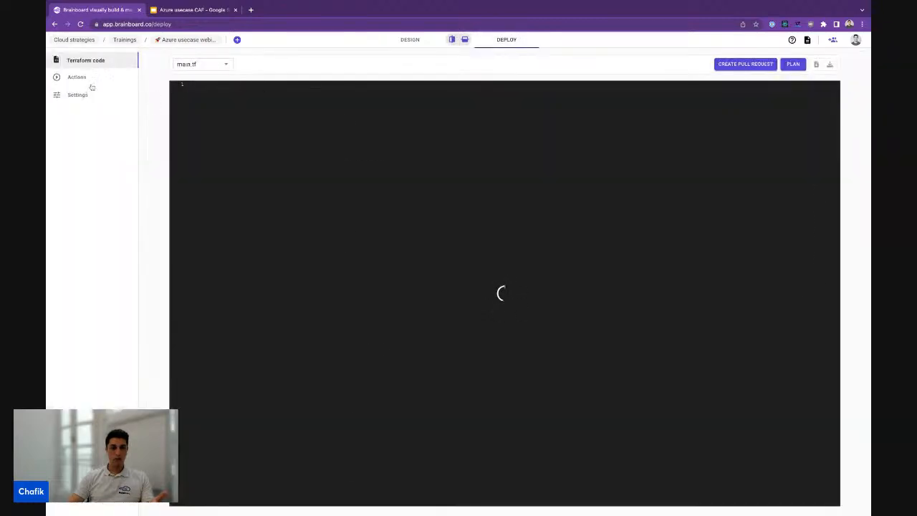
left_click(96, 79)
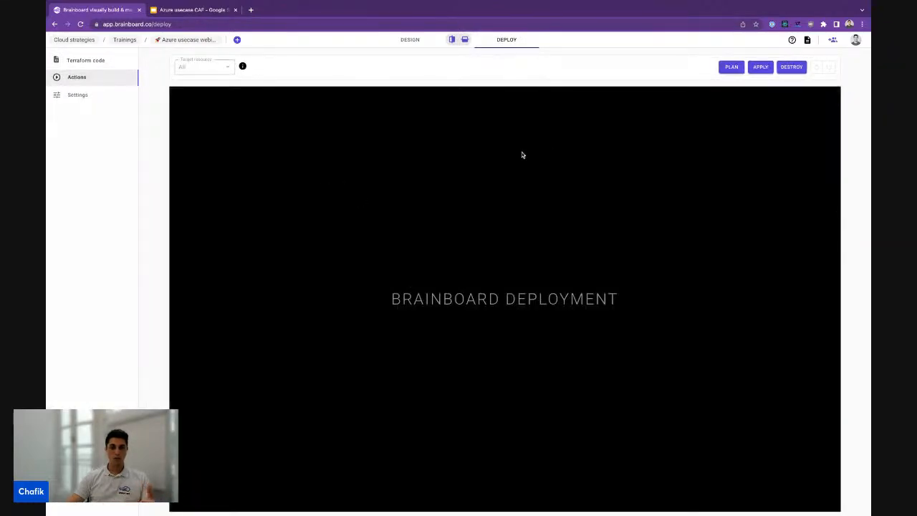
left_click(727, 68)
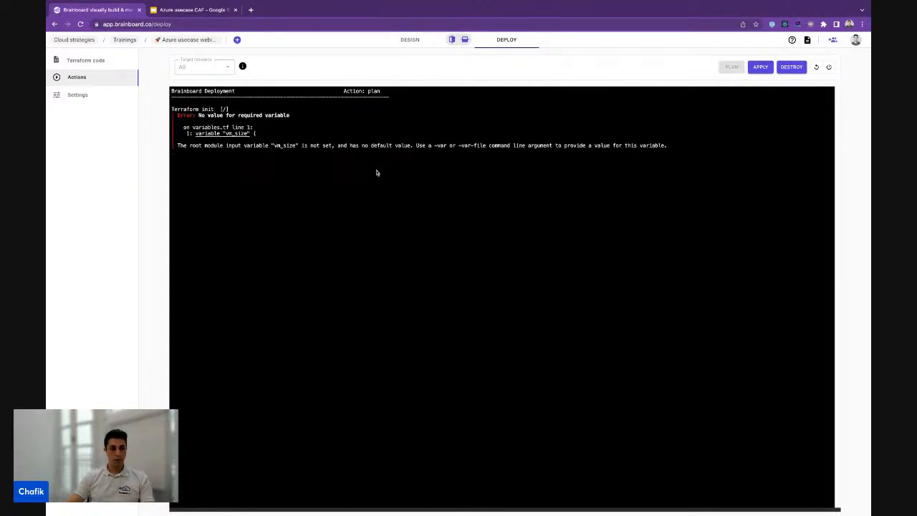
left_click(410, 42)
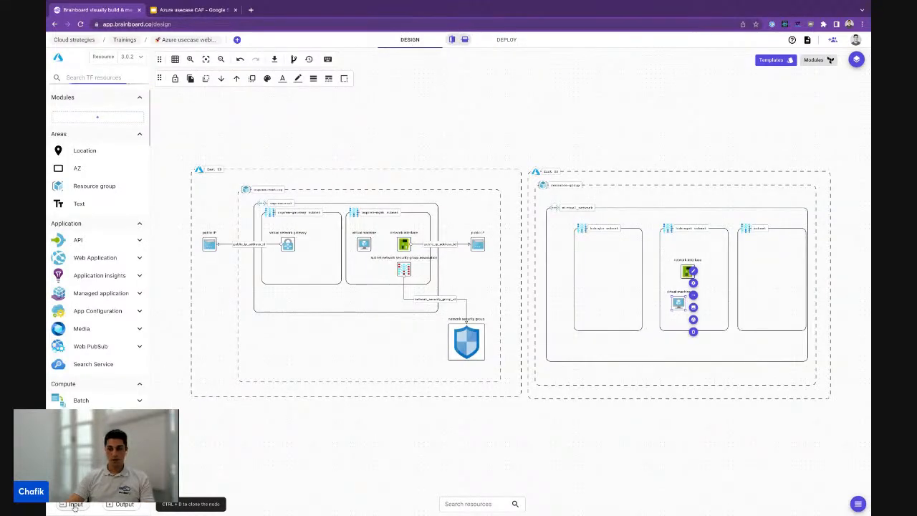
Enter Standard_DS1_v2 as a default value in the Terraform variables and locals window
left_click(74, 505)
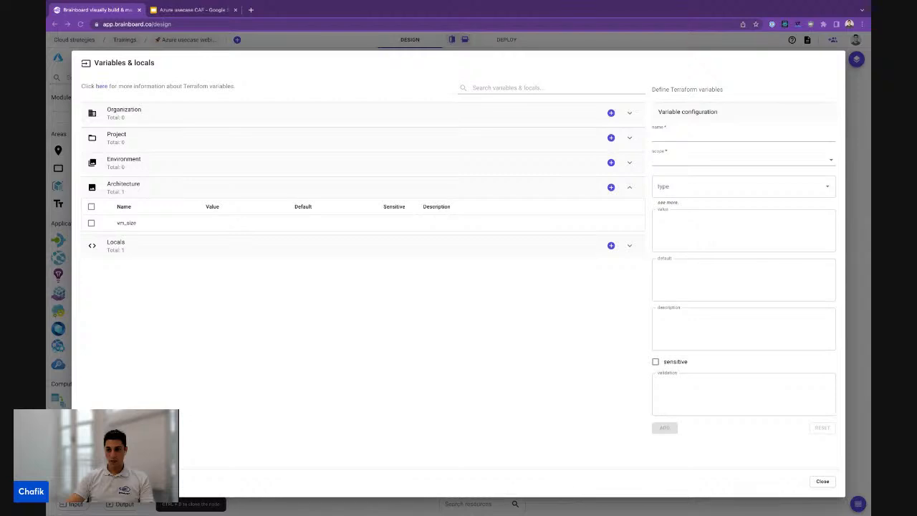
left_click(203, 229)
left_click(687, 276)
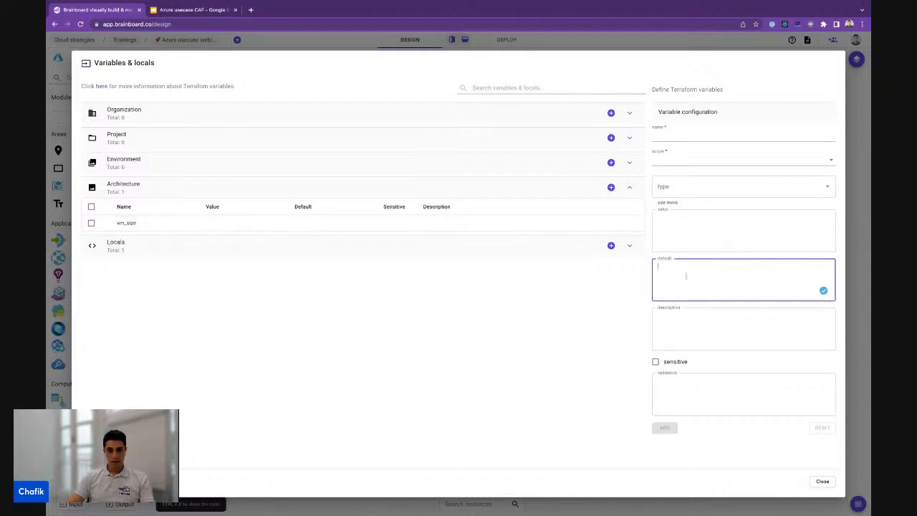
type("Standard_DS1_v2")
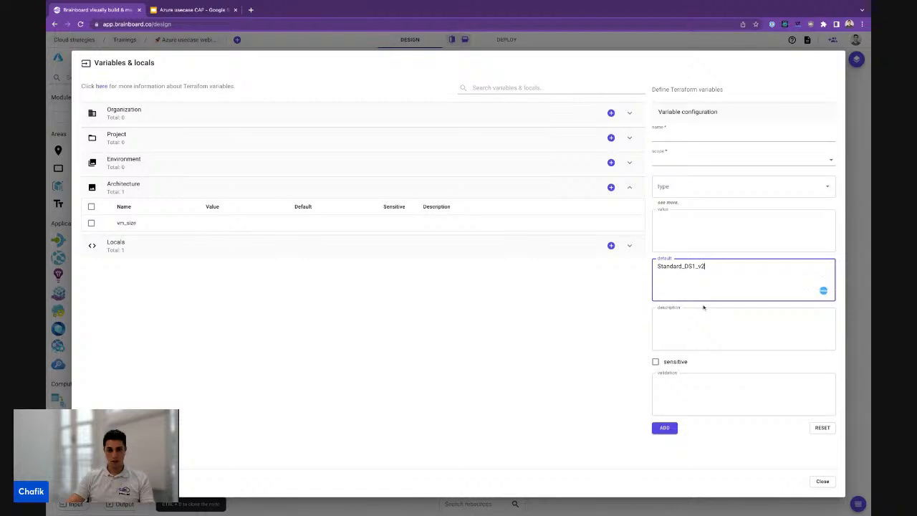
left_click(666, 428)
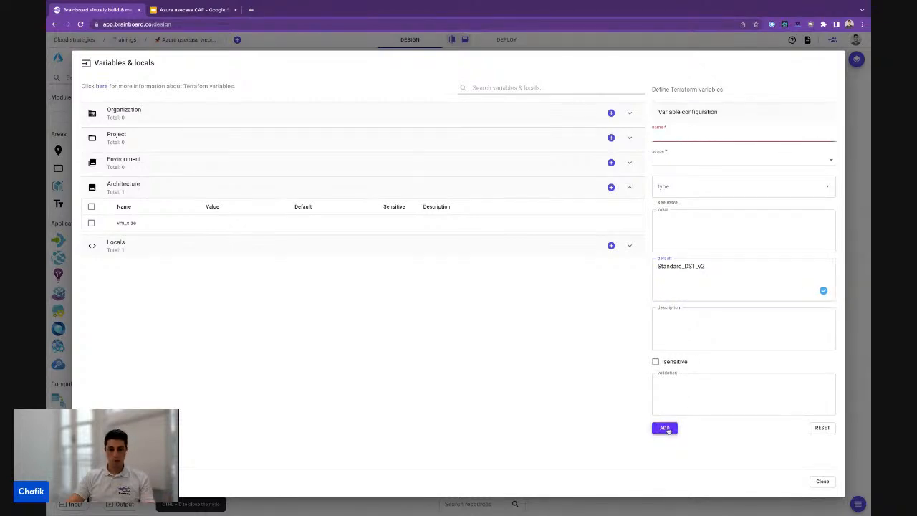
Save Standard_DS1_v2 as the vm_size default and rerun the Terraform plan from Deploy
left_click(412, 229)
left_click(688, 278)
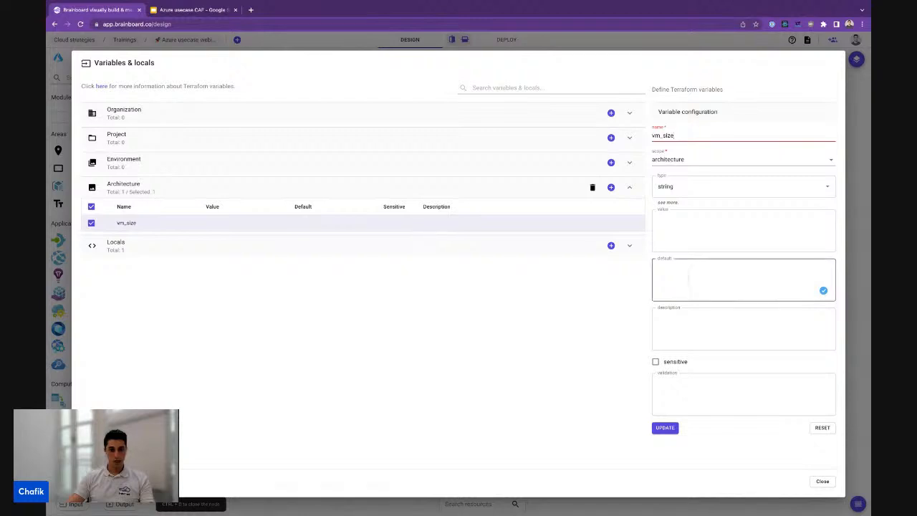
left_click(685, 270)
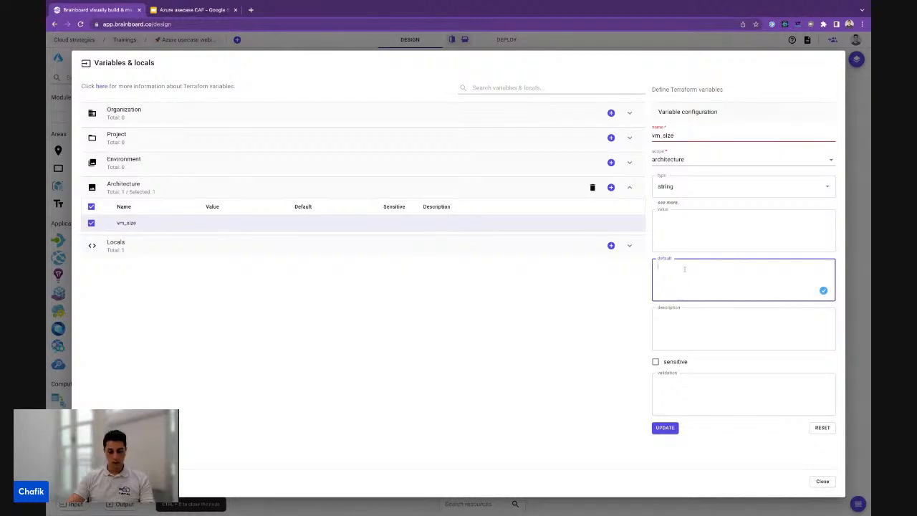
type("Standard_DS1_v2")
left_click(667, 428)
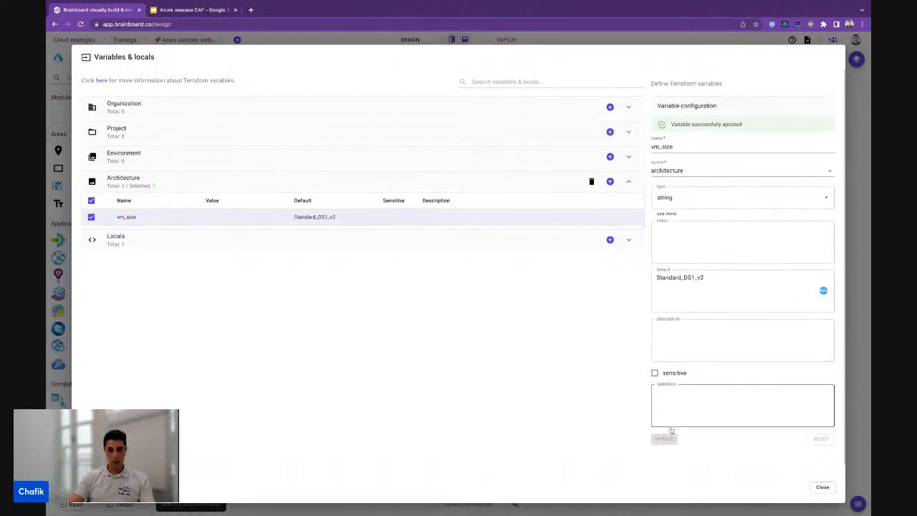
key("Escape")
left_click(506, 40)
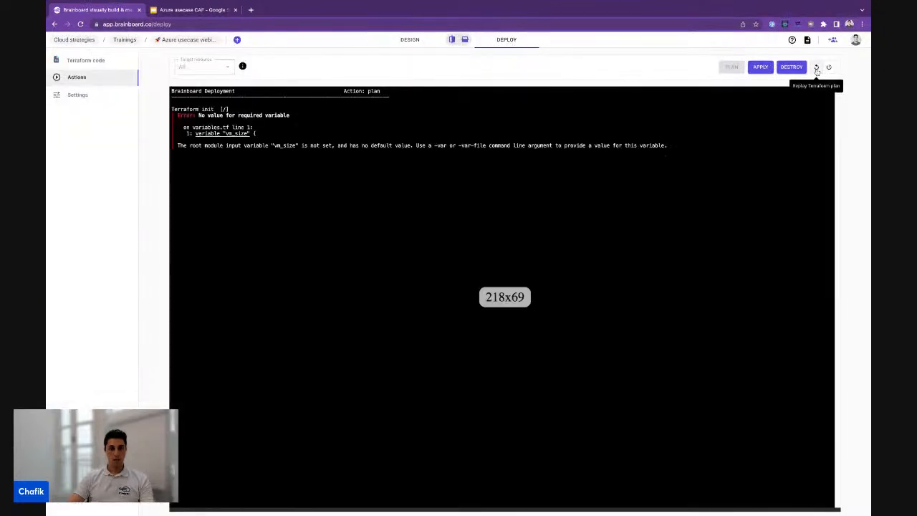
left_click(817, 67)
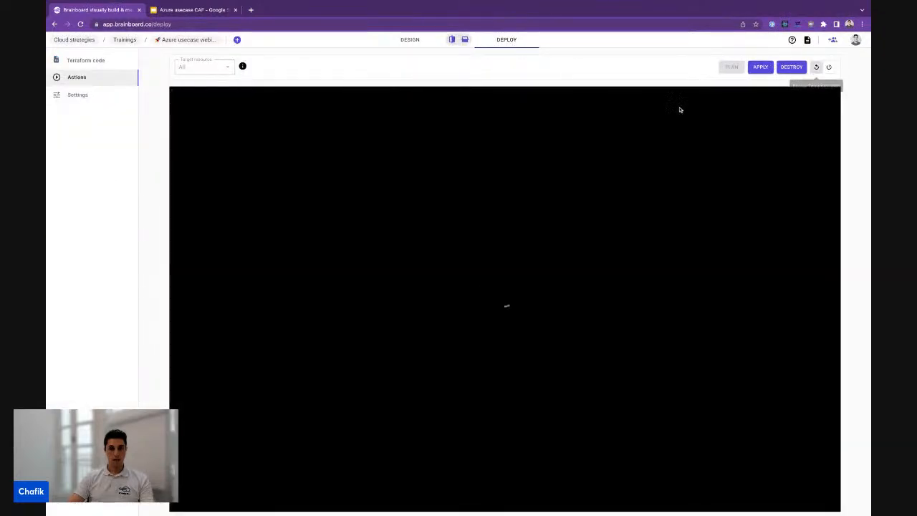
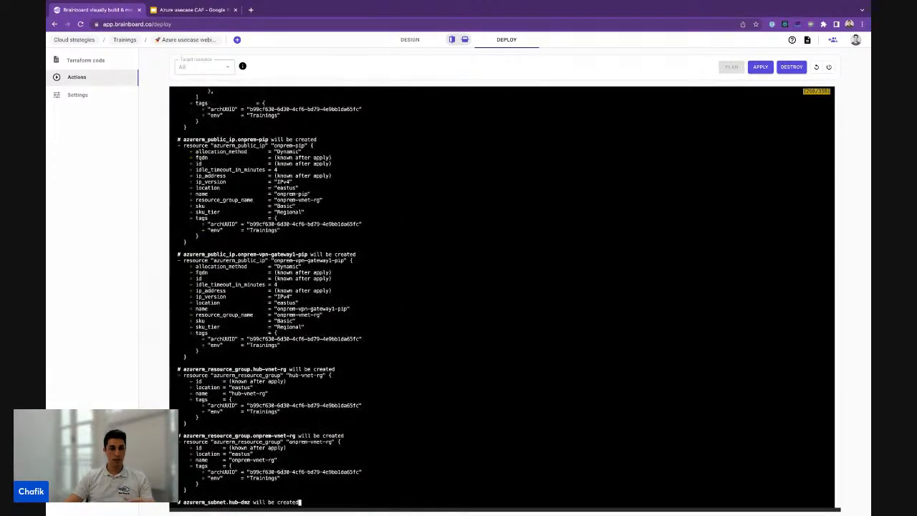
Show the hub/on-prem diagram beside its main.tf code and zoom onto the hub-mgmt subnet
left_click(451, 40)
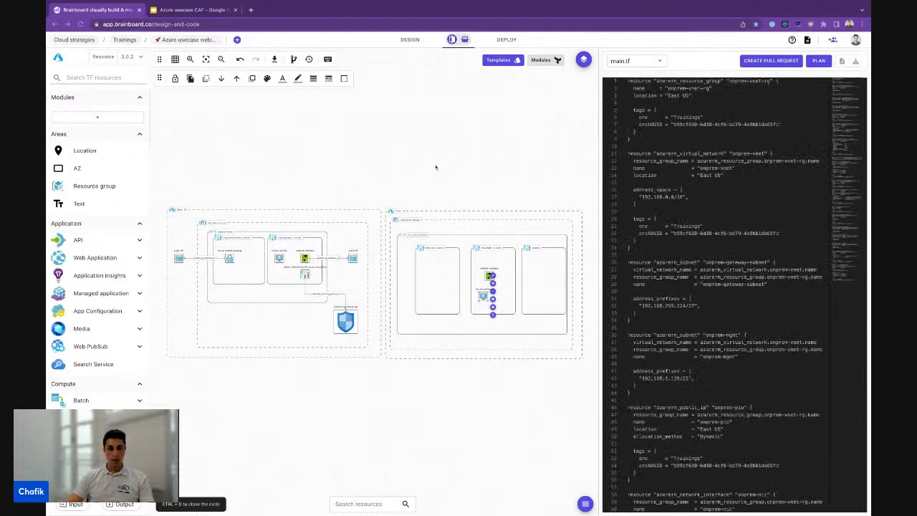
scroll(503, 271, "up", 5)
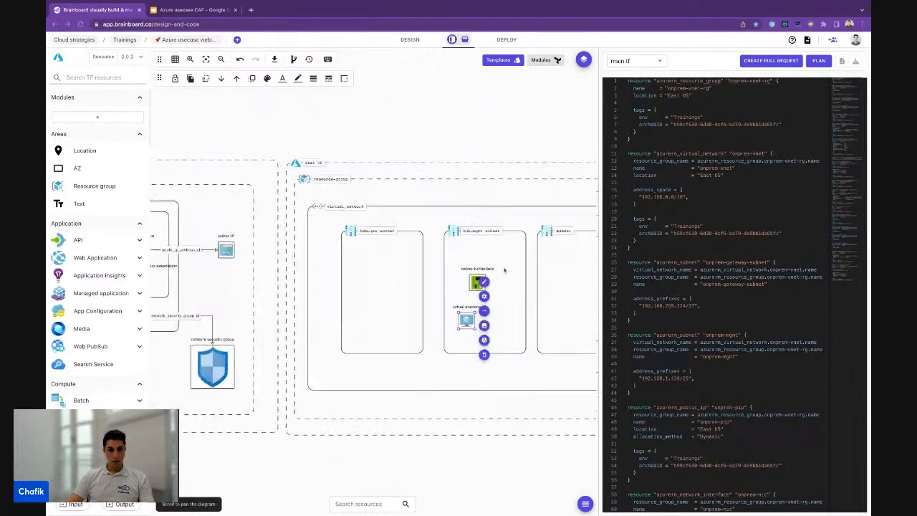
scroll(504, 271, "right", 2)
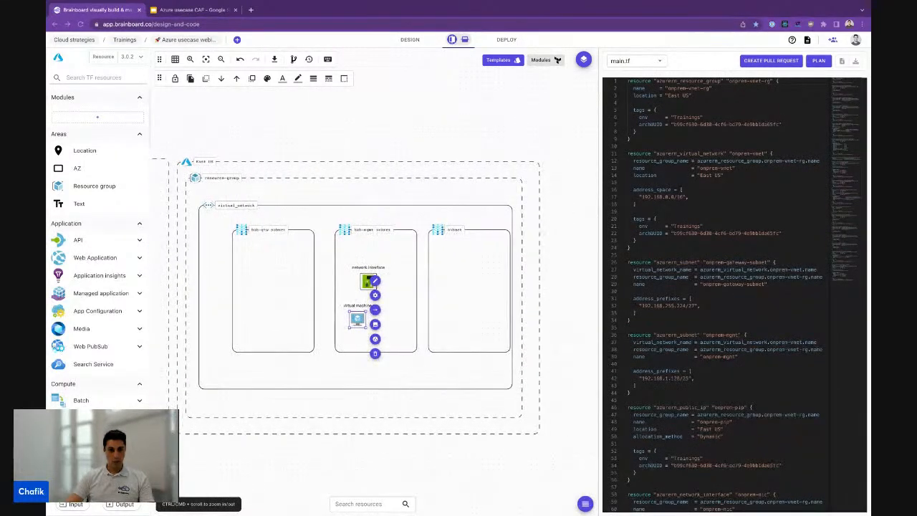
scroll(383, 272, "up", 5)
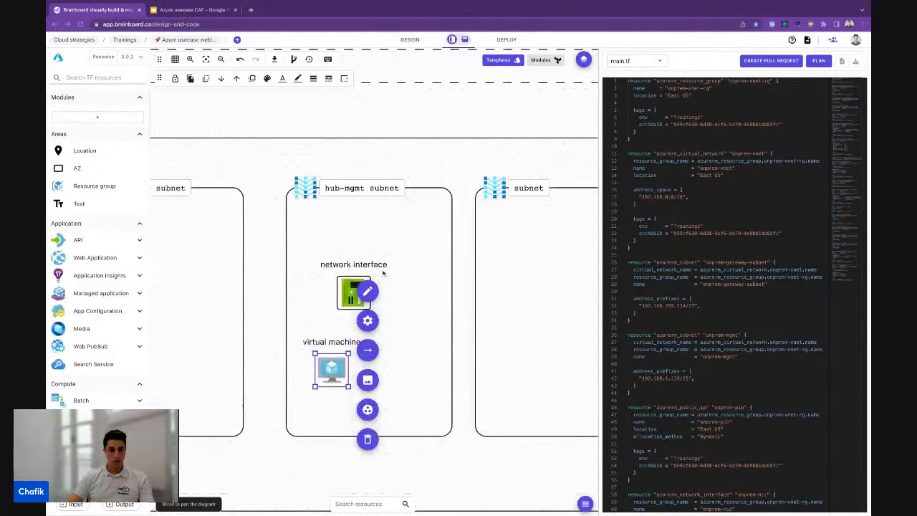
scroll(384, 272, "down", 5)
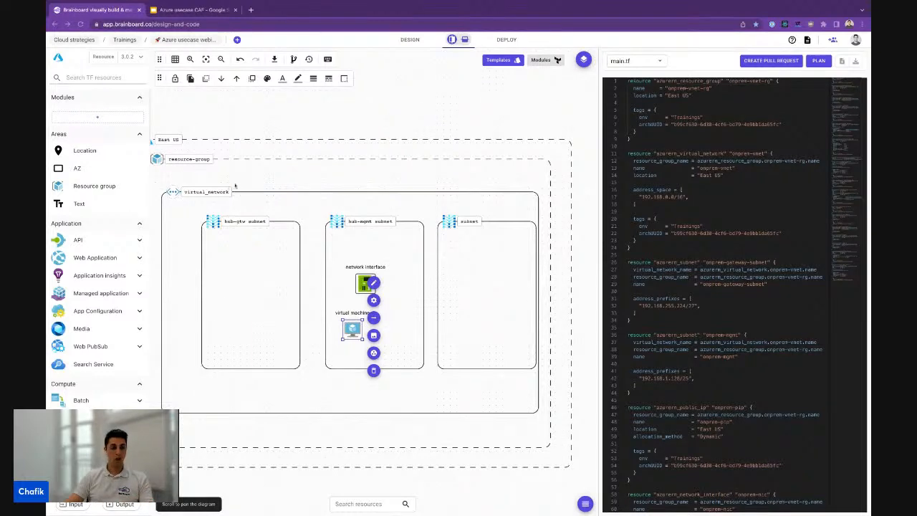
Search 'caf' in the architectures list and open the Azure CAF identity module
left_click(192, 41)
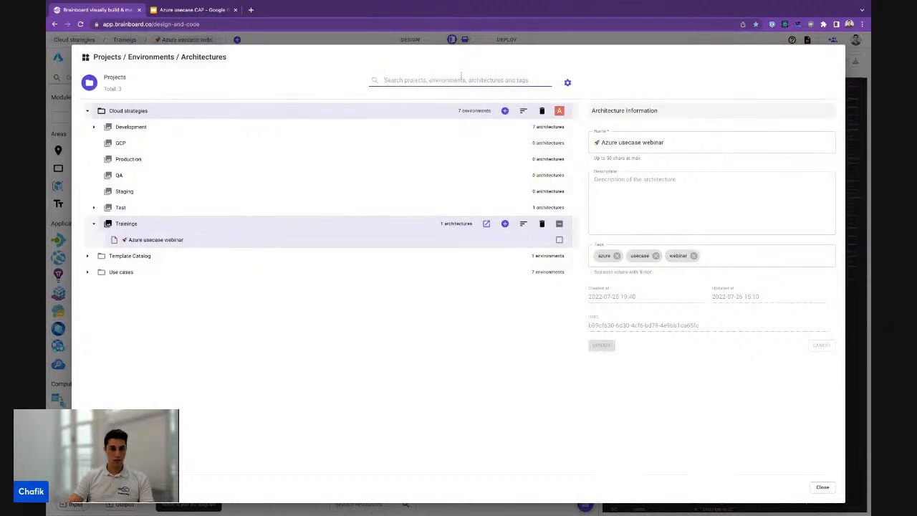
type("caf")
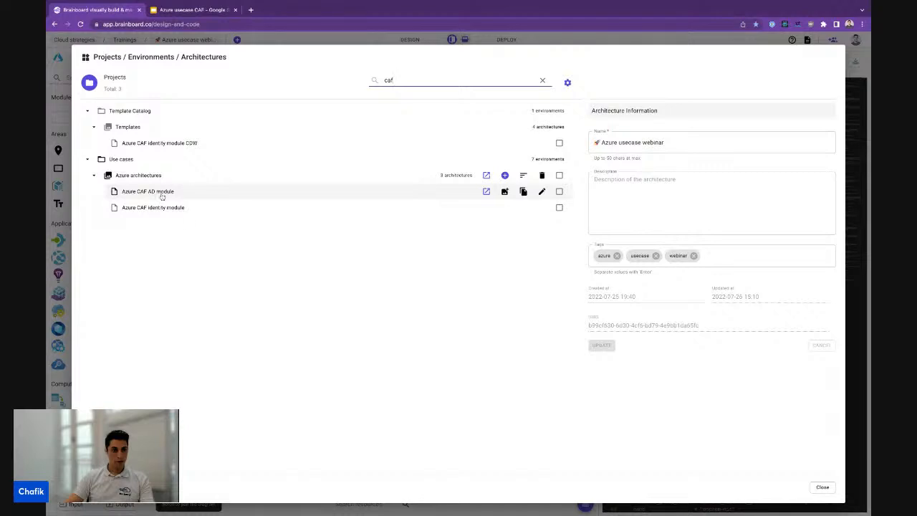
left_click(192, 209)
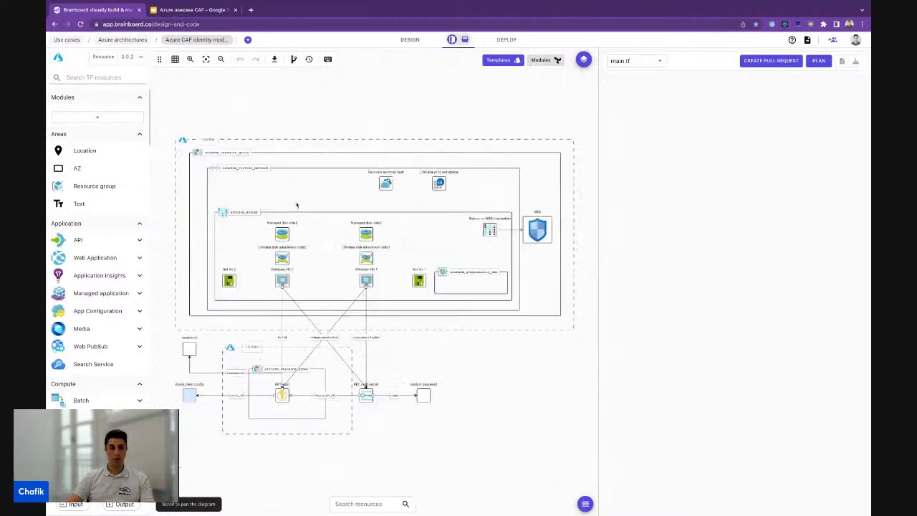
Show the identity diagram alone and pan across its VMs, disks, key vault and NSG
left_click(411, 40)
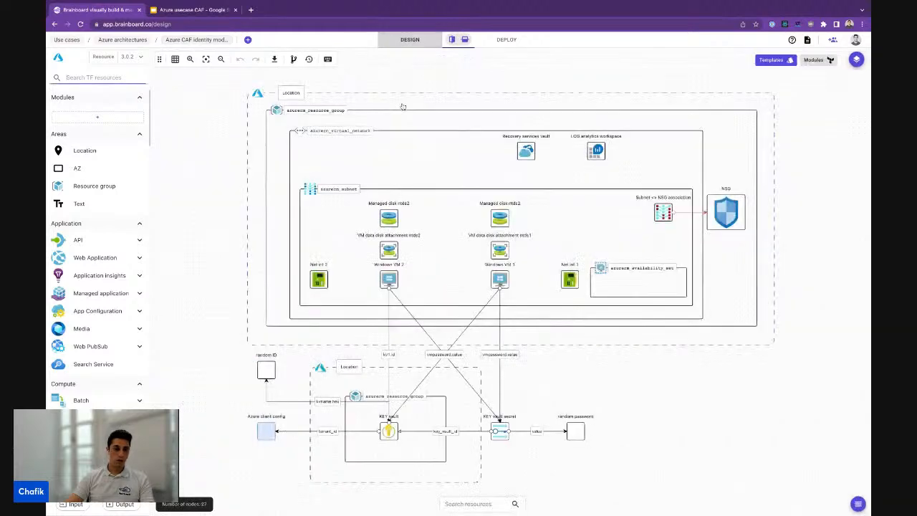
scroll(561, 181, "up", 3)
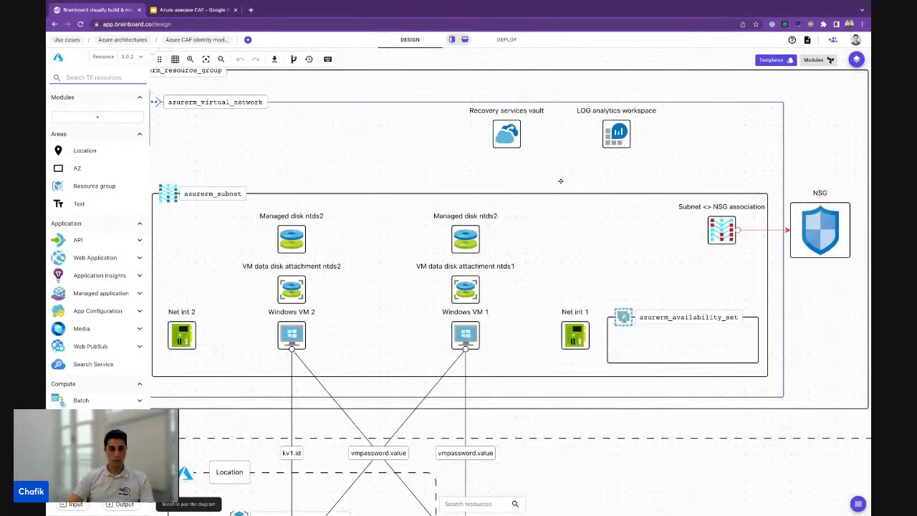
scroll(561, 181, "down", 5)
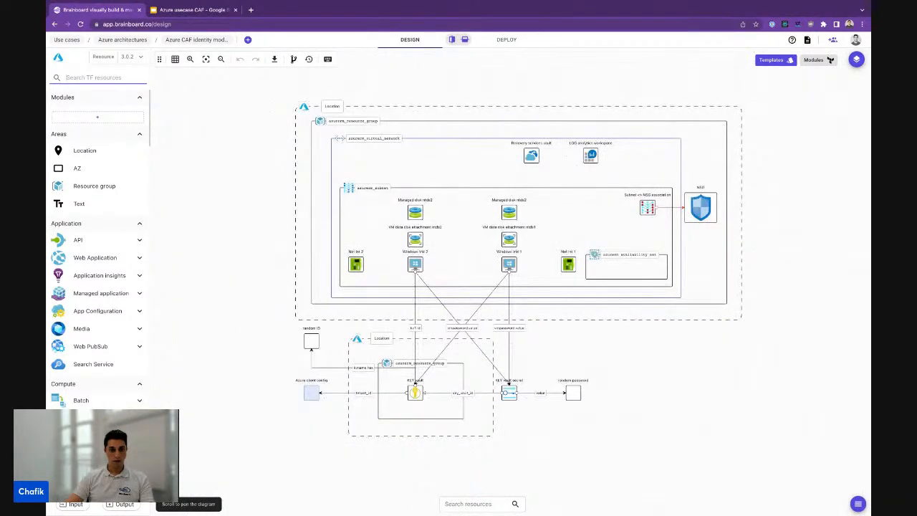
scroll(559, 180, "up", 3)
scroll(328, 175, "up", 3)
scroll(328, 175, "left", 3)
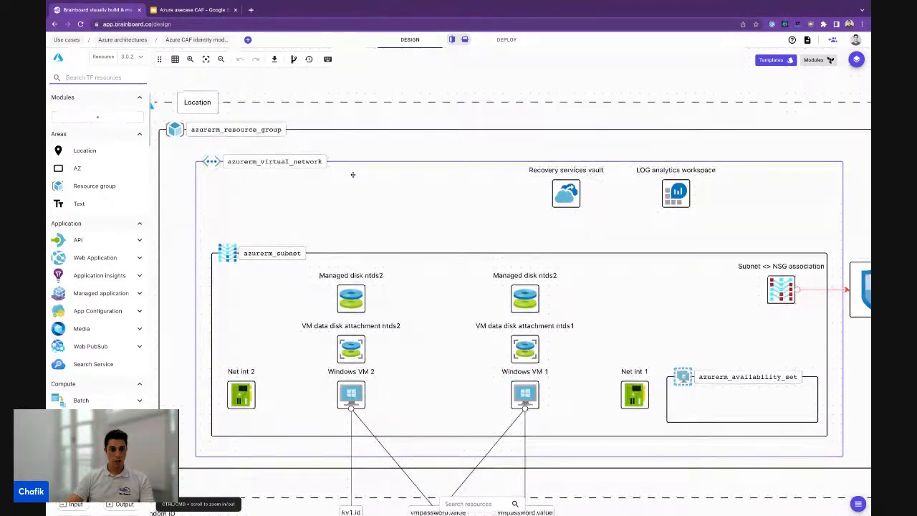
scroll(351, 174, "down", 3)
scroll(351, 174, "right", 2)
scroll(351, 174, "down", 1)
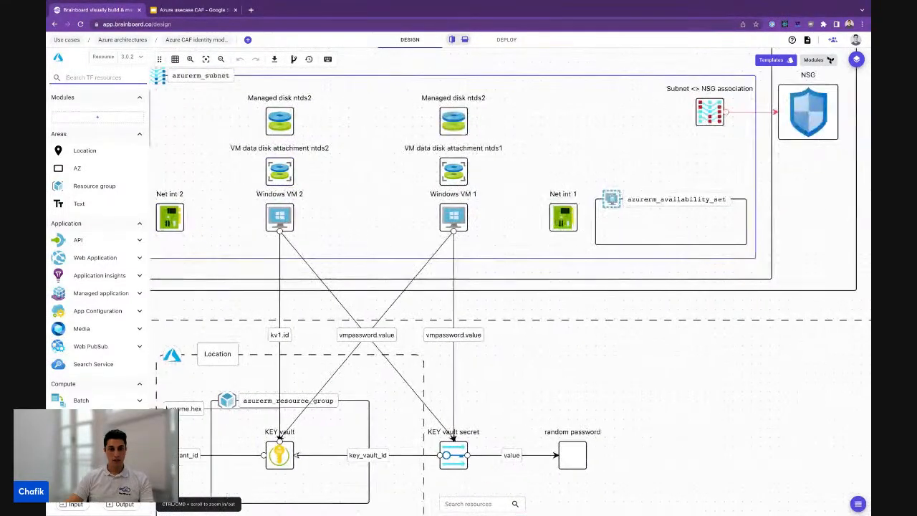
scroll(452, 152, "right", 3)
scroll(452, 152, "down", 1)
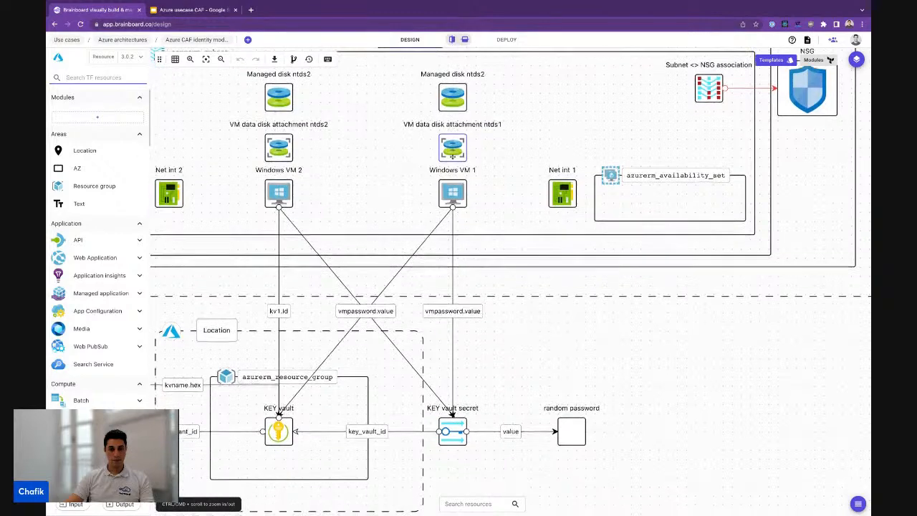
scroll(452, 157, "up", 3)
scroll(452, 156, "right", 2)
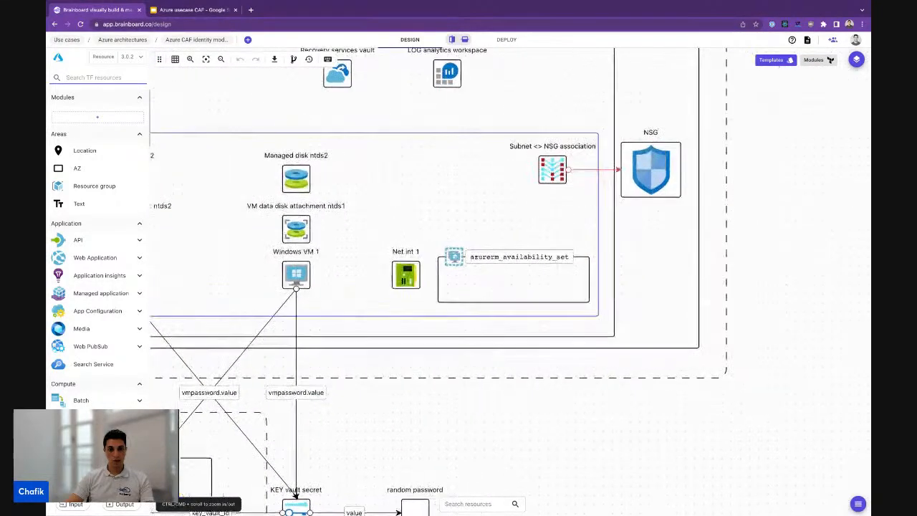
scroll(452, 156, "up", 2)
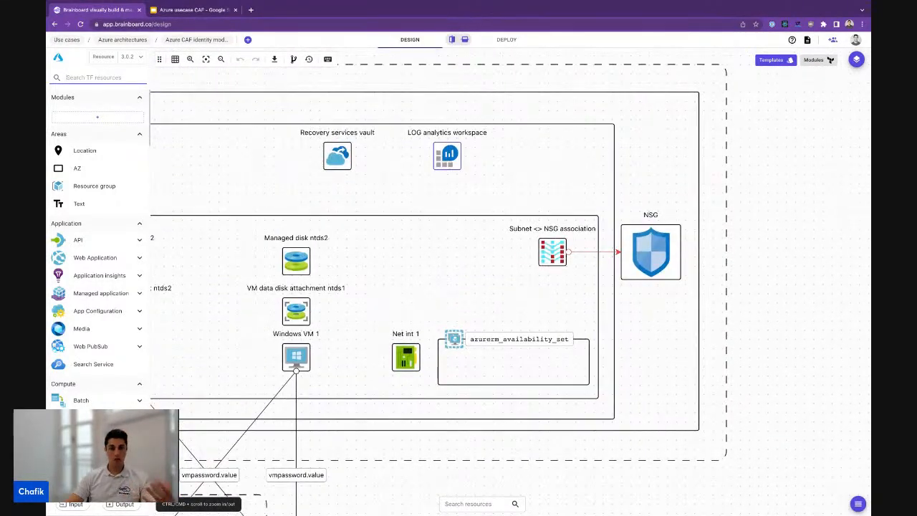
scroll(394, 157, "down", 5)
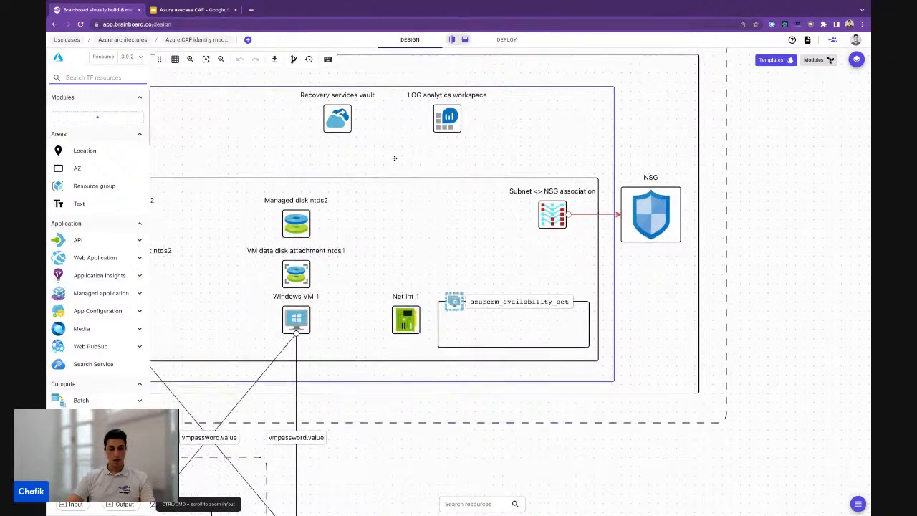
scroll(394, 158, "left", 3)
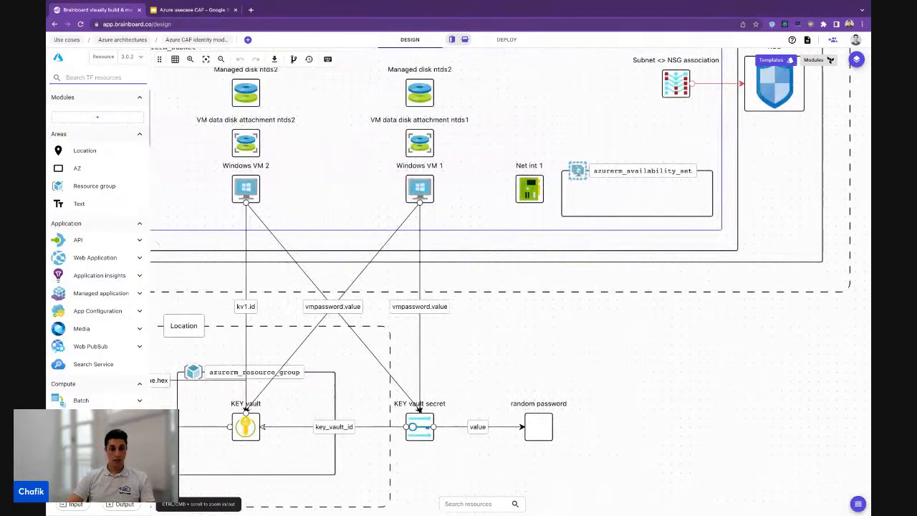
left_click(507, 40)
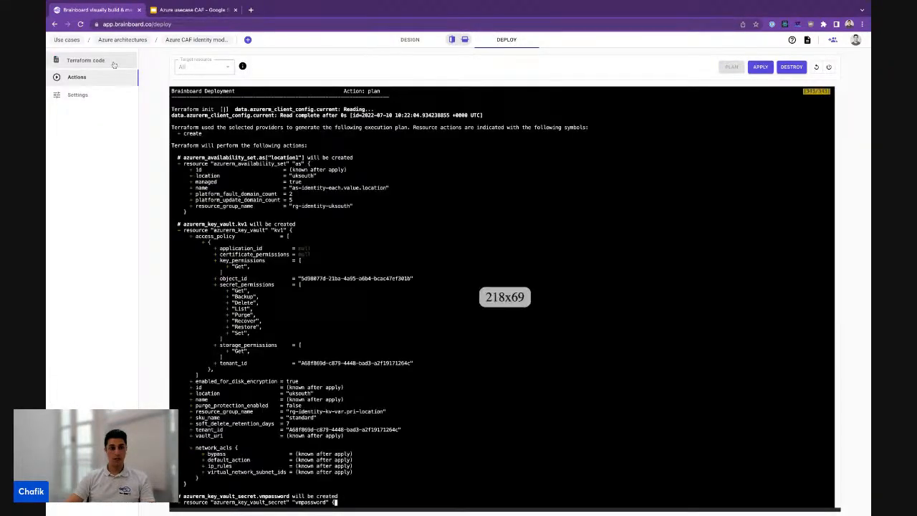
View network.tf's Terraform code, highlighting each.value.location in the resource group name
left_click(115, 63)
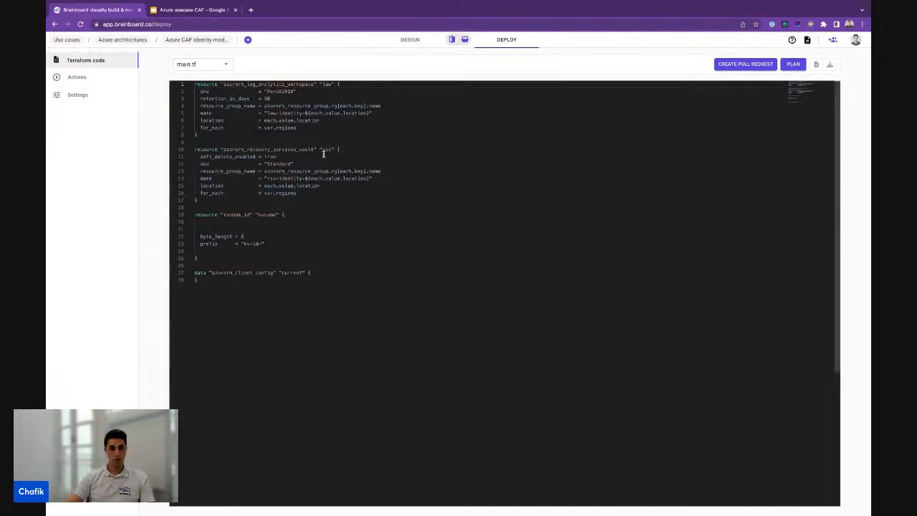
left_click(211, 65)
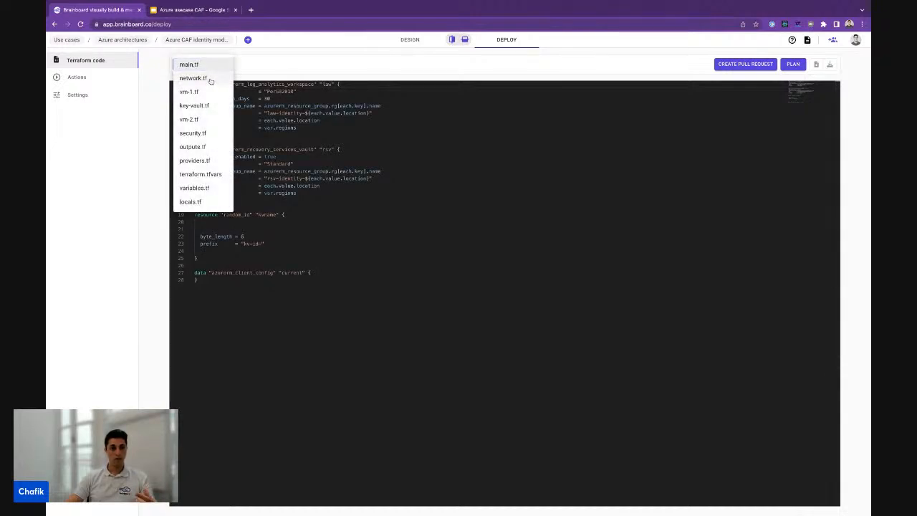
left_click(193, 78)
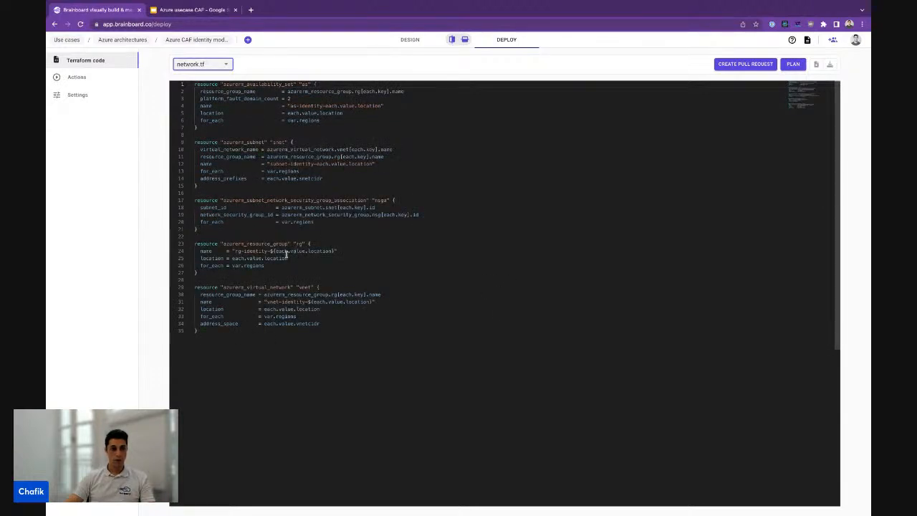
left_click_drag(276, 251, 332, 251)
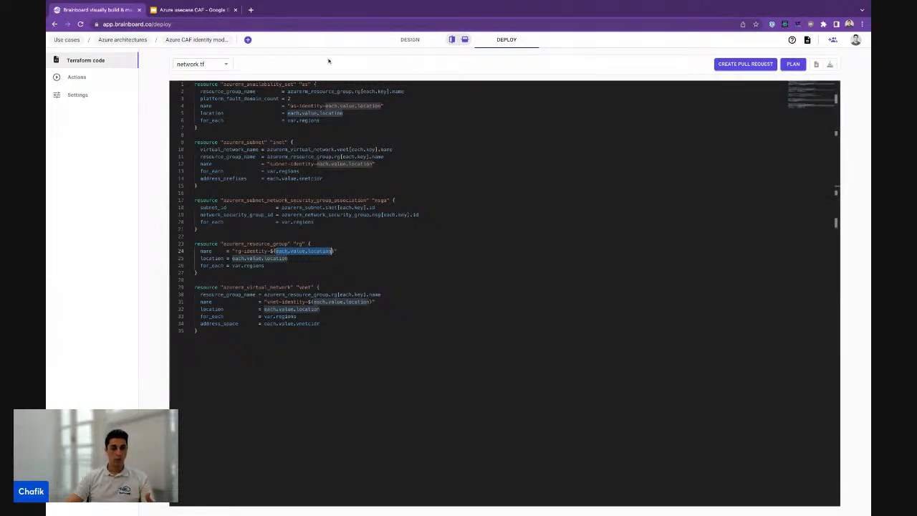
left_click(410, 40)
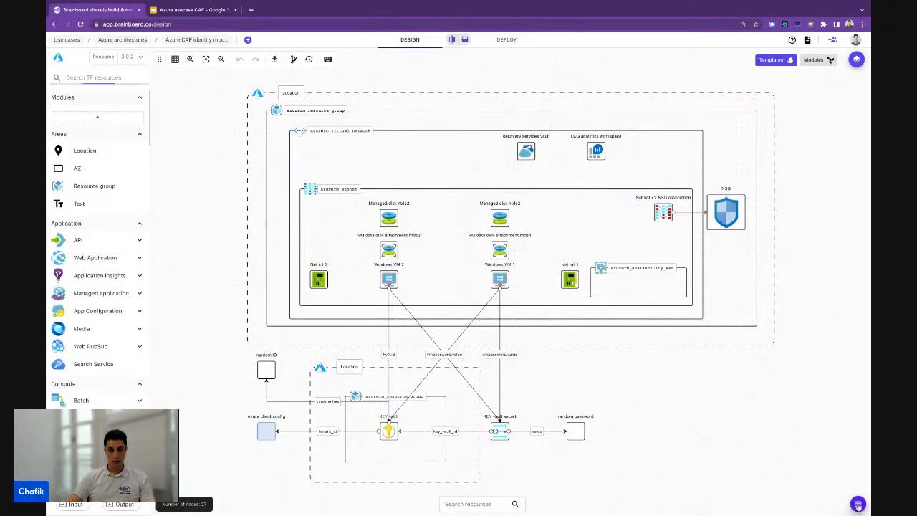
Review the network group's virtual network attributes looping over var.regions, then save and close
left_click(857, 505)
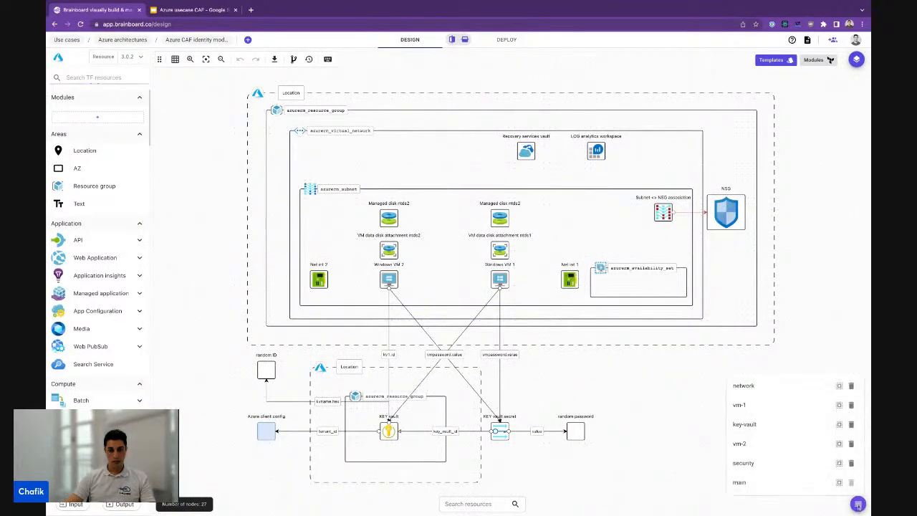
left_click(839, 385)
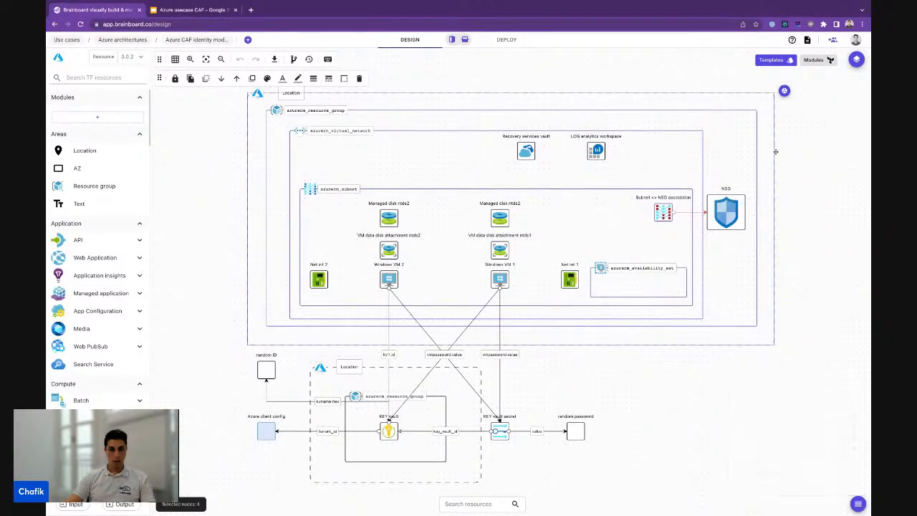
left_click(696, 147)
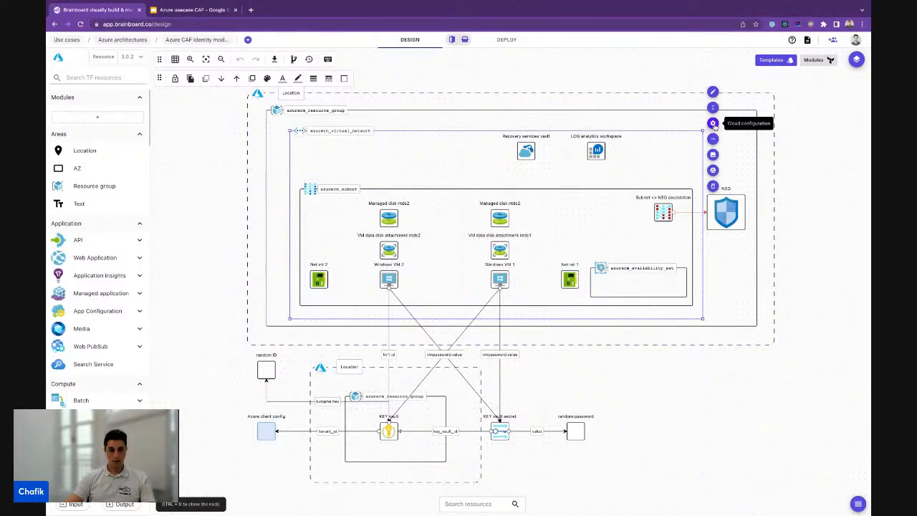
left_click(713, 124)
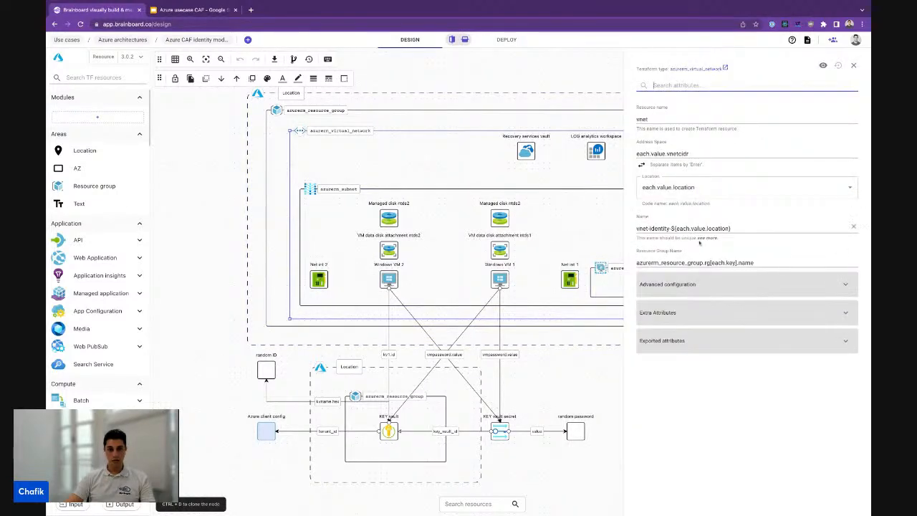
left_click(685, 315)
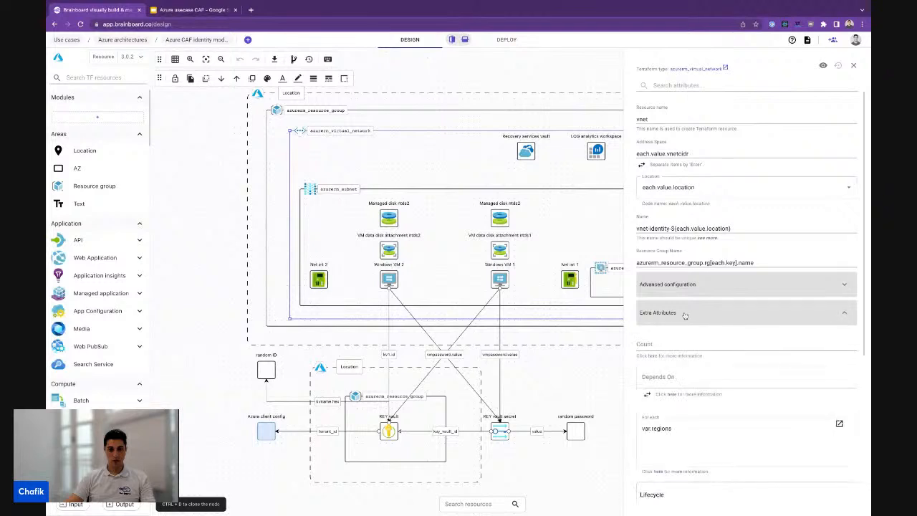
scroll(685, 315, "down", 2)
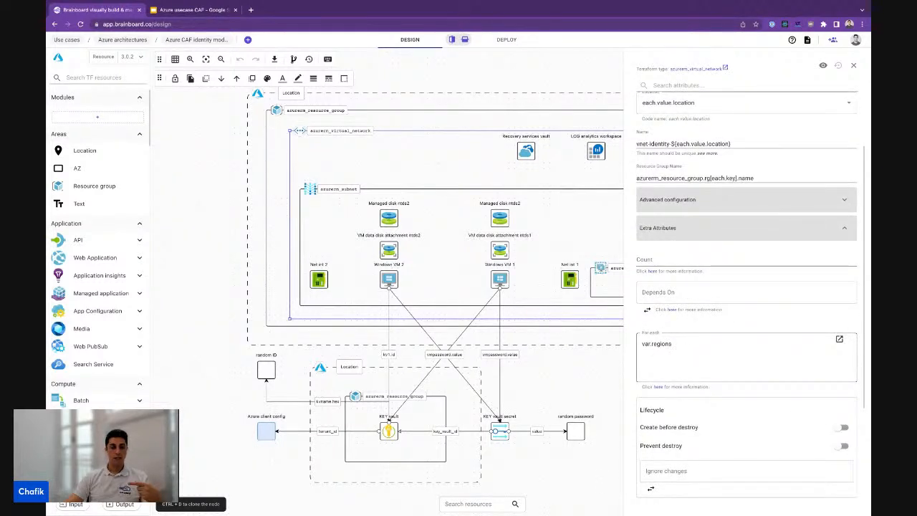
scroll(435, 186, "right", 3)
scroll(434, 186, "up", 2)
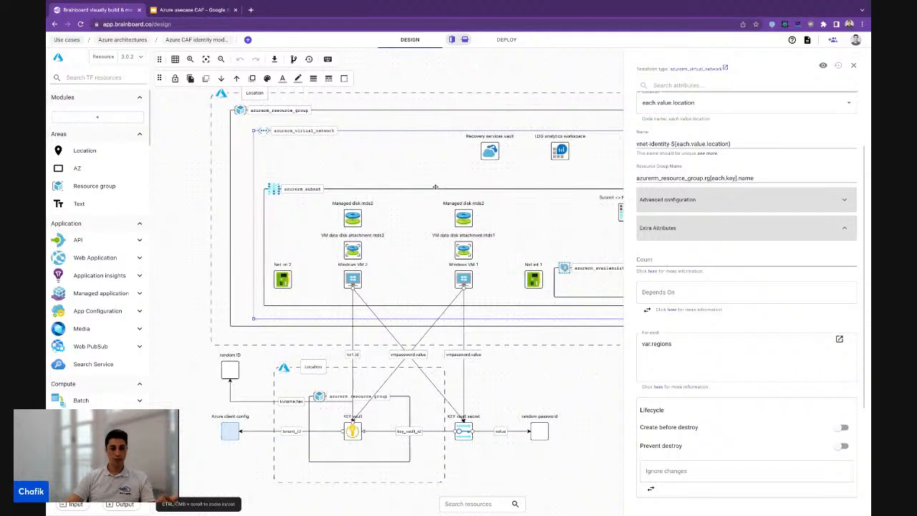
scroll(435, 186, "down", 1)
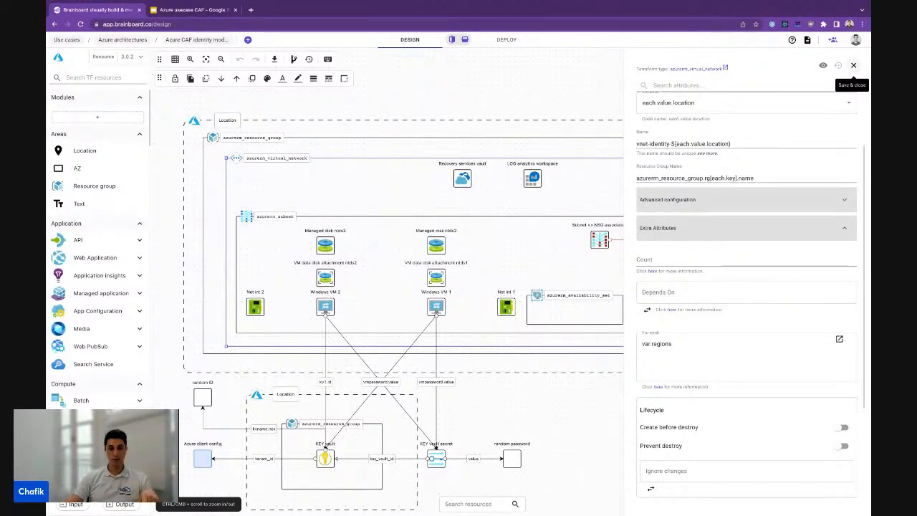
left_click(853, 65)
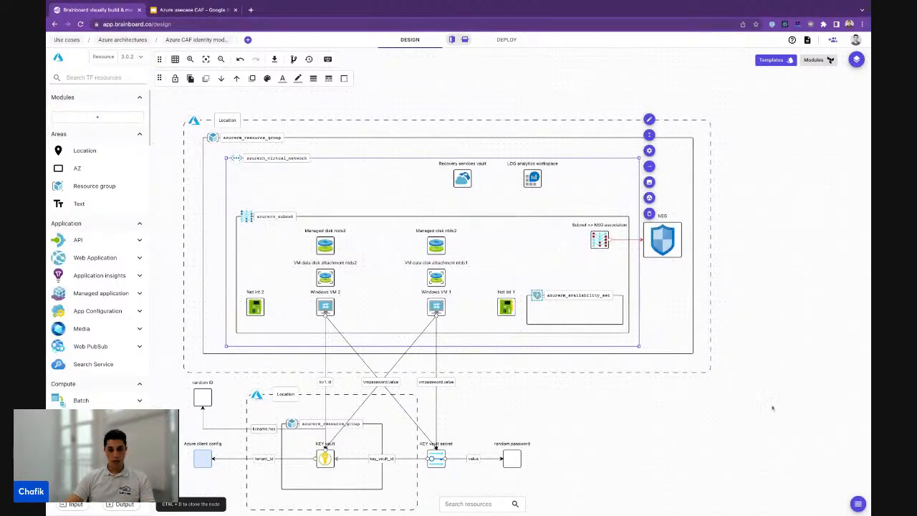
Review key vault kv1's advanced configuration from the key-vault group, then save and close
left_click(858, 504)
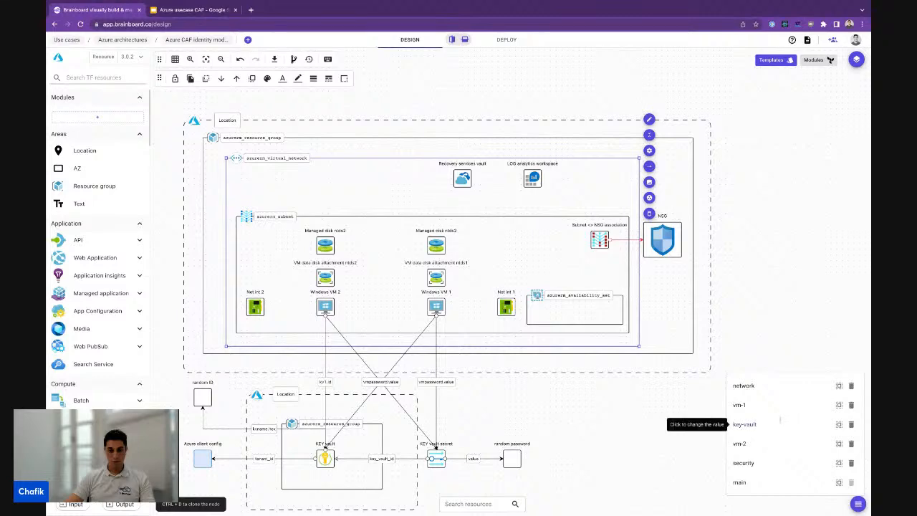
left_click(840, 424)
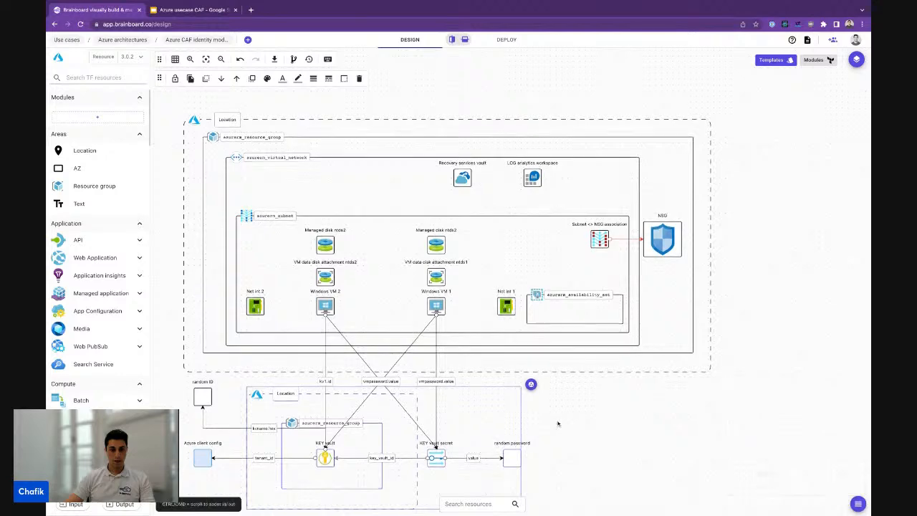
scroll(556, 412, "down", 2)
left_click(553, 399)
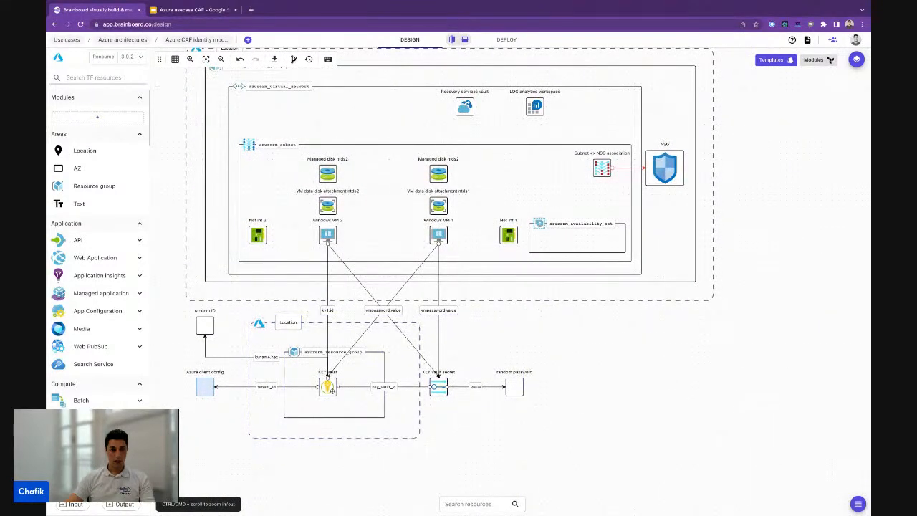
left_click(331, 387)
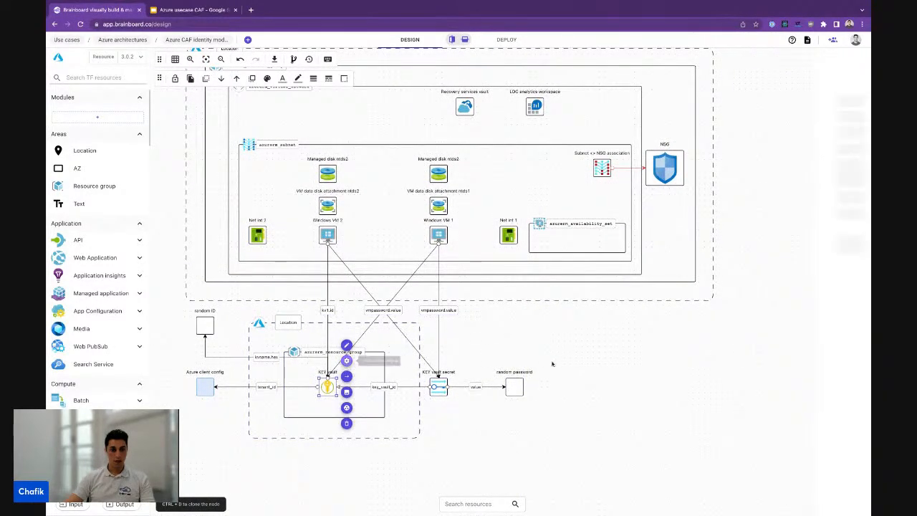
left_click(346, 360)
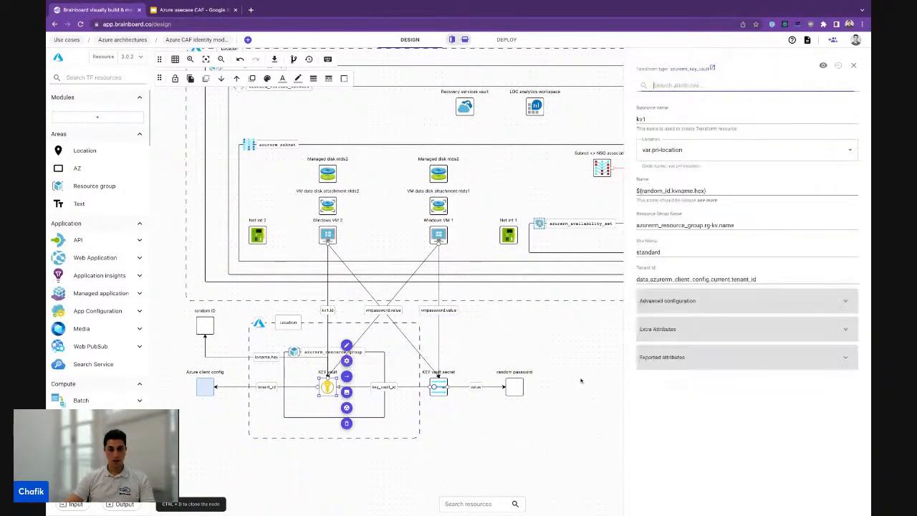
left_click(701, 301)
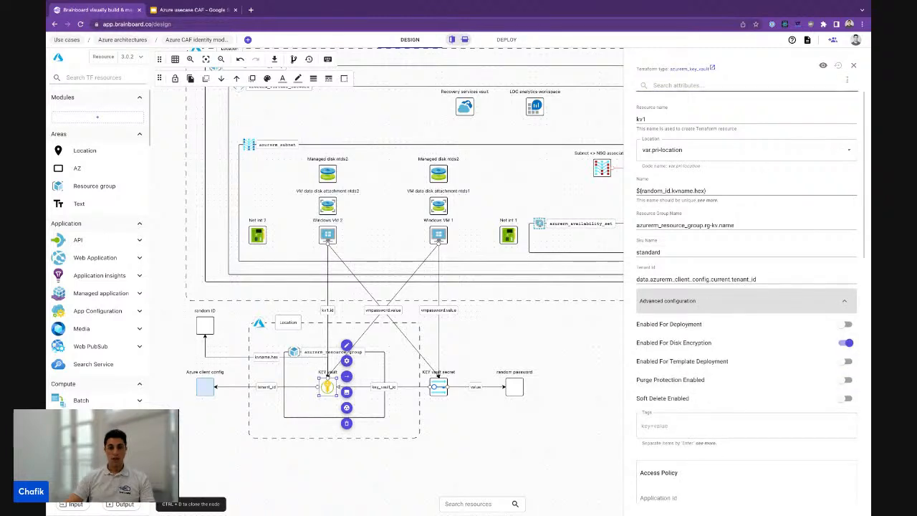
left_click(854, 65)
Open a new blank browser tab
scroll(692, 255, "up", 1)
scroll(691, 255, "left", 1)
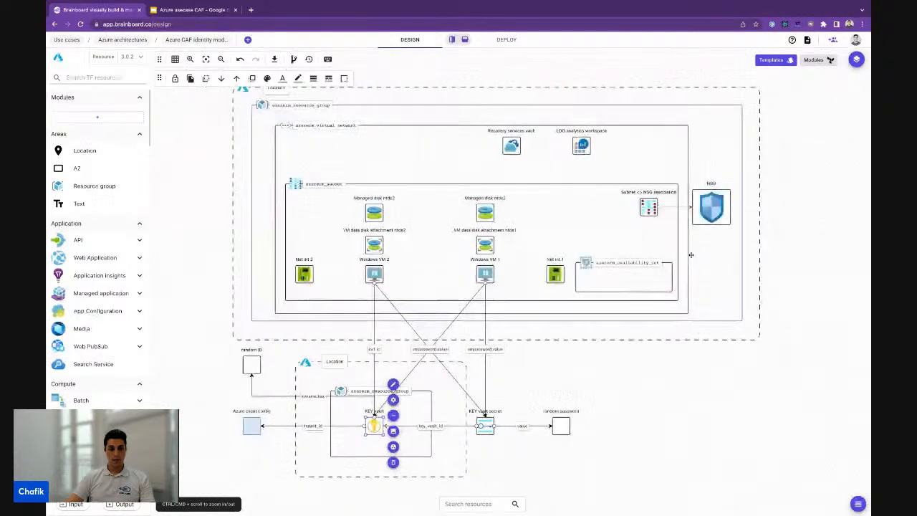
left_click(251, 10)
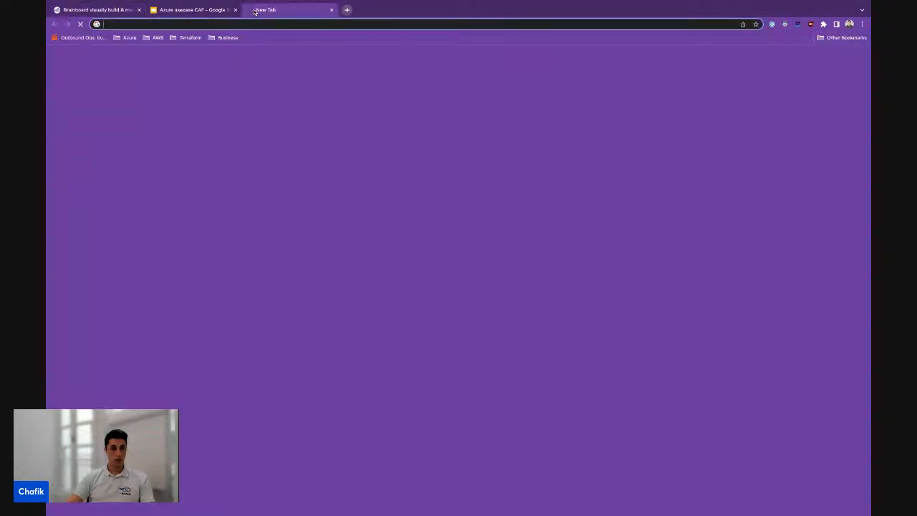
Search 'terraform azure caf' and open the aztfmod/caf/azurerm Terraform Registry page
type("terra")
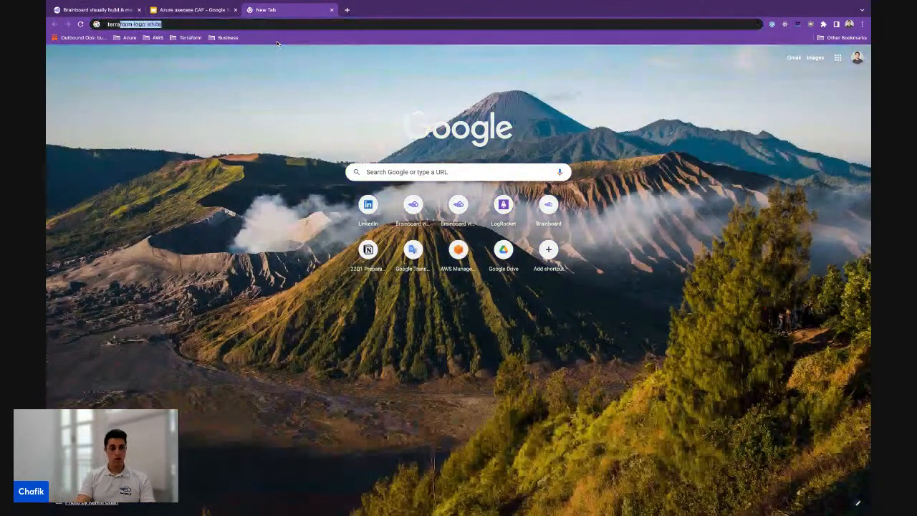
type("form cam")
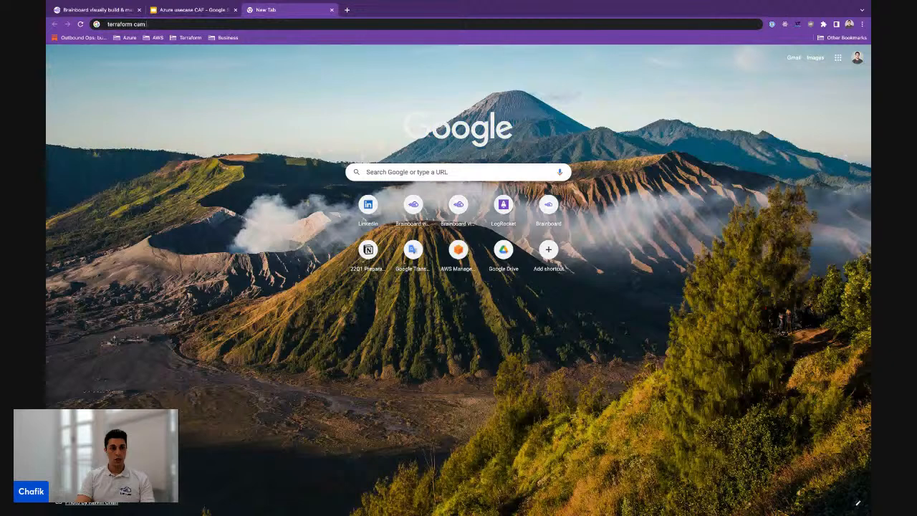
type("f mo")
key("BackSpace")
type("azure")
key("Return")
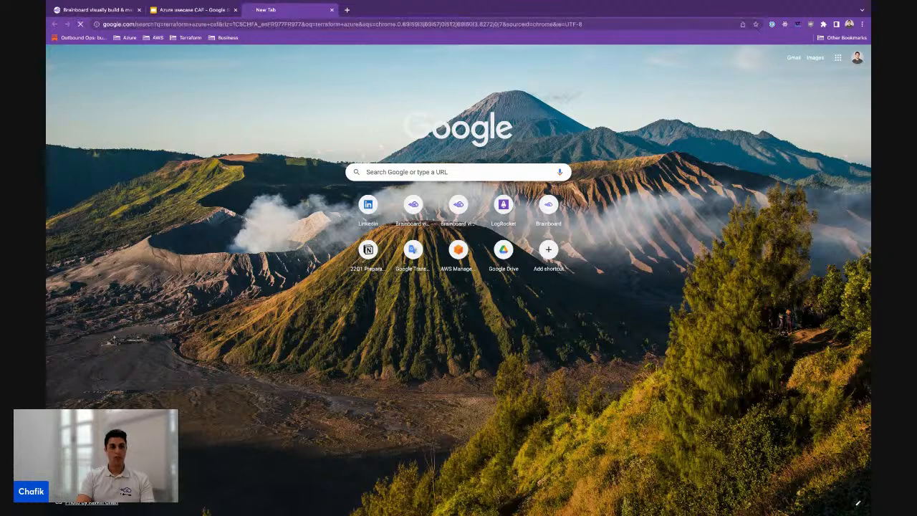
left_click(200, 122)
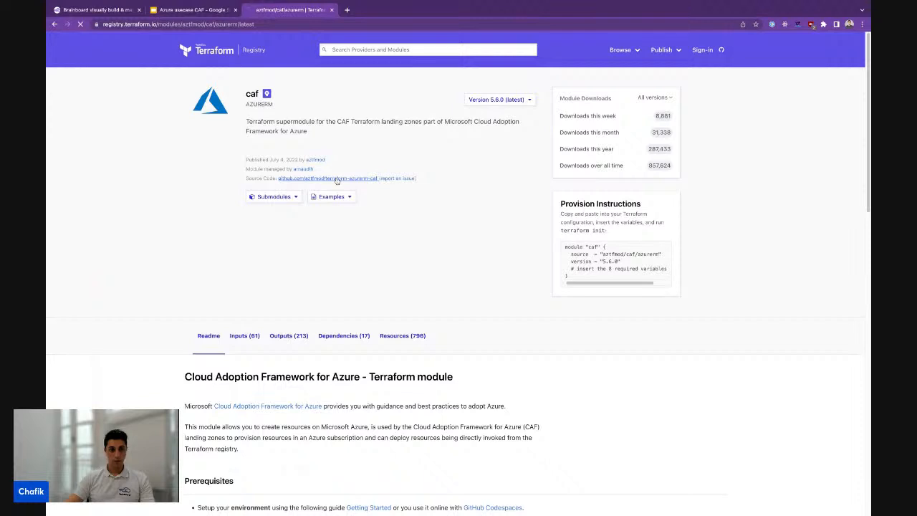
Browse terraform-azurerm-caf on GitHub to modules/compute/container_registry and copy its URL
left_click(336, 179)
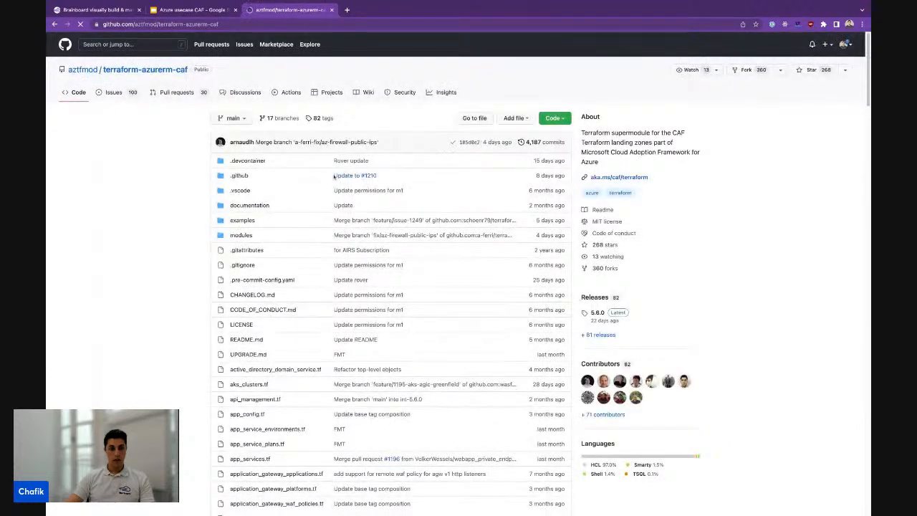
left_click(236, 236)
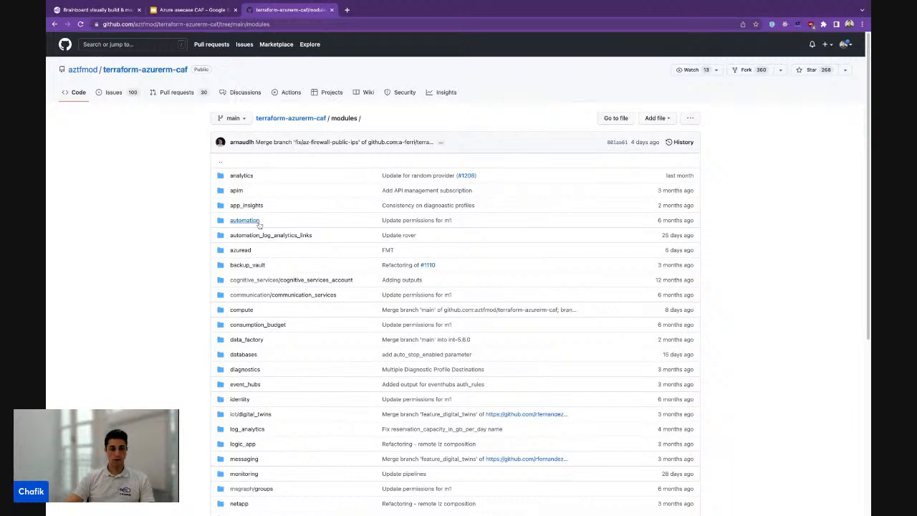
scroll(260, 222, "down", 3)
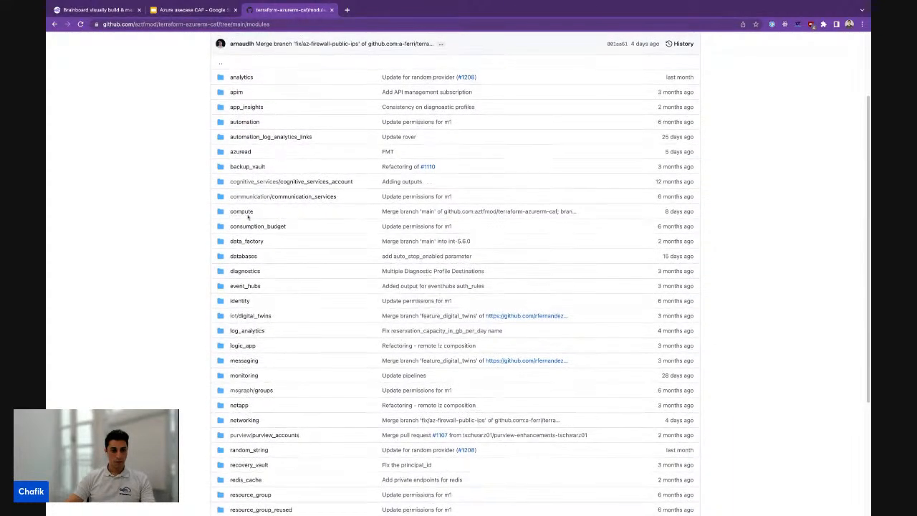
left_click(242, 212)
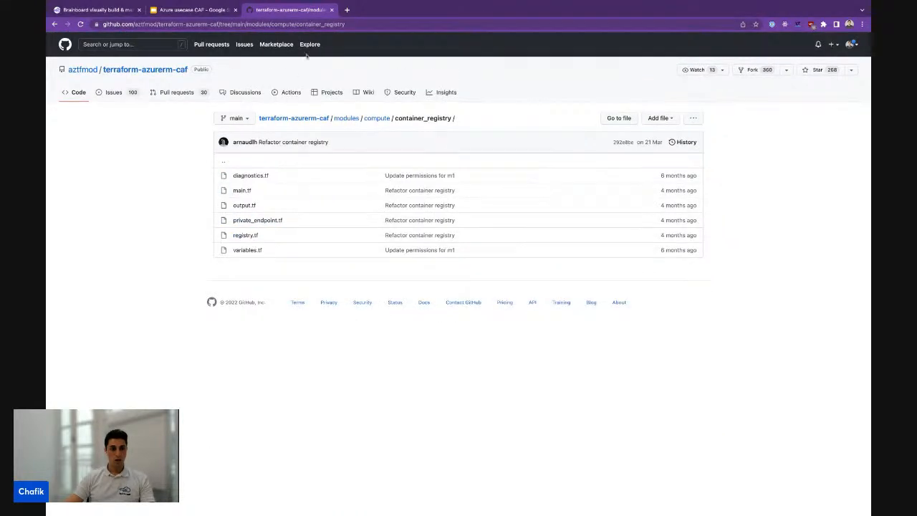
left_click(351, 27)
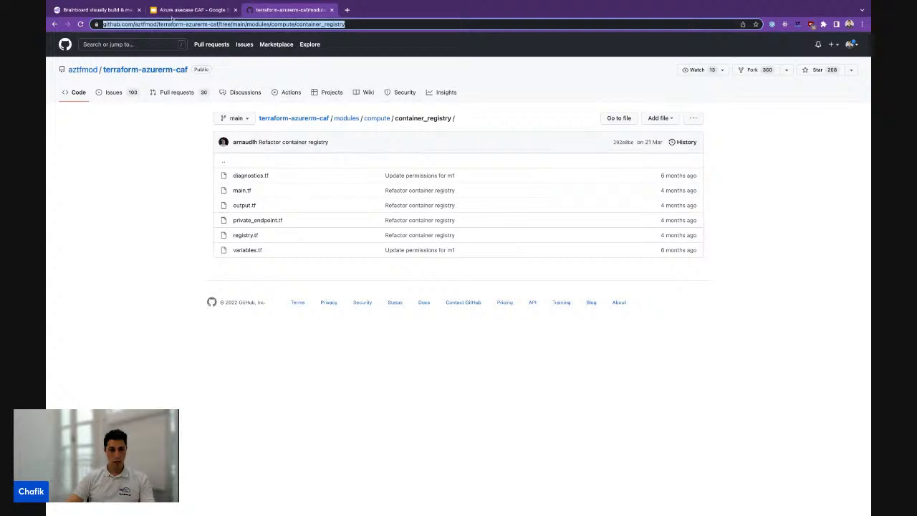
left_click(93, 10)
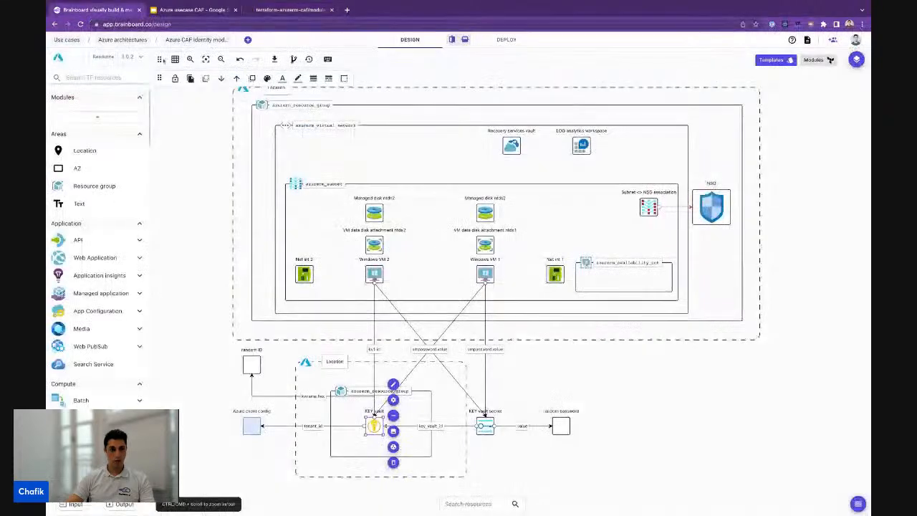
Import the GitHub container_registry folder as a new architecture named compute/container_registry
left_click(247, 39)
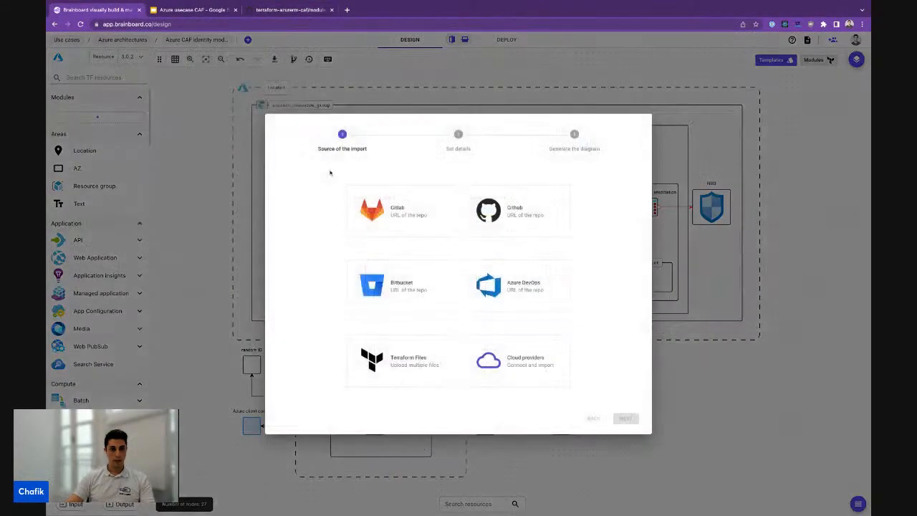
left_click(513, 209)
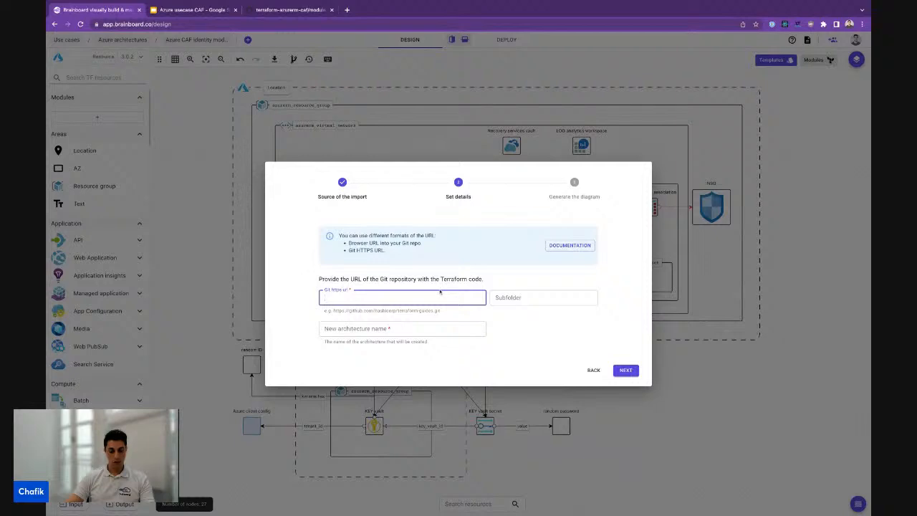
type("https://github.com/aztfmod/terraform-azurerm-caf")
left_click(449, 328)
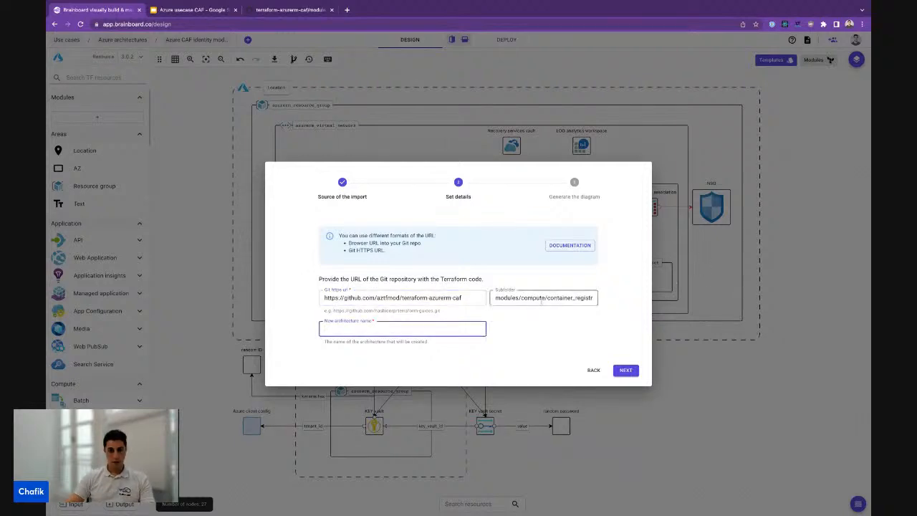
left_click_drag(520, 298, 595, 298)
key("ctrl+c")
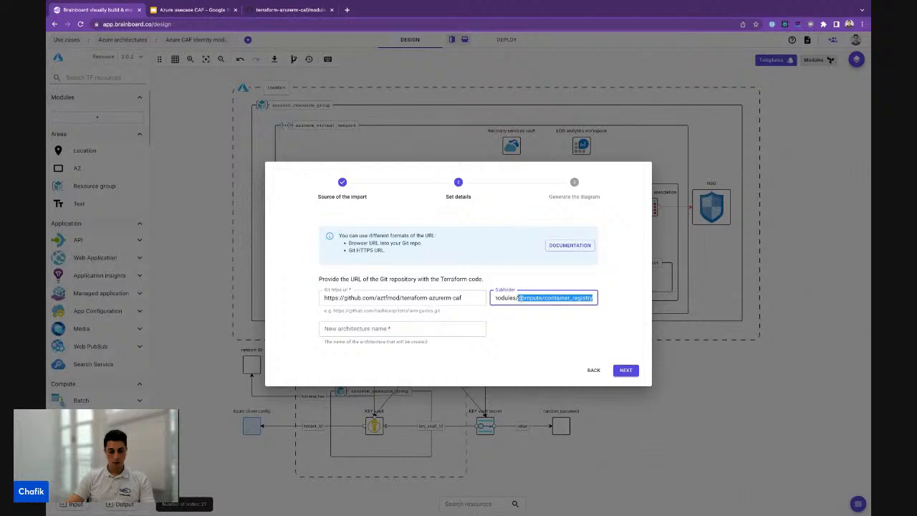
left_click(402, 329)
key("ctrl+v")
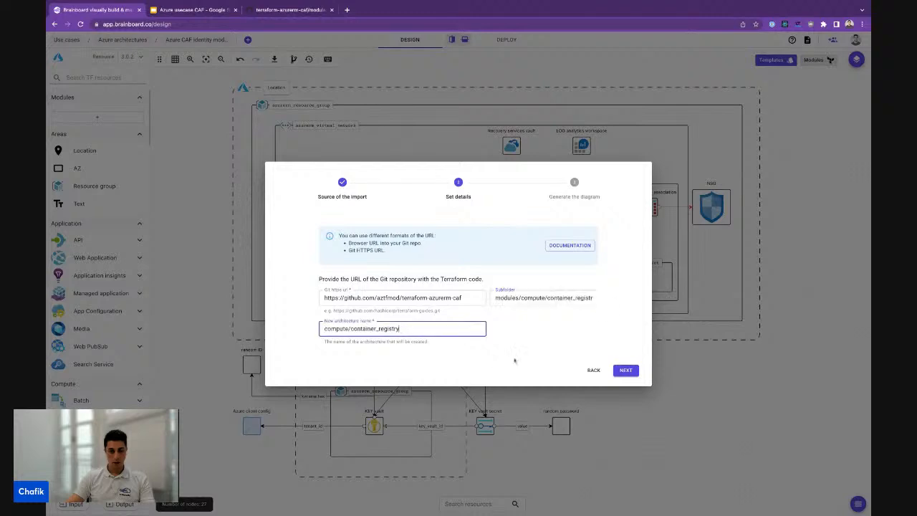
left_click(625, 371)
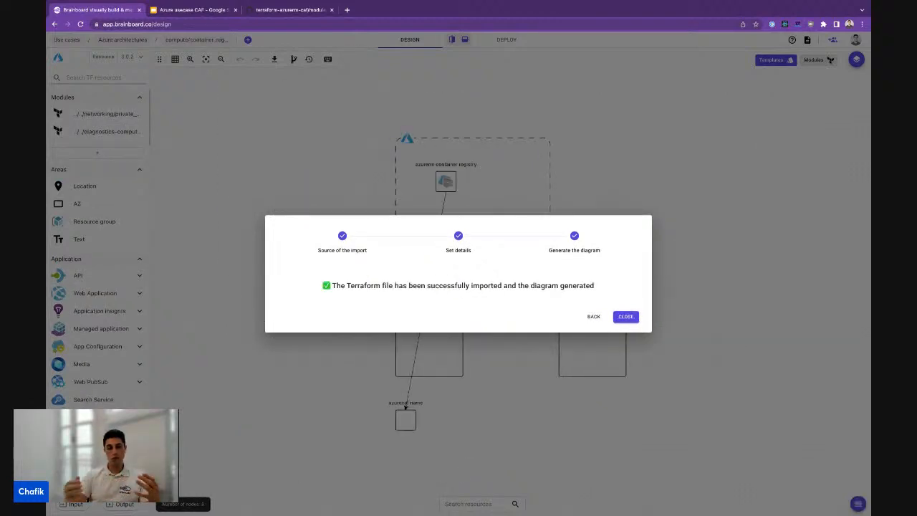
Collapse the diagnostics module to a bar and drag the azurecaf name node beside the registry
left_click(626, 317)
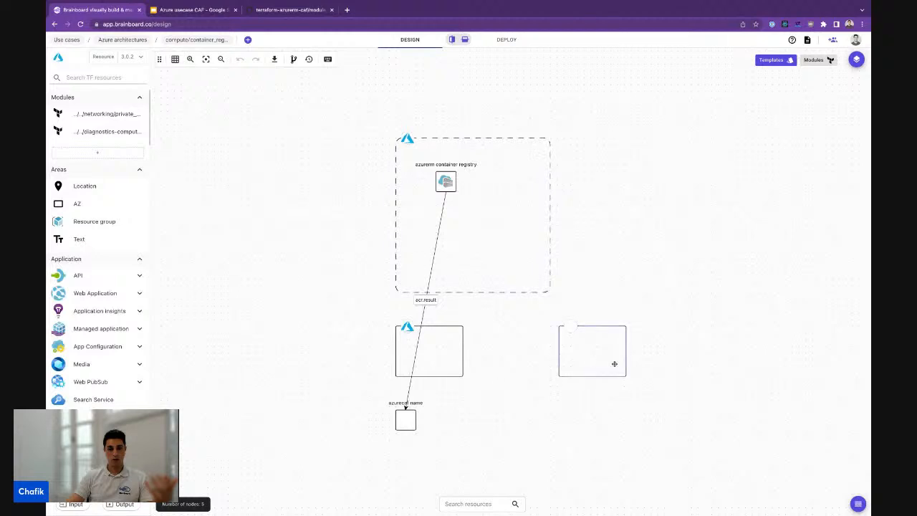
left_click(620, 329)
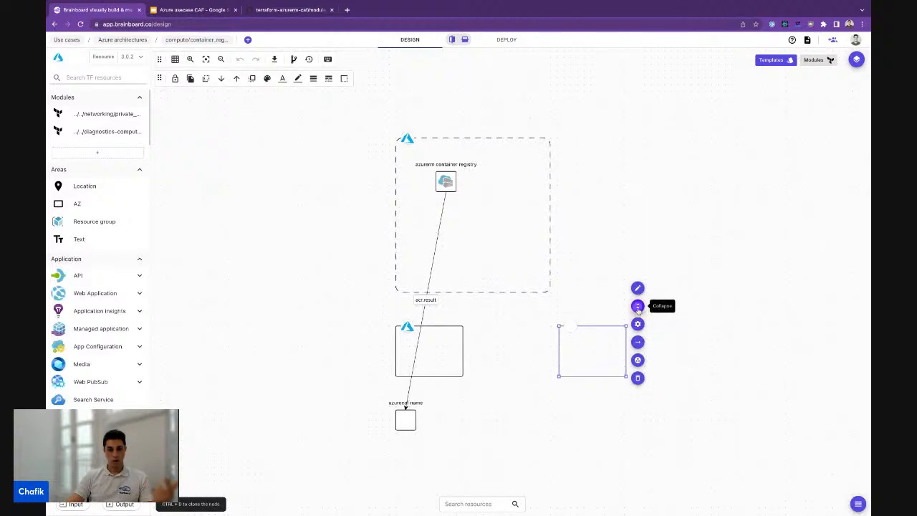
left_click(638, 306)
left_click(442, 346)
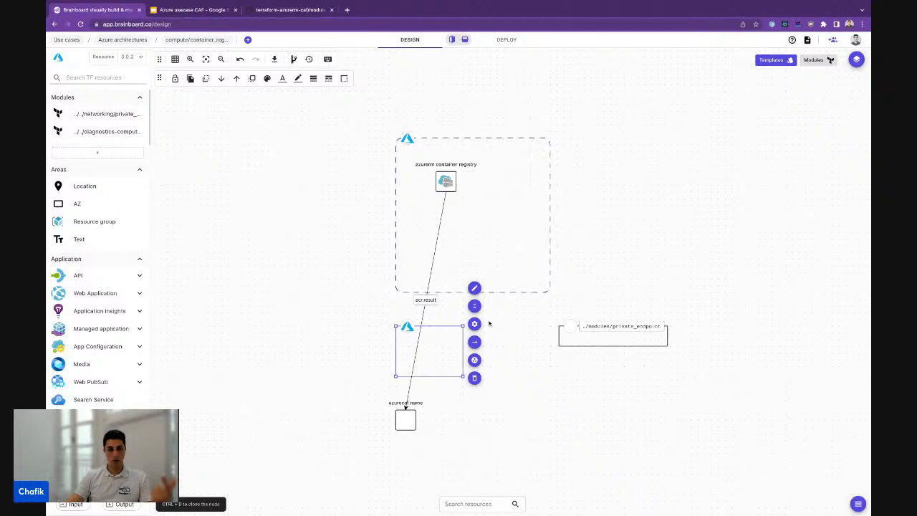
left_click(475, 307)
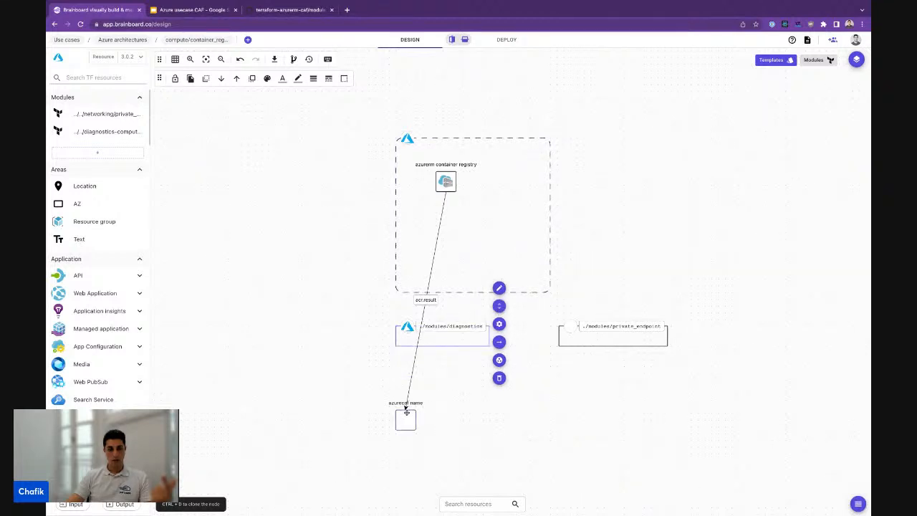
left_click(406, 414)
left_click_drag(406, 413, 312, 181)
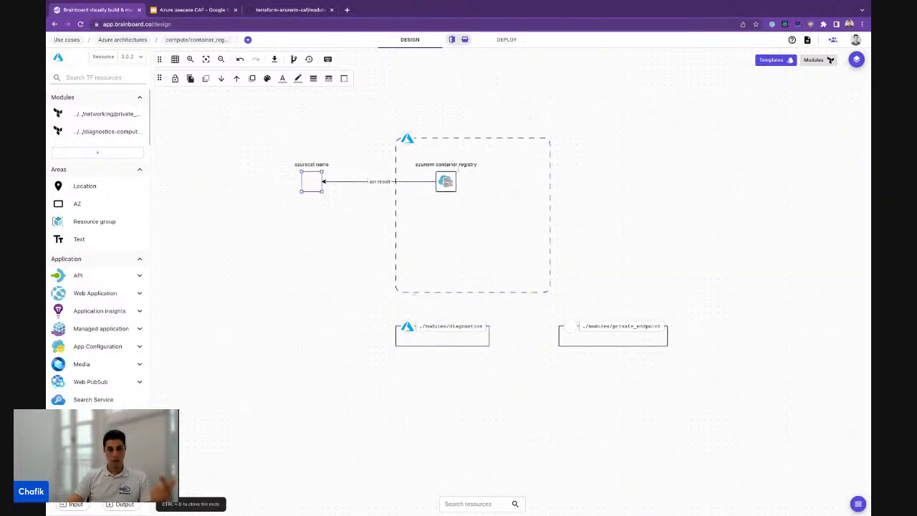
left_click(504, 41)
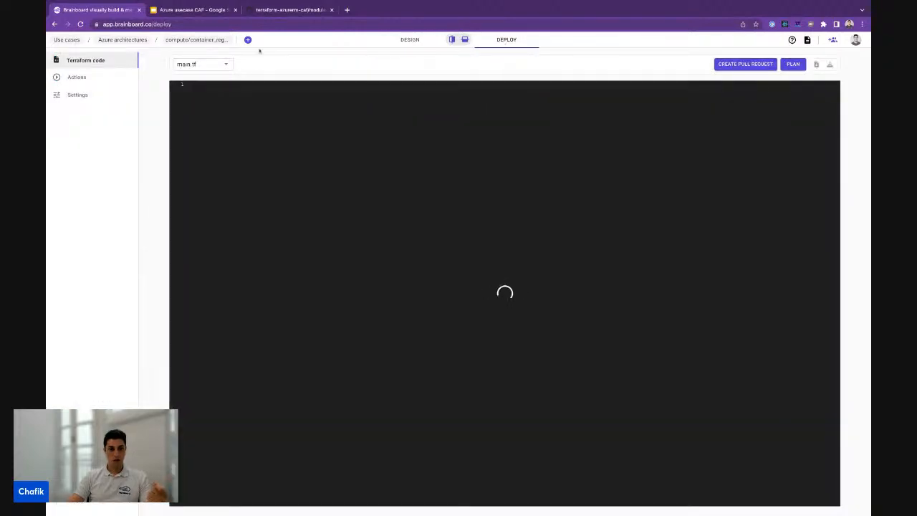
Review the diagnostics and private_endpoint module blocks in main.tf, then return to the diagram
scroll(347, 152, "down", 7)
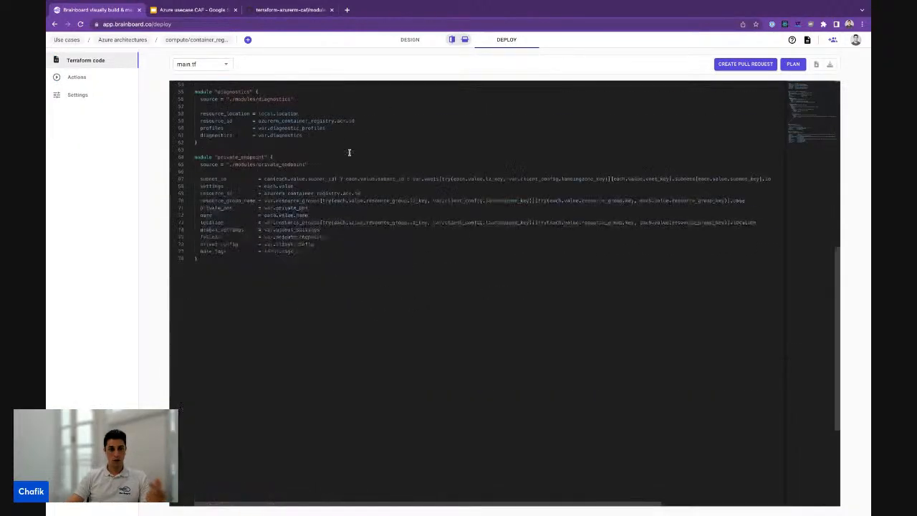
scroll(348, 152, "up", 3)
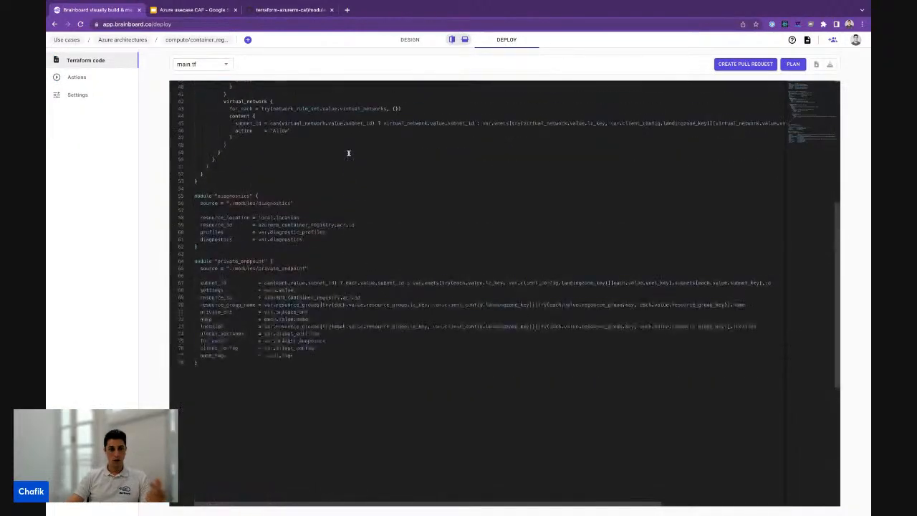
left_click(410, 41)
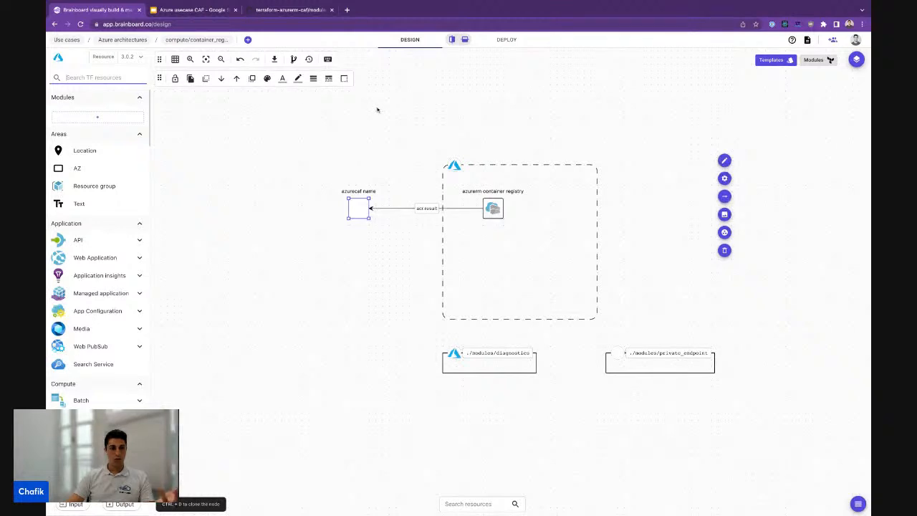
Browse the terraform-azurerm-caf GitHub repository to the modules/compute/aks folder
left_click(300, 11)
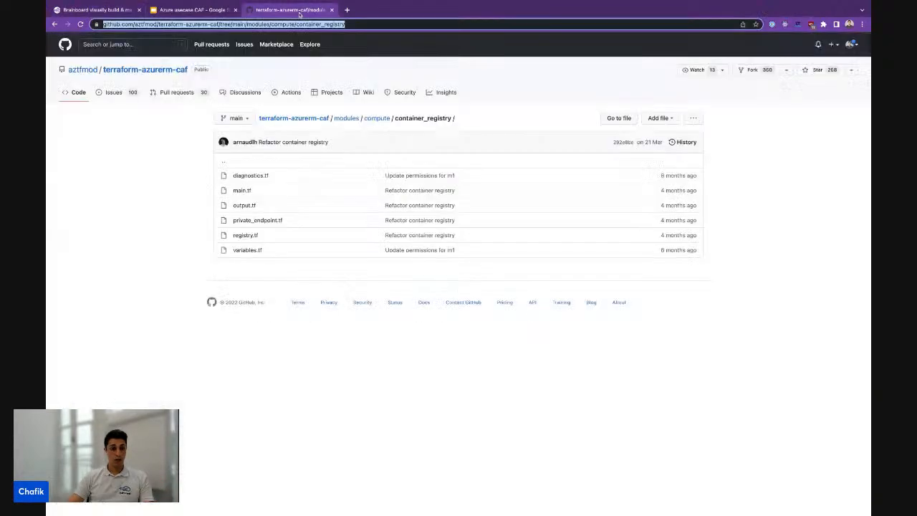
left_click(352, 118)
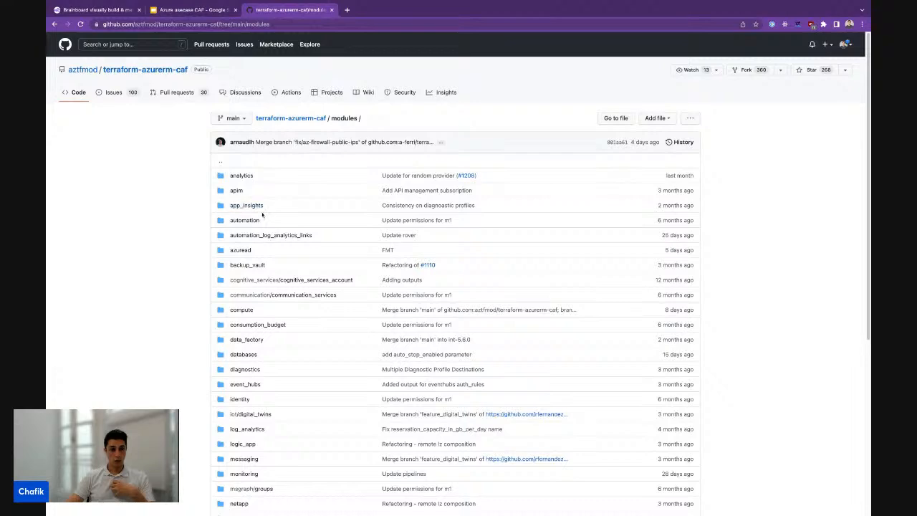
scroll(263, 215, "down", 3)
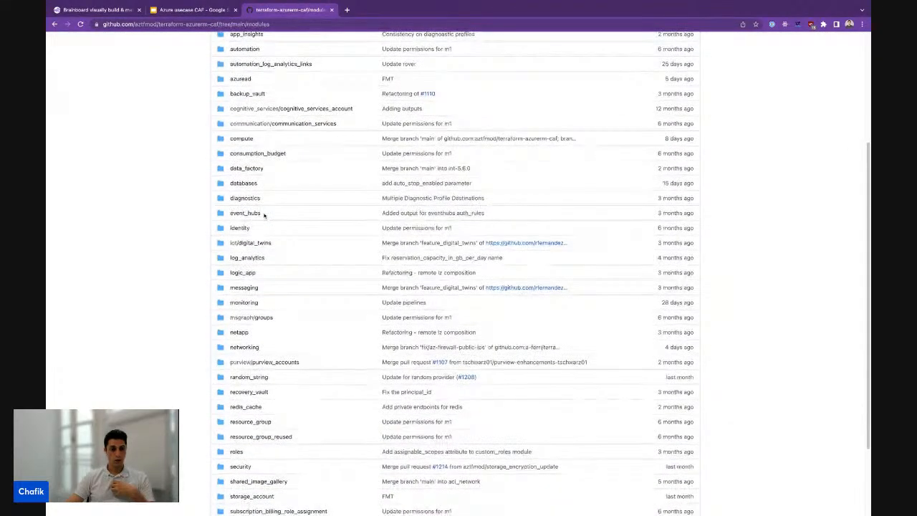
scroll(458, 272, "up", 1)
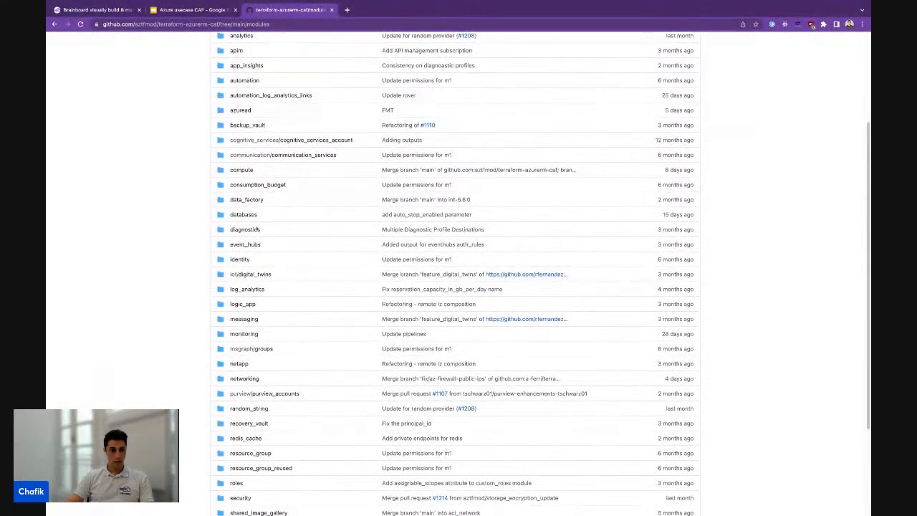
left_click(242, 170)
left_click(235, 158)
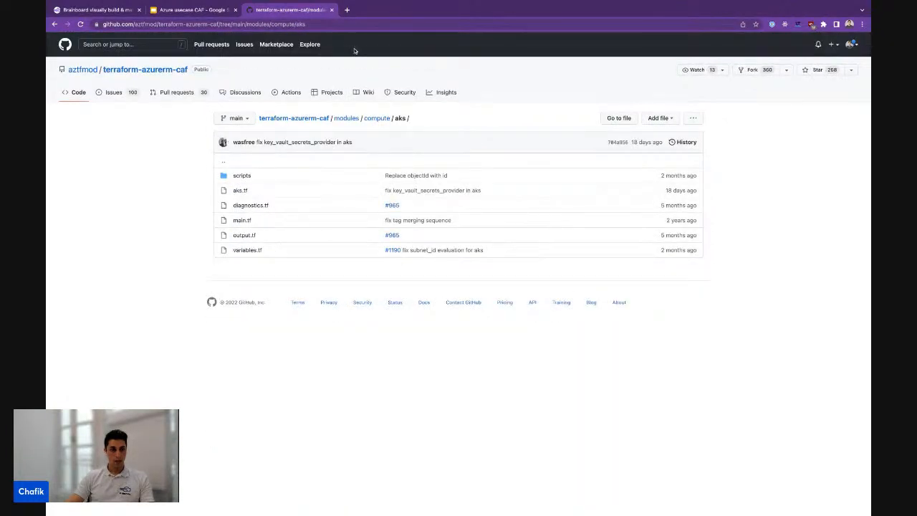
Copy the aks folder's URL and begin a new architecture back in Brainboard
left_click(353, 27)
key("ctrl+c")
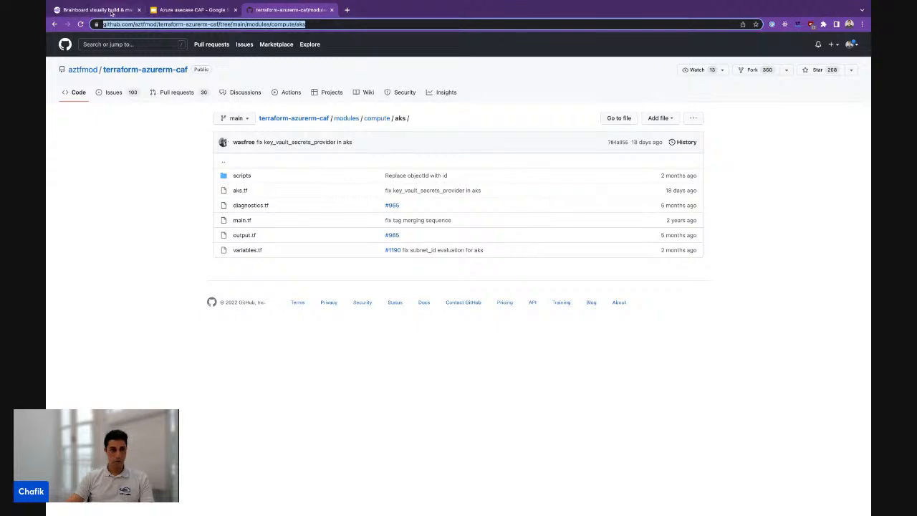
left_click(93, 9)
left_click(247, 40)
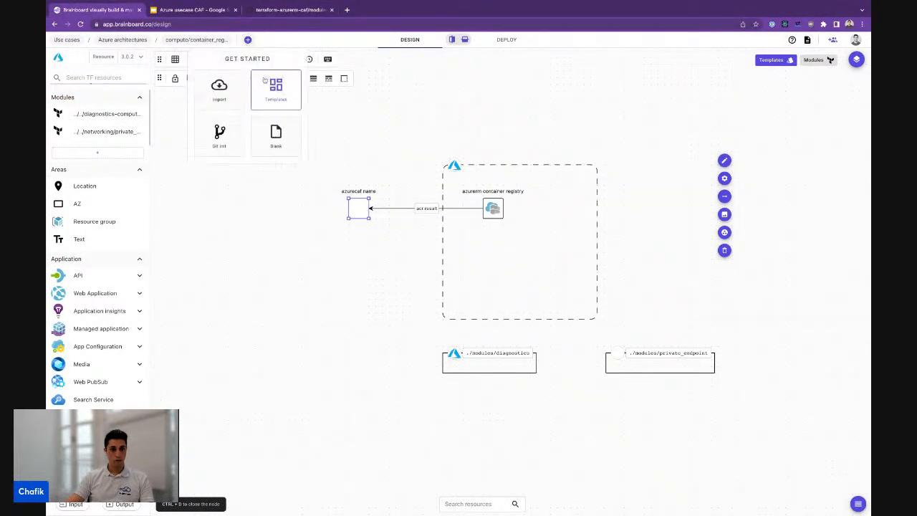
Import the GitHub aks module from subfolder modules/compute/aks as architecture 'compute/aks'
left_click(235, 89)
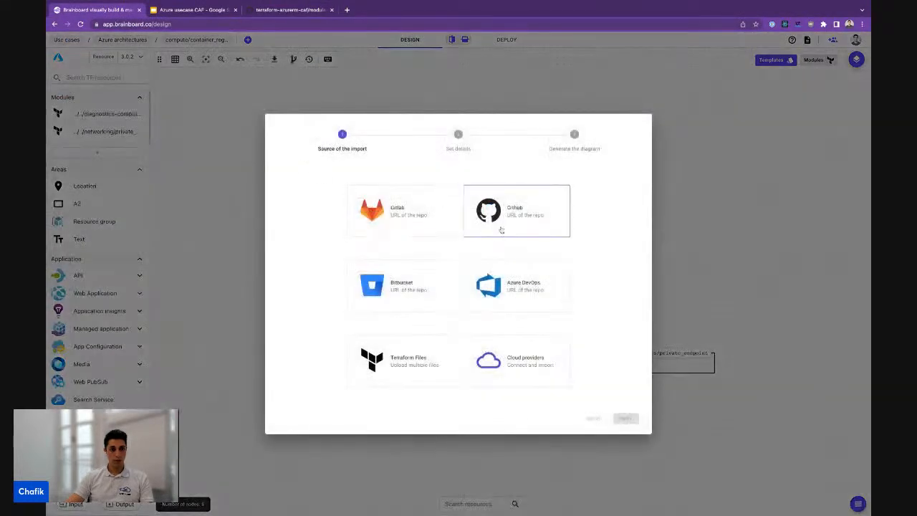
left_click(502, 222)
key("ctrl+v")
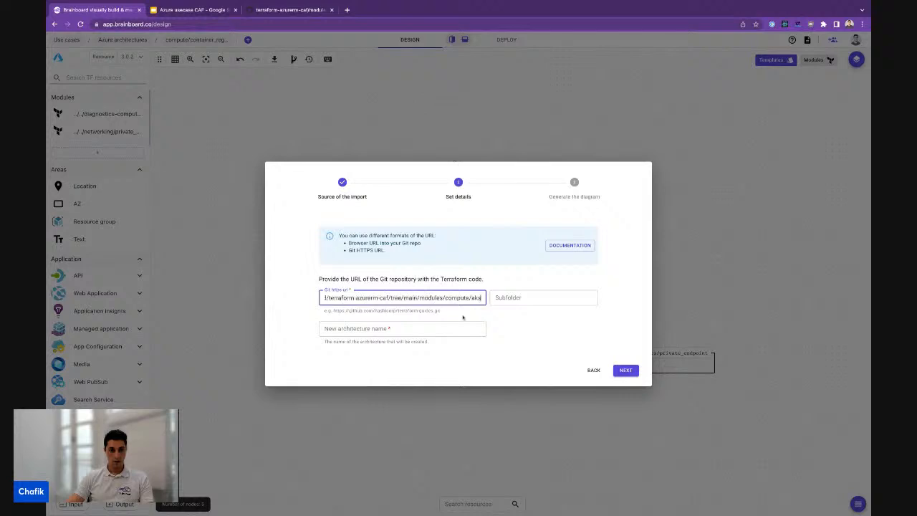
left_click(522, 298)
key("shift+super+Right")
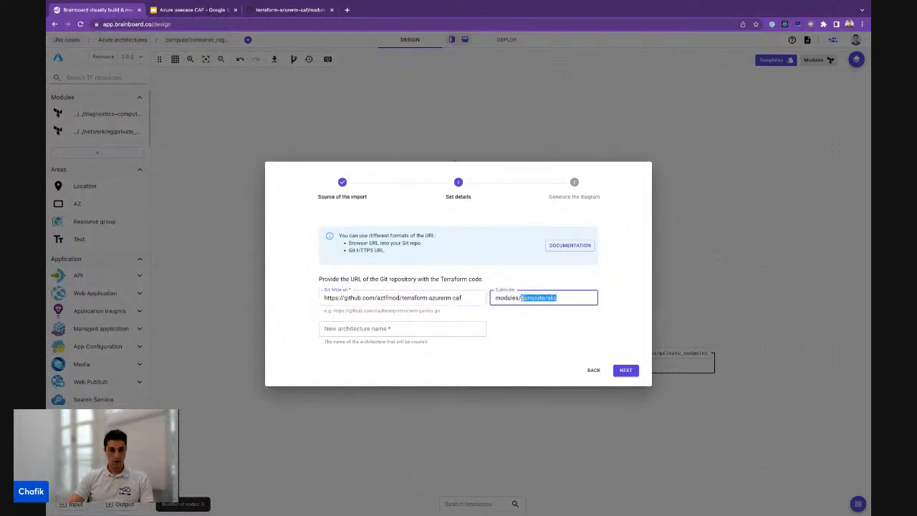
key("ctrl+c")
key("Tab")
key("ctrl+v")
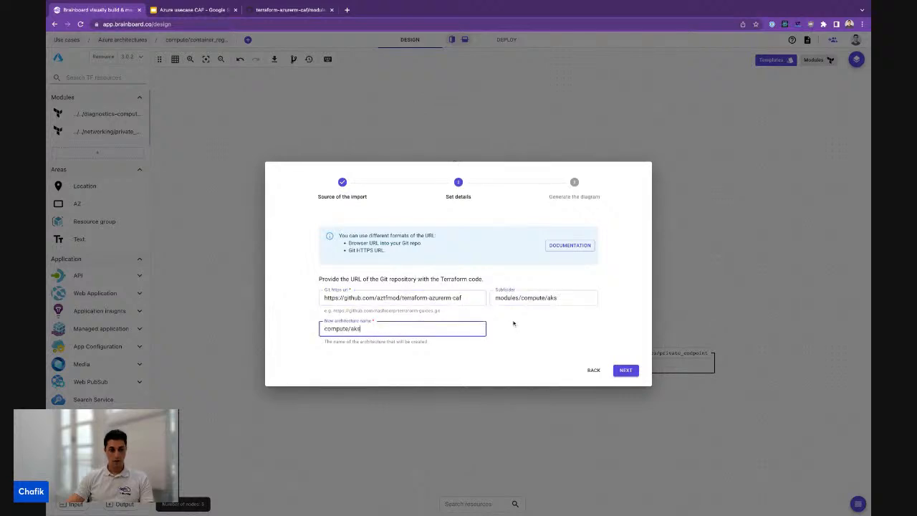
left_click(626, 370)
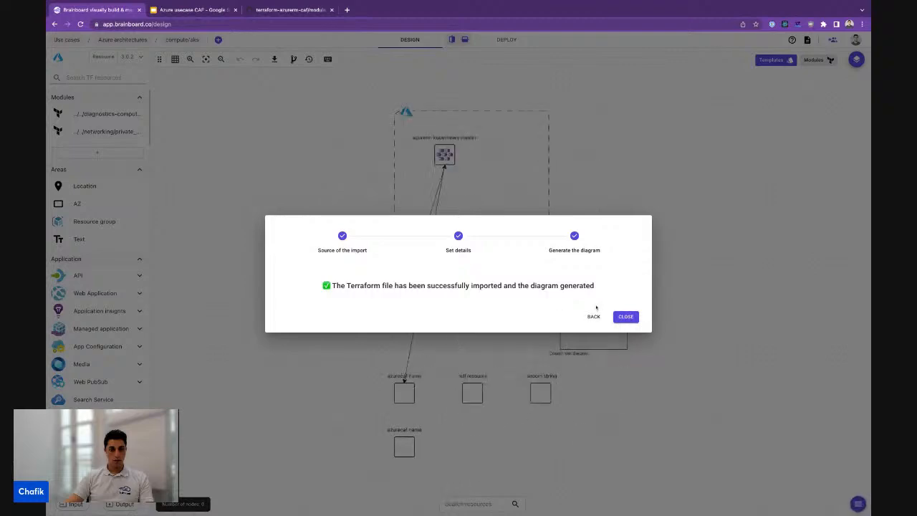
left_click(620, 317)
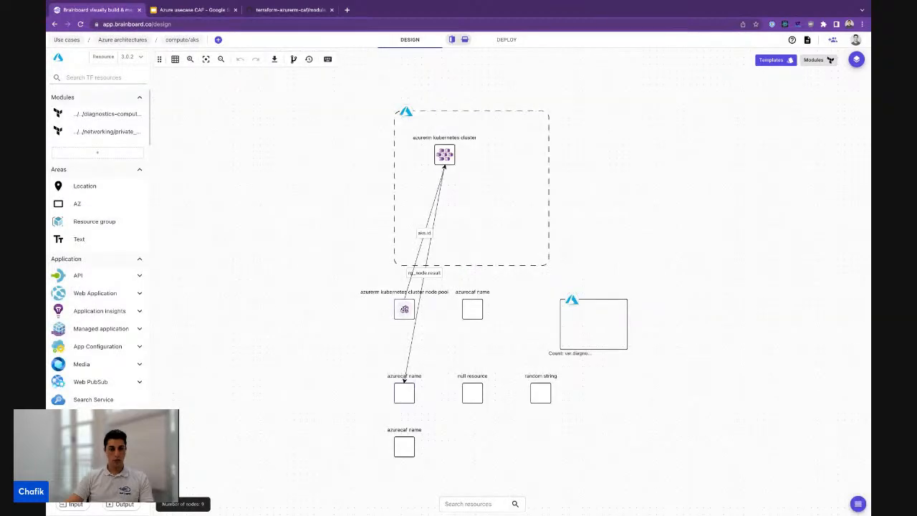
Place the node pool beside the kubernetes cluster and collapse the diagnostics module box
left_click_drag(404, 309, 327, 168)
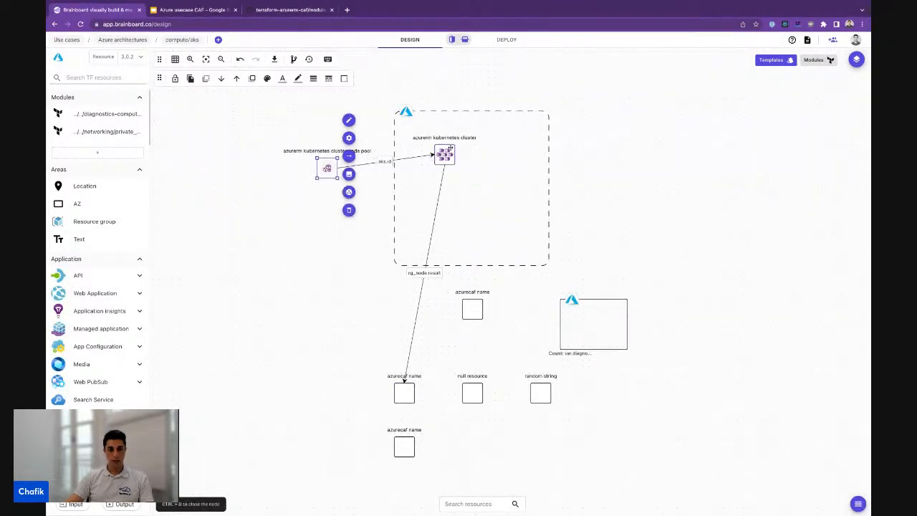
left_click(293, 175)
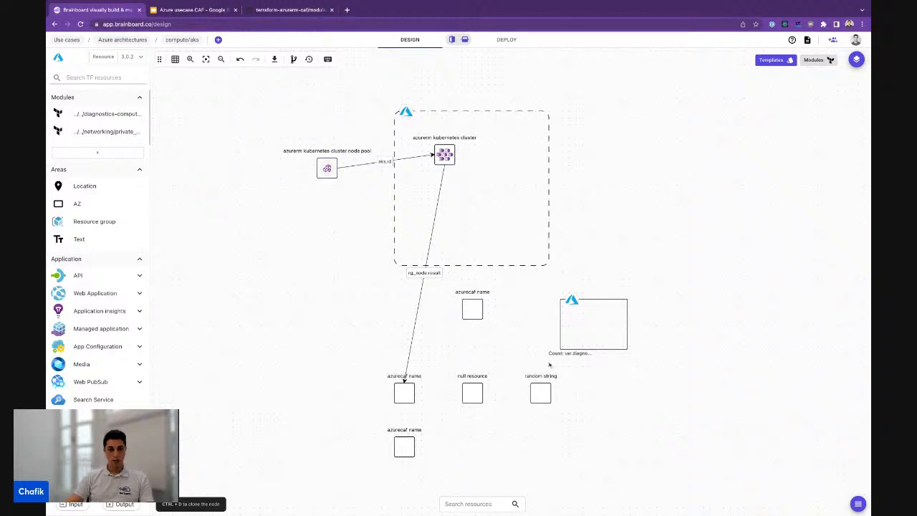
left_click(629, 324)
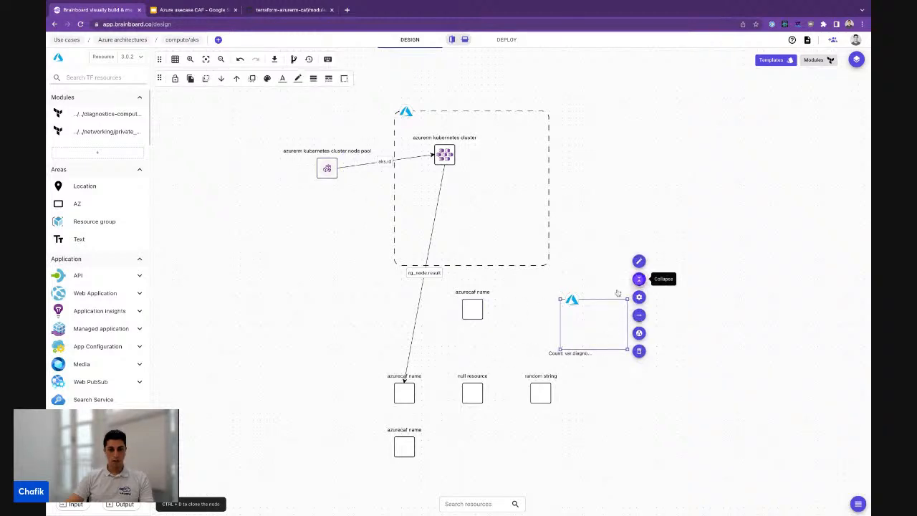
left_click(640, 279)
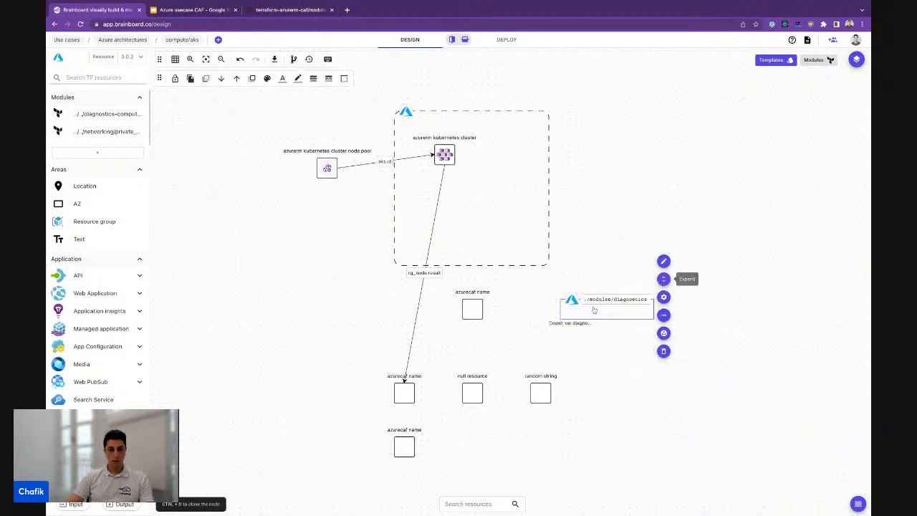
left_click(664, 297)
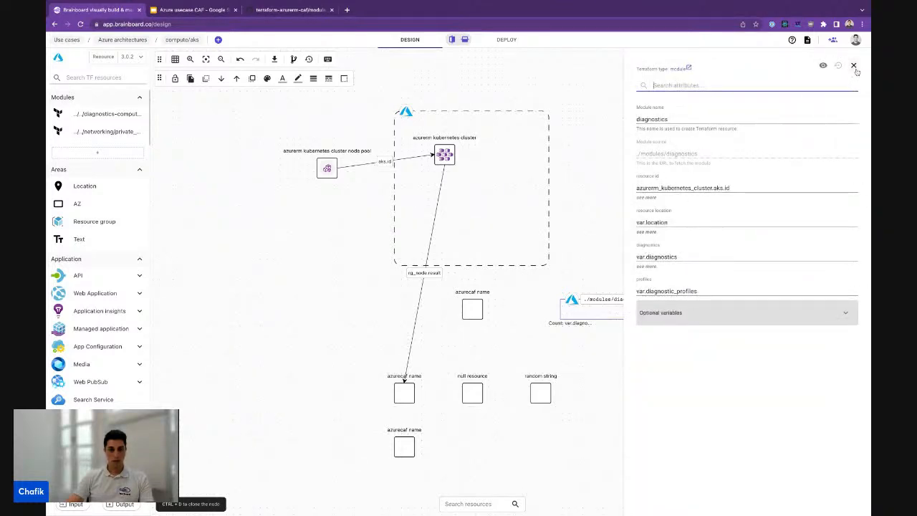
Open the 'Azure usecase webinar' architecture under Cloud strategies > Trainings
left_click(852, 65)
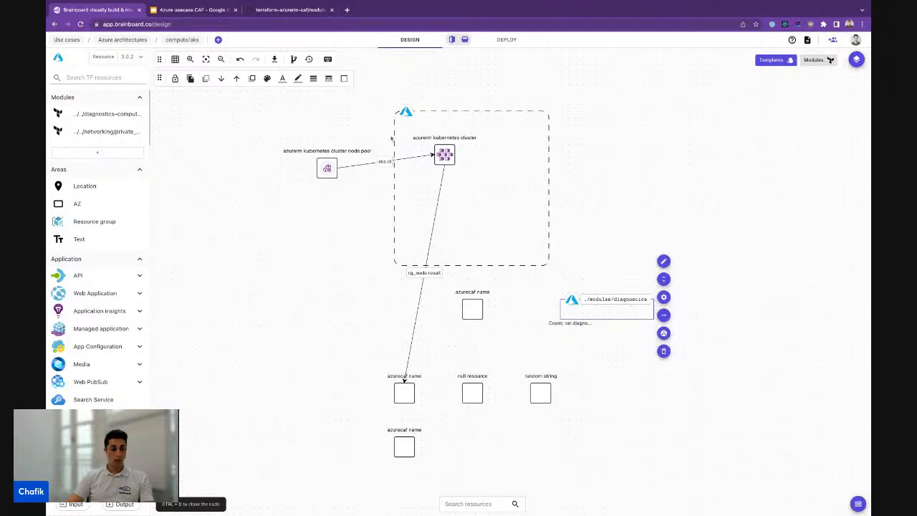
left_click(176, 41)
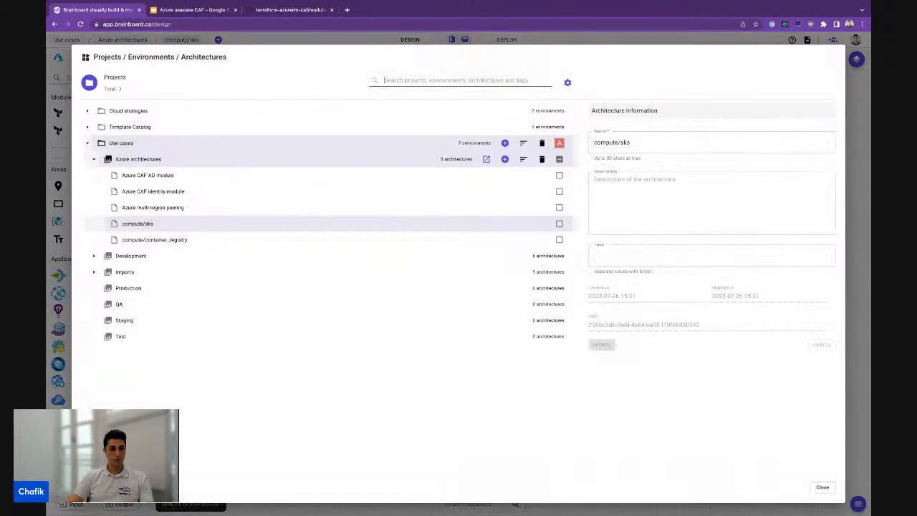
left_click(180, 117)
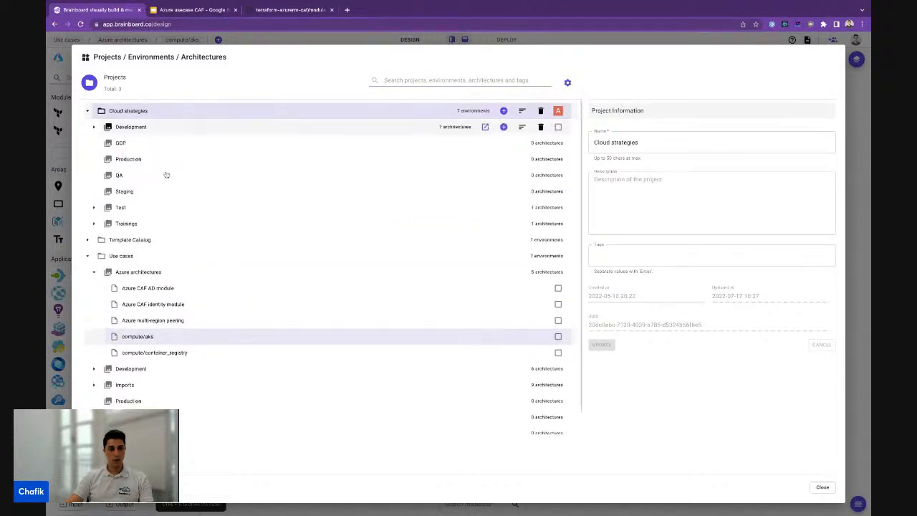
left_click(177, 223)
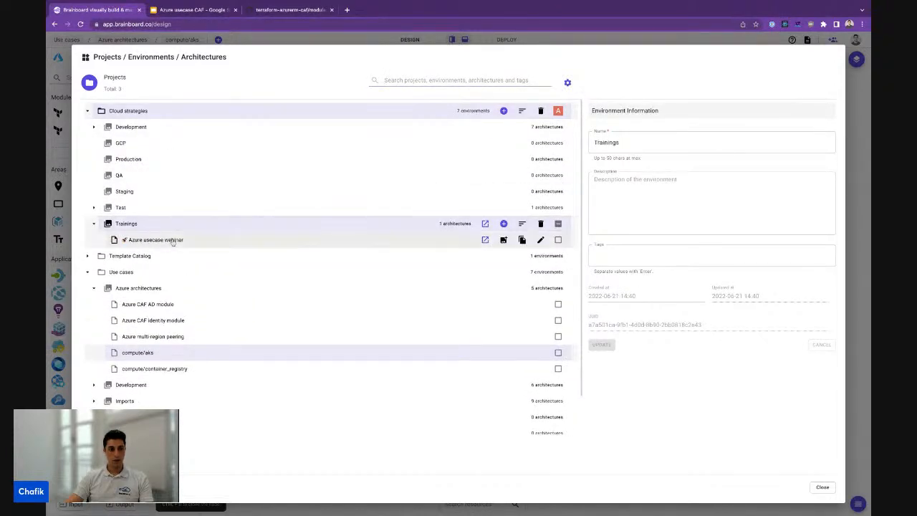
left_click(172, 240)
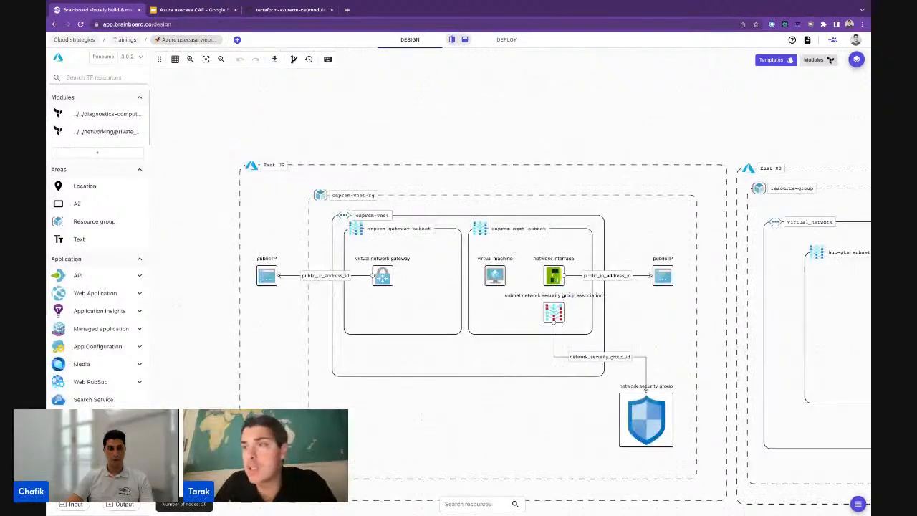
Pan and zoom the diagram onto the East US hub virtual network and its subnets
scroll(357, 241, "right", 5)
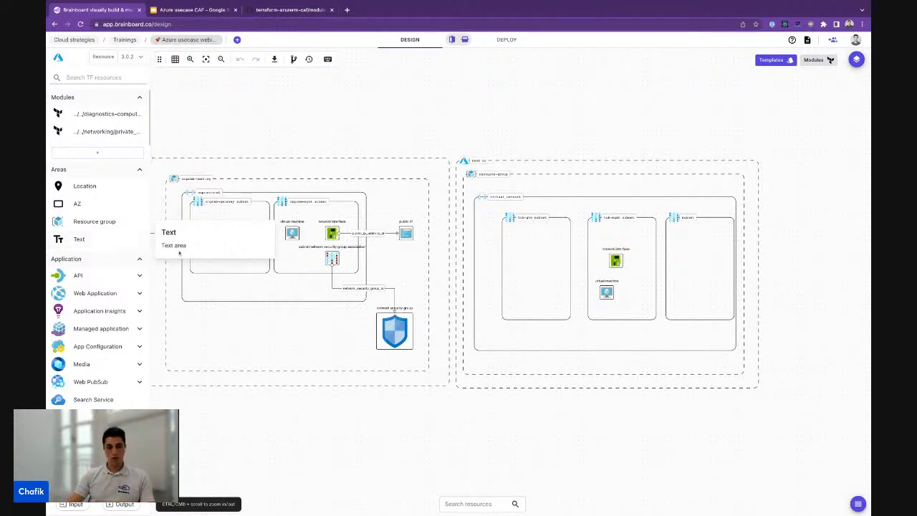
scroll(378, 269, "right", 3)
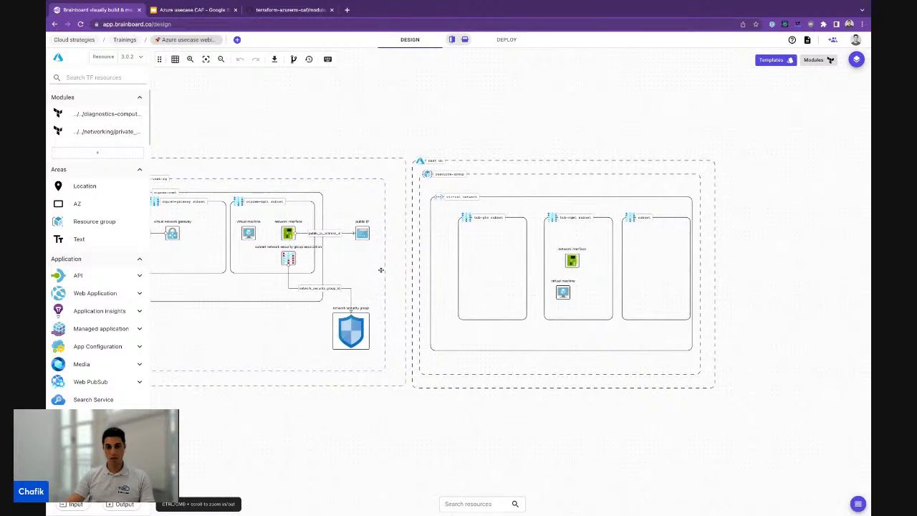
scroll(487, 258, "up", 3, "ctrl")
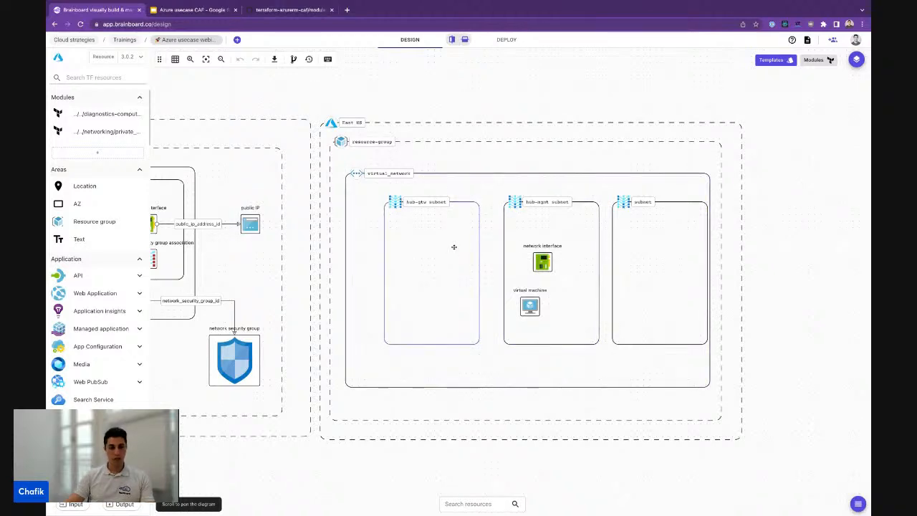
Shift the hub-gtw, hub-mgmt and third subnets to the left
left_click_drag(449, 248, 453, 247)
left_click_drag(591, 231, 568, 231)
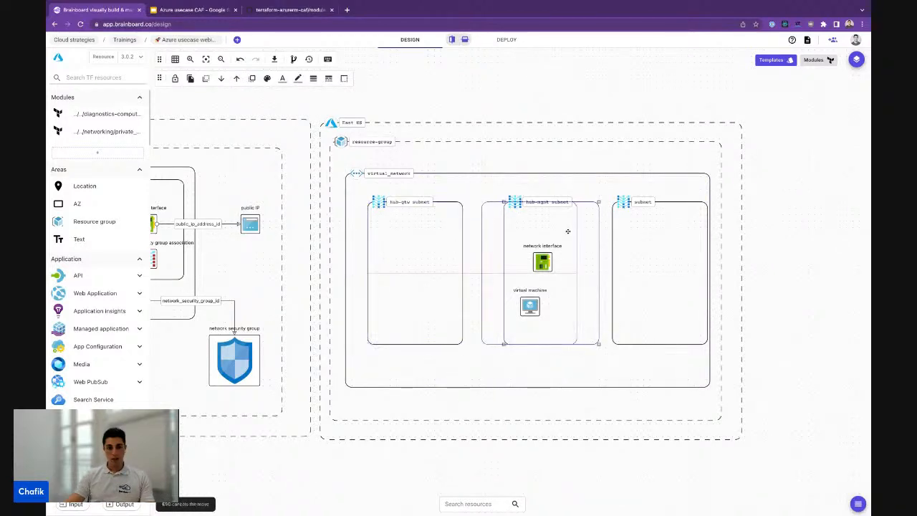
left_click(599, 231)
left_click_drag(652, 231, 650, 231)
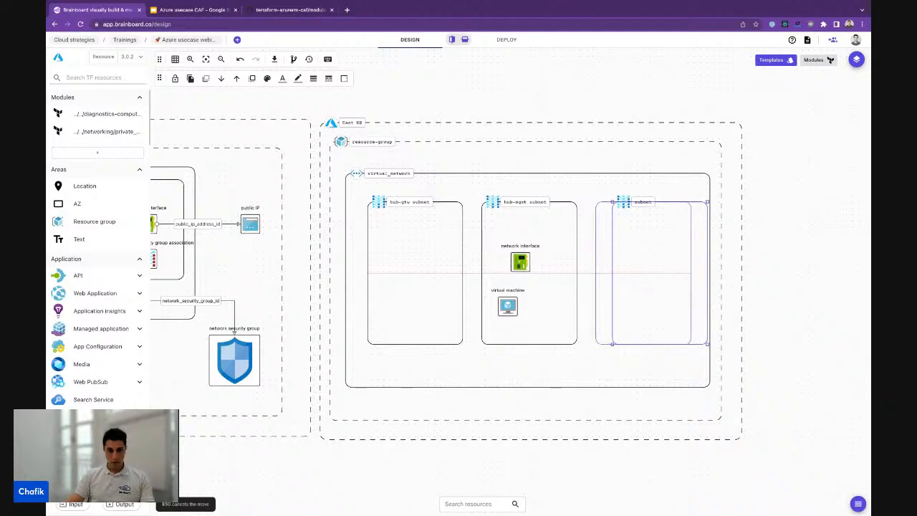
left_click(649, 230)
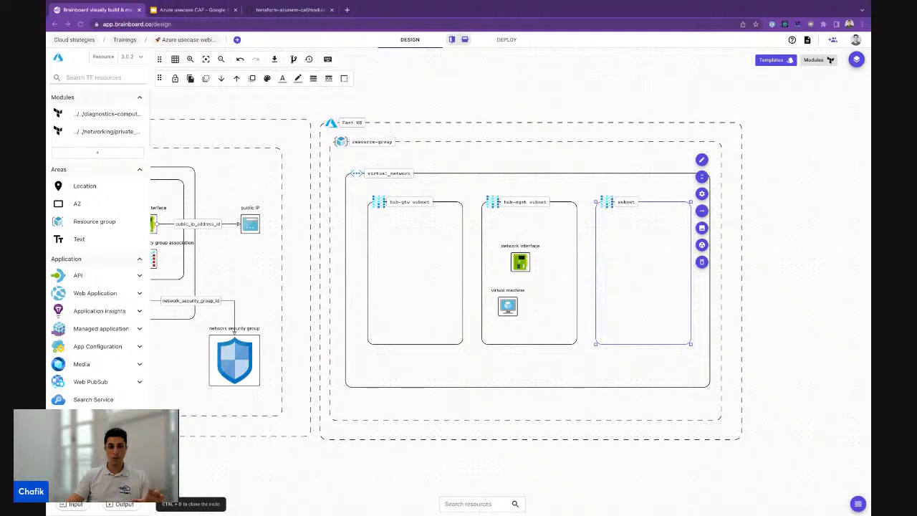
Widen the East US, resource-group and virtual_network boxes to the right
scroll(564, 222, "right", 3)
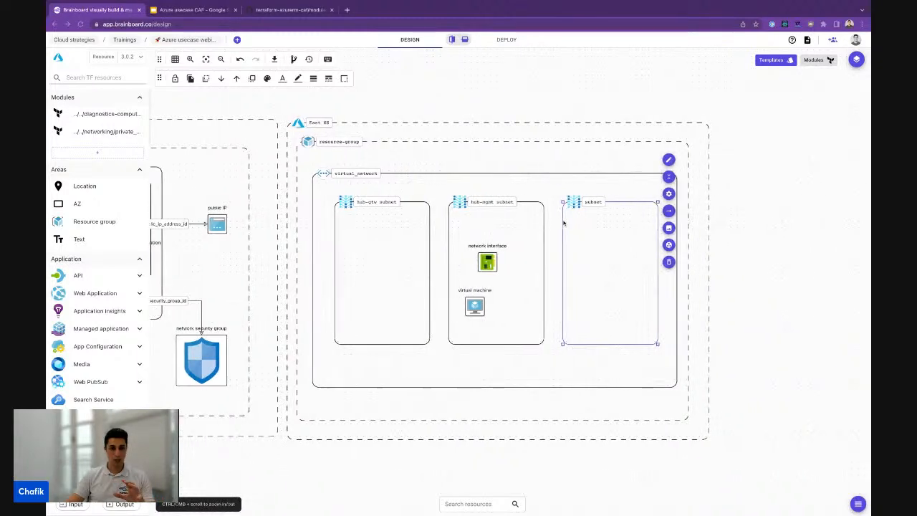
scroll(563, 223, "right", 1)
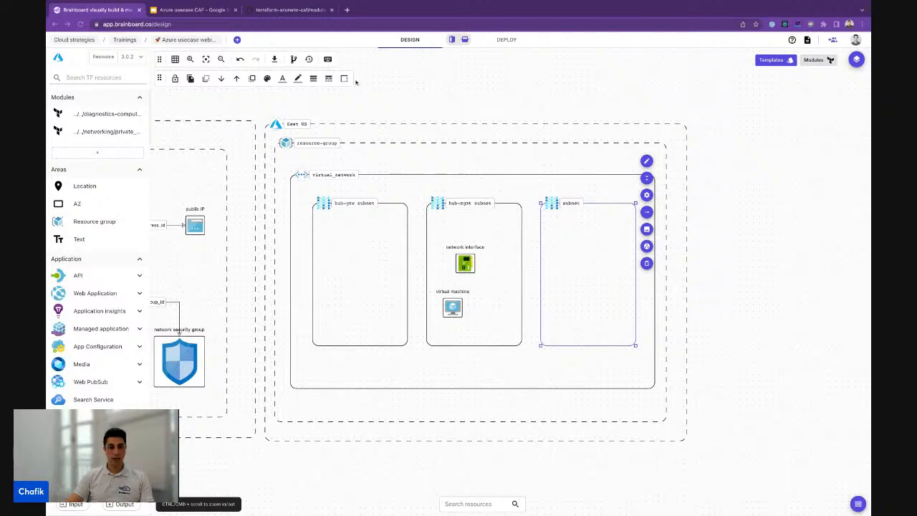
left_click(677, 217)
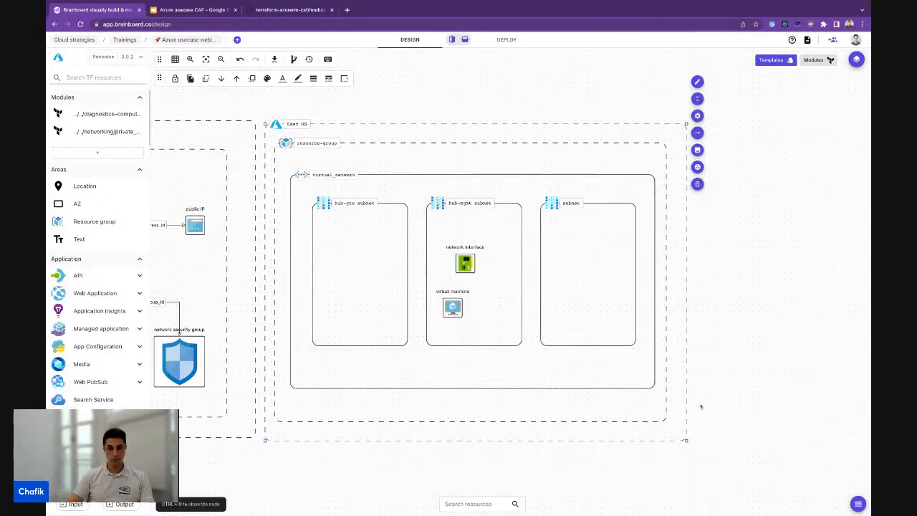
left_click_drag(686, 440, 799, 441)
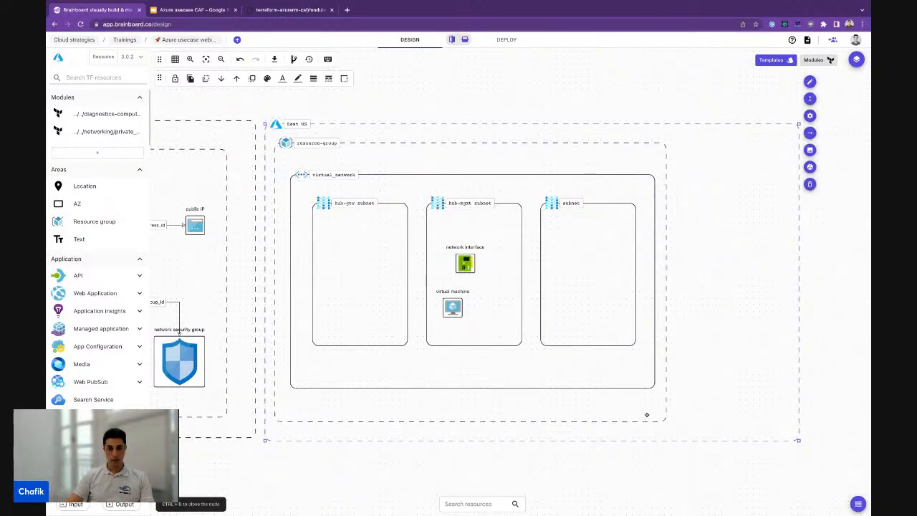
left_click(647, 416)
left_click_drag(666, 421, 763, 419)
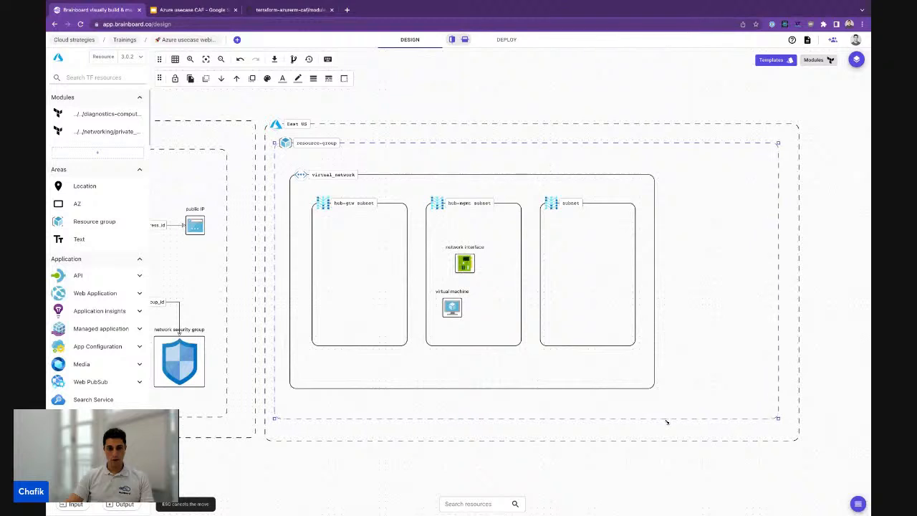
left_click(654, 387)
left_click_drag(653, 388, 702, 388)
left_click(106, 77)
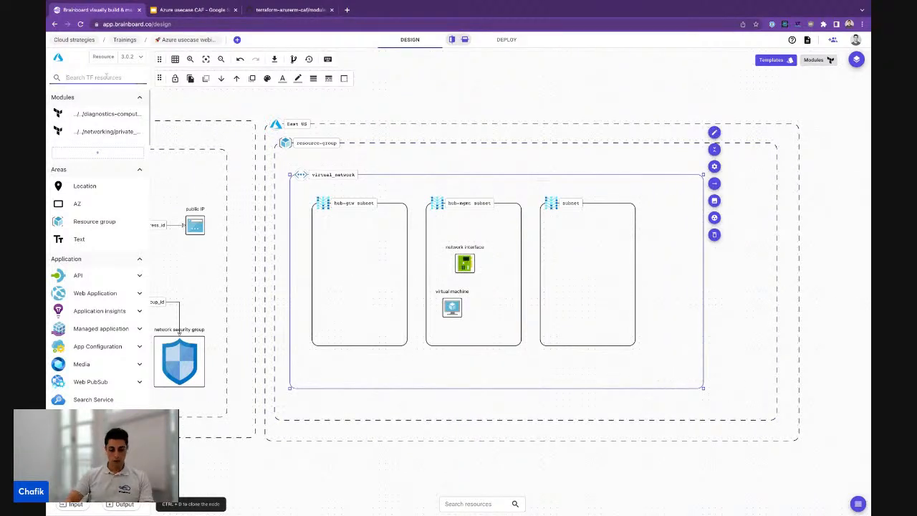
Add a Public IP resource from a 'public' search into the hub resource-group
type("public")
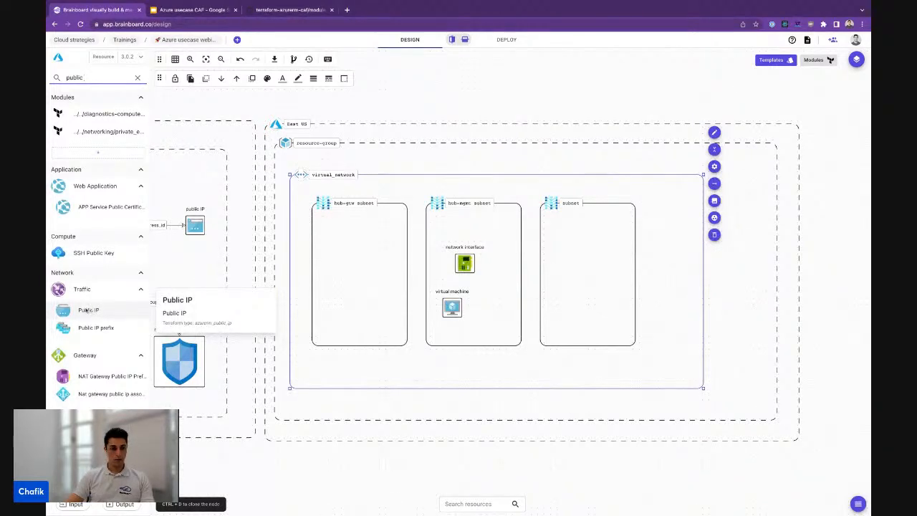
left_click_drag(86, 310, 736, 254)
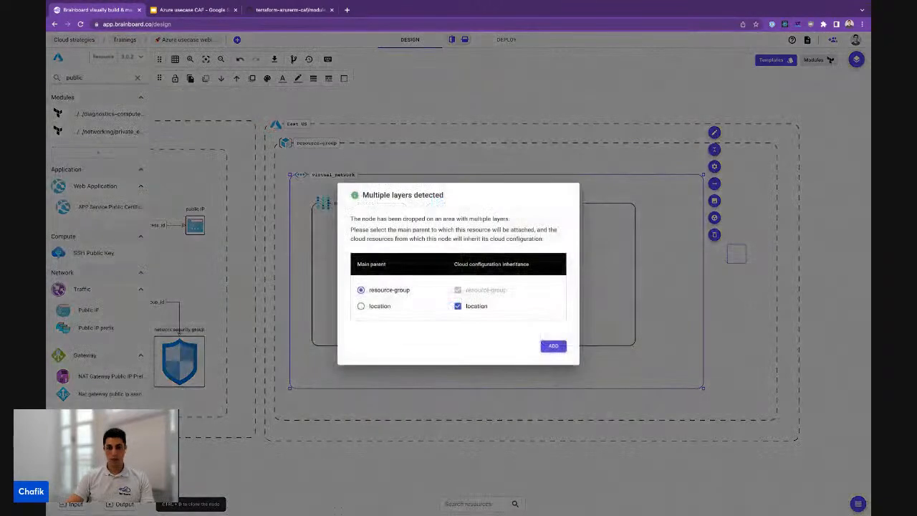
left_click(552, 345)
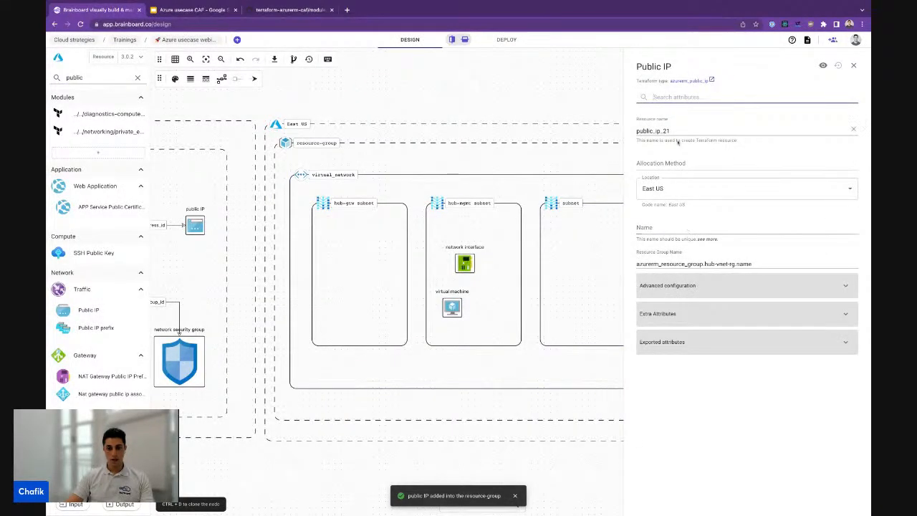
left_click(682, 131)
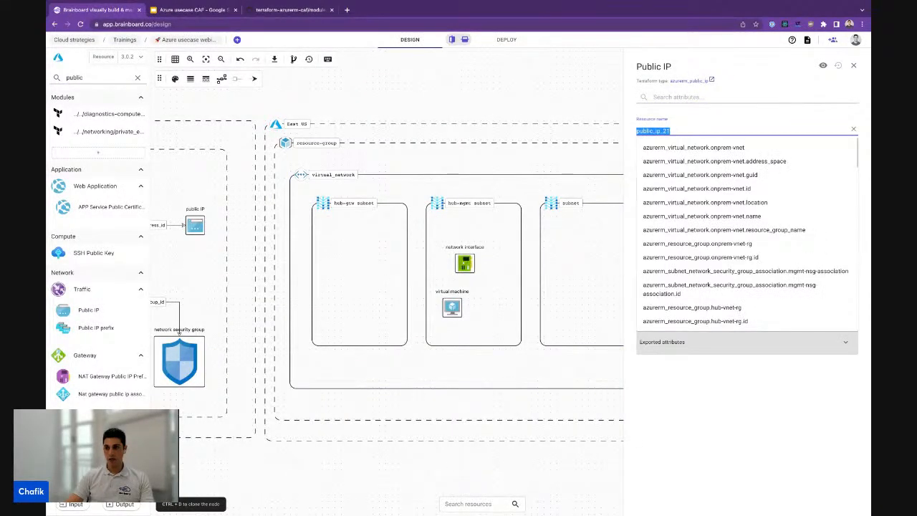
key("Escape")
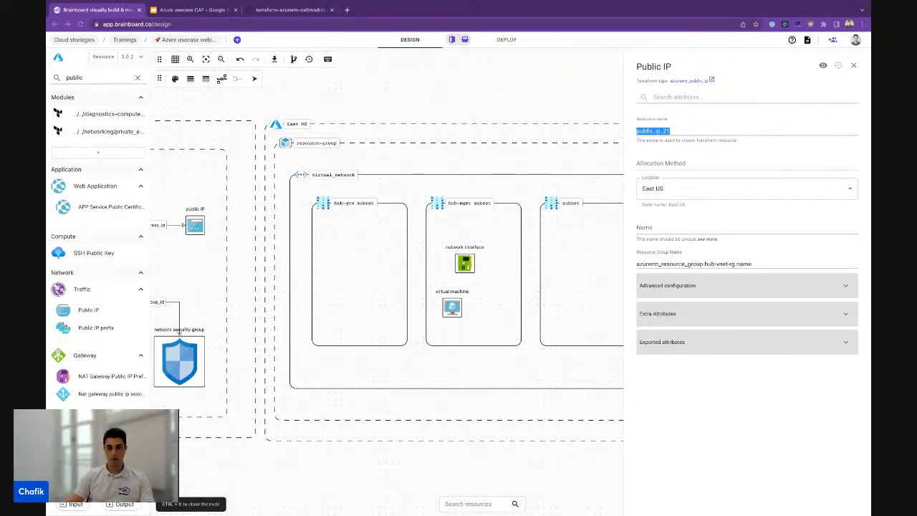
Set both the resource name and Azure name of the public IP to hub-pub-ip
key("super+Tab")
type("hub")
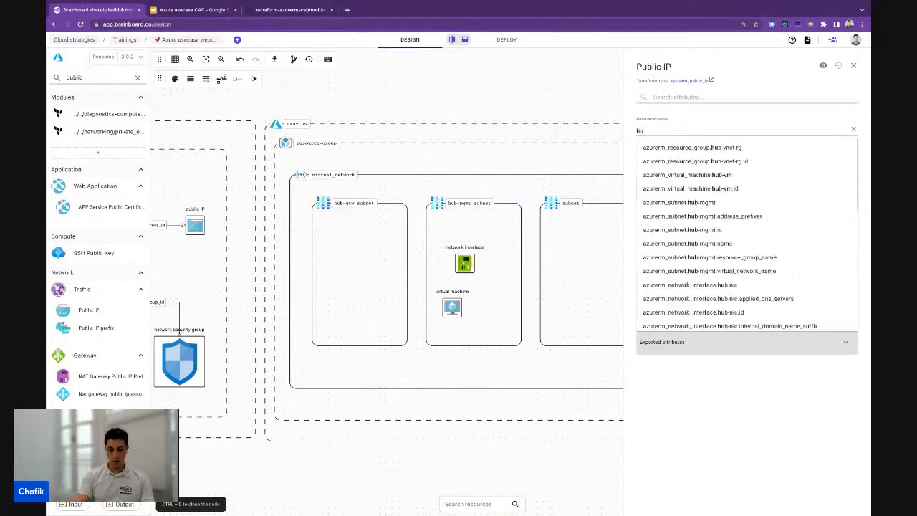
type("-pub")
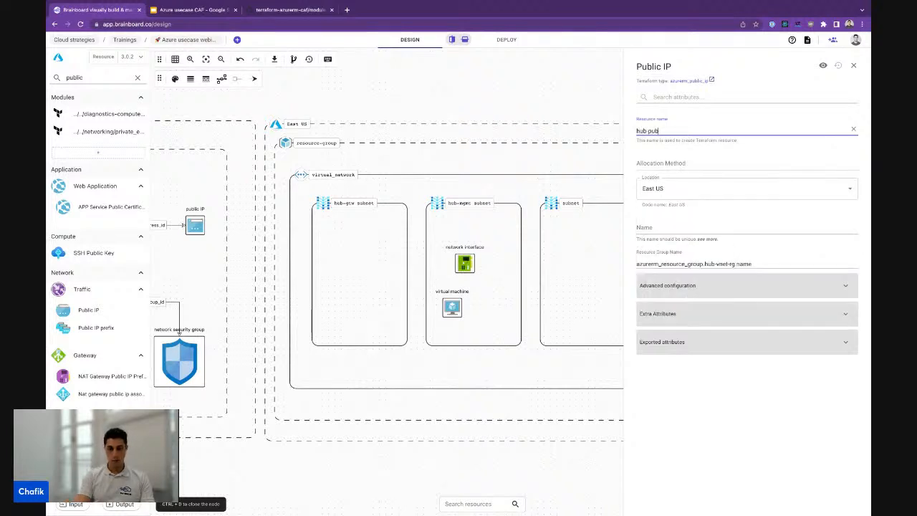
type("-ip")
key("ctrl+a")
key("ctrl+c")
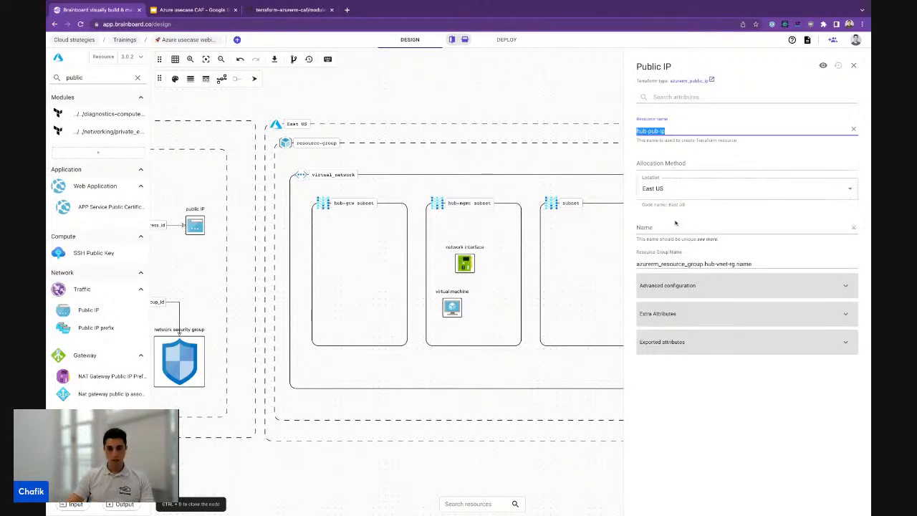
left_click(674, 229)
key("ctrl+v")
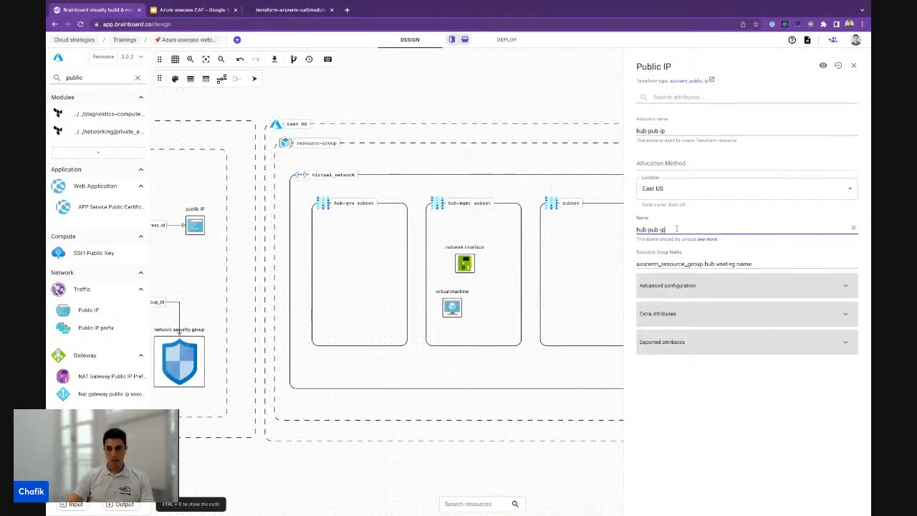
Set the allocation method to Dynamic, check advanced configuration, and save the settings
left_click(688, 164)
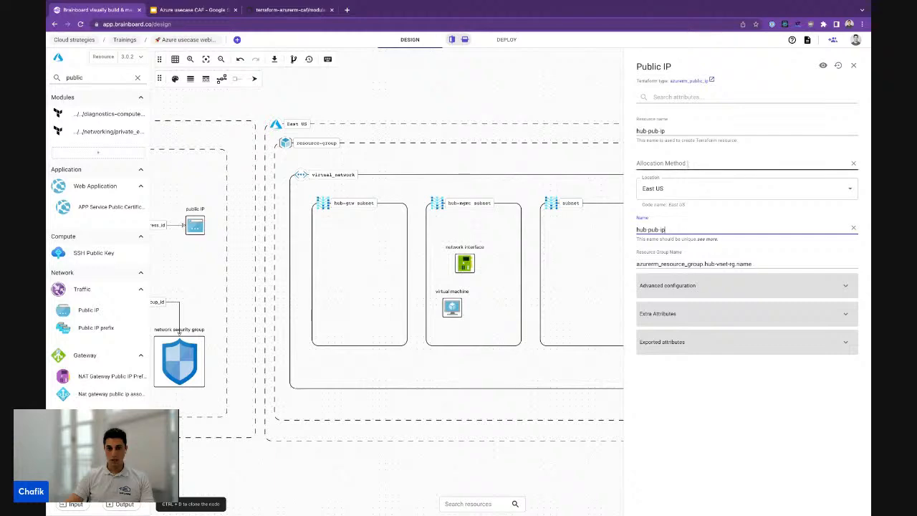
type("Dynamic")
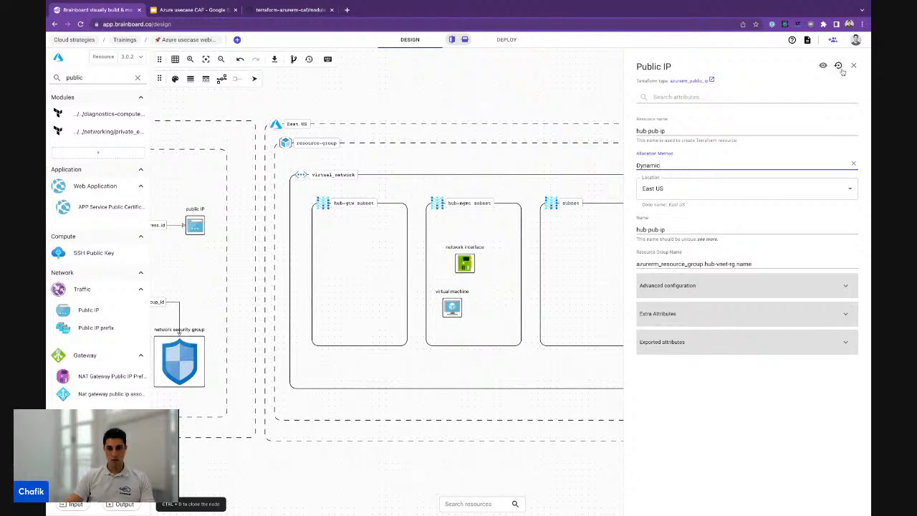
left_click(709, 287)
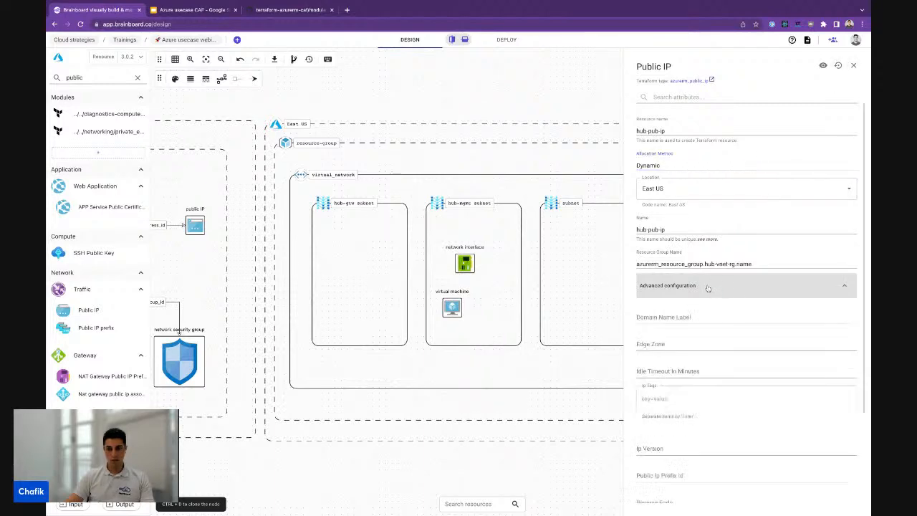
scroll(713, 294, "down", 5)
scroll(715, 295, "up", 5)
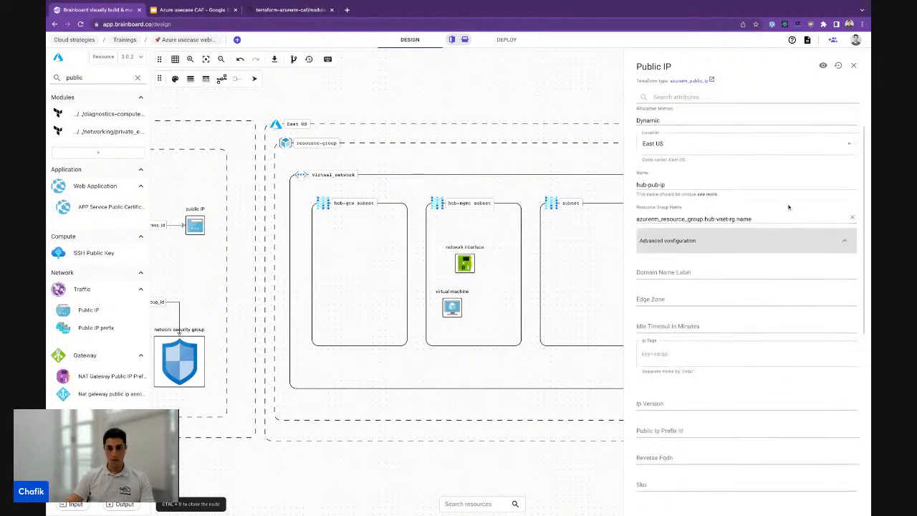
left_click(853, 65)
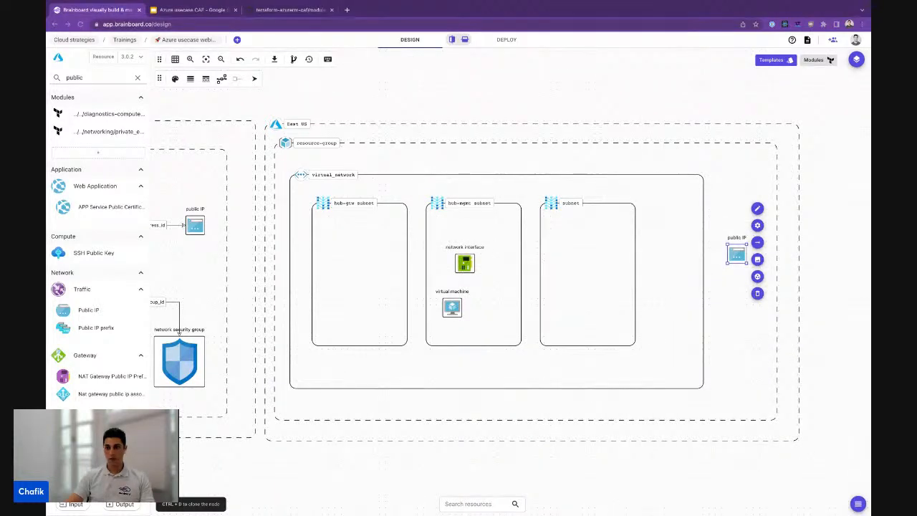
Search 'network ga' and place a Virtual network gateway inside the hub-gtw subnet
left_click(104, 80)
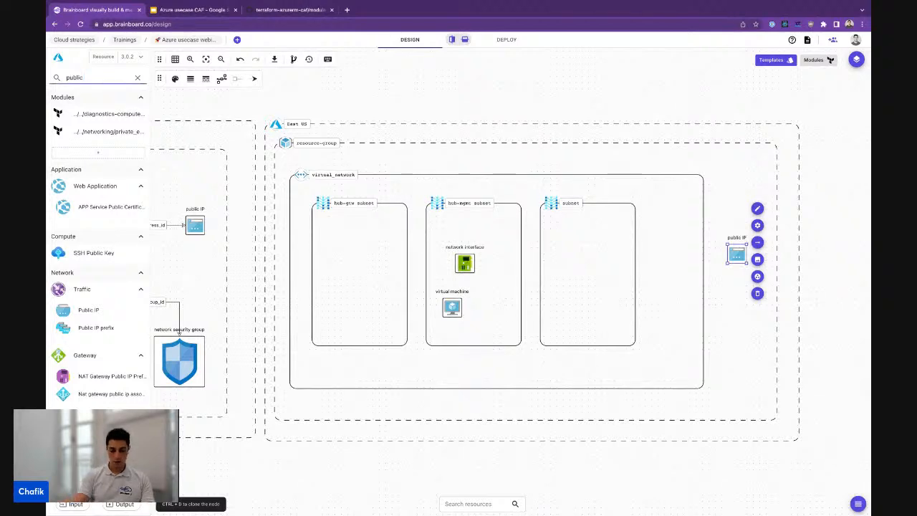
key("ctrl+a")
type("network")
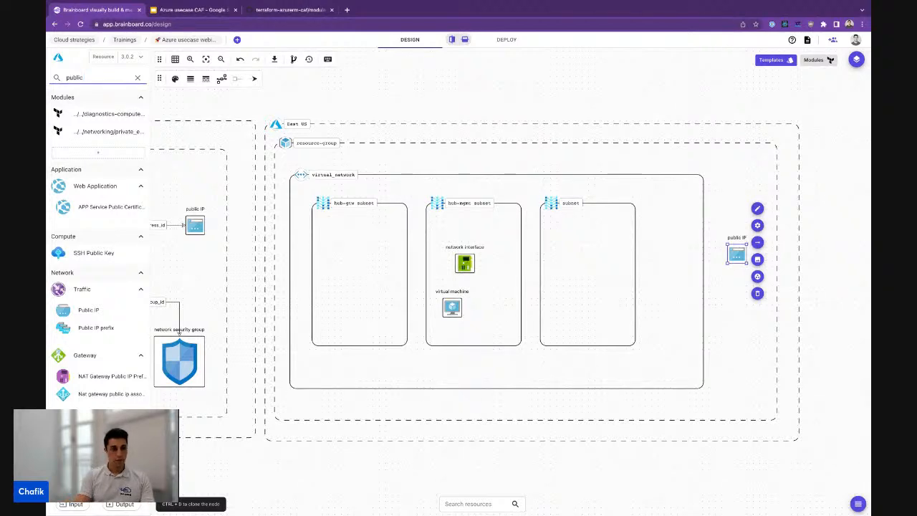
type(" gat")
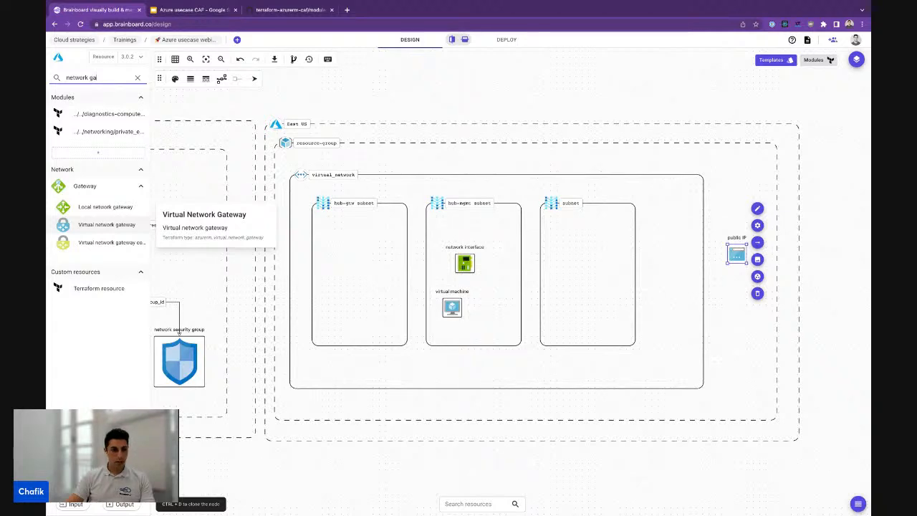
left_click_drag(107, 225, 360, 308)
Set the gateway's Resource name and Name both to hub-vnet-gtw
left_click(551, 363)
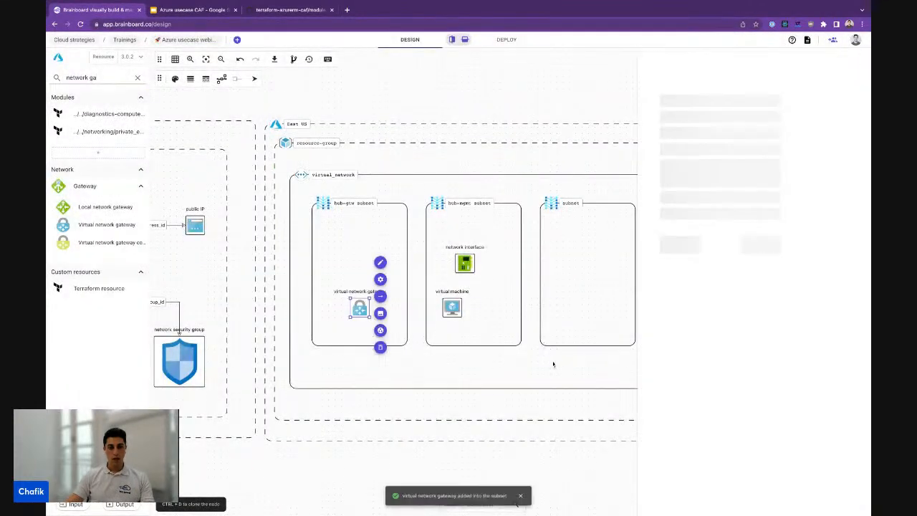
left_click(725, 130)
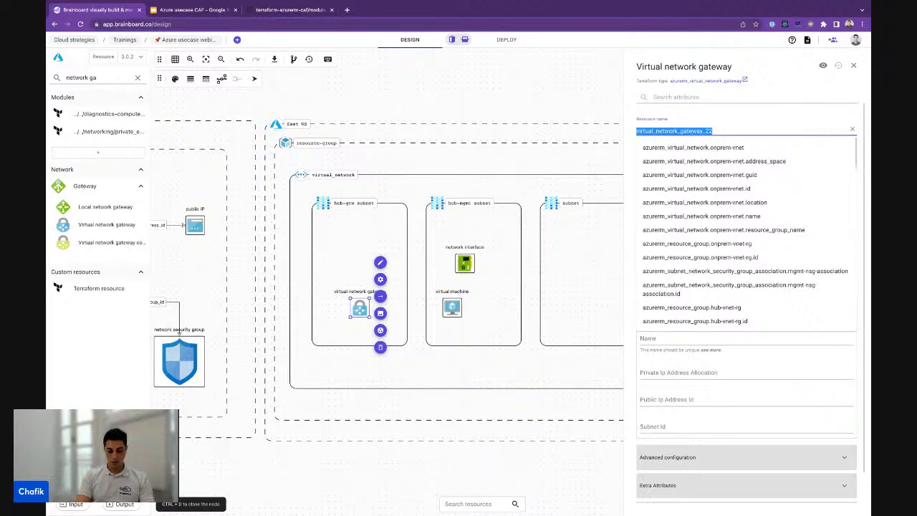
type("hub")
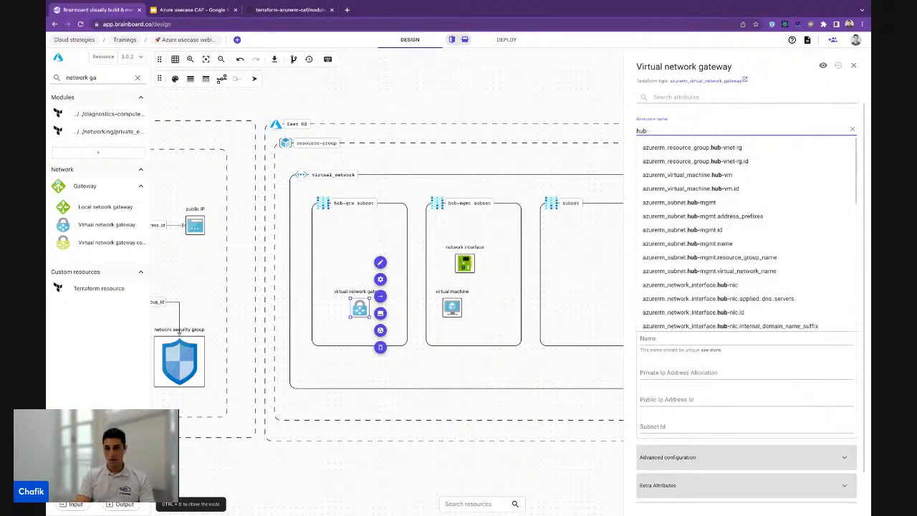
type("-vnet")
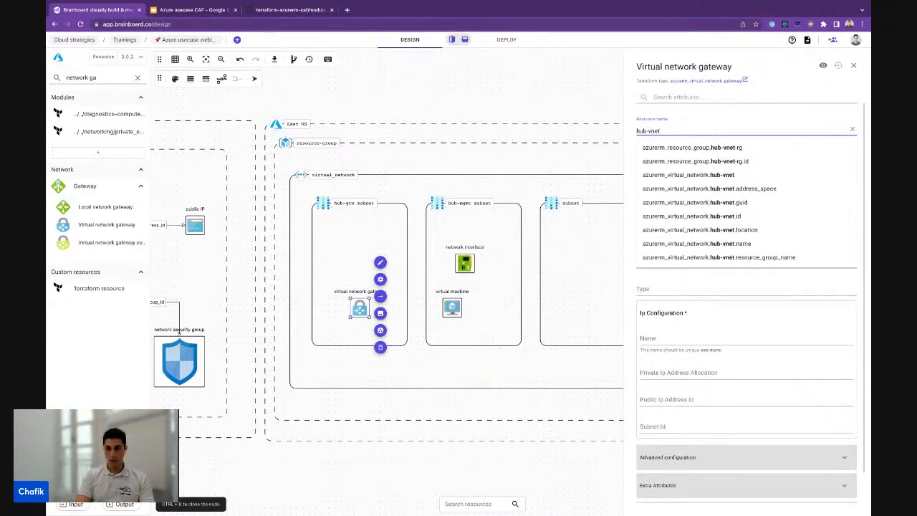
type("-gtw")
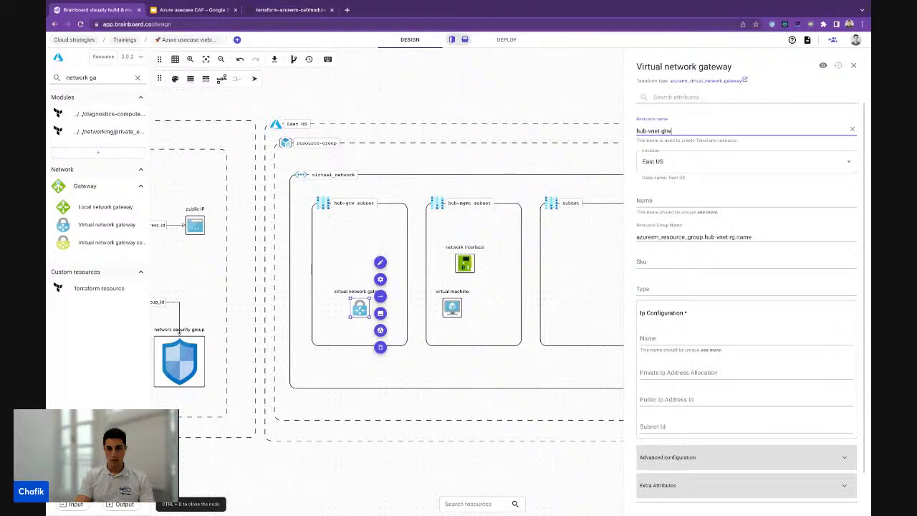
key("super+a")
key("super+c")
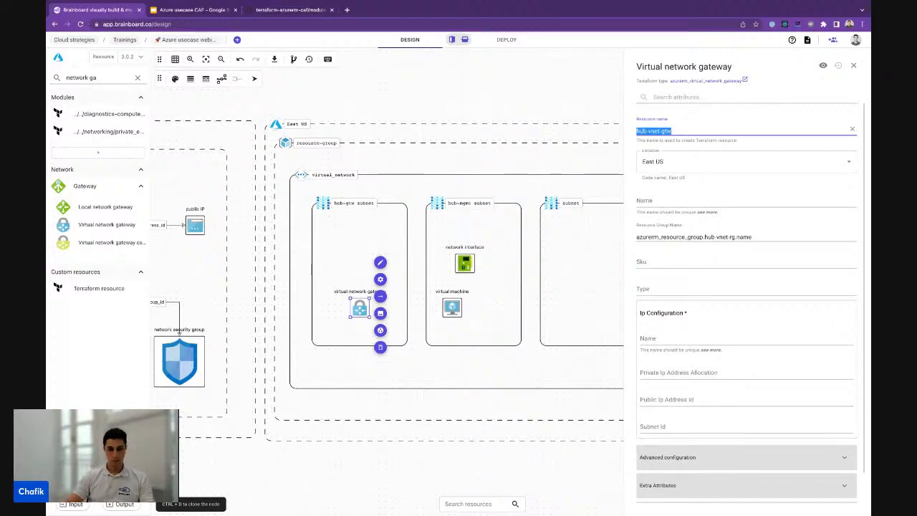
left_click(692, 200)
key("super+v")
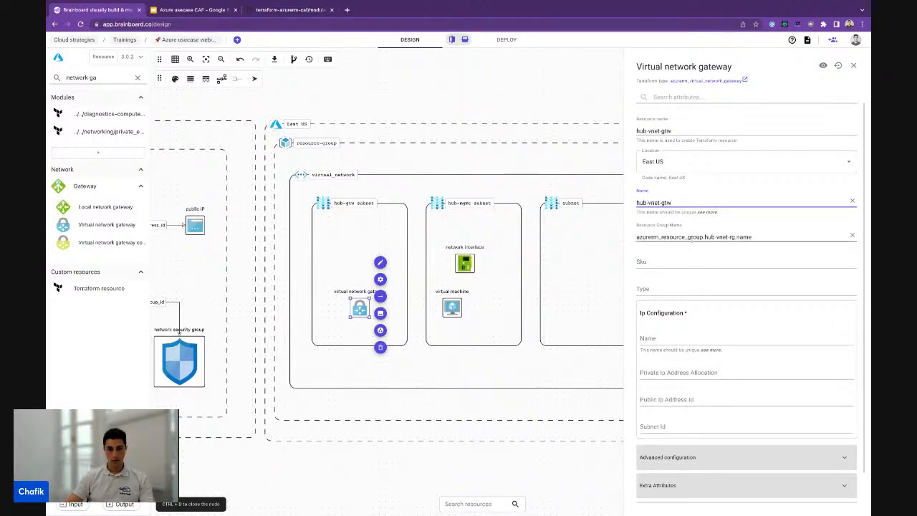
Set the gateway Sku to VpnGw1 and its Type to Vpn
left_click(686, 261)
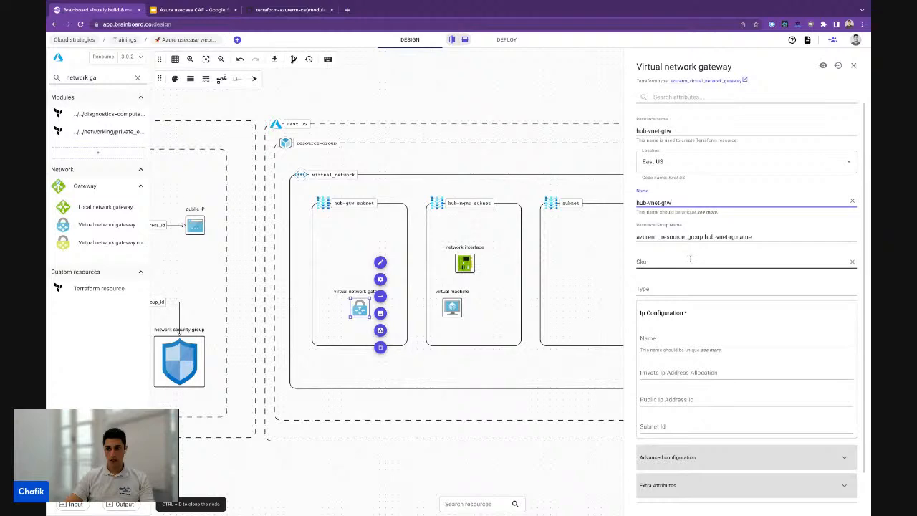
left_click(690, 259)
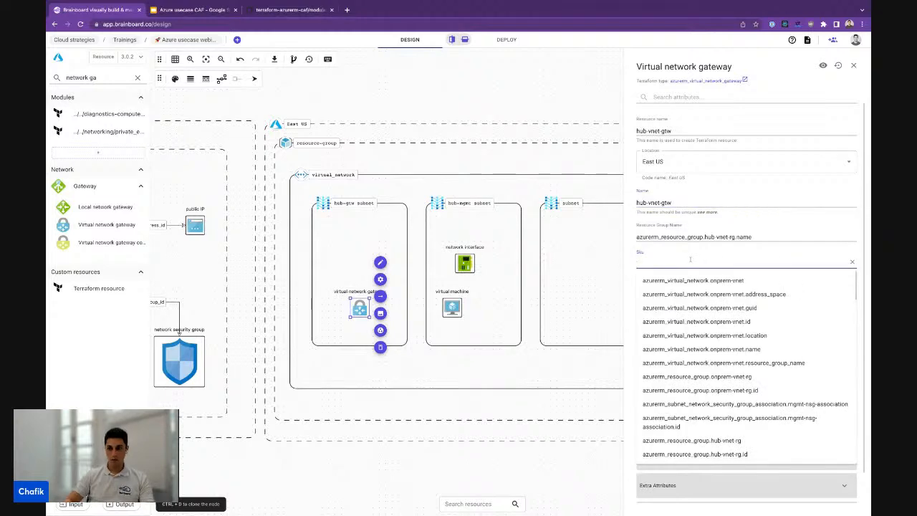
type("Vpn")
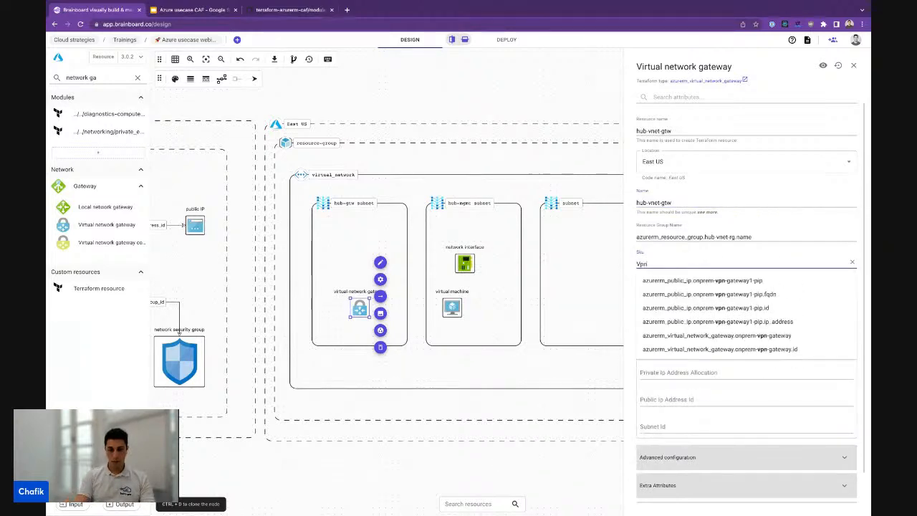
type("Gw1")
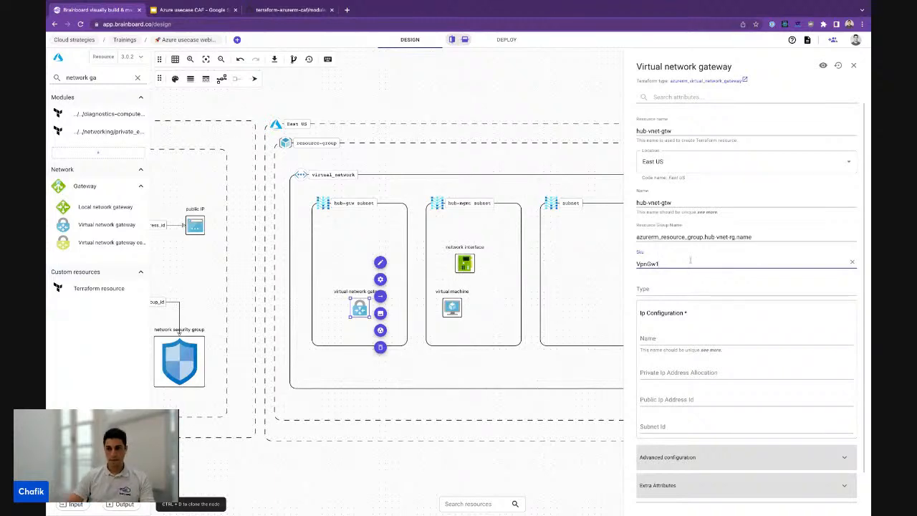
left_click(688, 290)
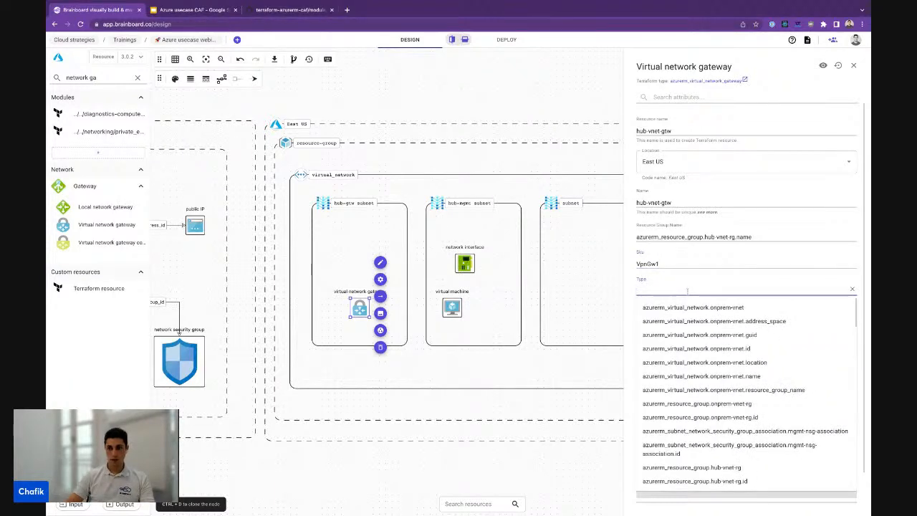
type("Vpn")
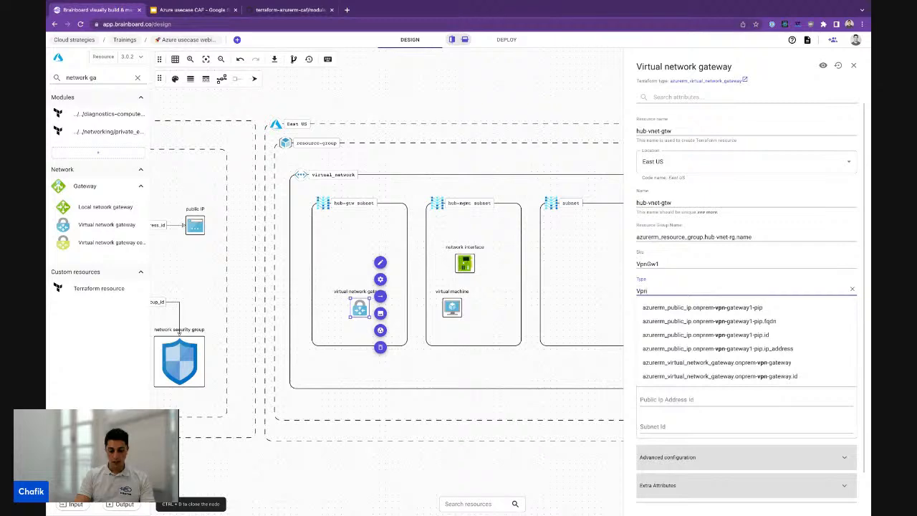
left_click(632, 274)
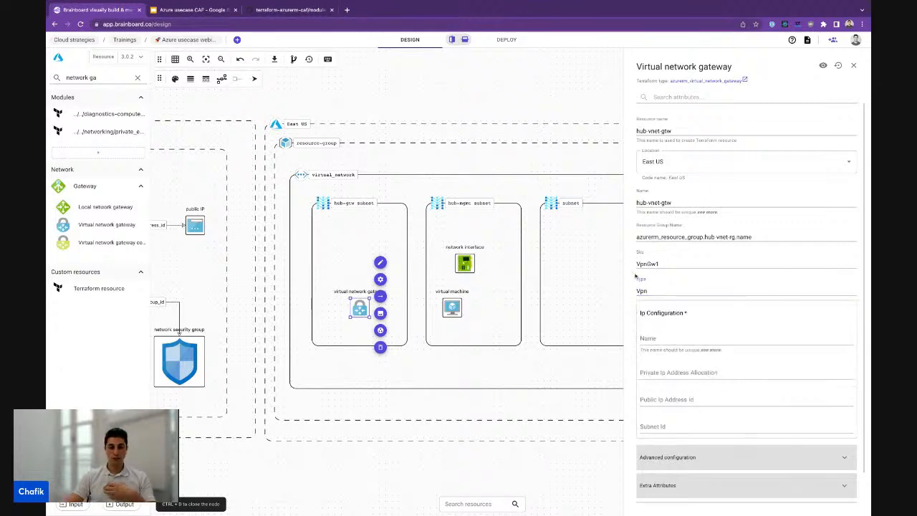
left_click(637, 291)
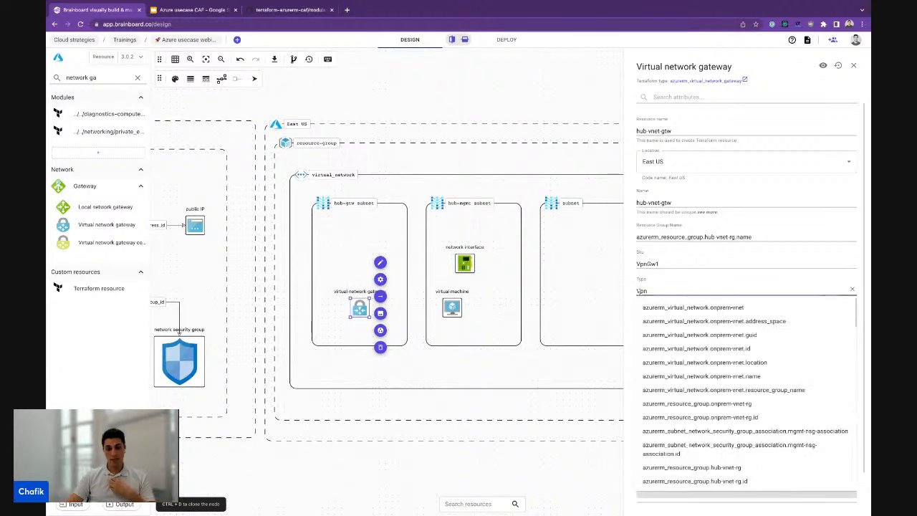
left_click(634, 276)
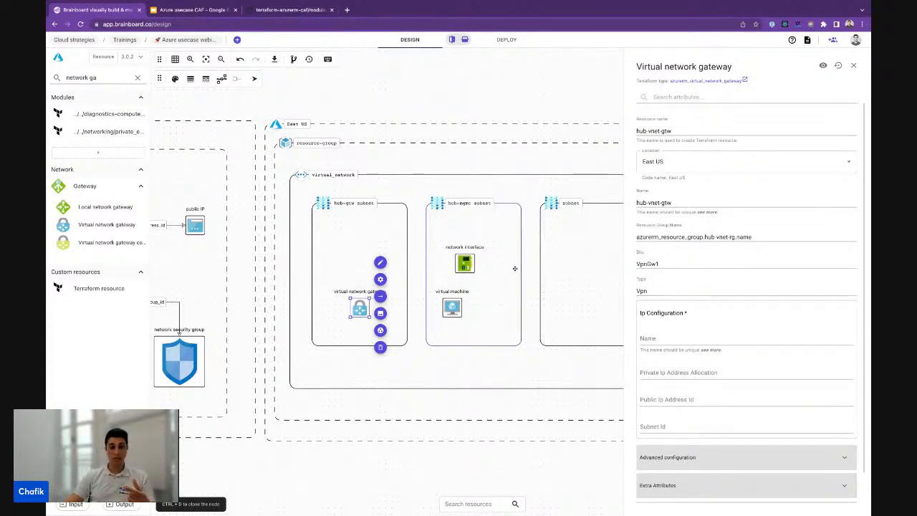
scroll(421, 281, "up", 3)
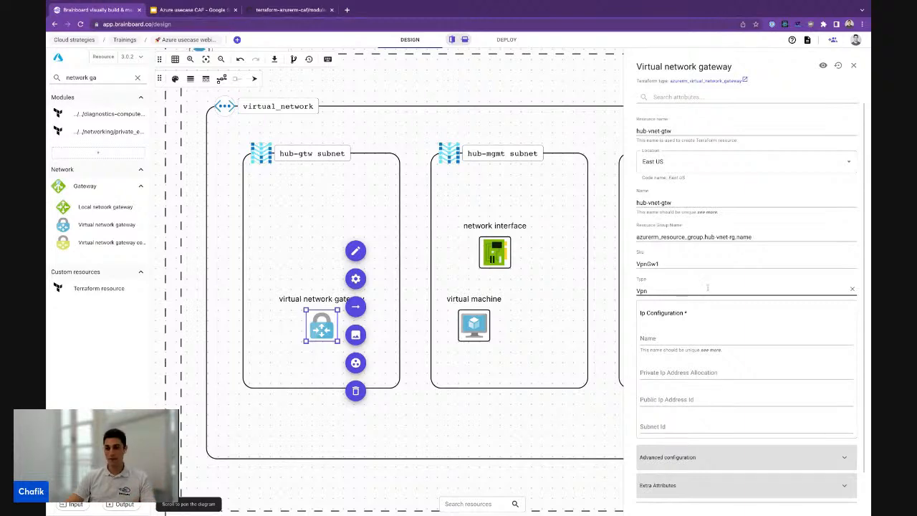
Name the IP configuration hub-vnet-gtw with Dynamic private IP allocation
scroll(709, 287, "down", 2)
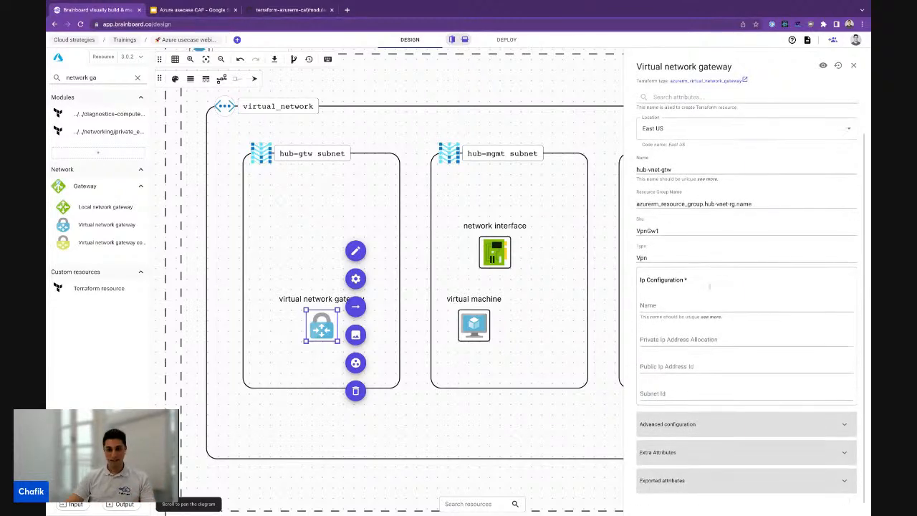
left_click(706, 306)
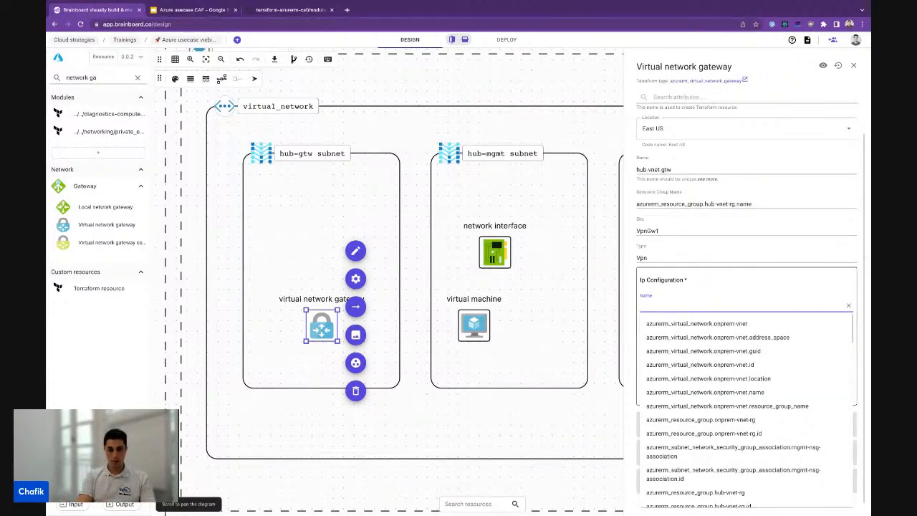
key("ctrl+v")
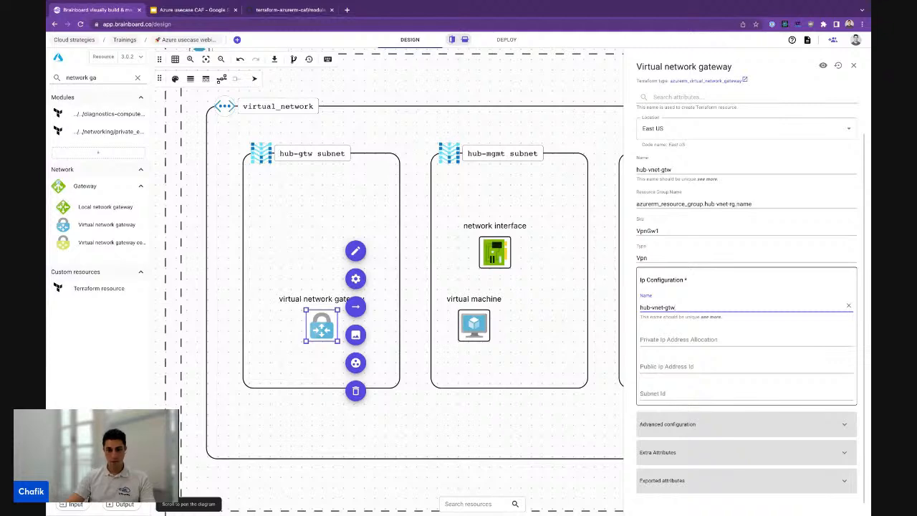
left_click(722, 341)
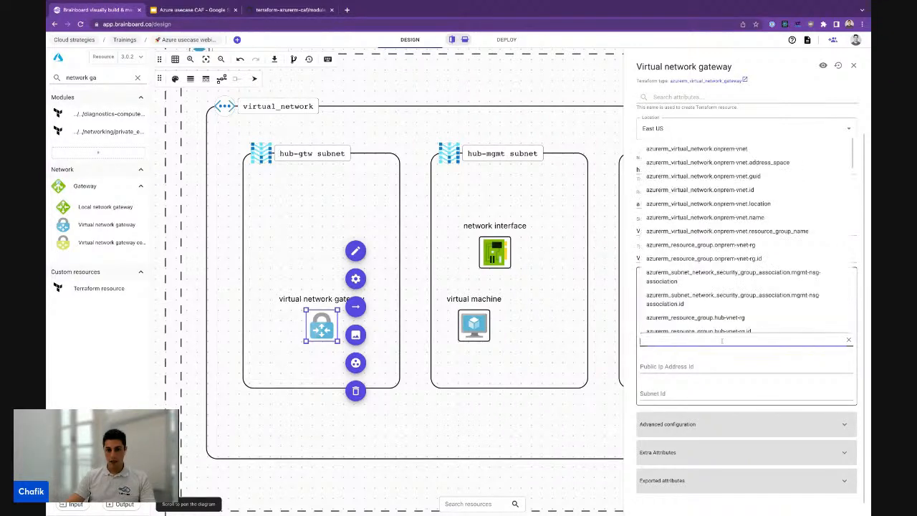
type("Dynamic")
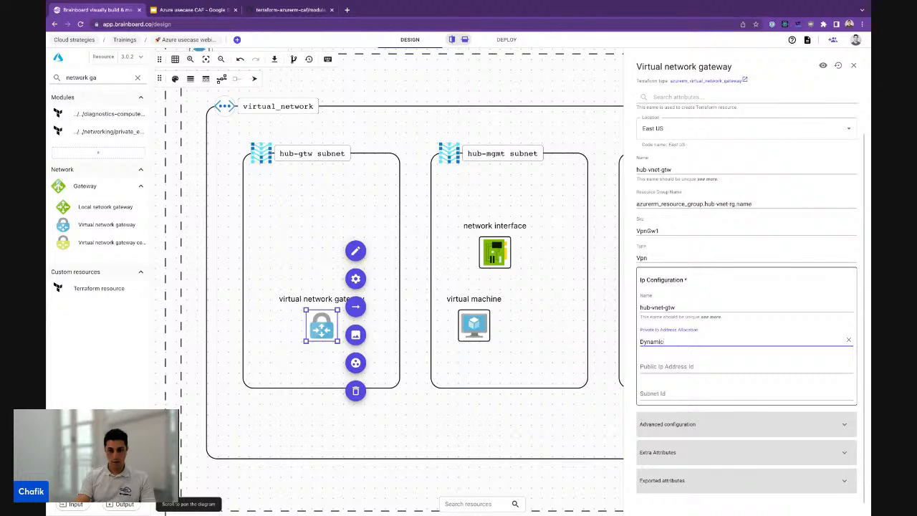
Link the IP configuration to azurerm_subnet.hub-gtw-subnet.id and the azurerm_public_ip.hub-pub-ip public IP
left_click(715, 392)
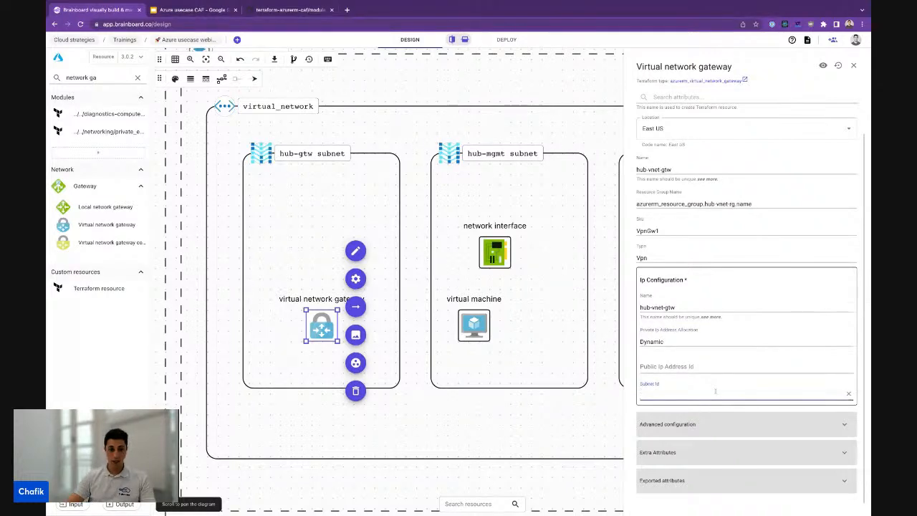
type("subnet")
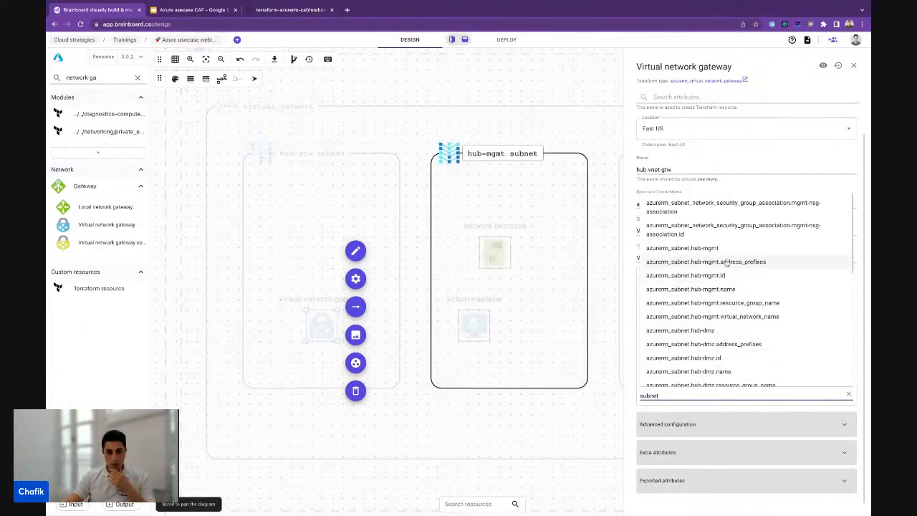
scroll(715, 295, "down", 2)
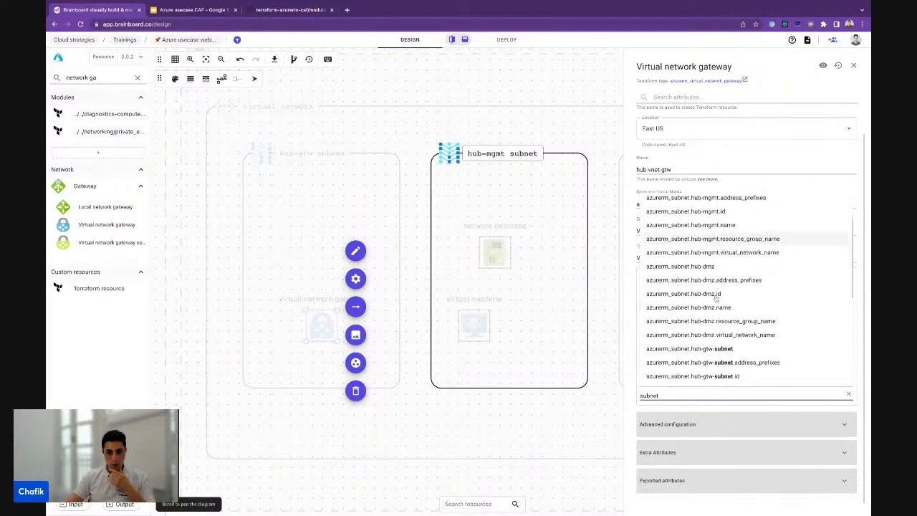
scroll(715, 298, "down", 3)
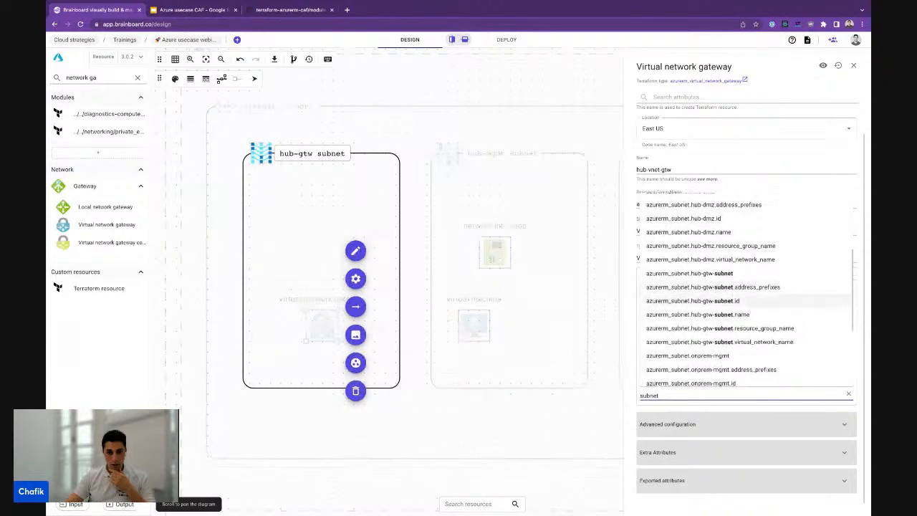
left_click(734, 301)
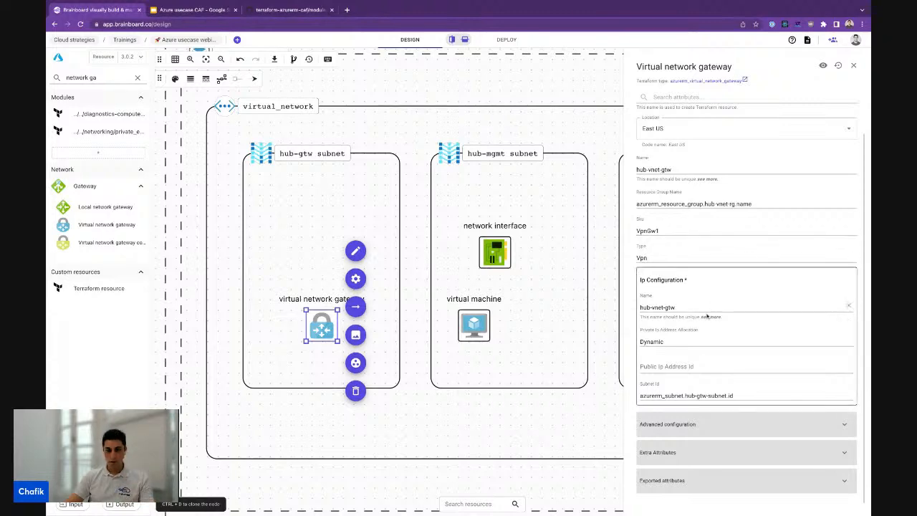
left_click(730, 366)
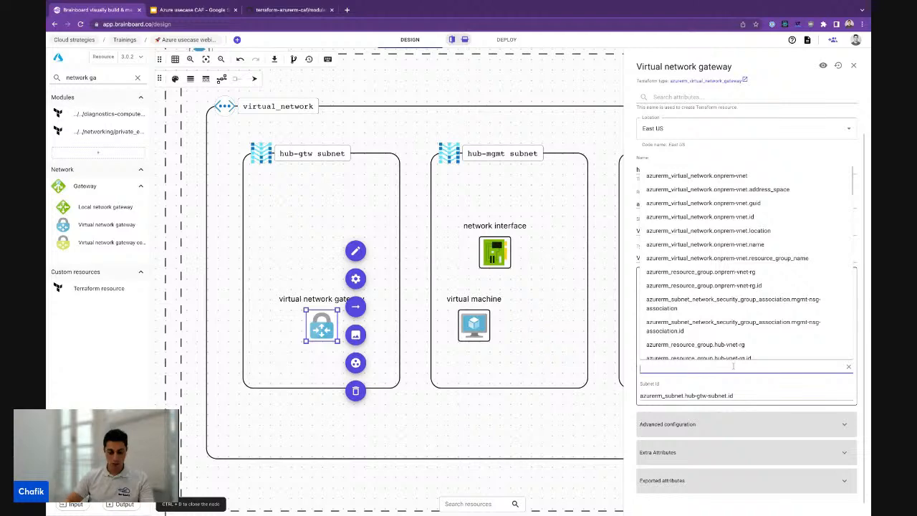
type("public")
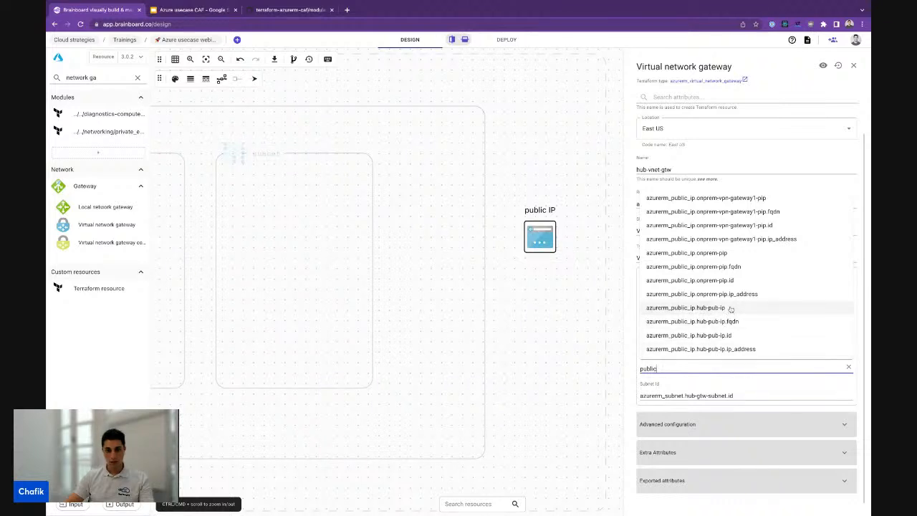
left_click(731, 308)
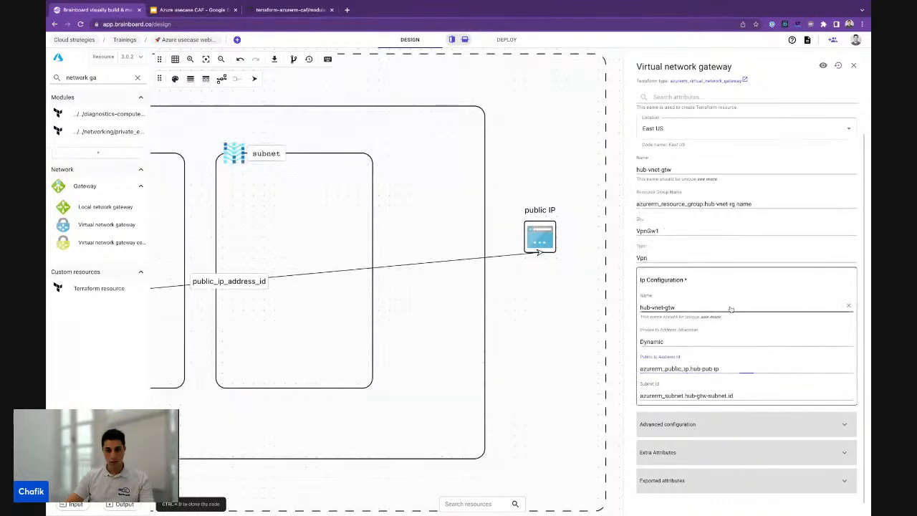
Close the gateway settings and drag the public IP node below the gateway
left_click(853, 65)
scroll(428, 219, "down", 5)
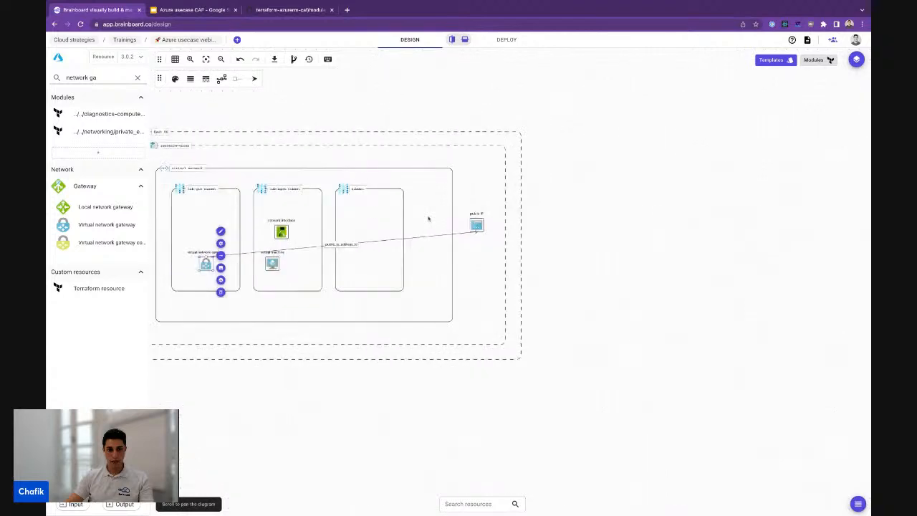
scroll(429, 219, "up", 5)
scroll(429, 219, "down", 2)
scroll(428, 217, "left", 2)
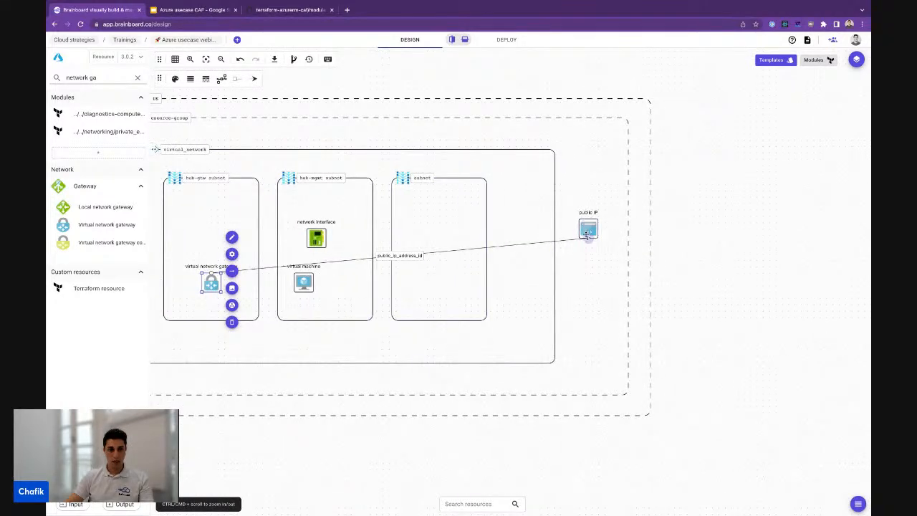
scroll(586, 235, "left", 2)
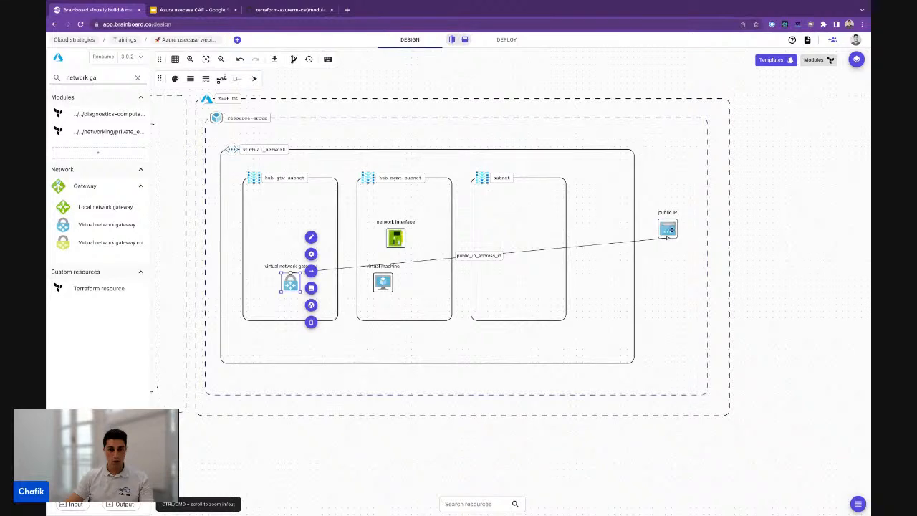
left_click_drag(667, 230, 347, 379)
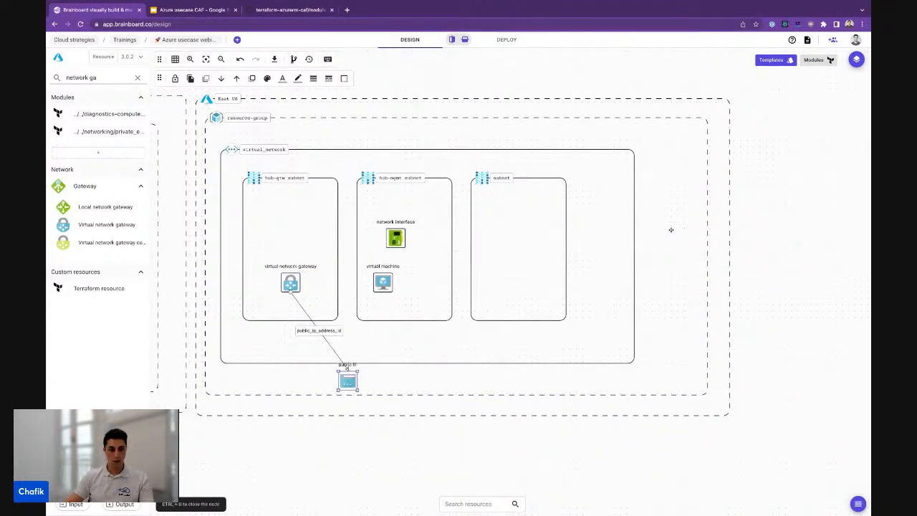
Zoom out and pan the diagram to check the gateway's public IP link
scroll(324, 337, "up", 5)
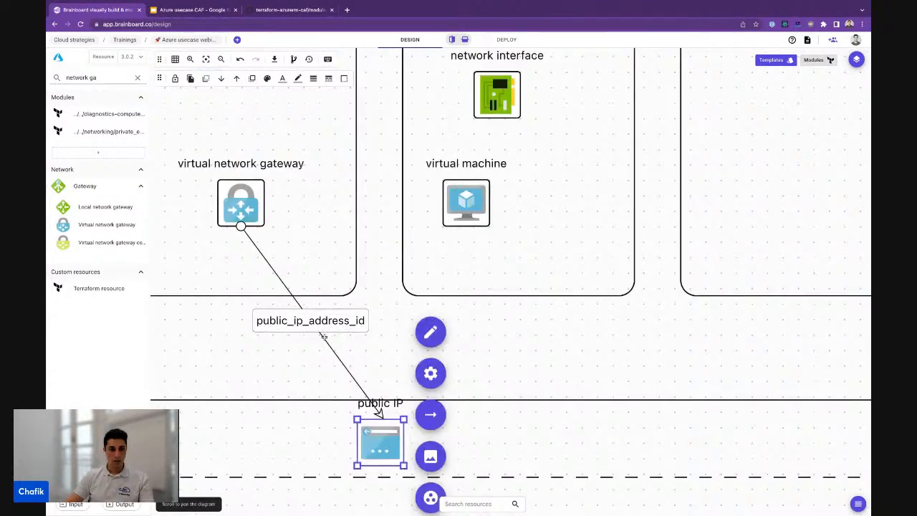
left_click(220, 60)
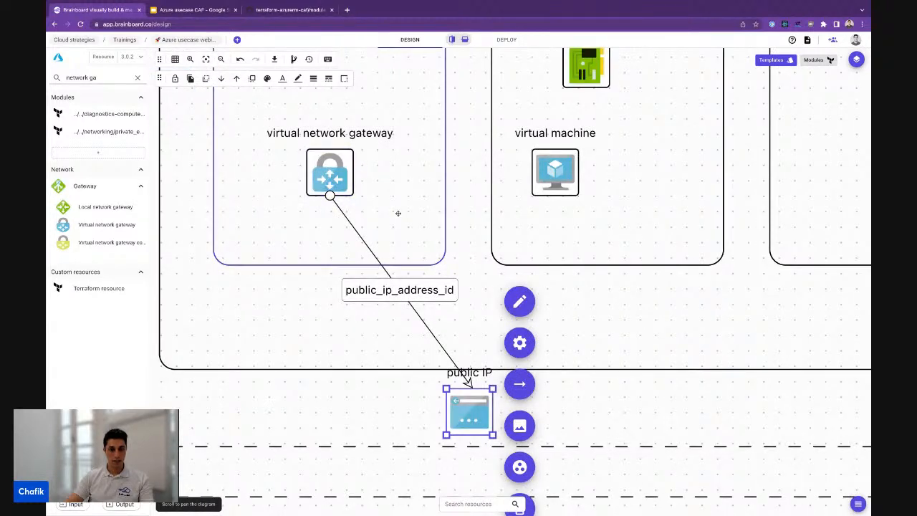
scroll(399, 212, "left", 2)
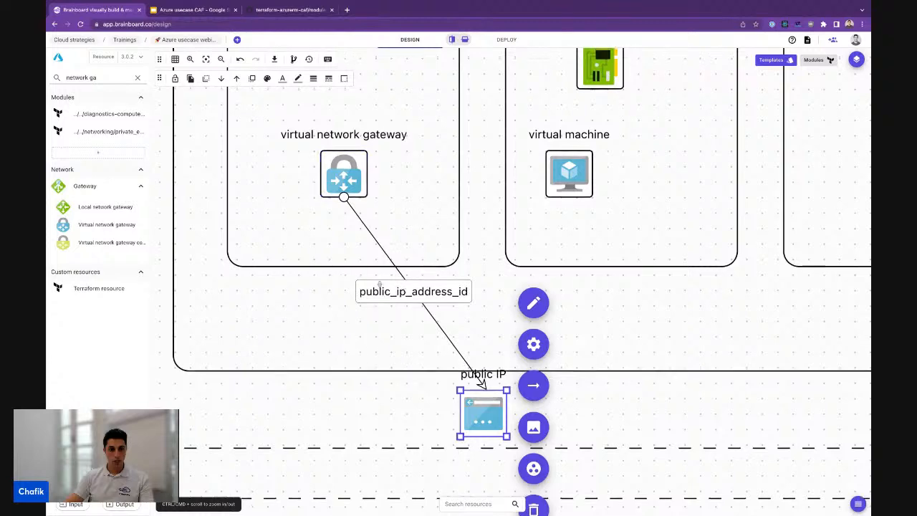
scroll(470, 293, "down", 1)
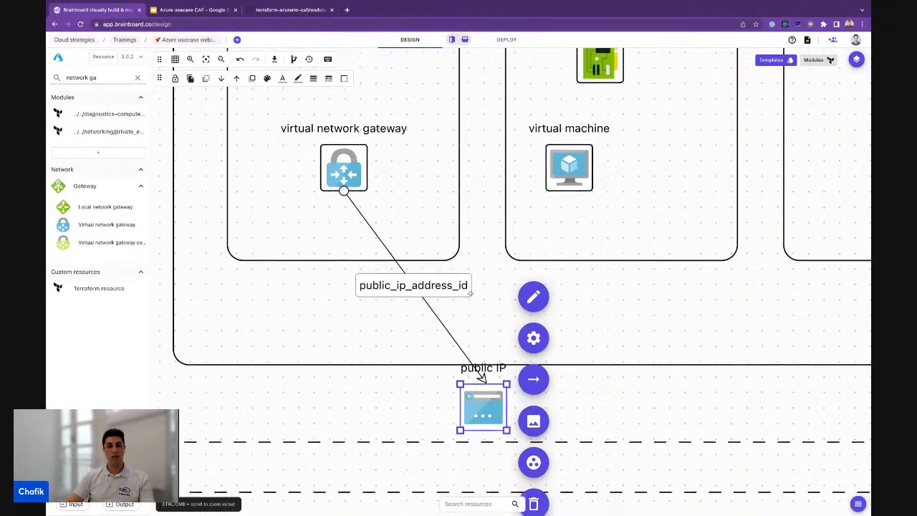
scroll(470, 293, "down", 5)
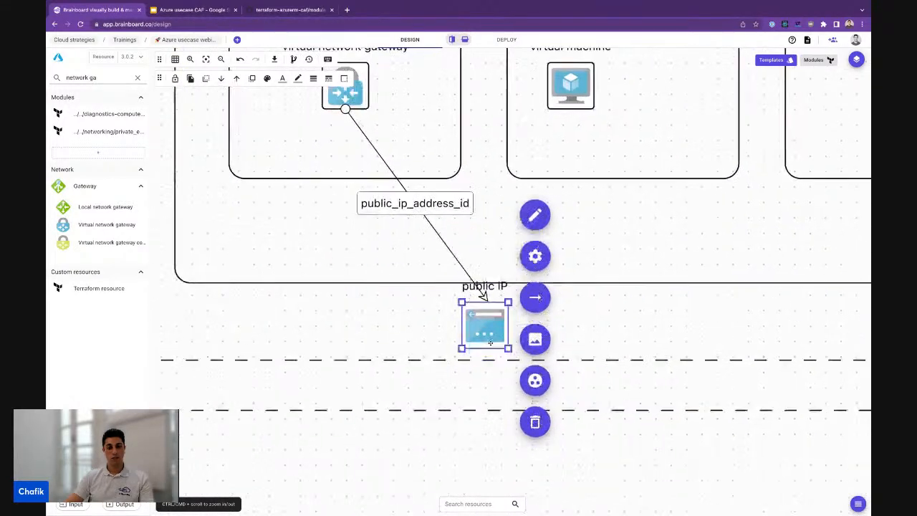
scroll(490, 343, "down", 2)
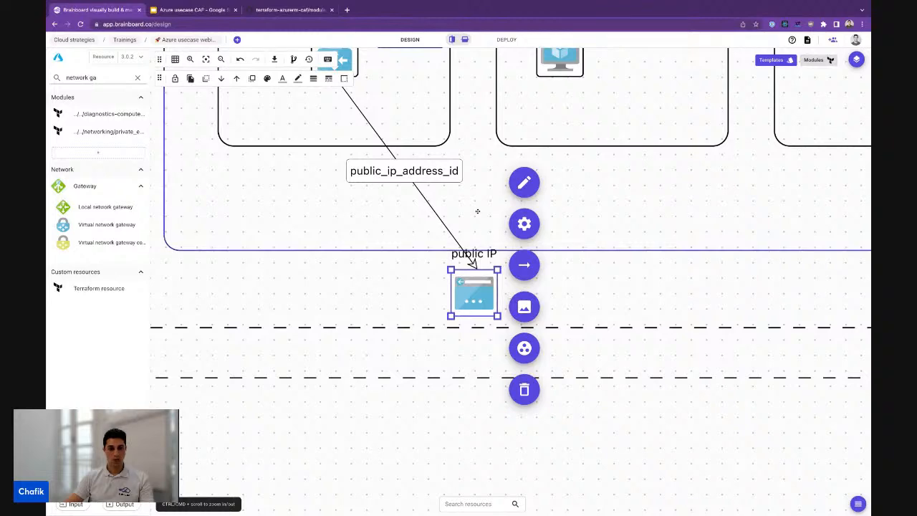
scroll(477, 209, "down", 5)
scroll(541, 205, "up", 5)
scroll(531, 206, "up", 3)
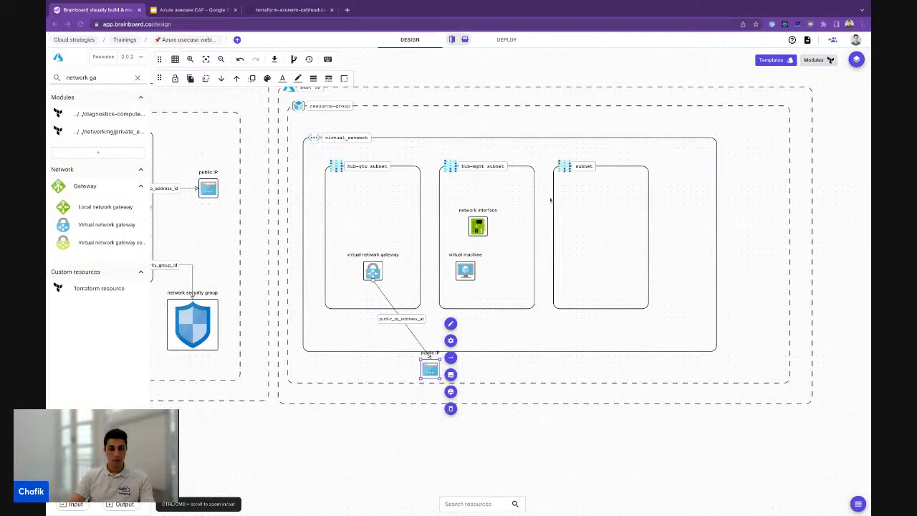
Add a virtual network gateway connection inside the hub virtual network
left_click_drag(508, 90, 544, 91)
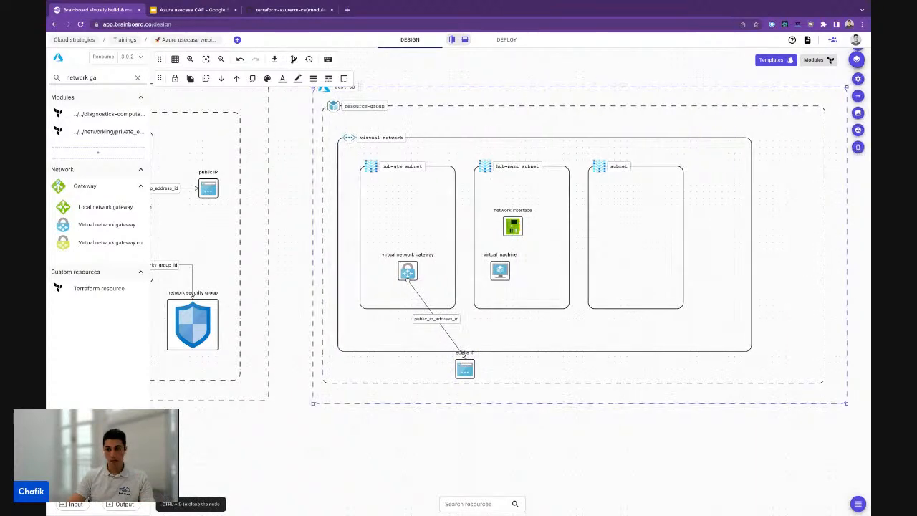
double_click(115, 82)
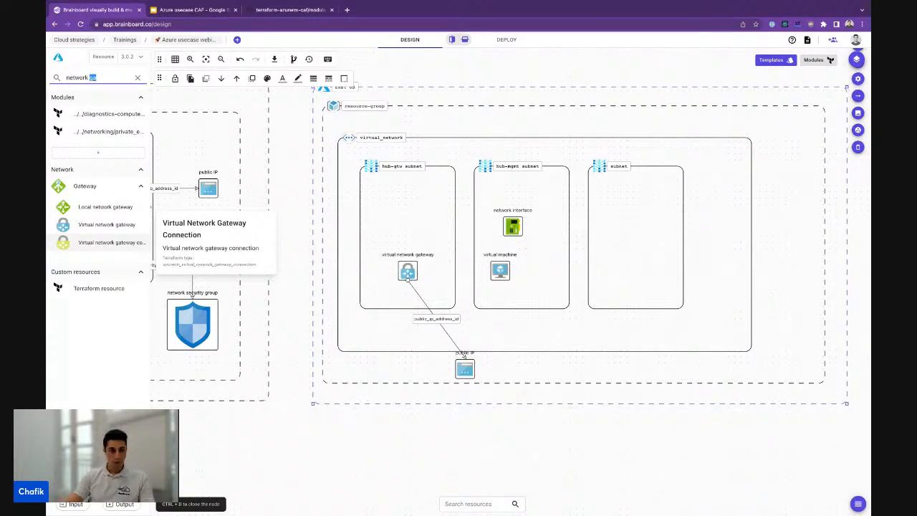
left_click_drag(107, 242, 363, 334)
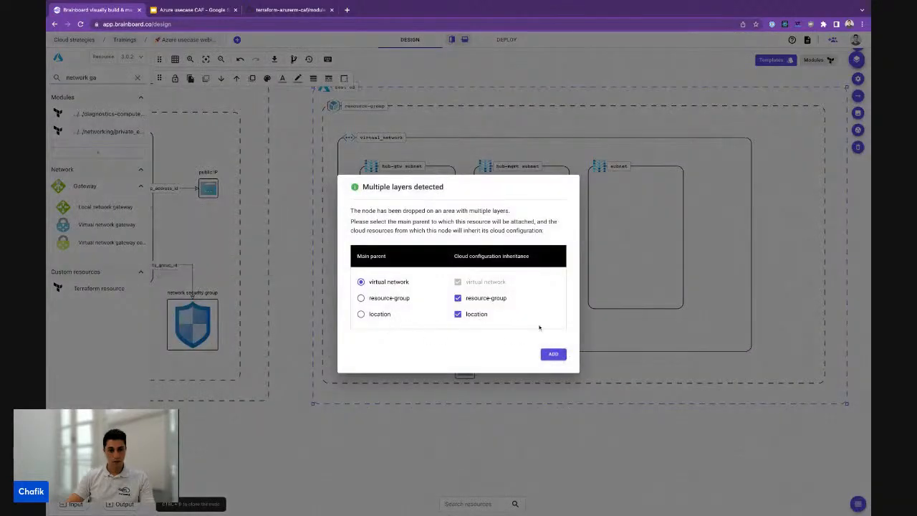
left_click(558, 354)
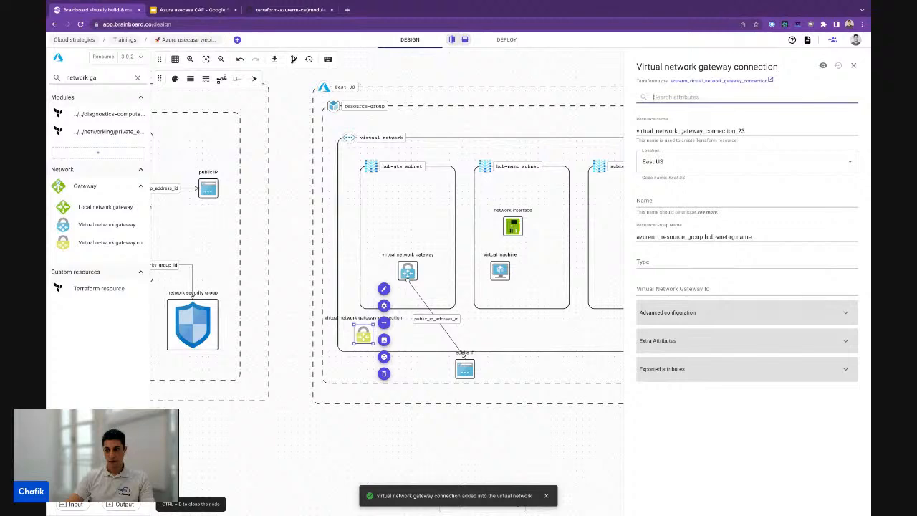
Name the connection hub-onprem-conn in Resource name and Name, with Type Vnet2Vnet
double_click(676, 130)
type("hub")
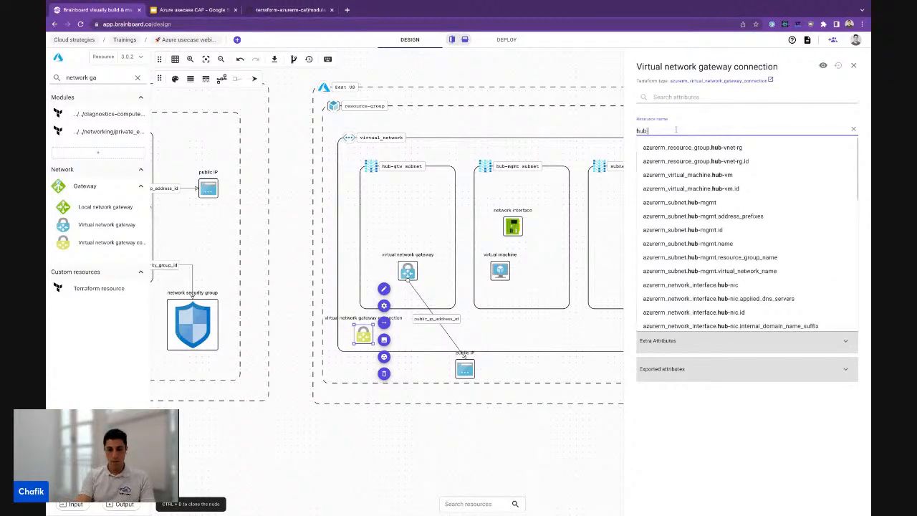
type("-on")
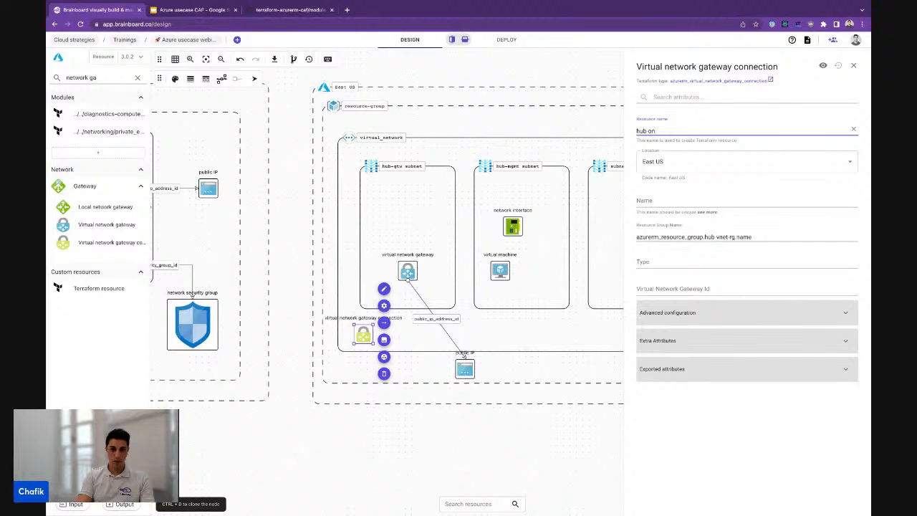
type("prem-conn")
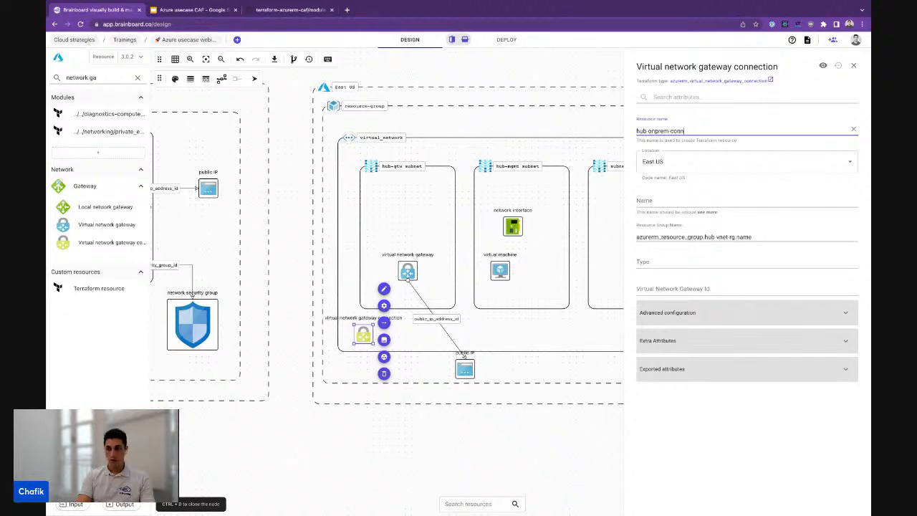
key("ctrl+a")
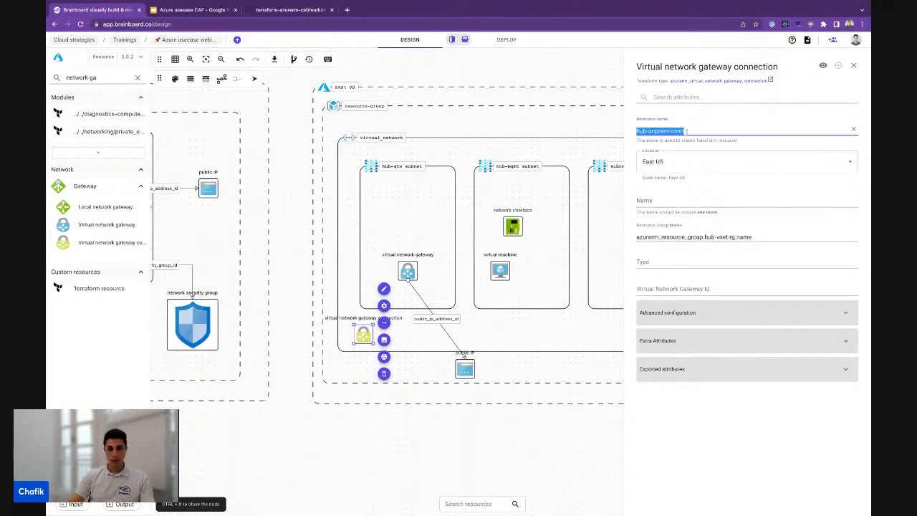
key("ctrl+c")
left_click(695, 203)
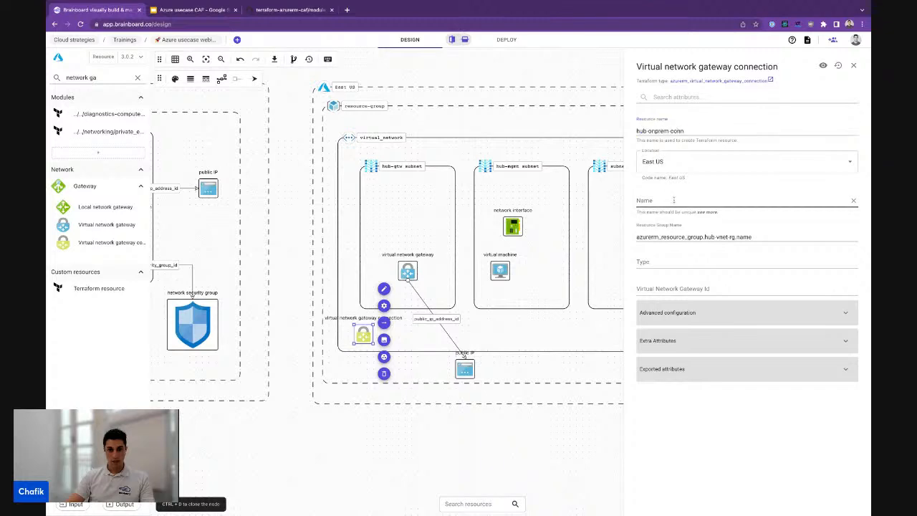
key("ctrl+v")
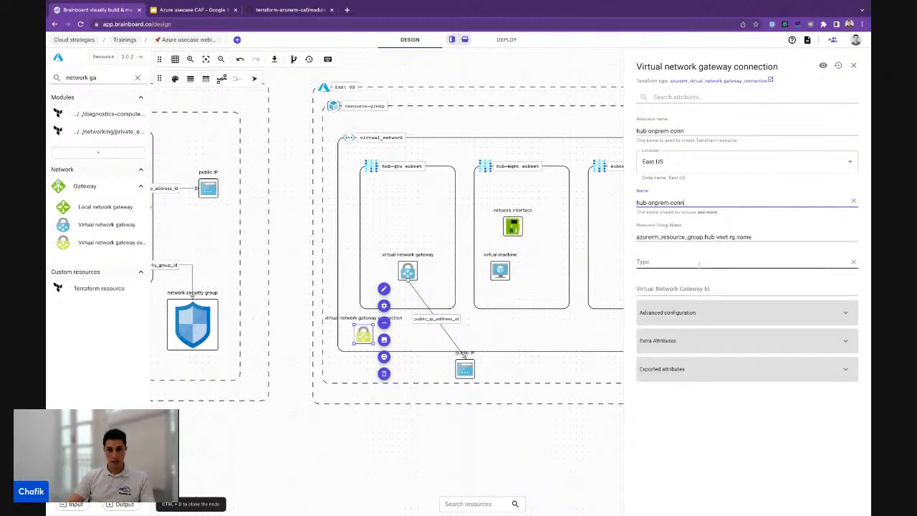
left_click(698, 264)
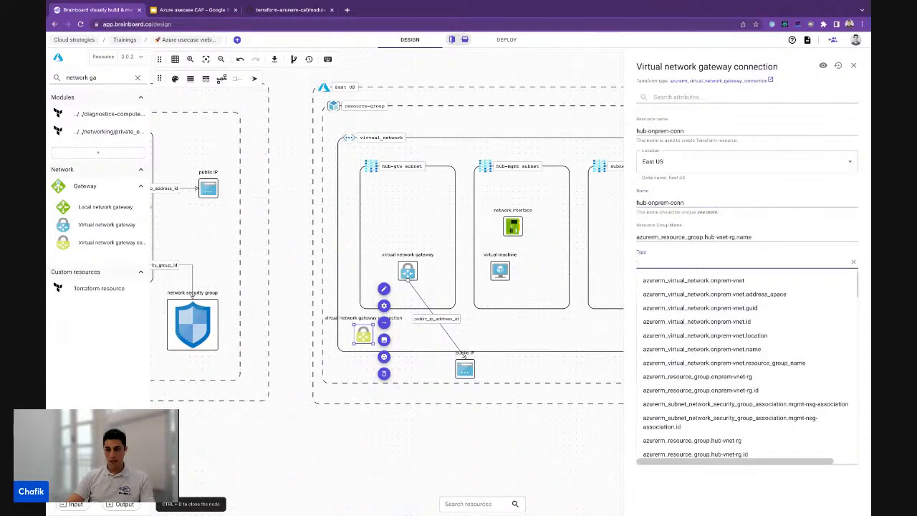
type("Vnet2Vnet")
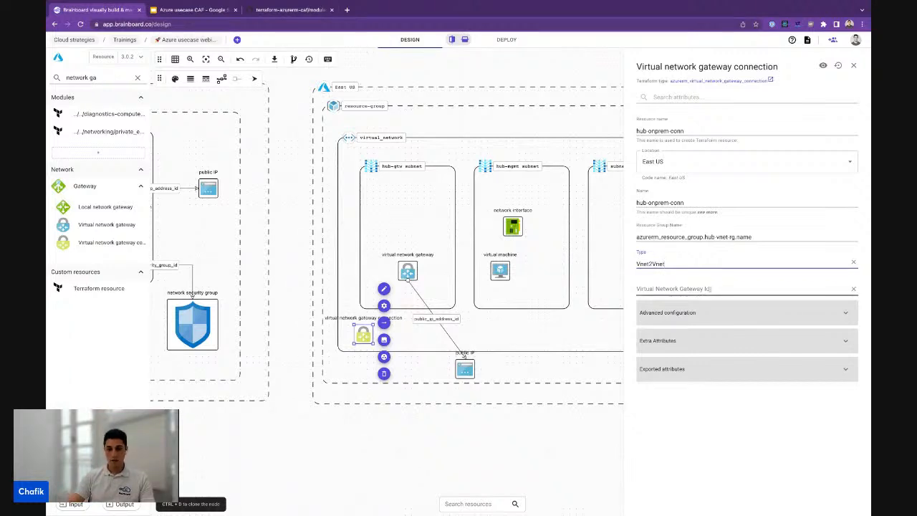
Set the connection's Virtual Network Gateway Id to hub-vnet-gtw.id
left_click(712, 288)
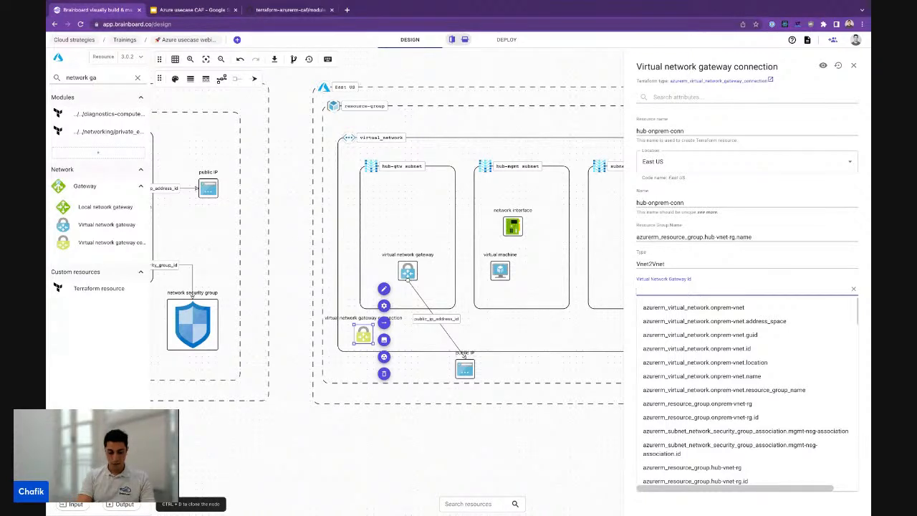
type("hub0v")
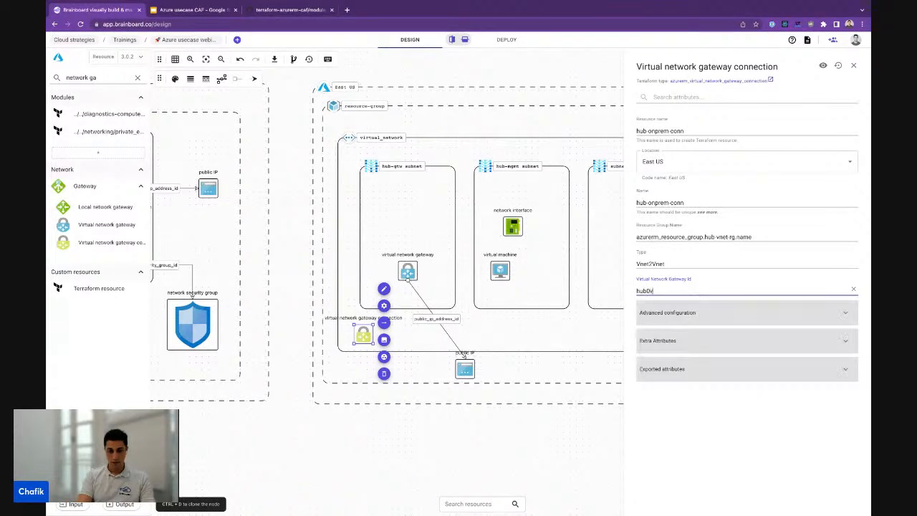
key("BackSpace")
key("BackSpace")
type("-vnet")
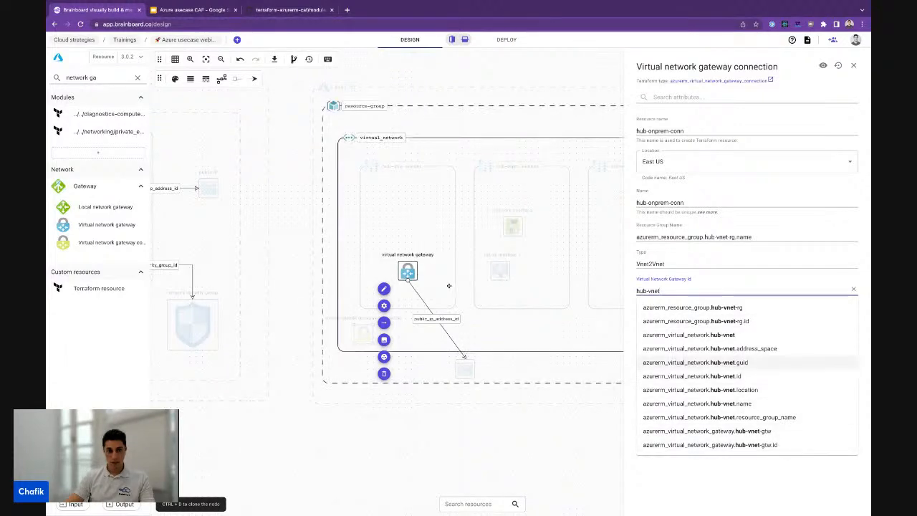
scroll(480, 282, "down", 5)
scroll(588, 361, "left", 3)
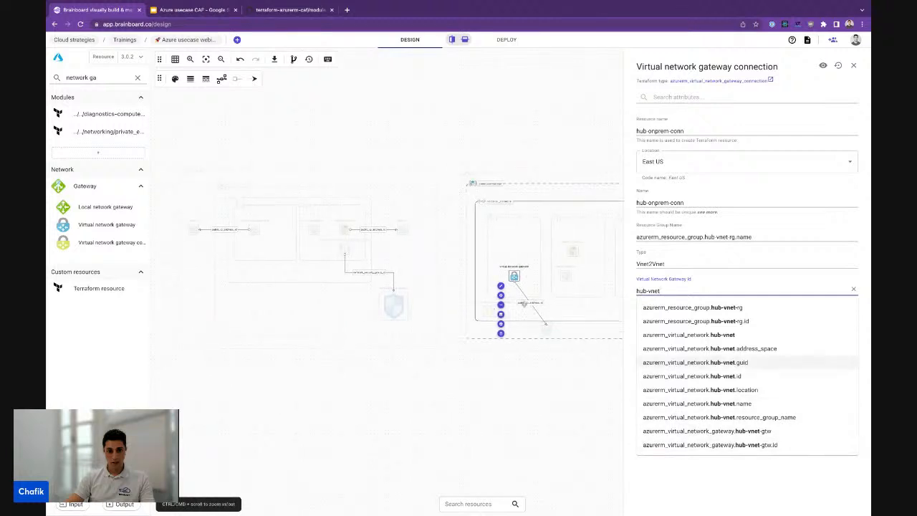
scroll(522, 303, "right", 3)
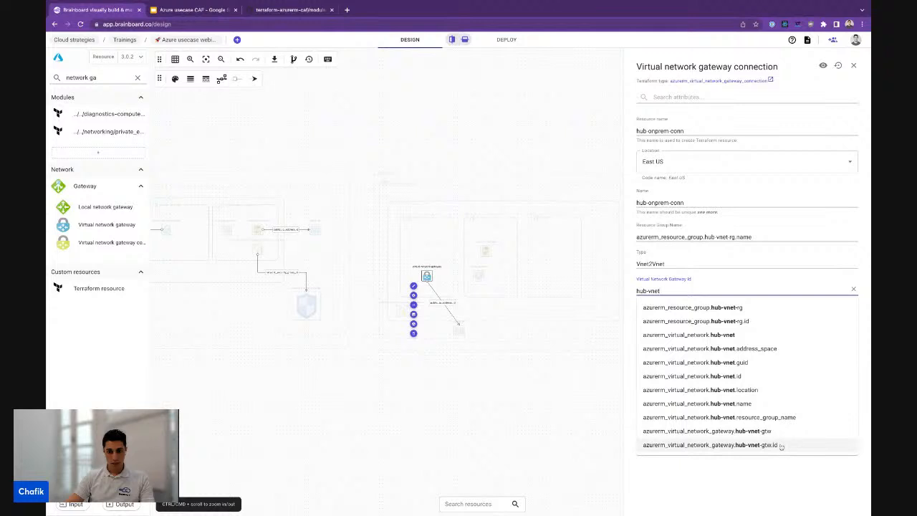
scroll(428, 281, "up", 3)
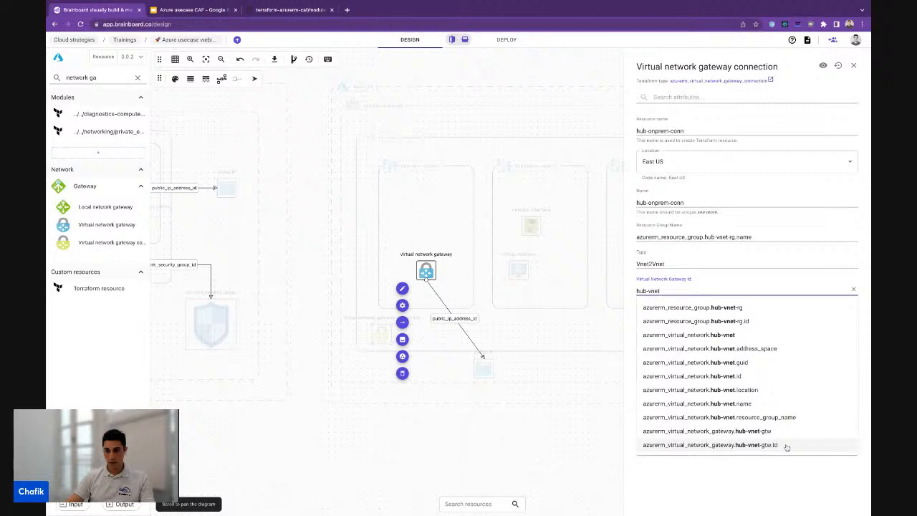
left_click(787, 446)
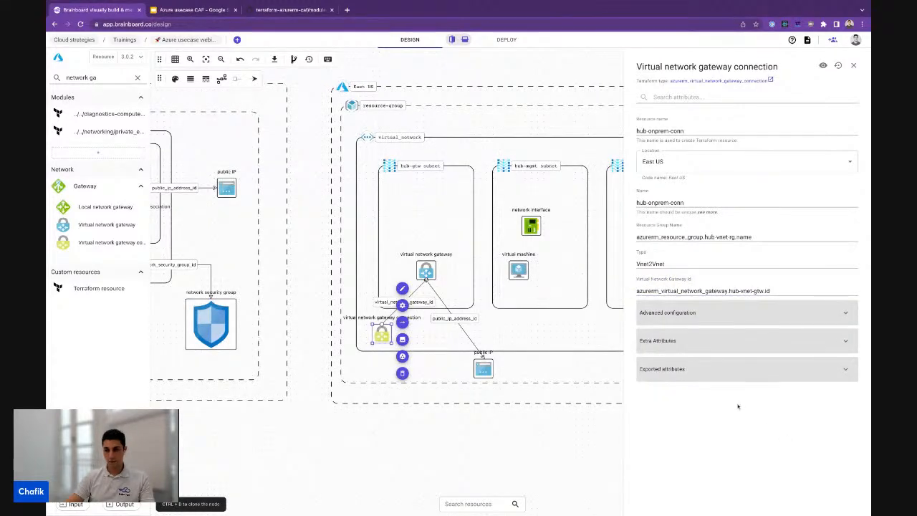
scroll(385, 304, "up", 5)
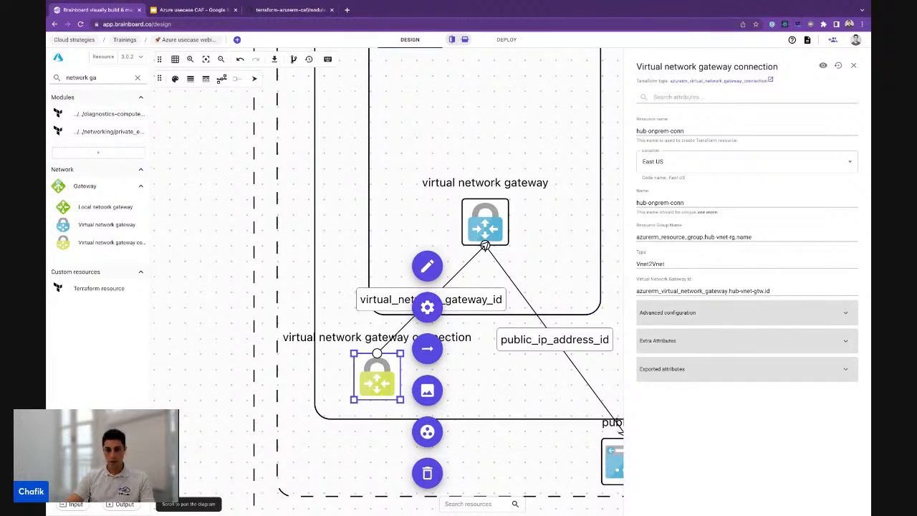
Under Advanced configuration, enter var.shared_key as the Shared Key and close the connection panel
left_click(667, 312)
scroll(745, 312, "down", 3)
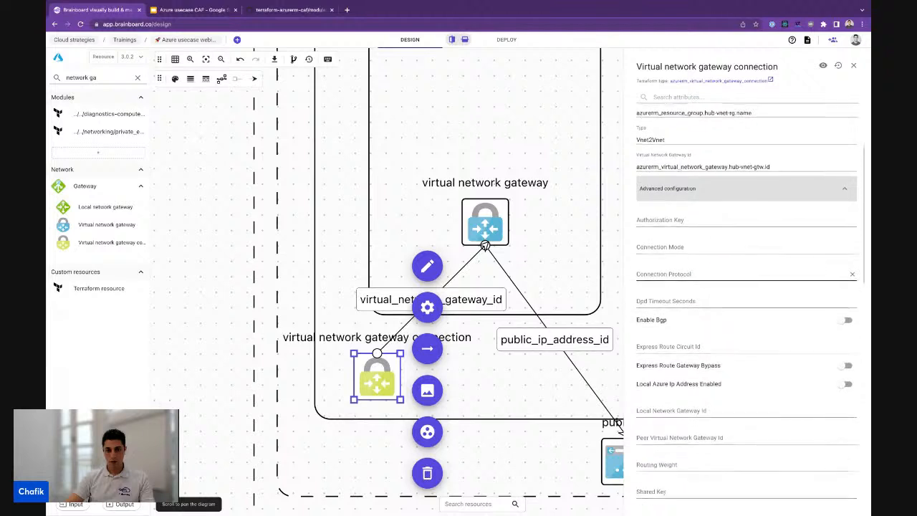
scroll(712, 215, "up", 2)
scroll(711, 223, "down", 4)
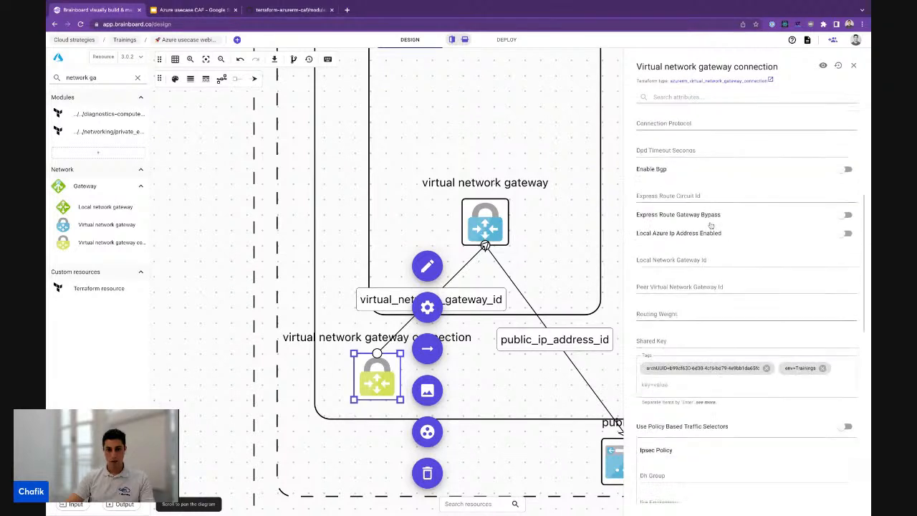
left_click(692, 322)
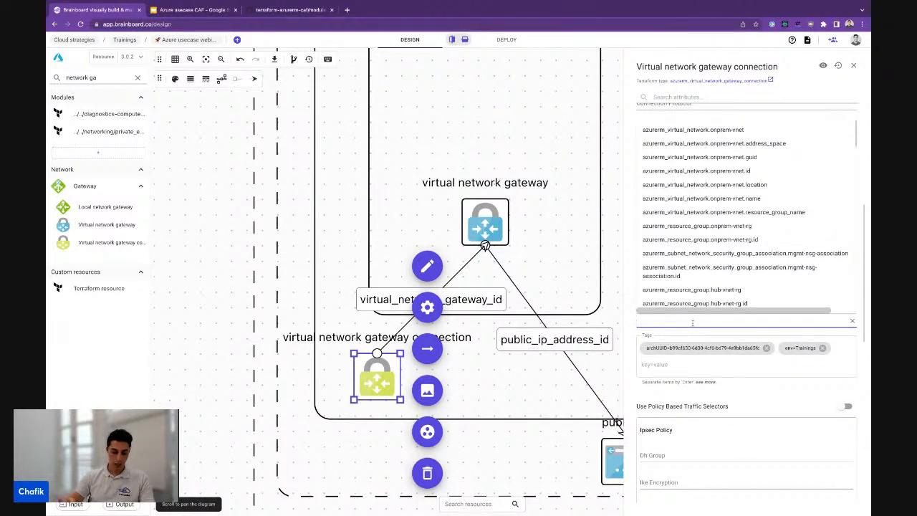
type("var.share")
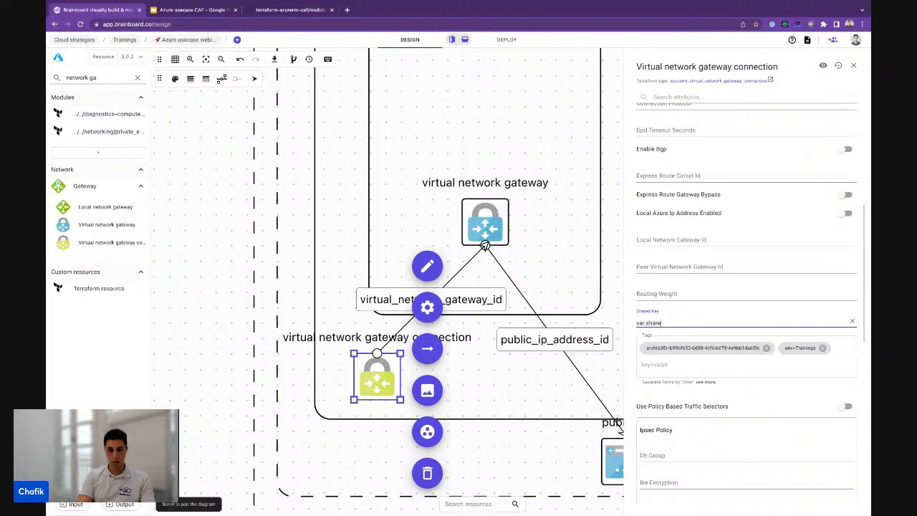
type("d_key")
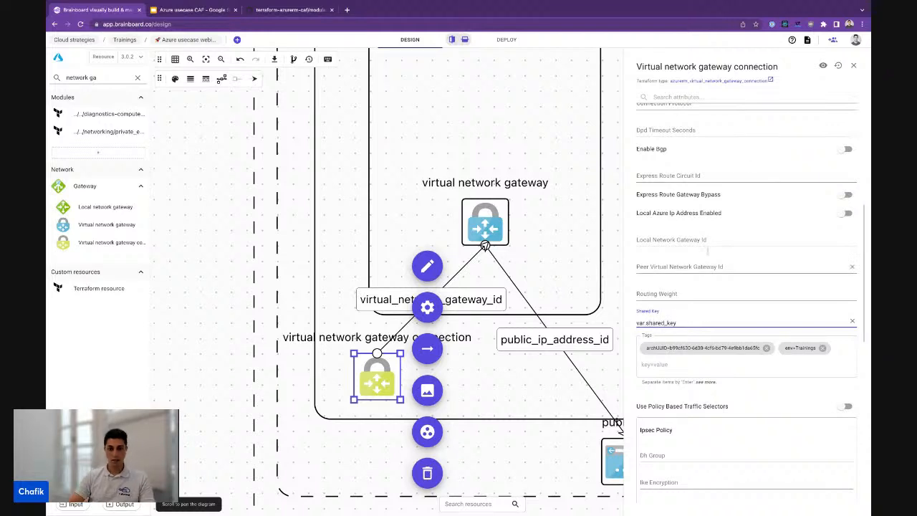
key("Return")
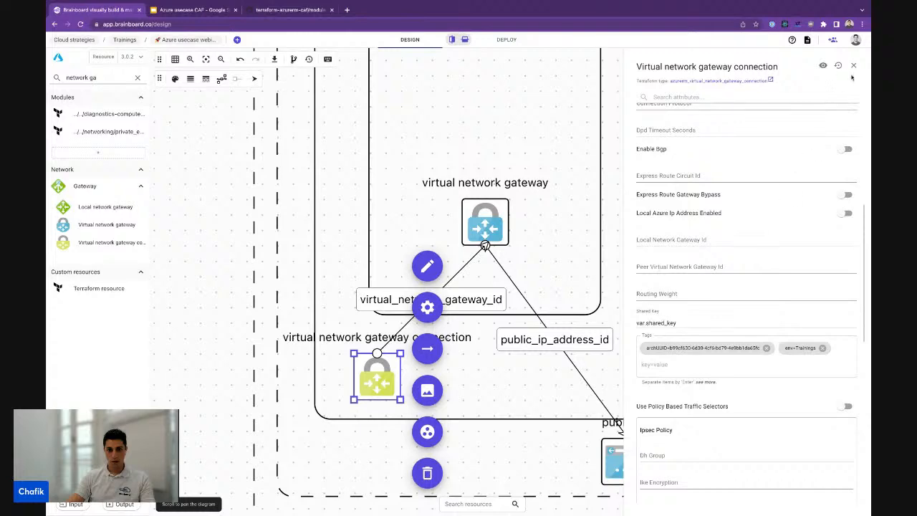
left_click(854, 66)
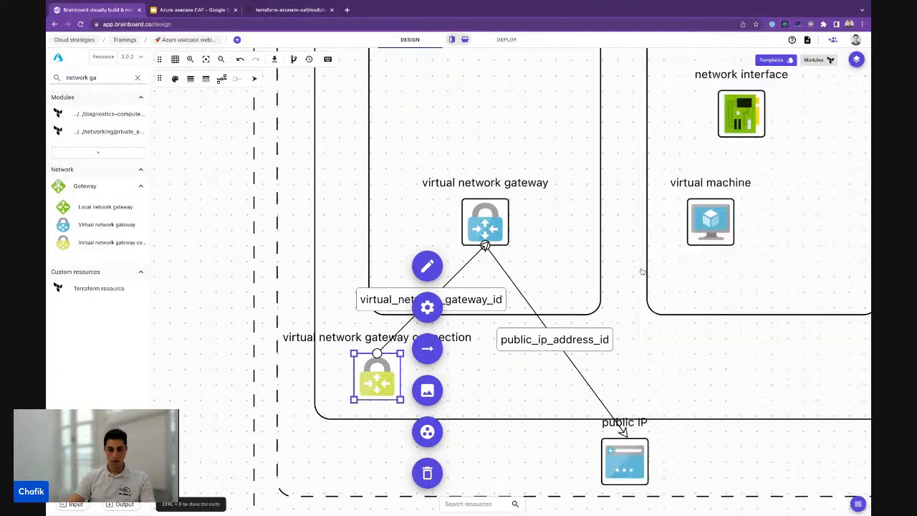
In Variables & locals, give the shared_key variable the default value shared_key
left_click(74, 504)
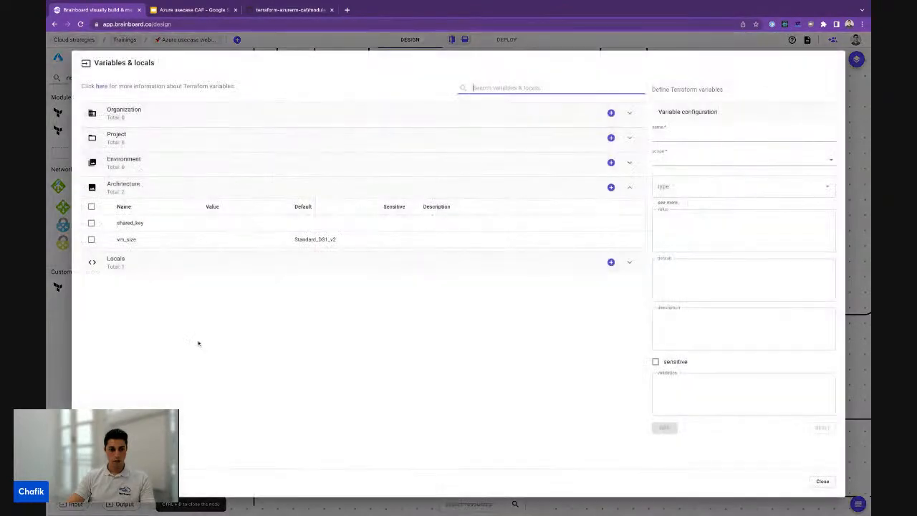
left_click(684, 282)
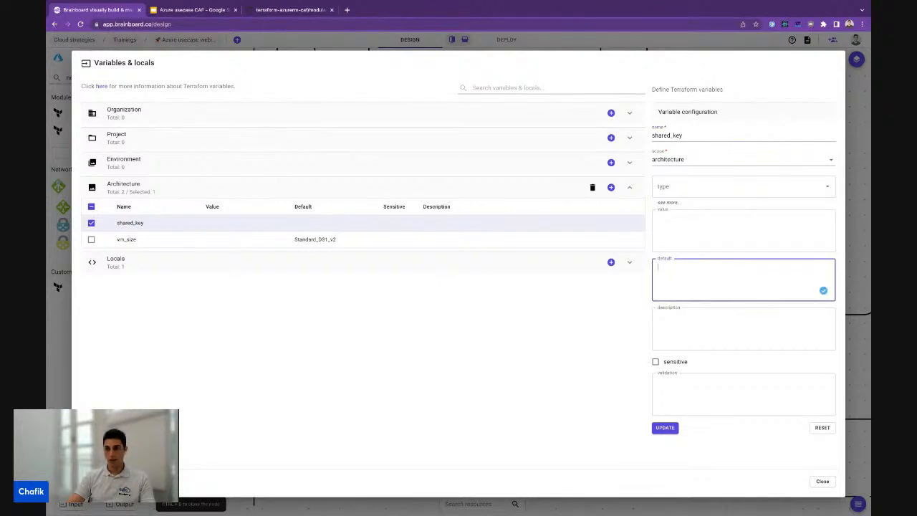
key("super+Tab")
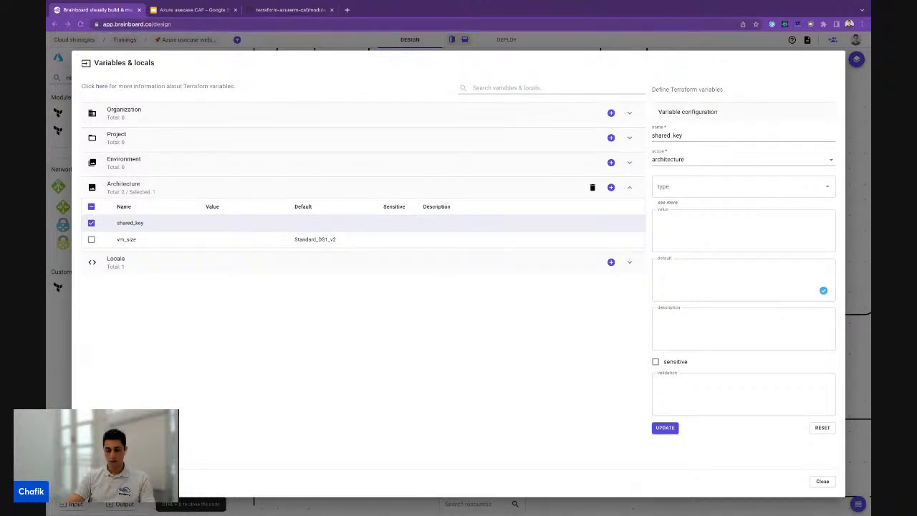
left_click(688, 270)
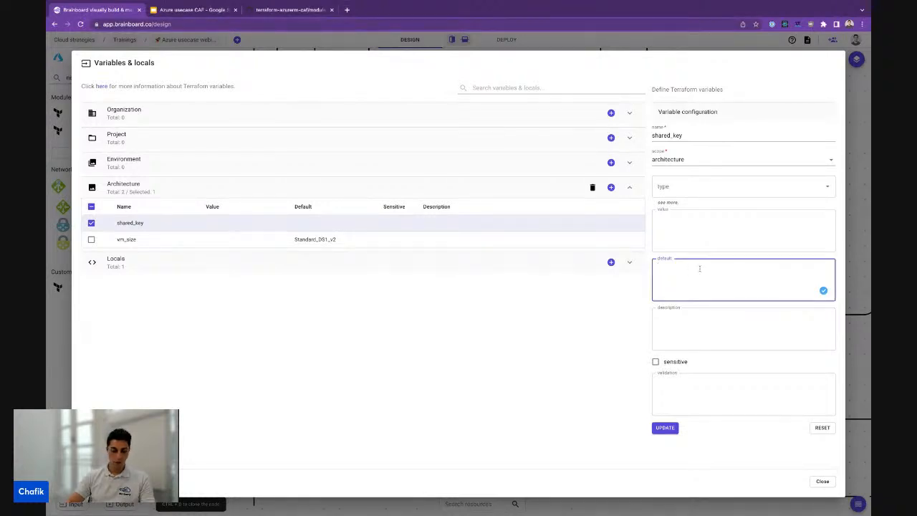
type("radno")
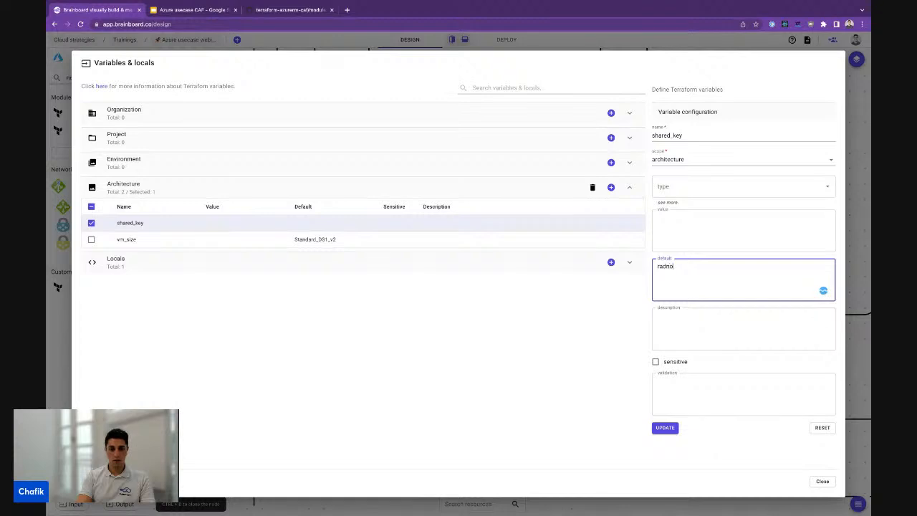
key("BackSpace")
key("BackSpace")
key("BackSpace")
left_click(665, 429)
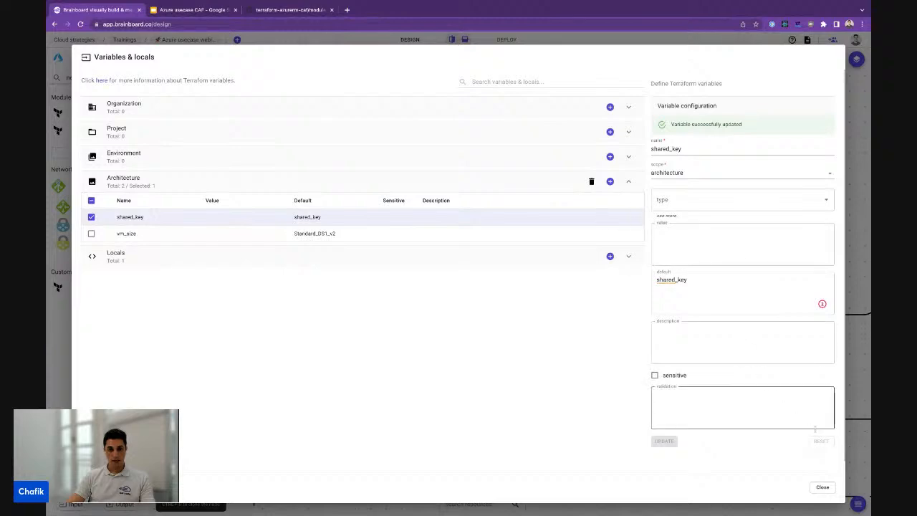
Set shared_key's type to string, save, and close the variables list
left_click(682, 198)
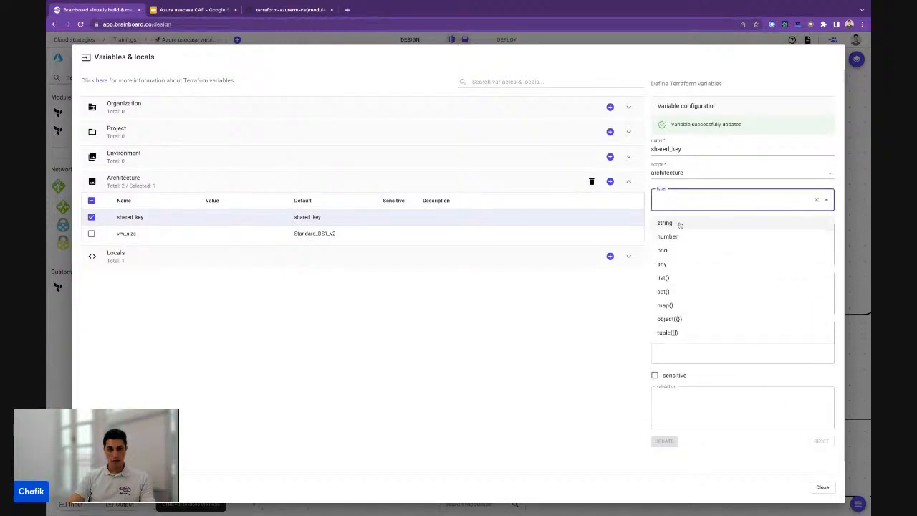
left_click(673, 222)
left_click(665, 429)
left_click(853, 307)
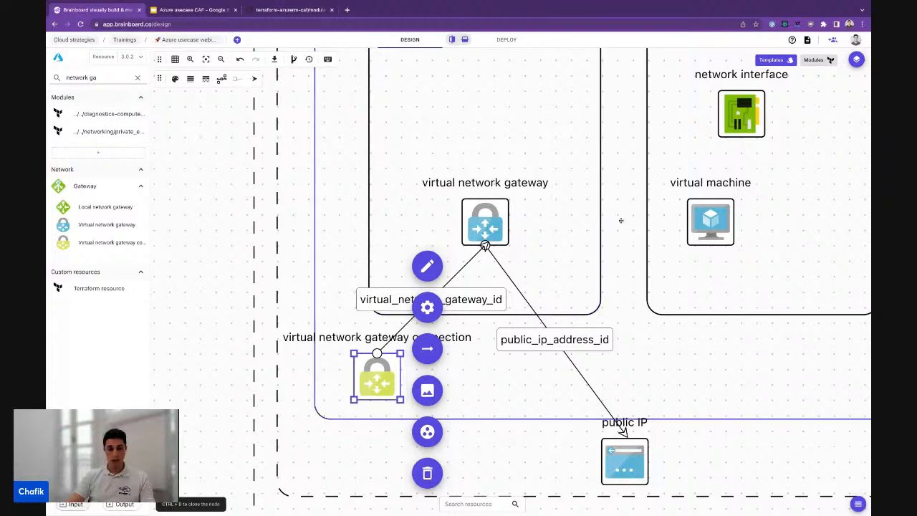
Drop a virtual network gateway connection into onprem-vnet-rg with the resource group as parent
scroll(484, 245, "down", 5)
scroll(575, 225, "left", 1)
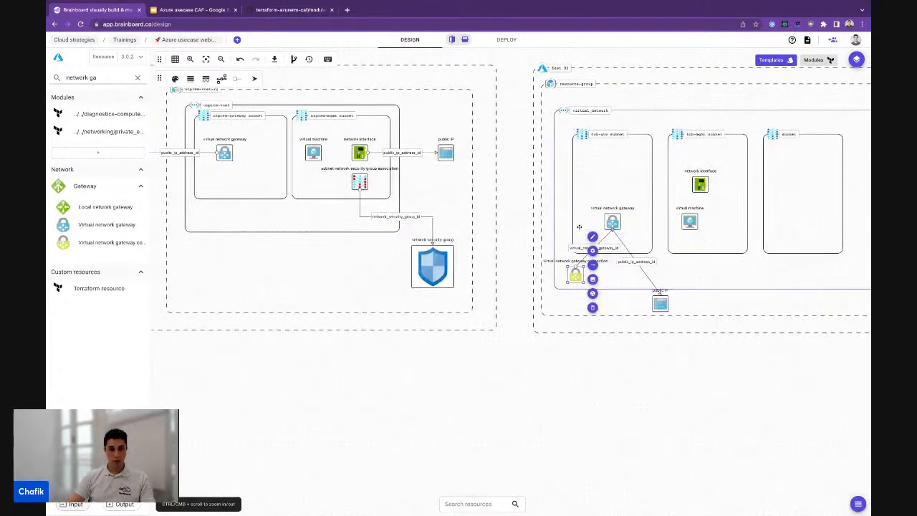
scroll(344, 242, "up", 1)
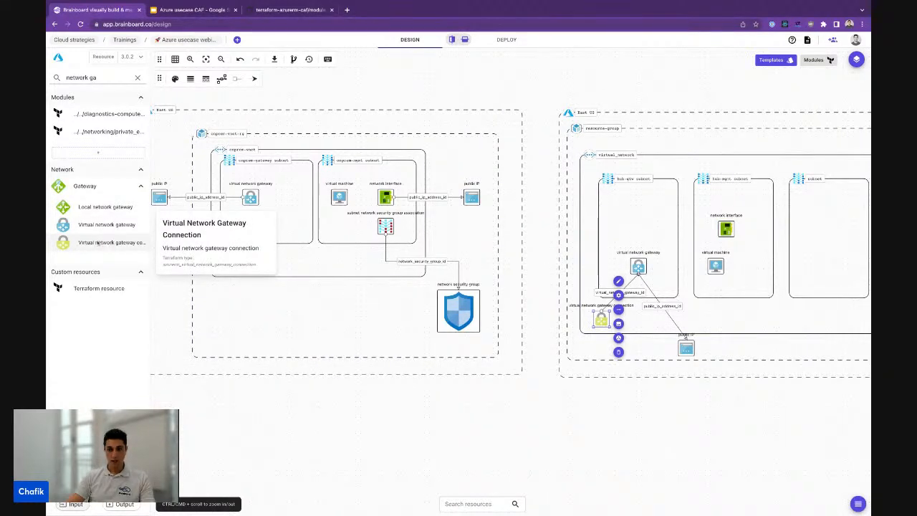
left_click_drag(98, 244, 360, 315)
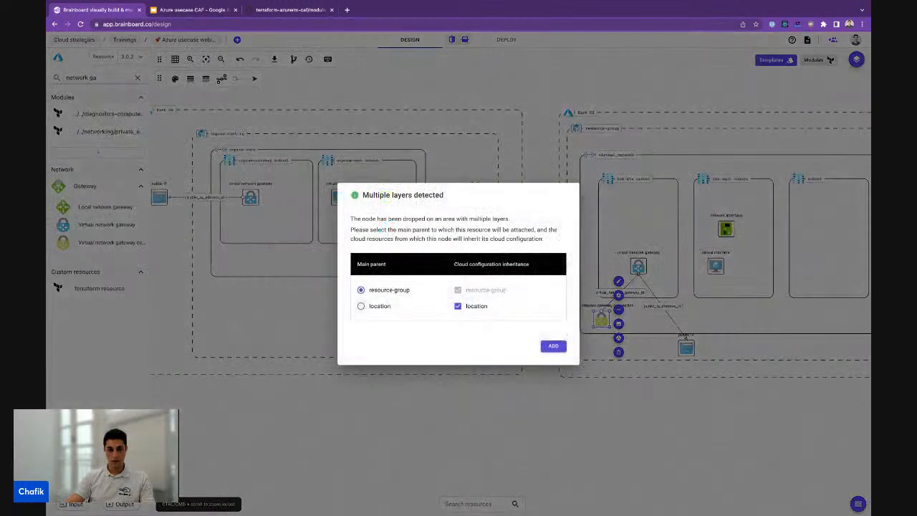
left_click(553, 347)
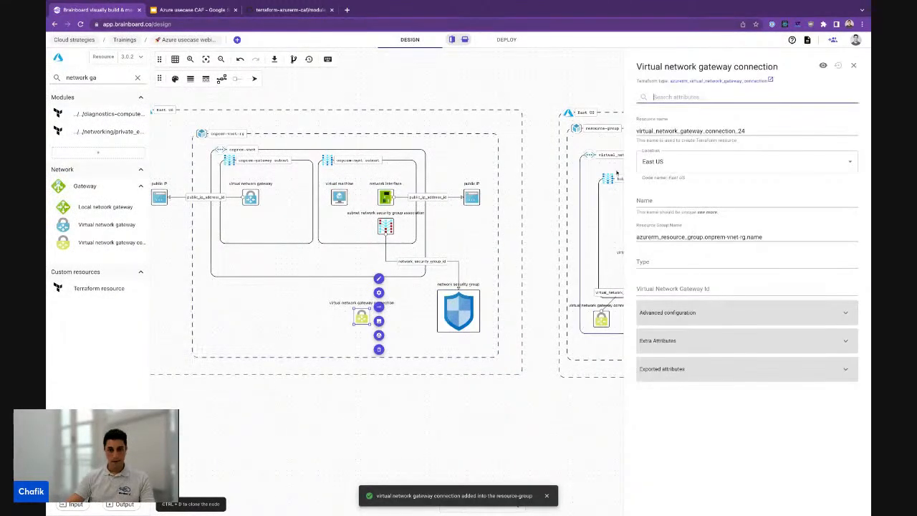
Name the new connection onprem-hub-conn in Resource name and Name, with Type Vnet2Vnet
left_click(690, 131)
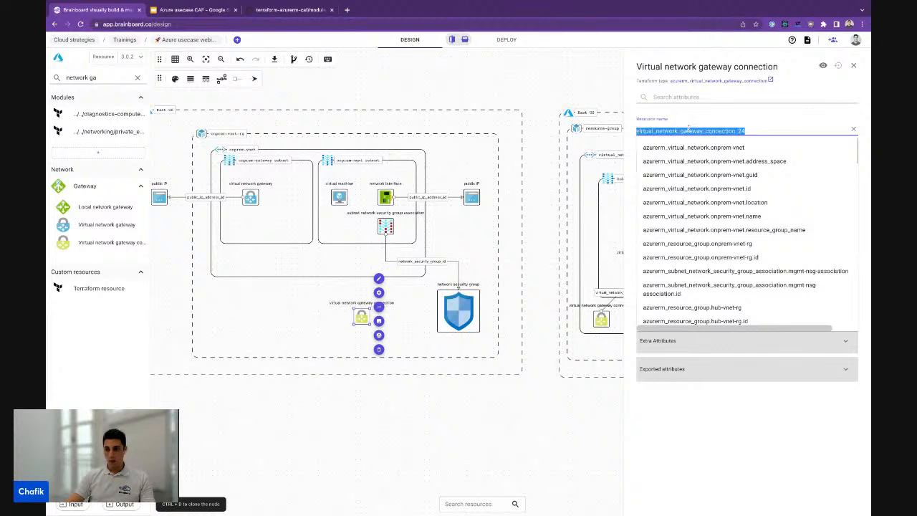
type("onprem-hub-conn")
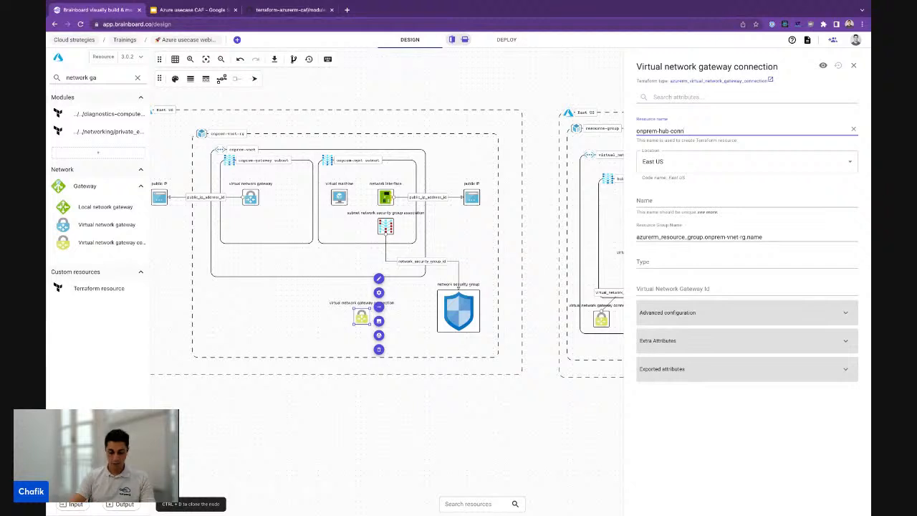
key("ctrl+a")
key("ctrl+c")
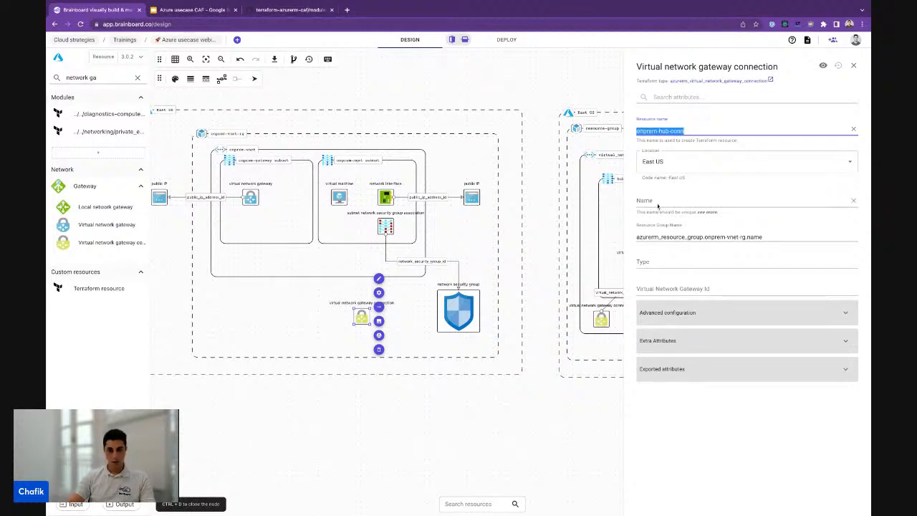
left_click(658, 205)
key("ctrl+v")
left_click(682, 263)
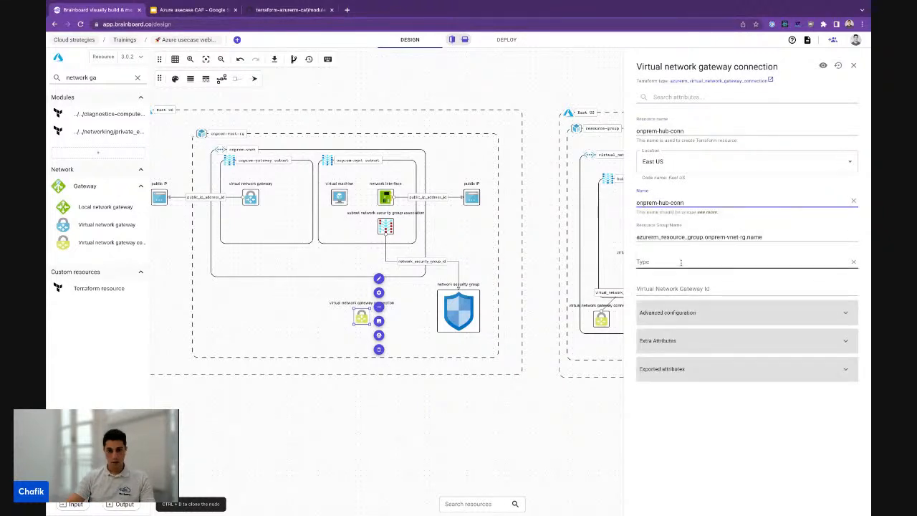
type("vnet")
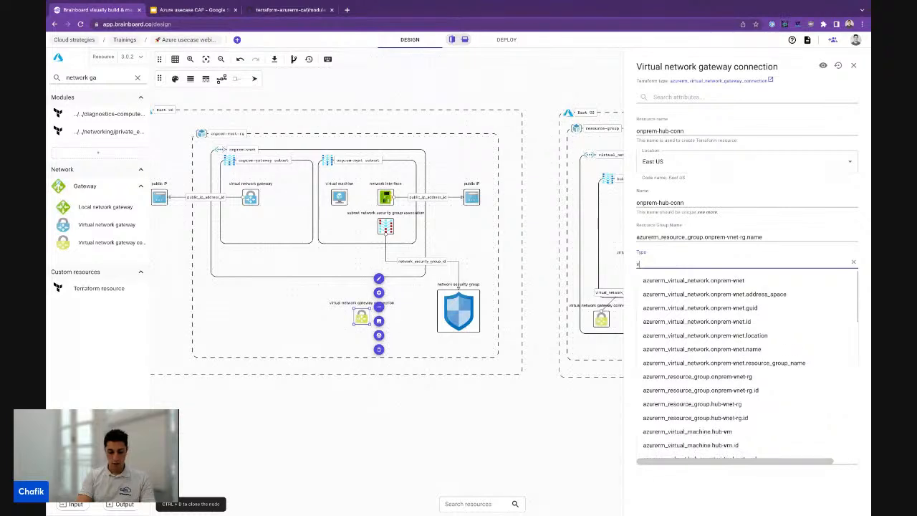
key("BackSpace")
key("BackSpace")
key("BackSpace")
type("Vnet2Vnet")
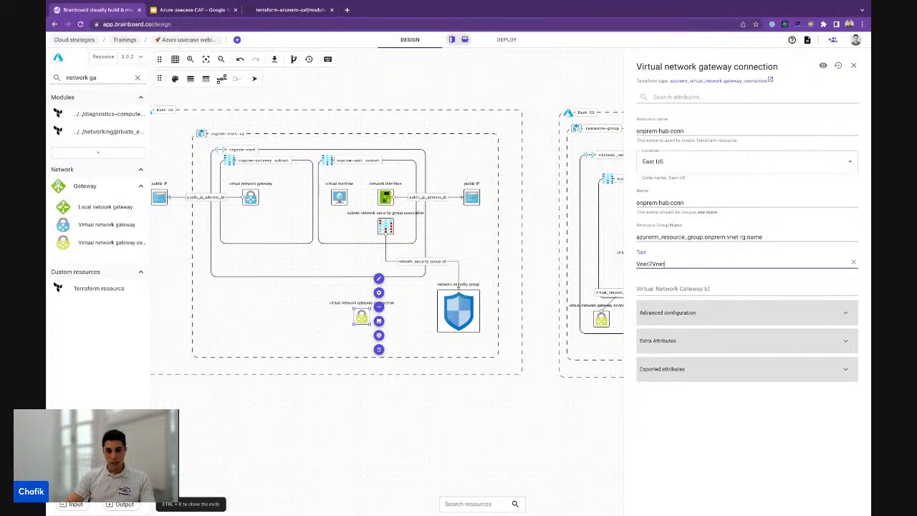
Search for the on-prem gateway reference and inspect the on-prem virtual network gateway's properties
left_click(701, 287)
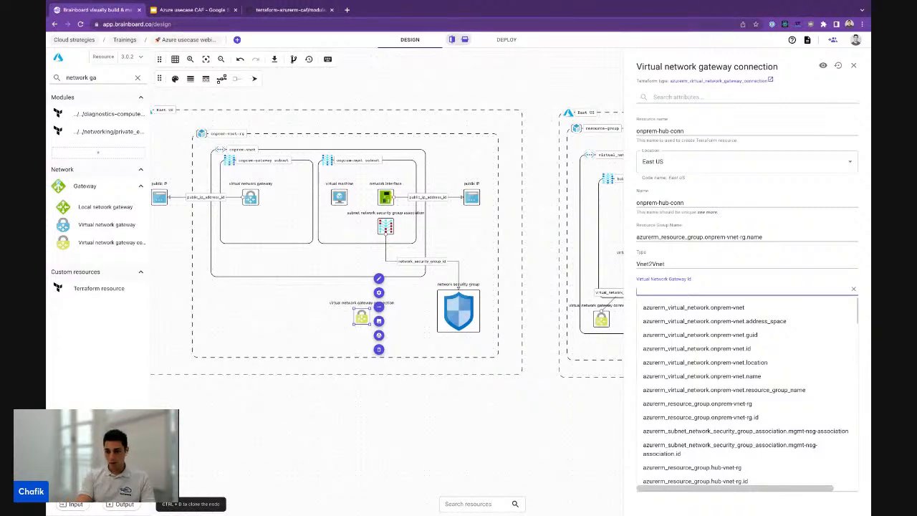
type("on")
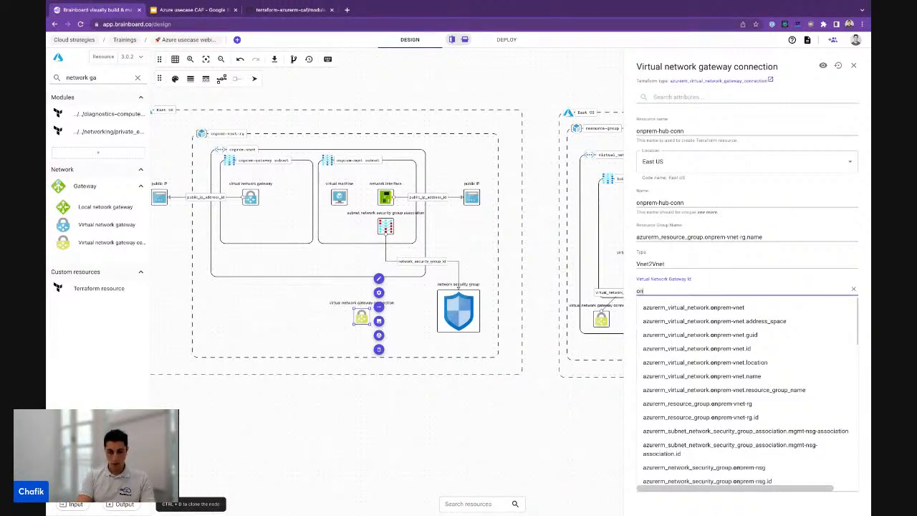
type("prem-vnet")
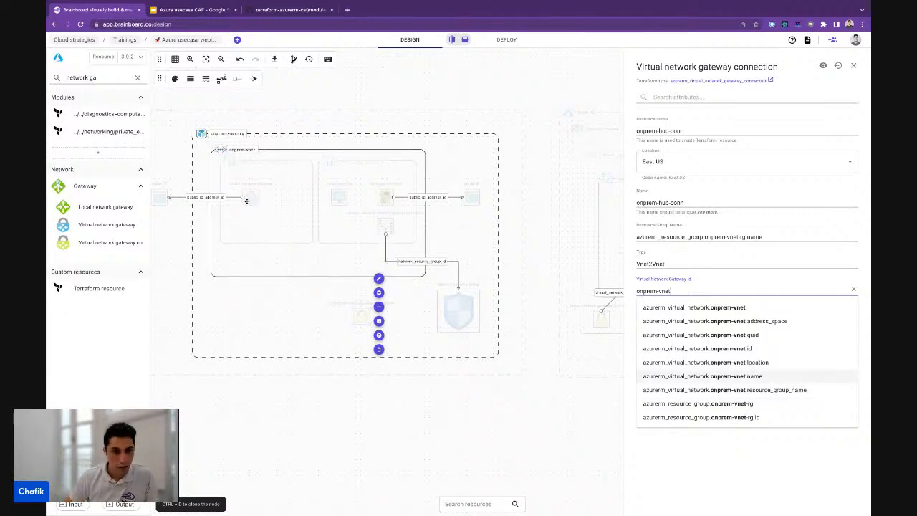
left_click(247, 201)
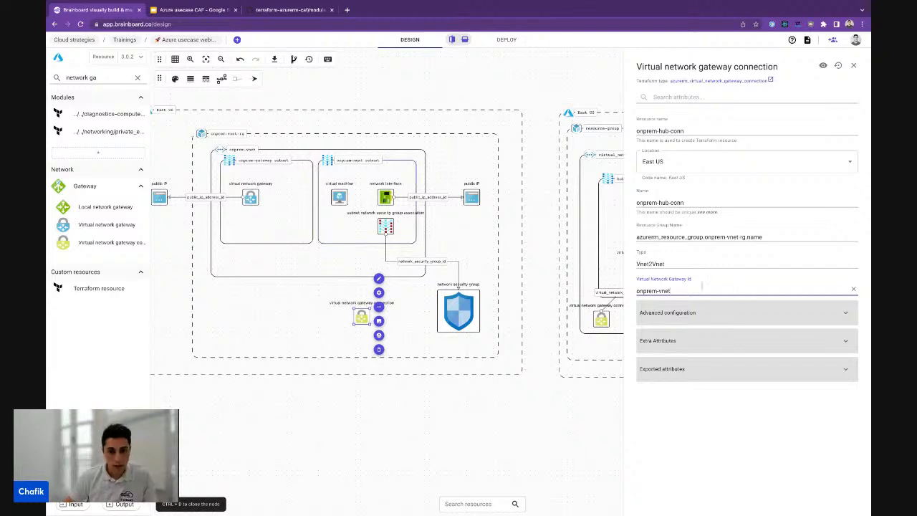
triple_click(699, 288)
type("gtw")
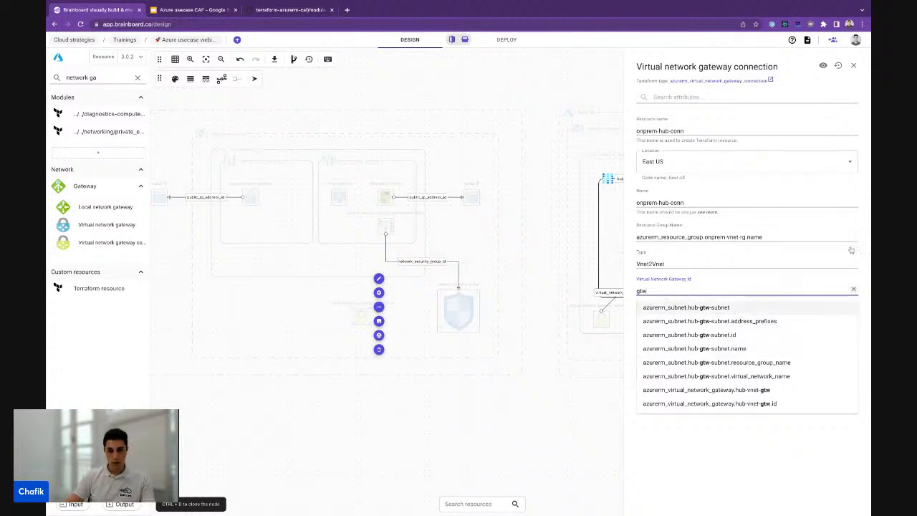
left_click(854, 65)
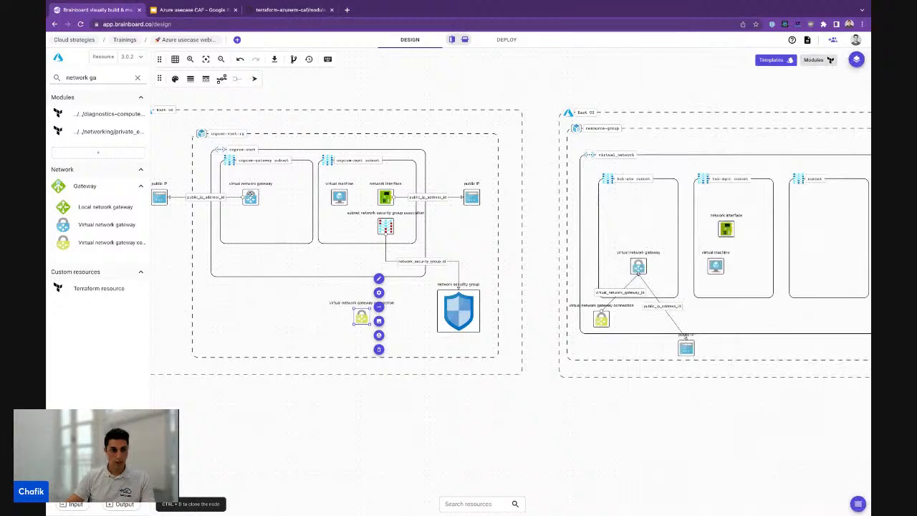
double_click(250, 195)
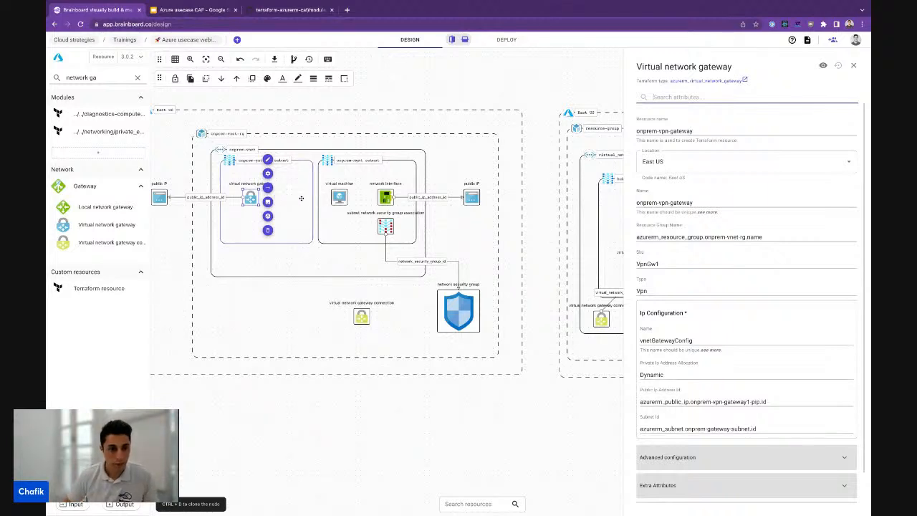
left_click(855, 66)
Set the connection's Virtual Network Gateway Id to onprem-vpn-gateway.id
left_click(361, 316)
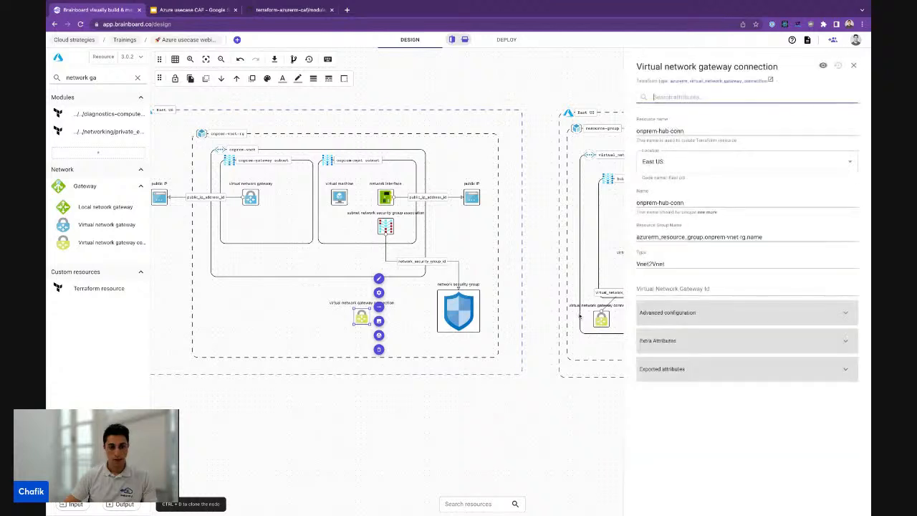
left_click(681, 291)
type("vpn")
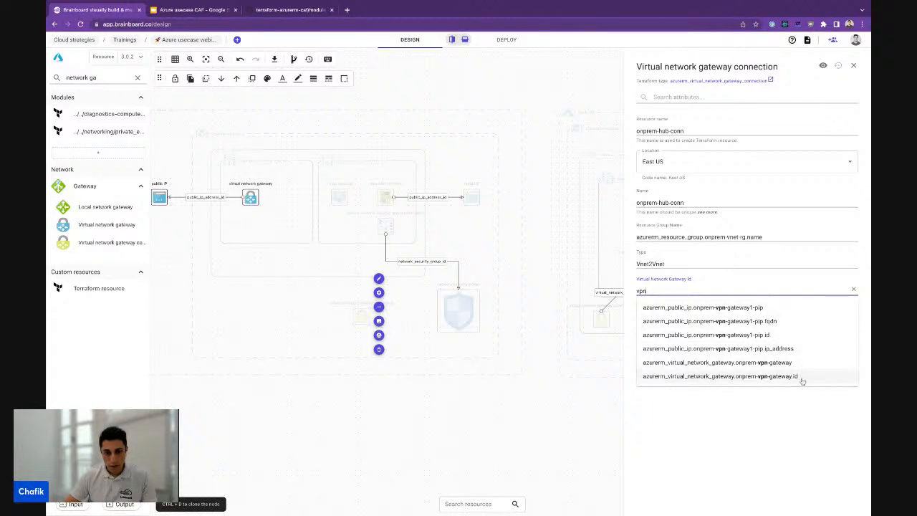
left_click(795, 377)
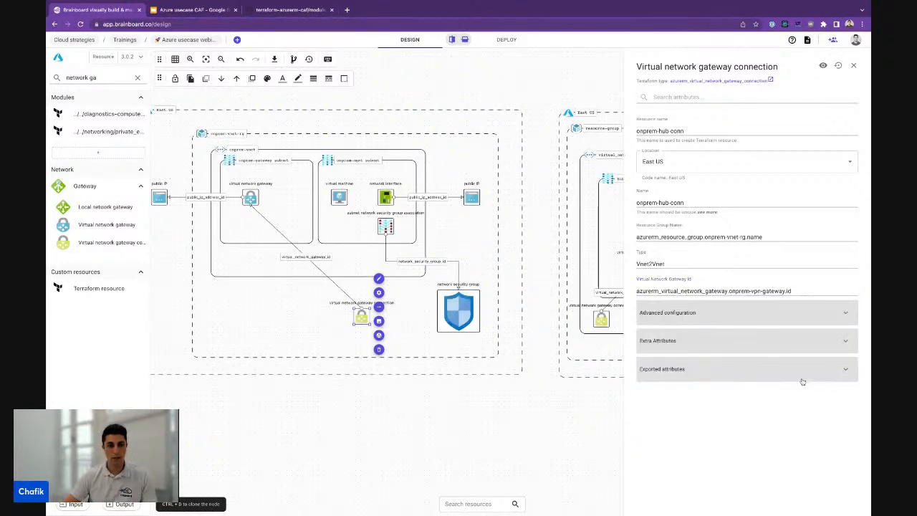
Under Advanced configuration, set Peer Virtual Network Gateway Id to hub-vnet-gtw.id
left_click(722, 315)
scroll(736, 211, "down", 5)
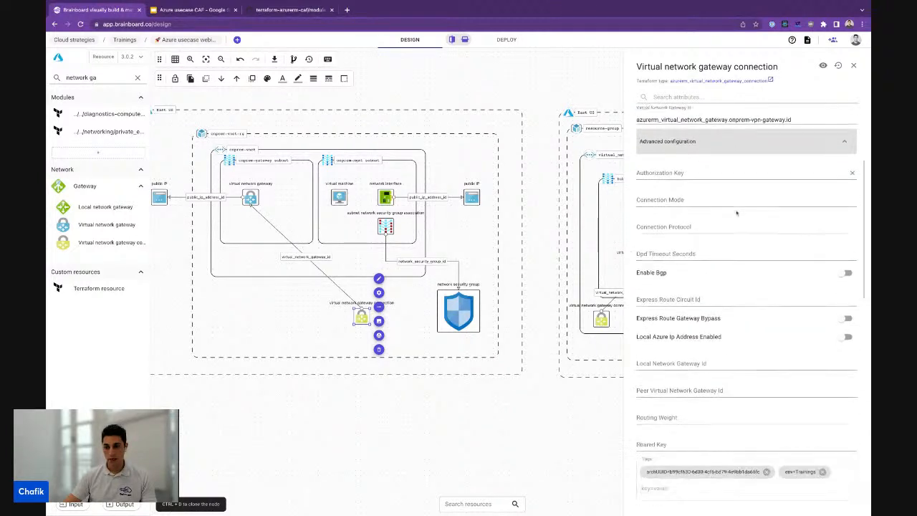
scroll(737, 212, "up", 5)
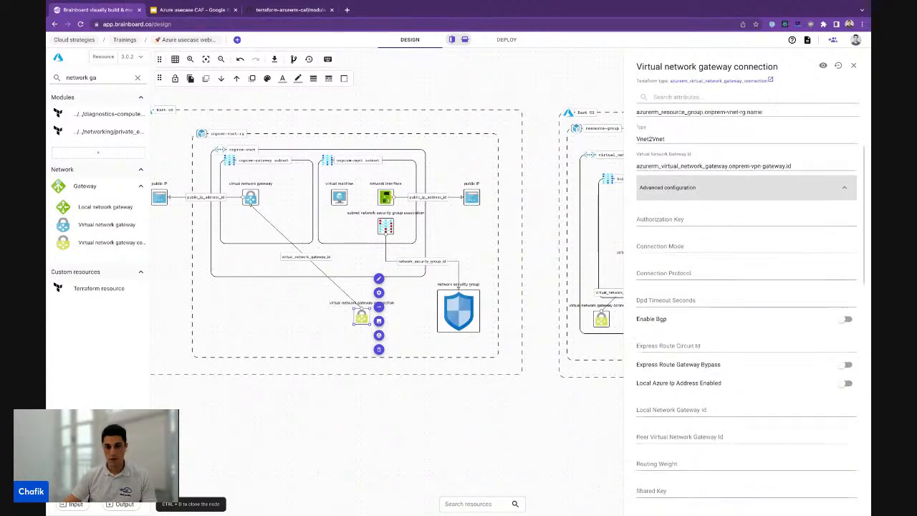
scroll(752, 205, "up", 1)
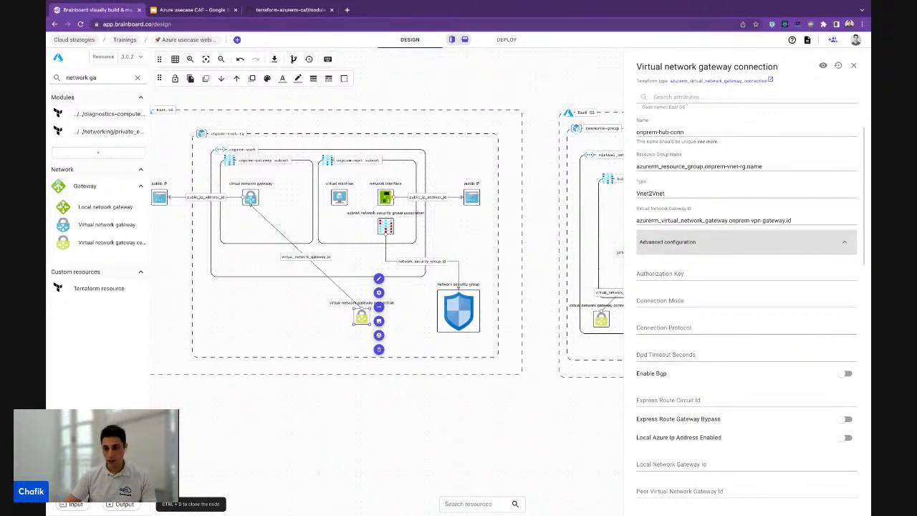
scroll(753, 215, "down", 3)
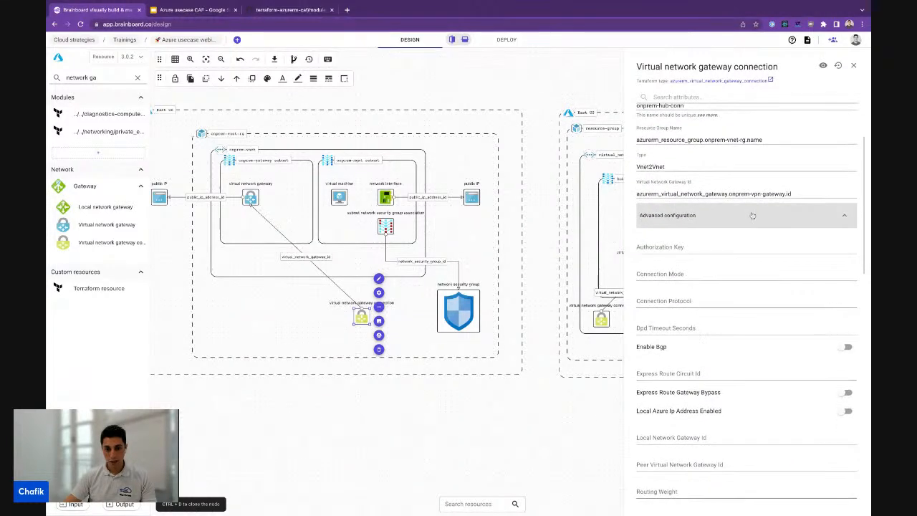
scroll(752, 215, "down", 5)
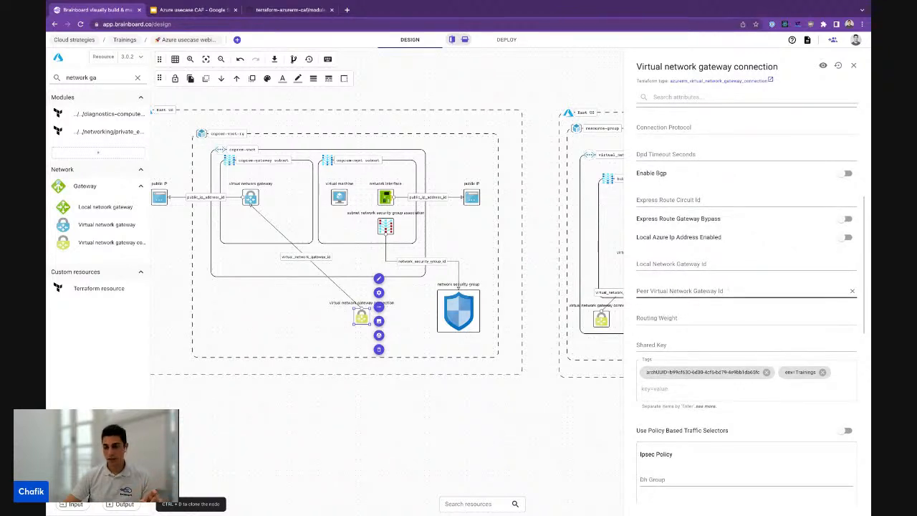
left_click(728, 291)
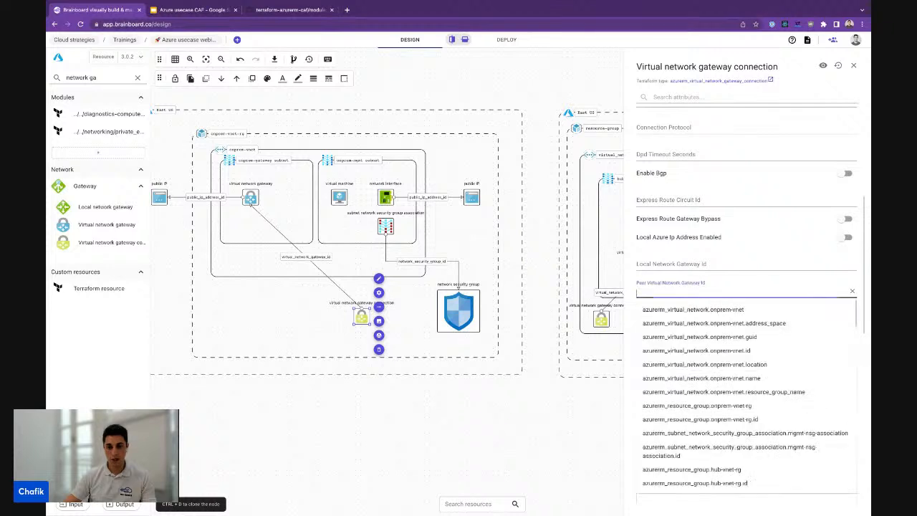
type("hub-vnet")
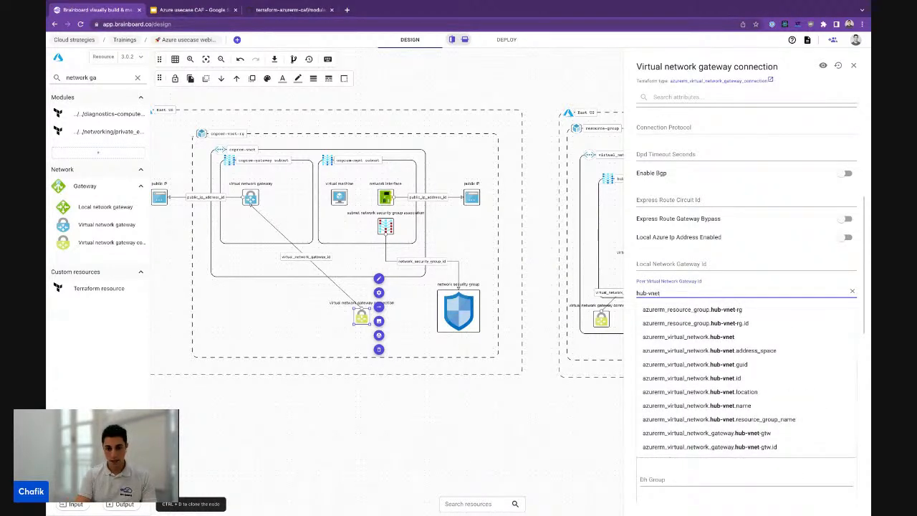
type("-g")
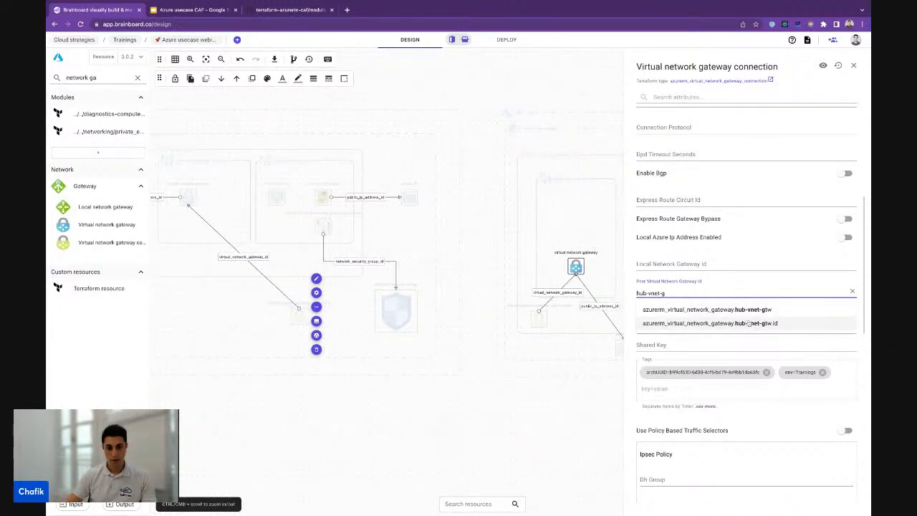
left_click(780, 323)
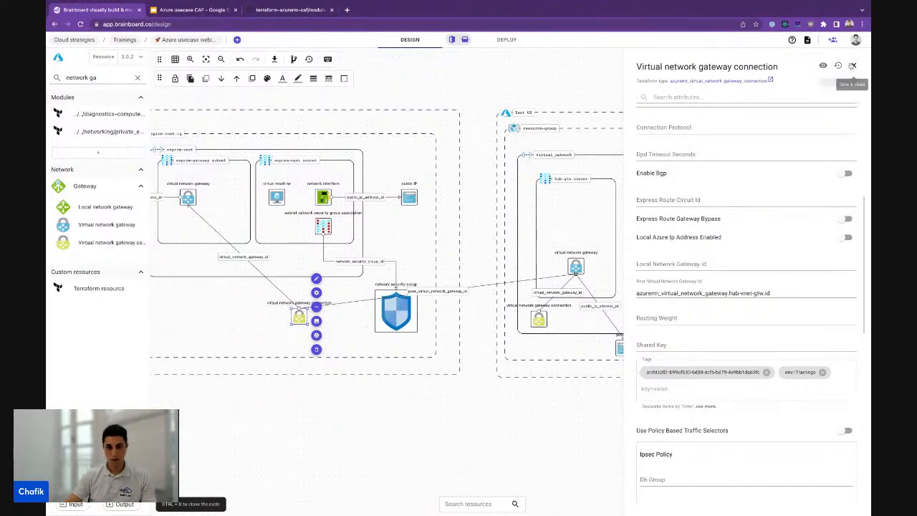
Save the connection, move it toward the hub region, and lower the on-prem gateway
left_click(852, 66)
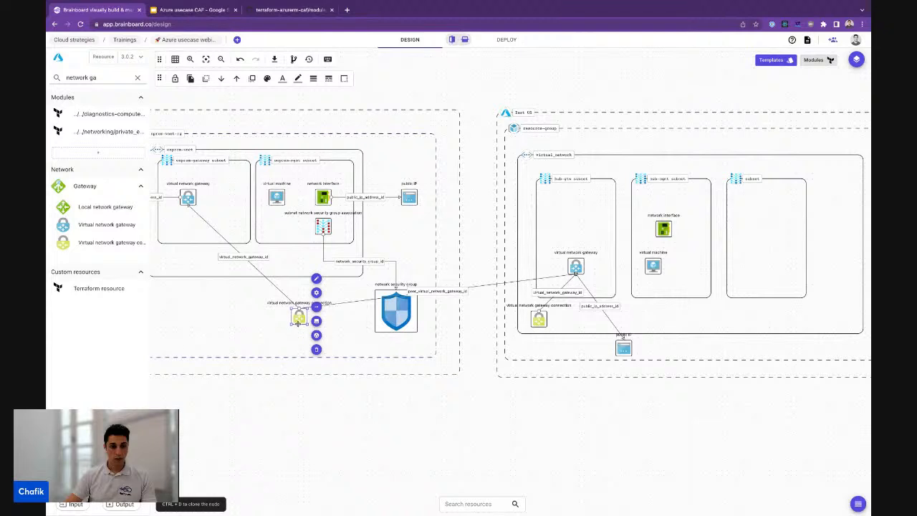
mouse_move(299, 320)
left_mouse_down()
mouse_move(379, 301)
mouse_move(411, 248)
left_mouse_up()
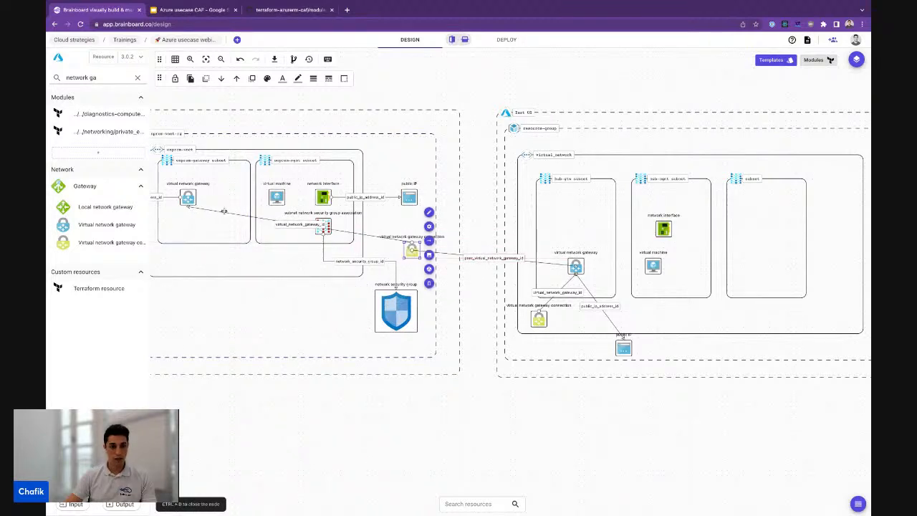
left_click_drag(188, 198, 189, 228)
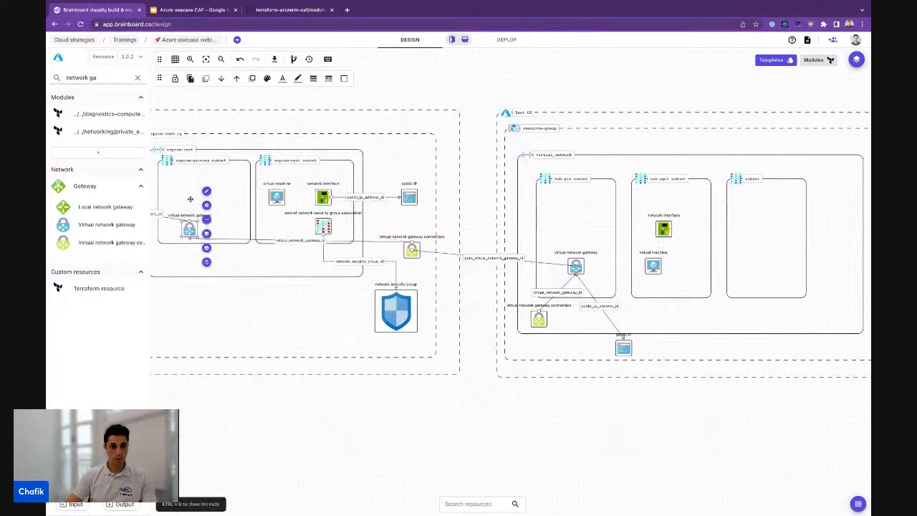
Make the gateway-to-connection link a right-angle stepped connector and pan to review the diagram
left_click(188, 239)
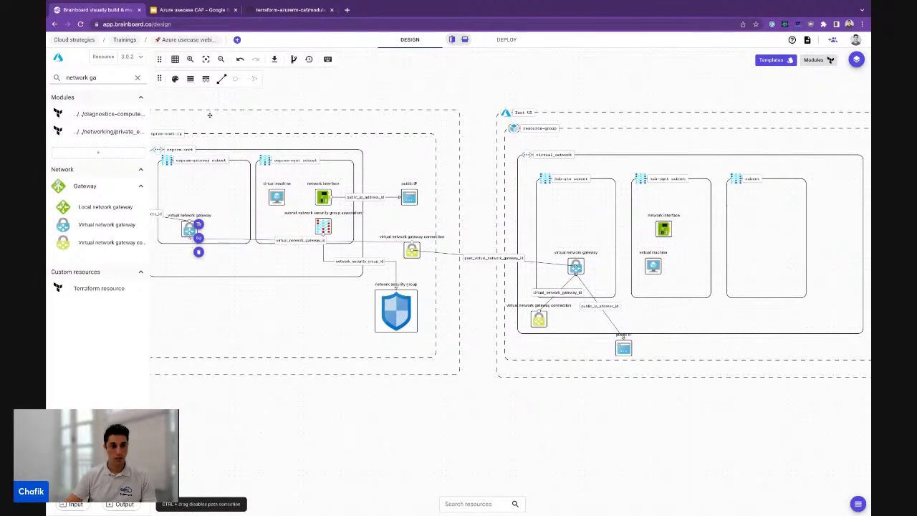
left_click(222, 79)
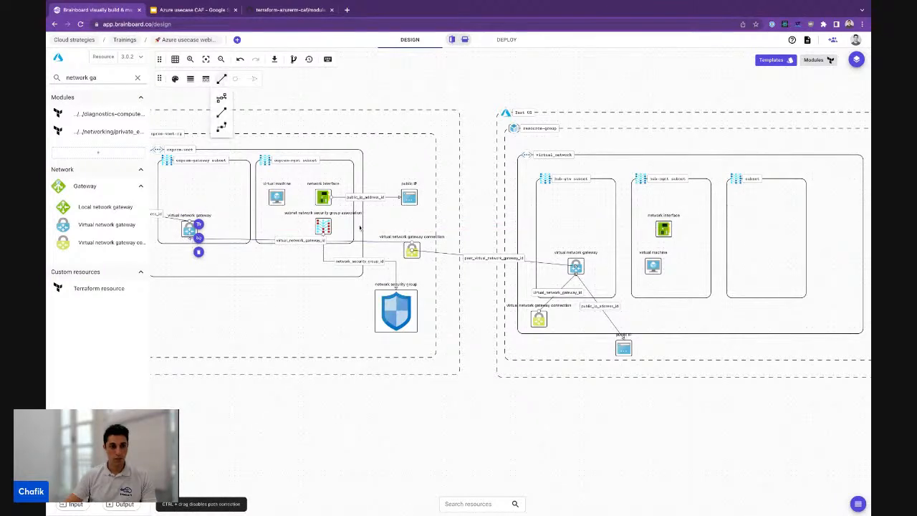
left_click(221, 128)
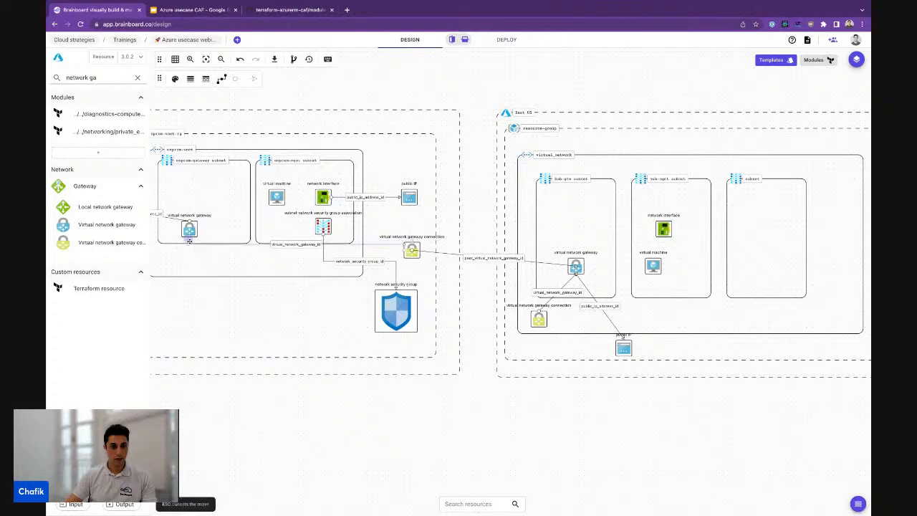
left_click(210, 257)
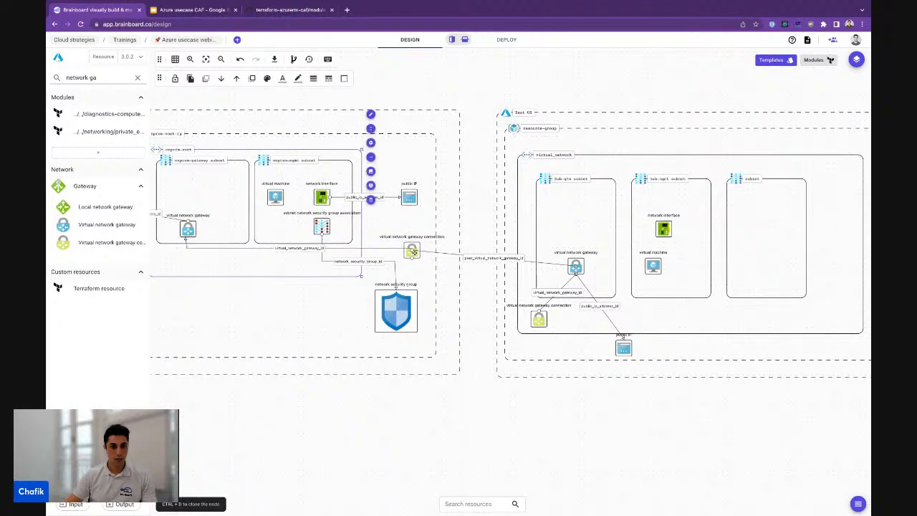
scroll(394, 247, "left", 1)
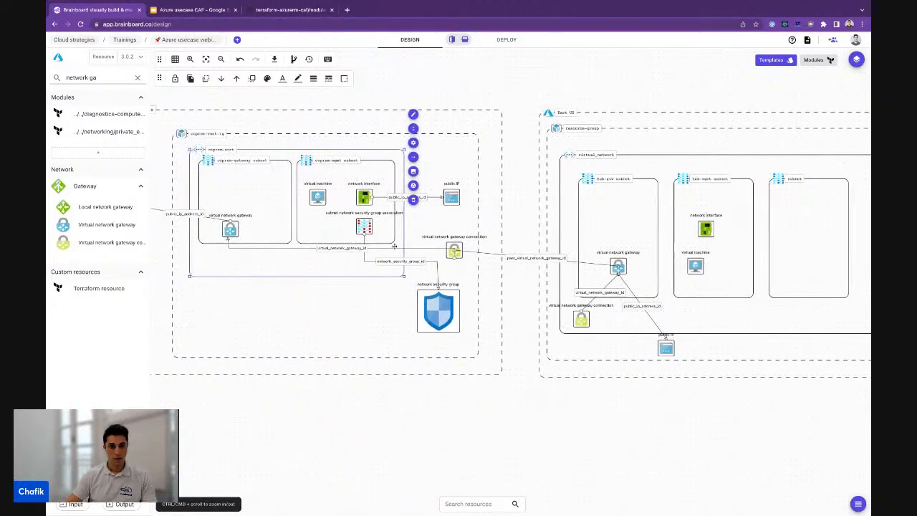
scroll(394, 247, "right", 1)
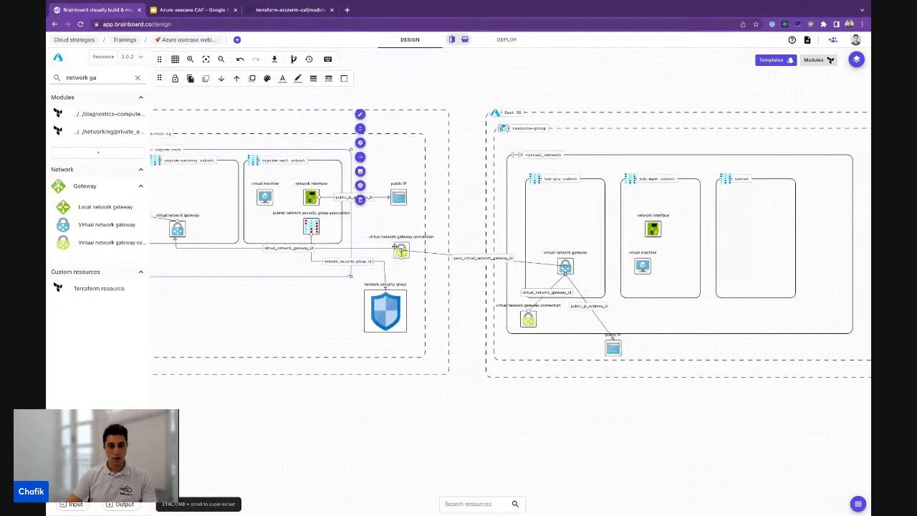
left_click(456, 157)
scroll(468, 229, "right", 2)
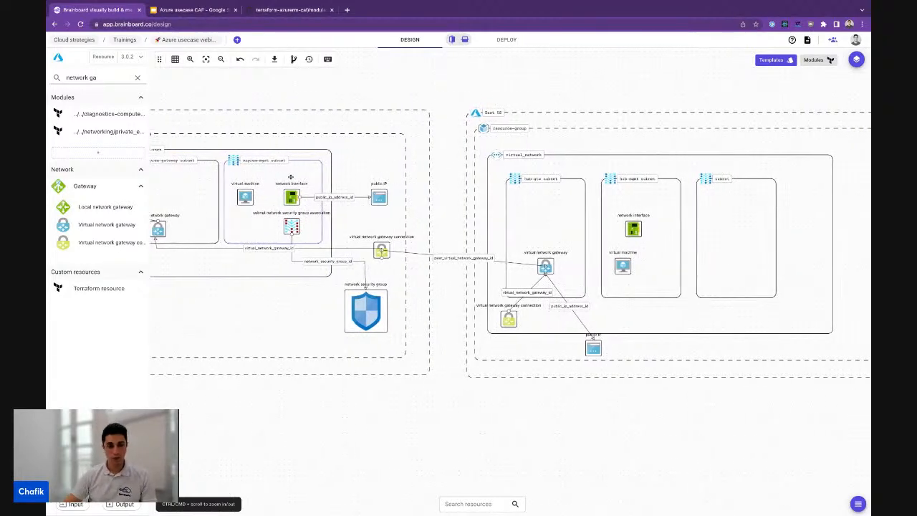
scroll(469, 229, "right", 5)
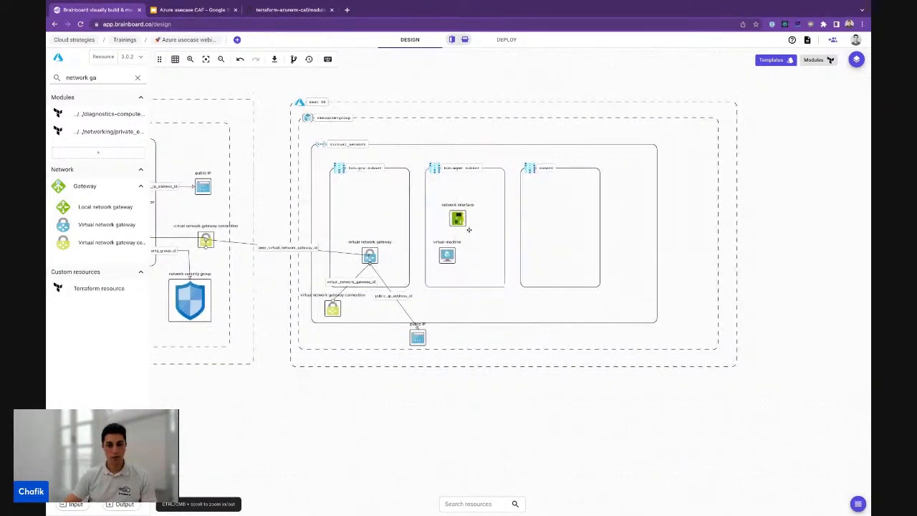
scroll(468, 226, "right", 2)
scroll(468, 227, "up", 2)
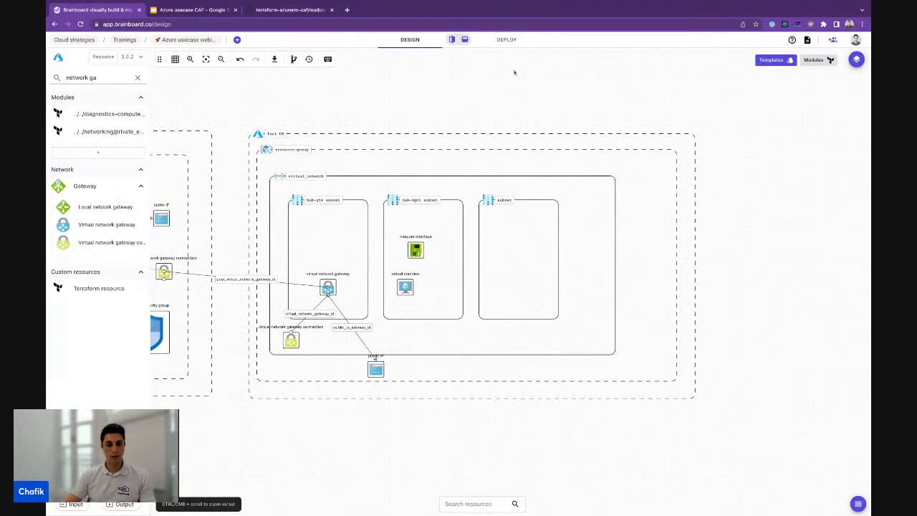
Review the end of the generated main.tf code, then open the deployment Actions page
left_click(506, 41)
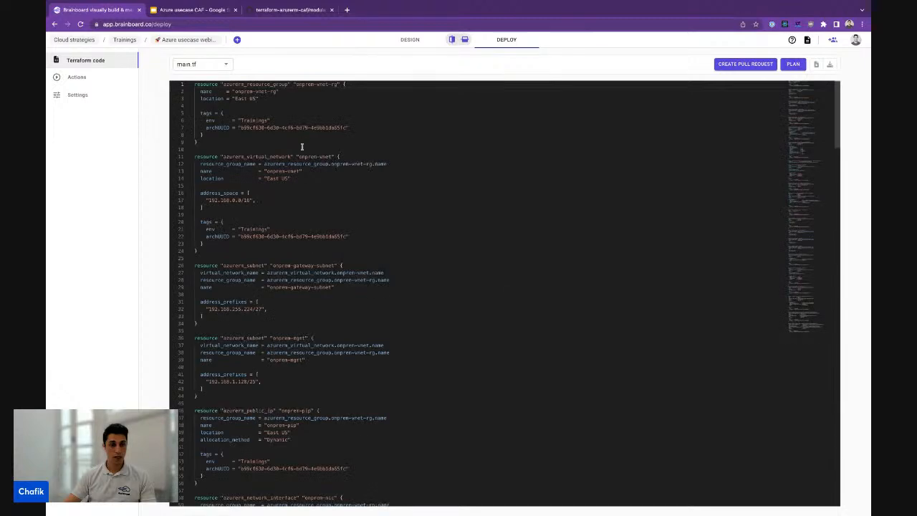
scroll(302, 146, "down", 5)
scroll(302, 146, "down", 20)
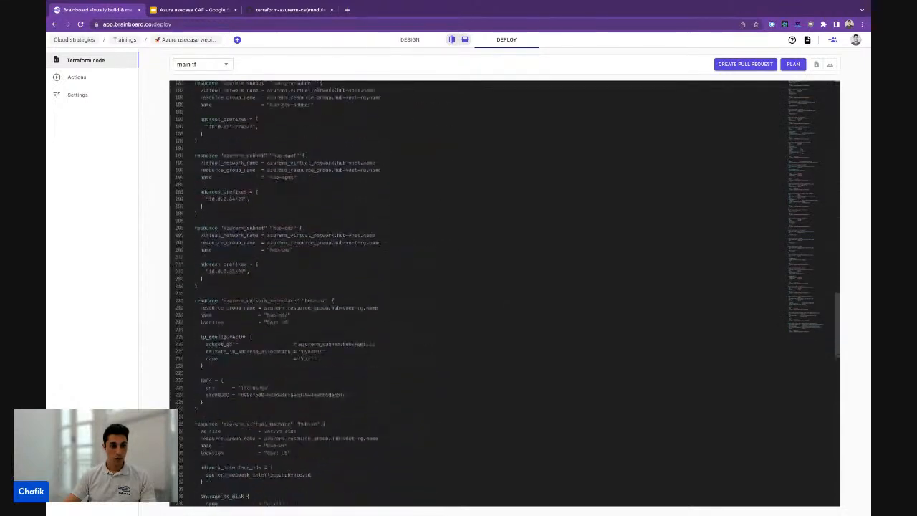
scroll(505, 294, "down", 3)
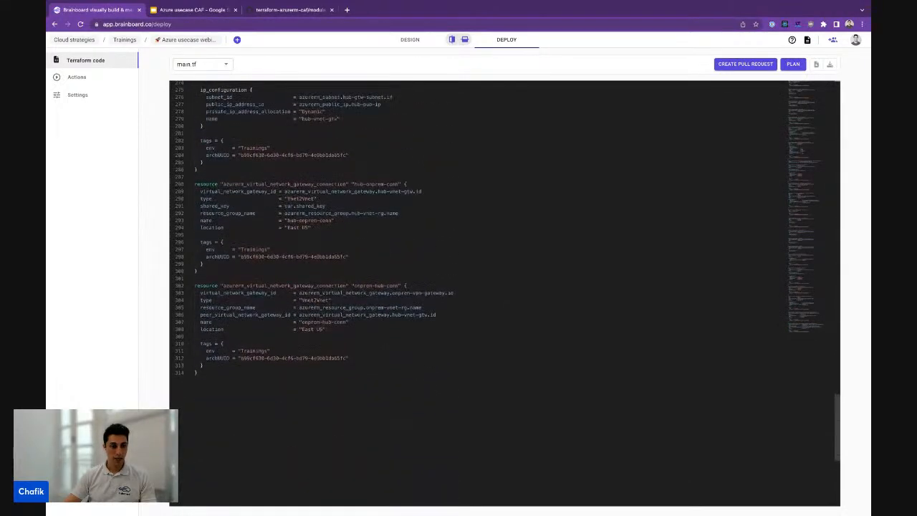
scroll(273, 212, "up", 1)
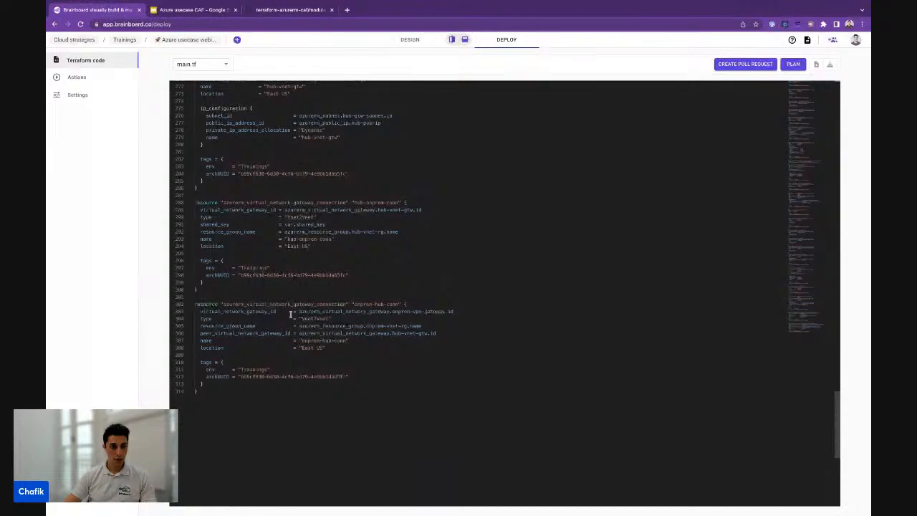
scroll(276, 356, "up", 3)
scroll(278, 343, "down", 4)
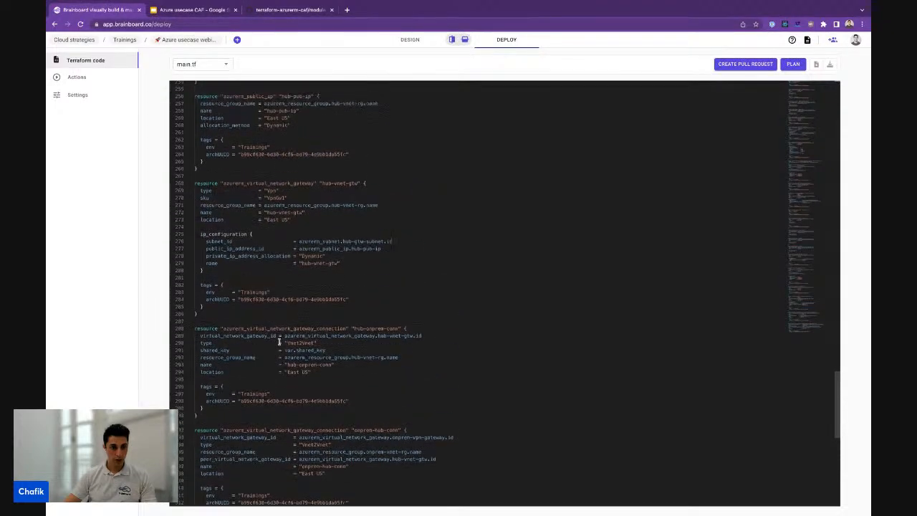
scroll(279, 339, "up", 1)
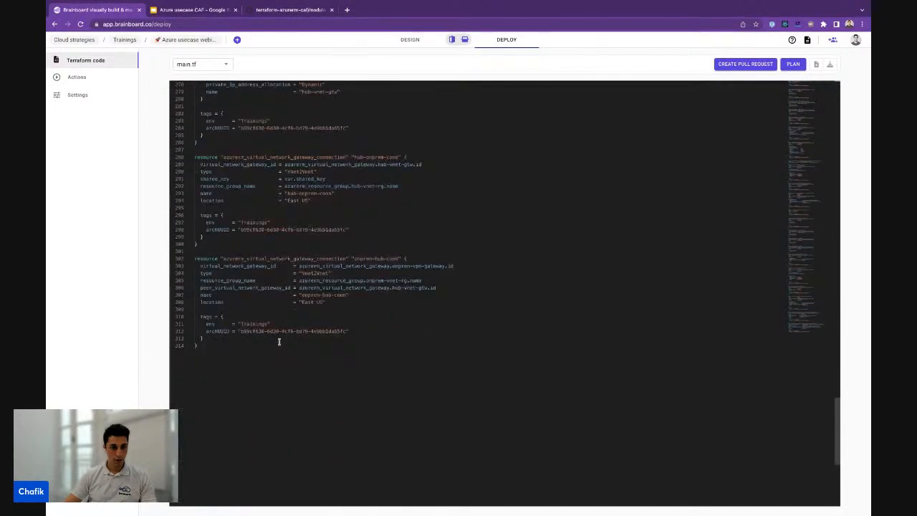
left_click(93, 82)
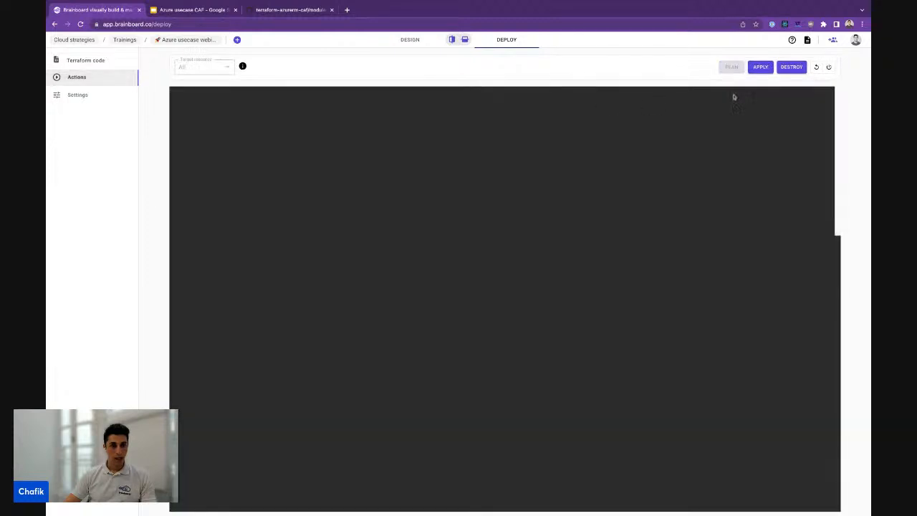
Rerun the Terraform plan and note the line 277 public_ip_address_id type error, then return to Design
left_click(815, 70)
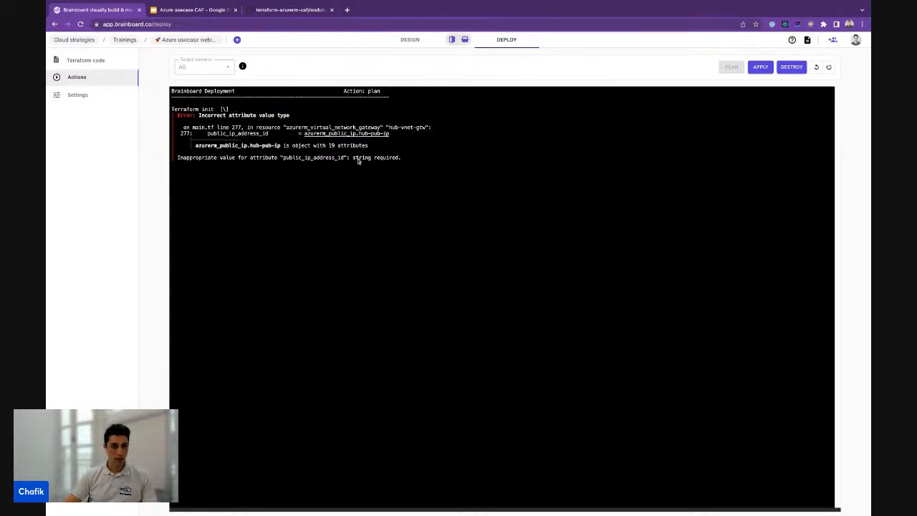
left_click(415, 45)
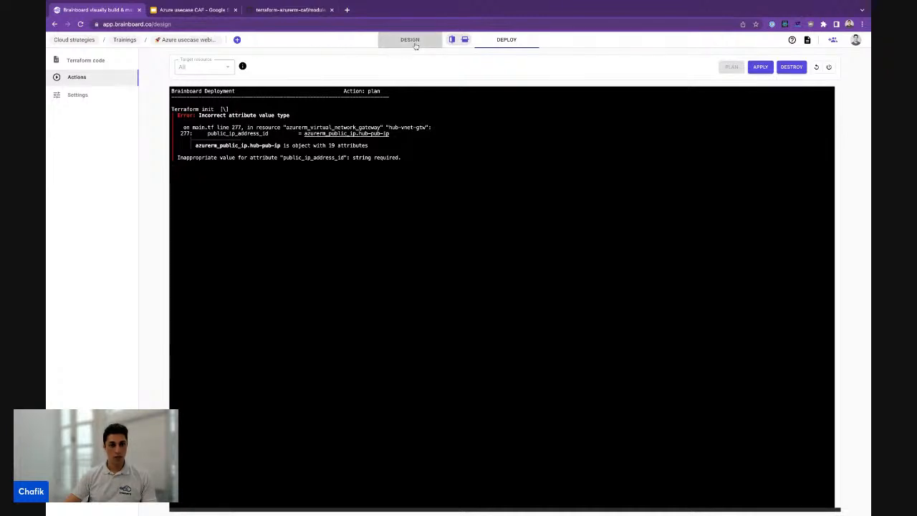
Show the diagram beside main.tf, zoom into the hub network, and select its East US area
left_click(452, 40)
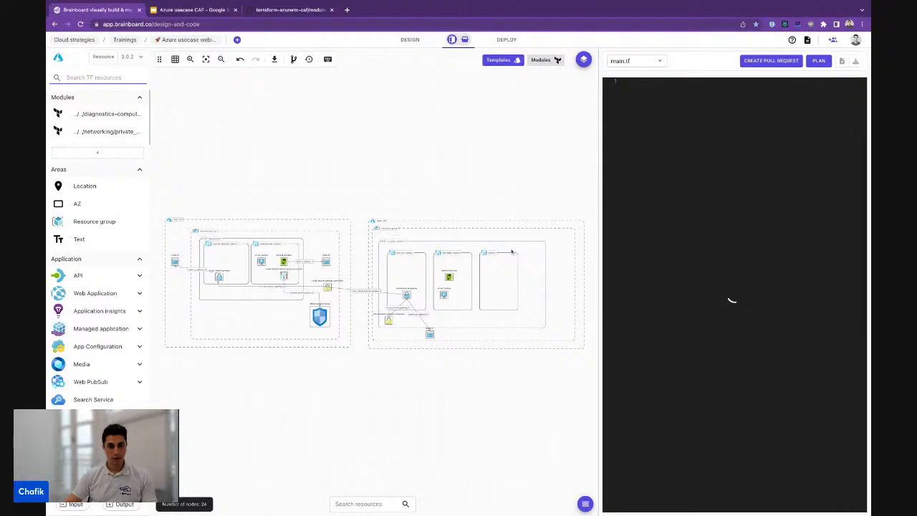
scroll(512, 251, "right", 1)
scroll(409, 263, "up", 2)
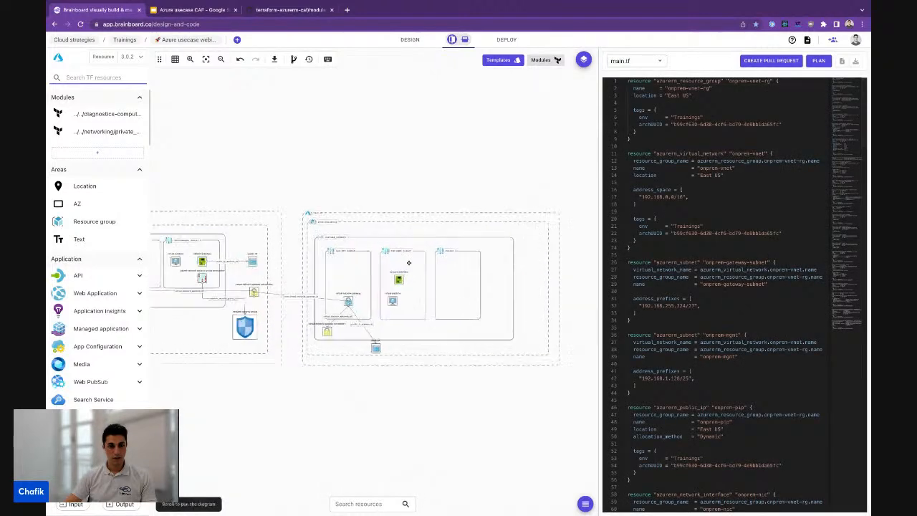
scroll(408, 262, "up", 2)
scroll(409, 263, "up", 2)
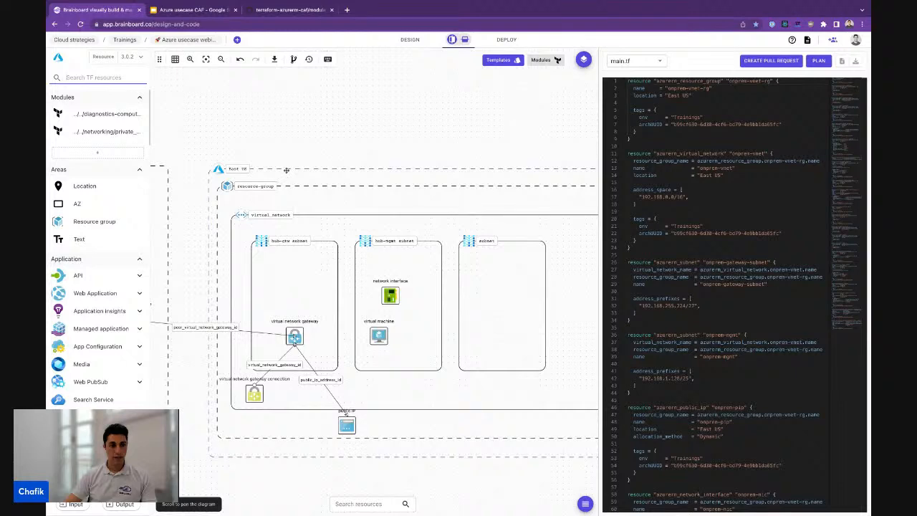
left_click(276, 226)
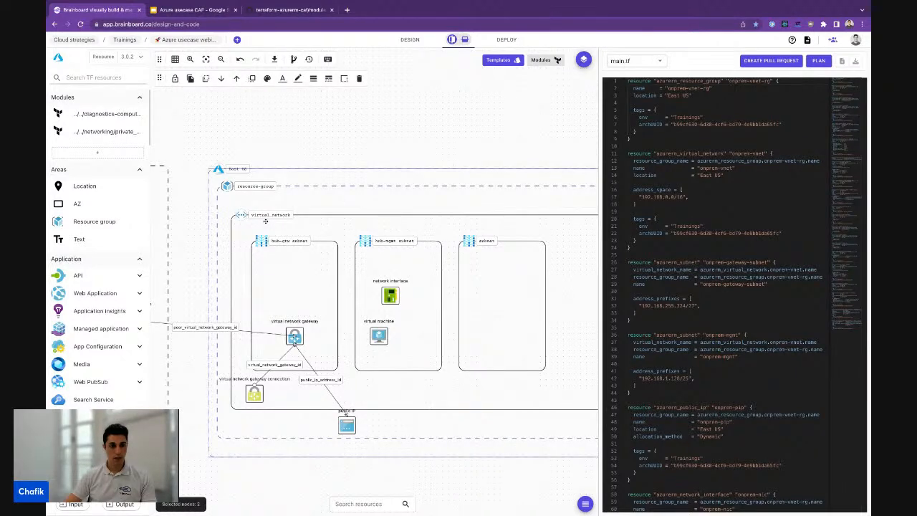
scroll(266, 221, "right", 4)
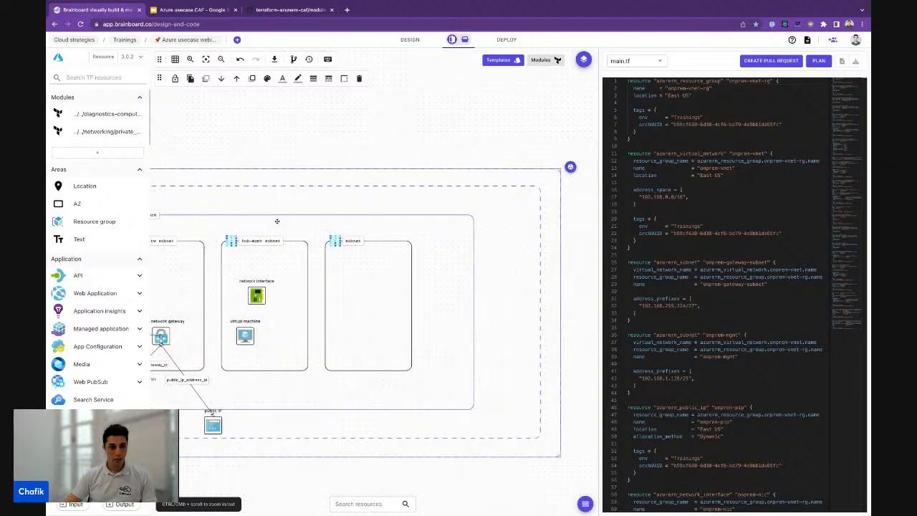
Group the selected hub resources under the name 'hub-vnet' and display the hub-vnet.tf code
left_click(524, 166)
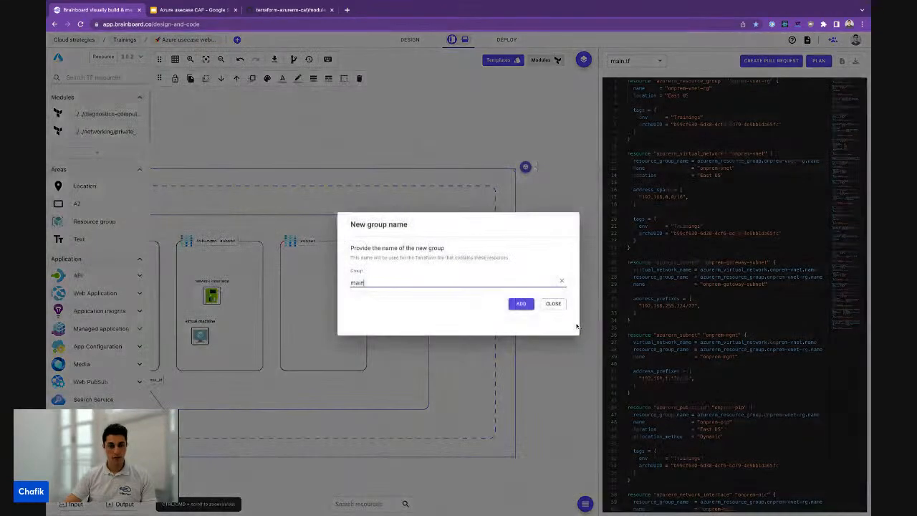
left_click(462, 282)
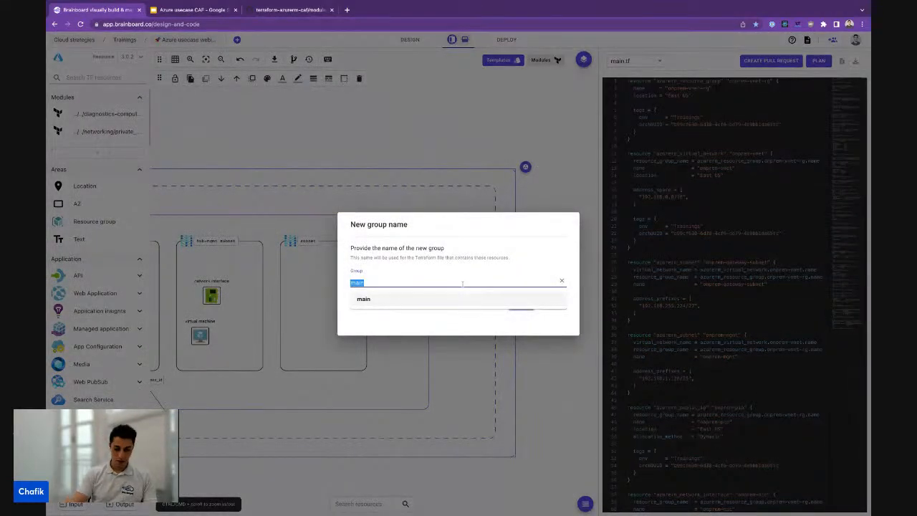
type("hub-vnet")
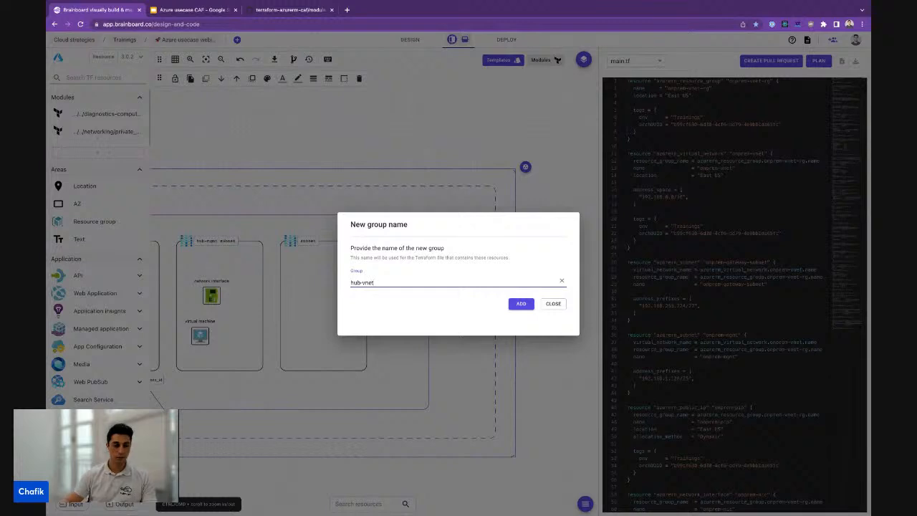
left_click(520, 304)
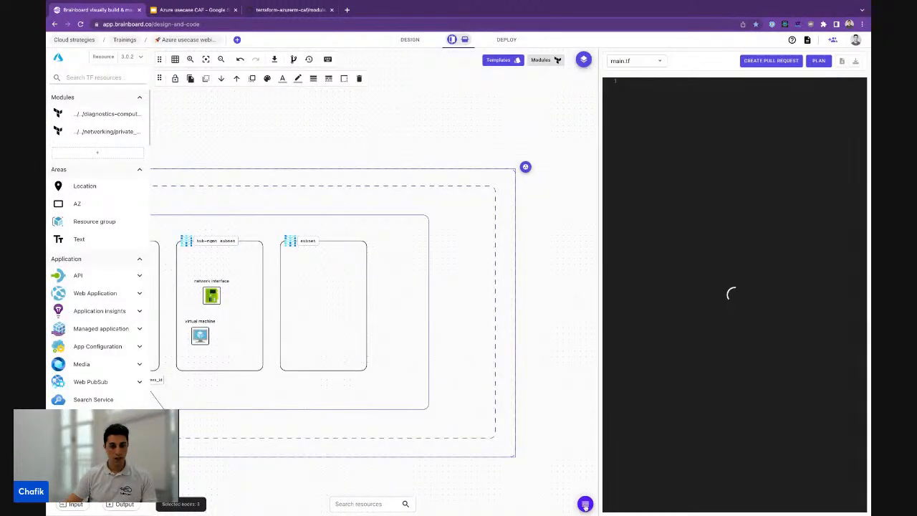
left_click(586, 504)
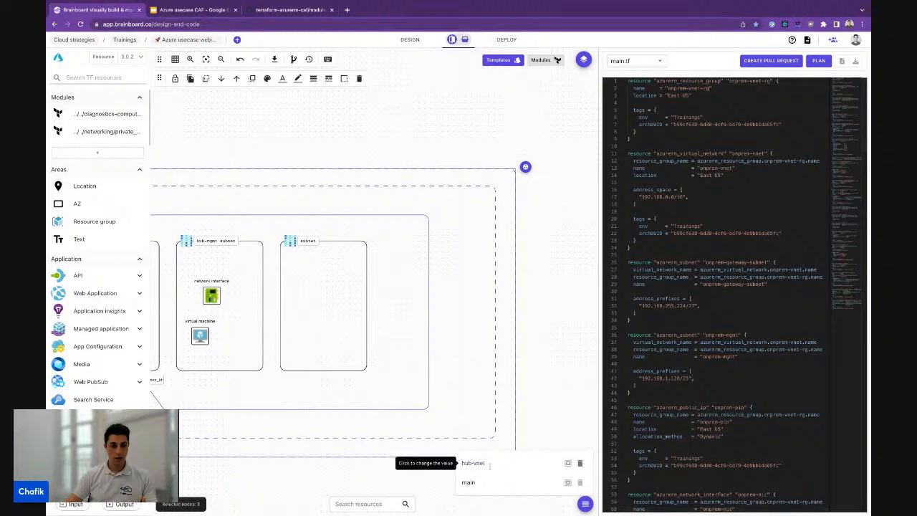
left_click(647, 62)
left_click(640, 74)
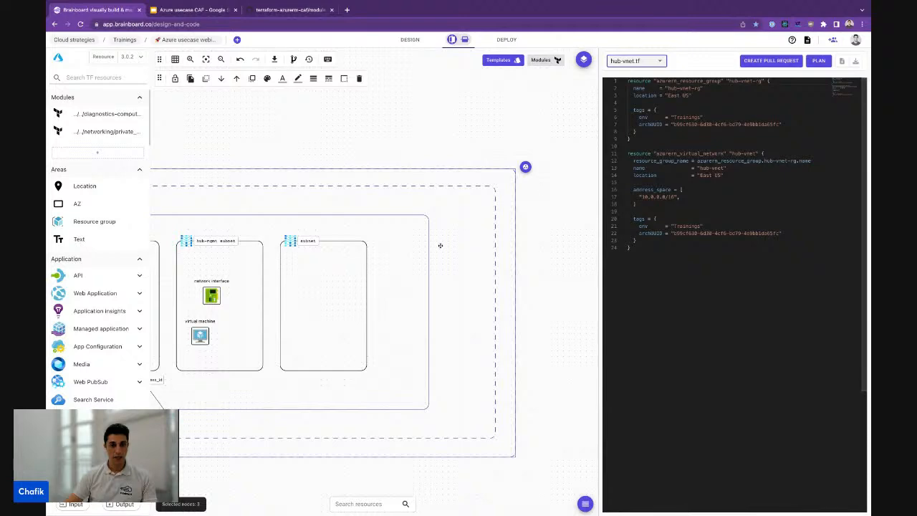
Deselect and pan across the hub and on-prem networks, then open the projects and architectures list
scroll(440, 245, "left", 3)
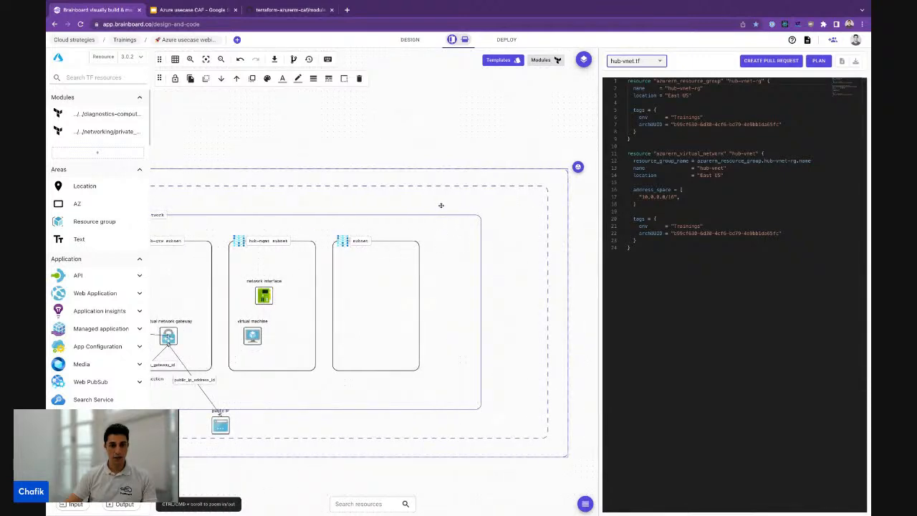
scroll(461, 211, "left", 4)
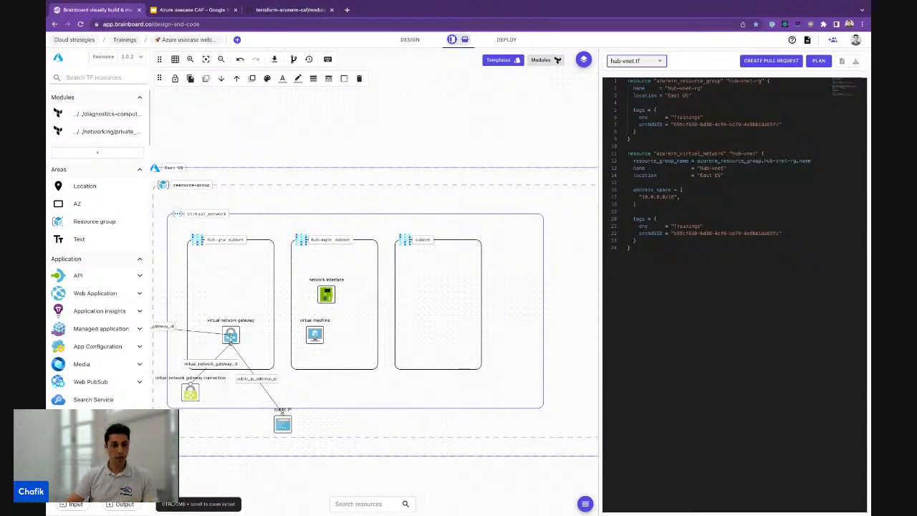
left_click(501, 121)
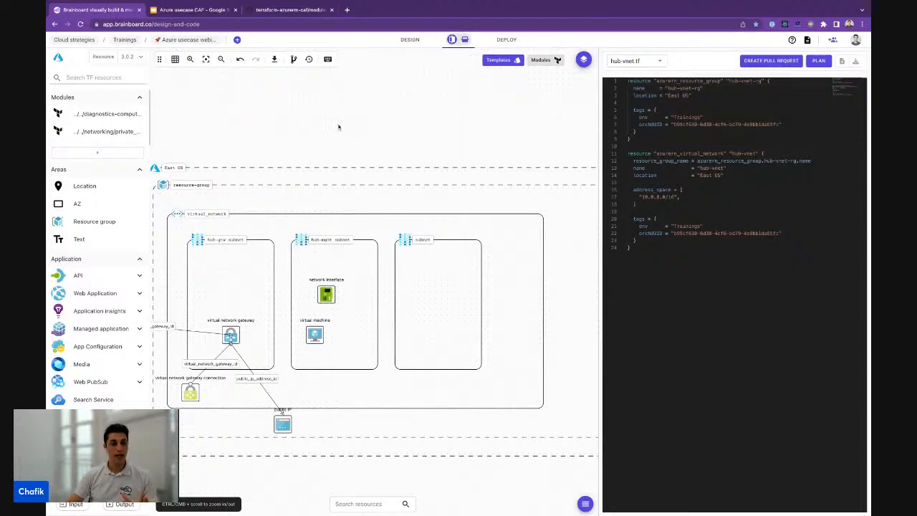
scroll(339, 127, "down", 2)
scroll(339, 127, "left", 5)
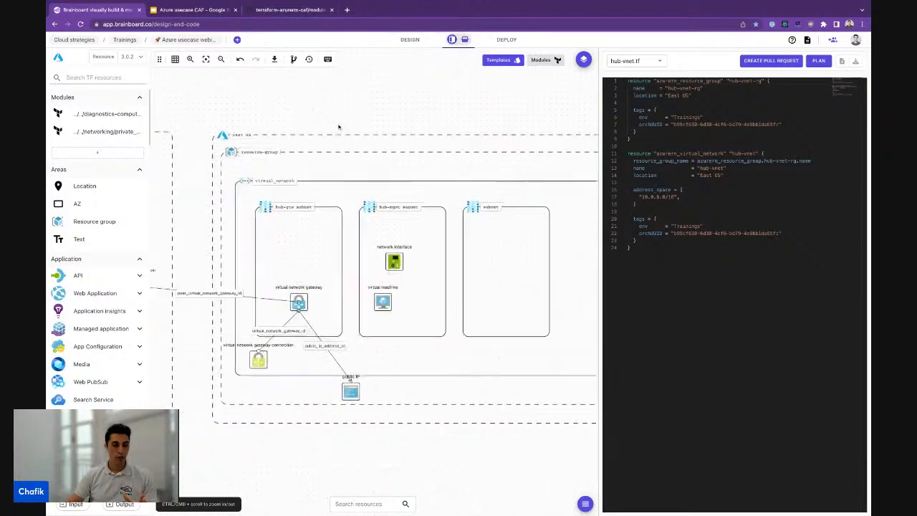
scroll(336, 127, "left", 5)
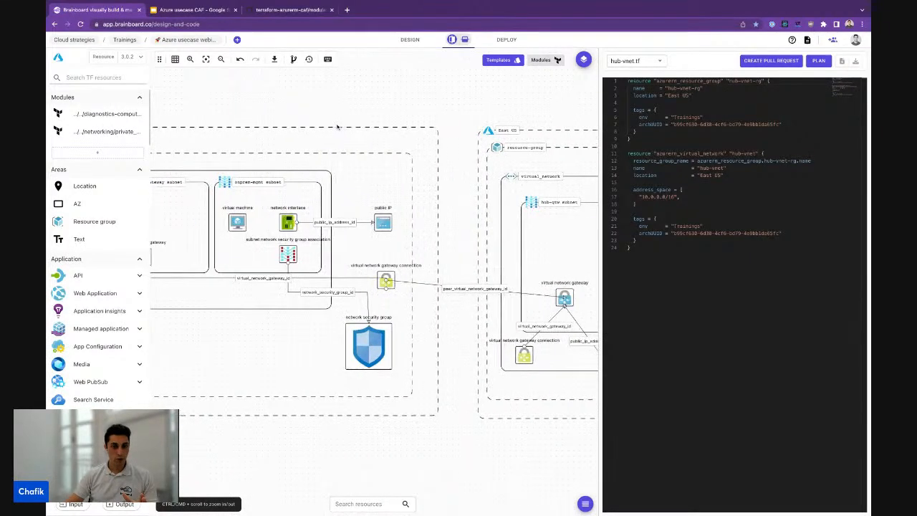
scroll(337, 126, "right", 3)
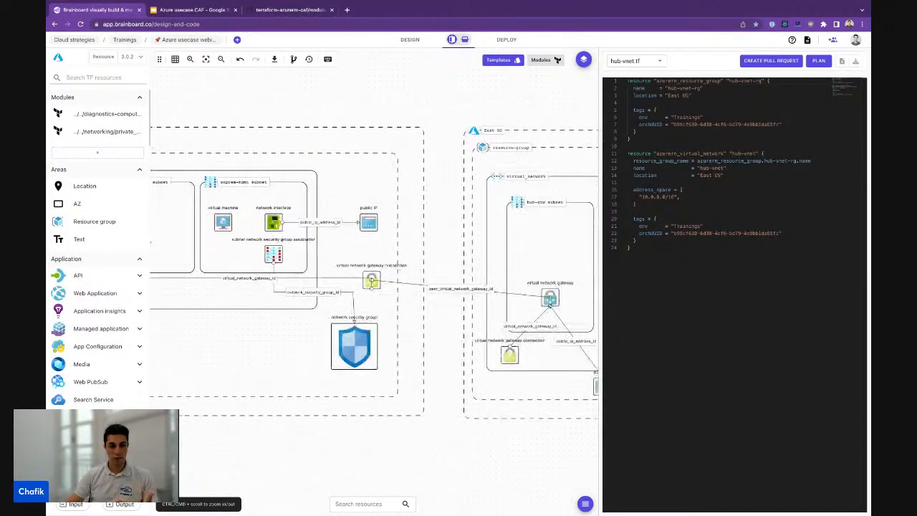
left_click(207, 41)
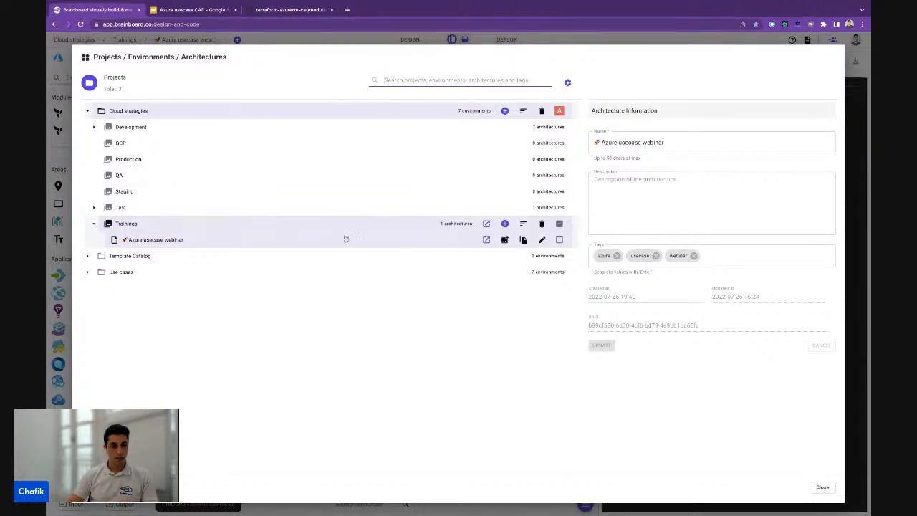
Clone Azure usecase webinar into Staging with its suggested name and sync enabled, then open the copy
left_click(523, 240)
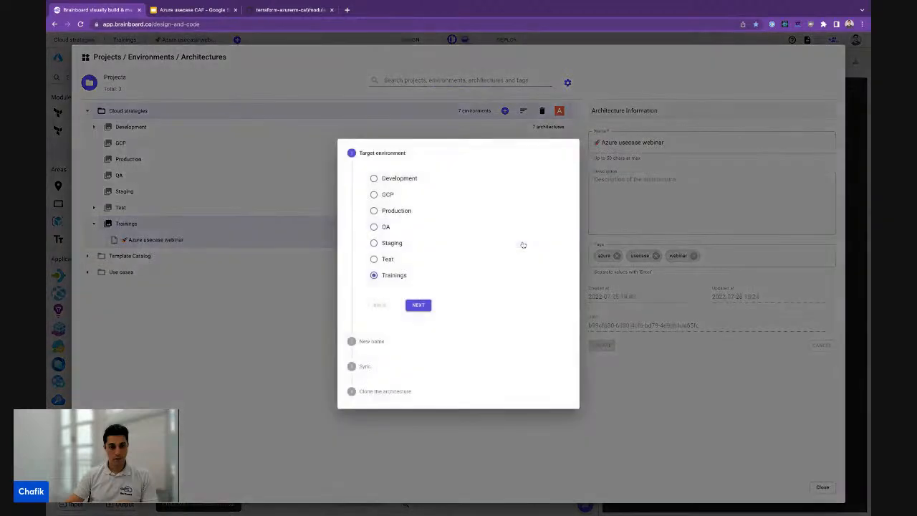
left_click(374, 244)
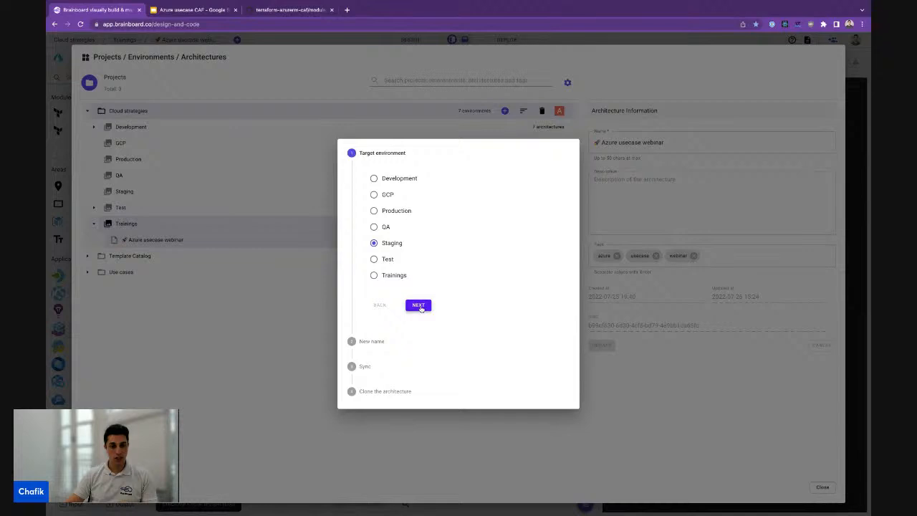
left_click(418, 305)
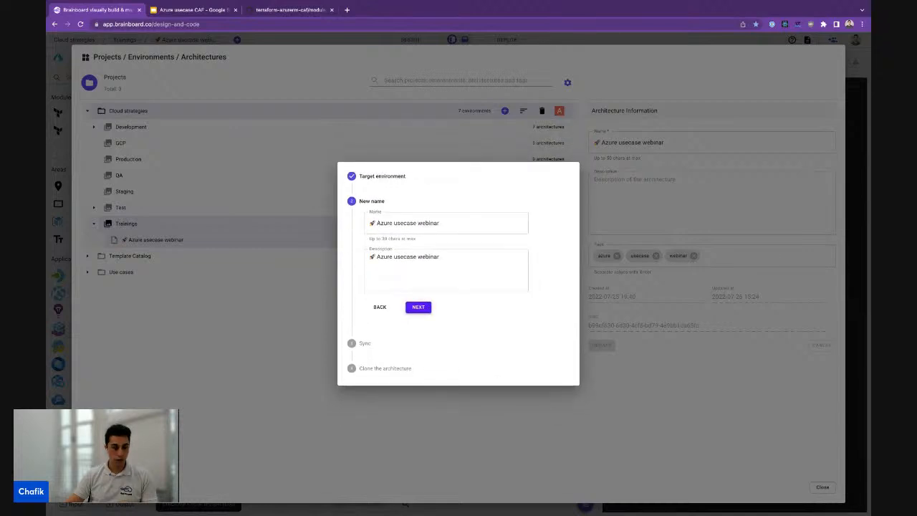
left_click(419, 306)
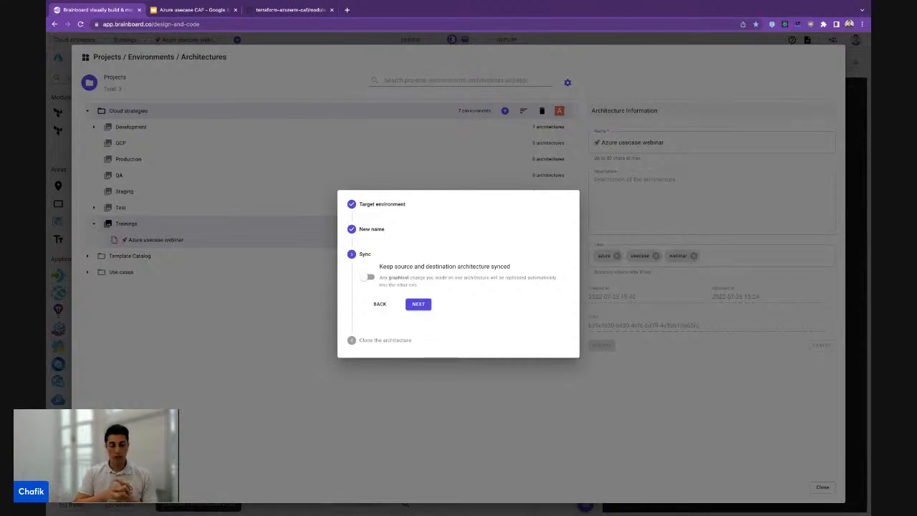
left_click(370, 278)
left_click(418, 305)
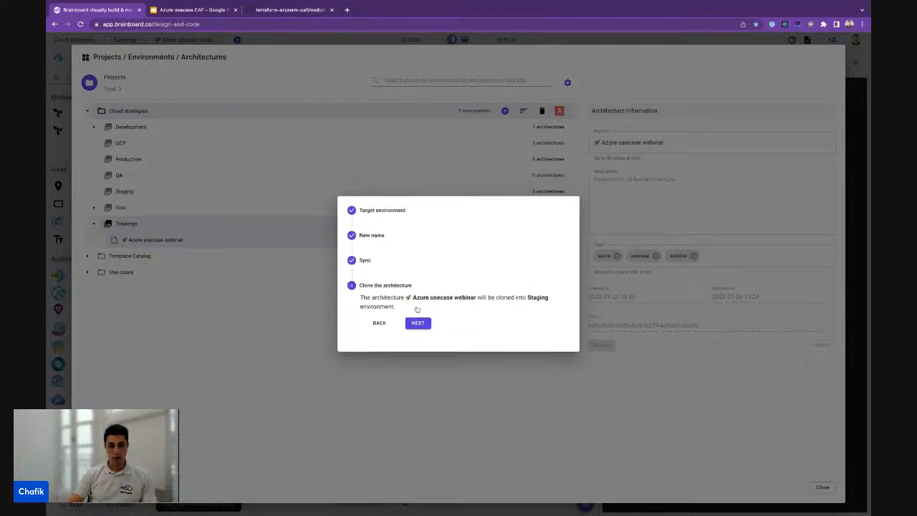
left_click(419, 322)
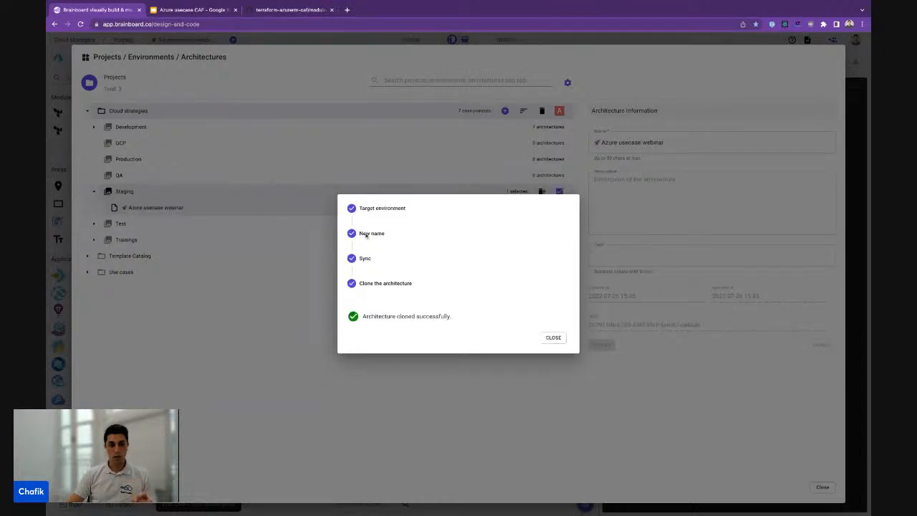
left_click(280, 220)
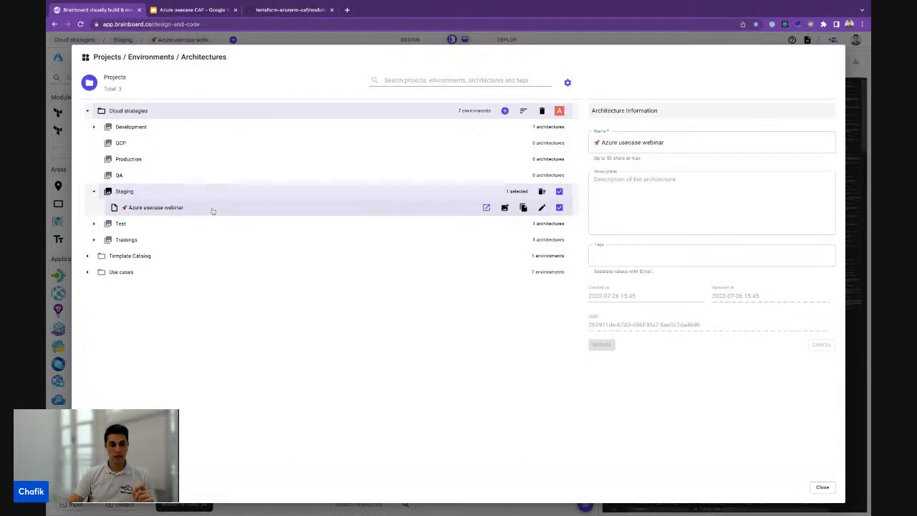
left_click(212, 210)
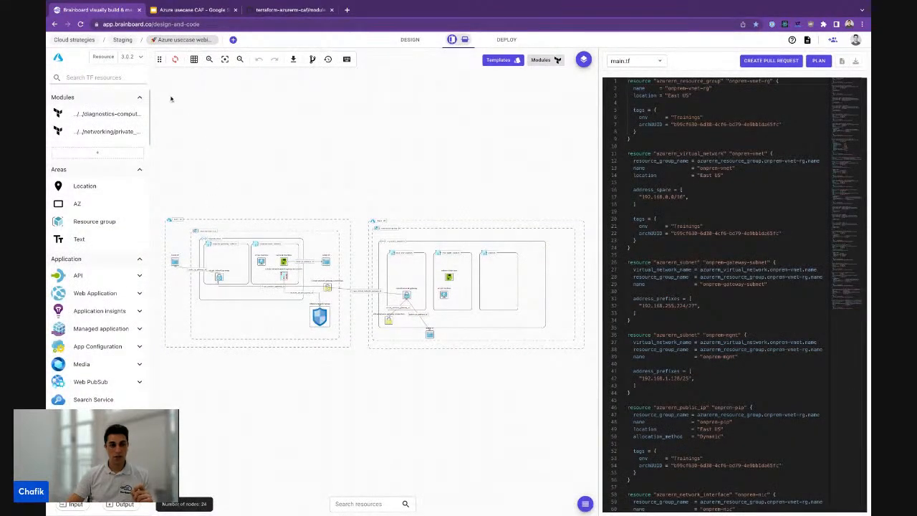
Move the network security group shield below the hub diagram
left_click(175, 59)
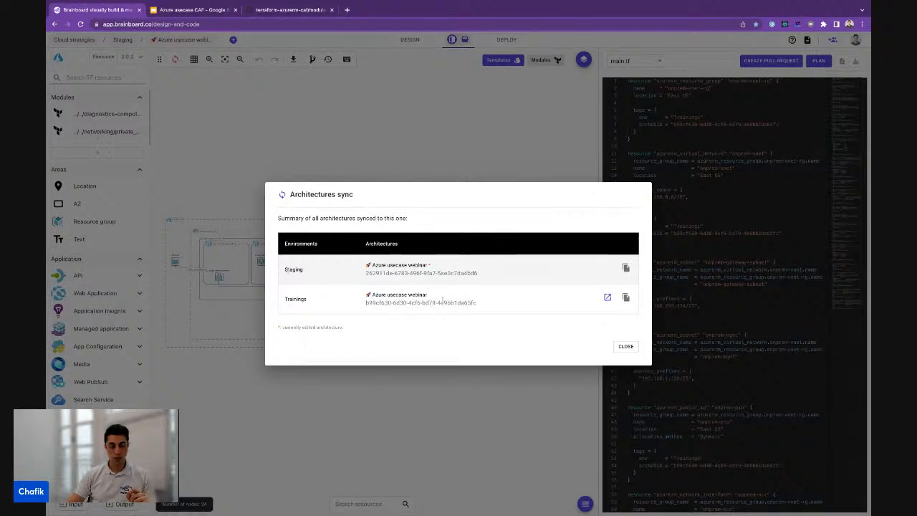
left_click(607, 297)
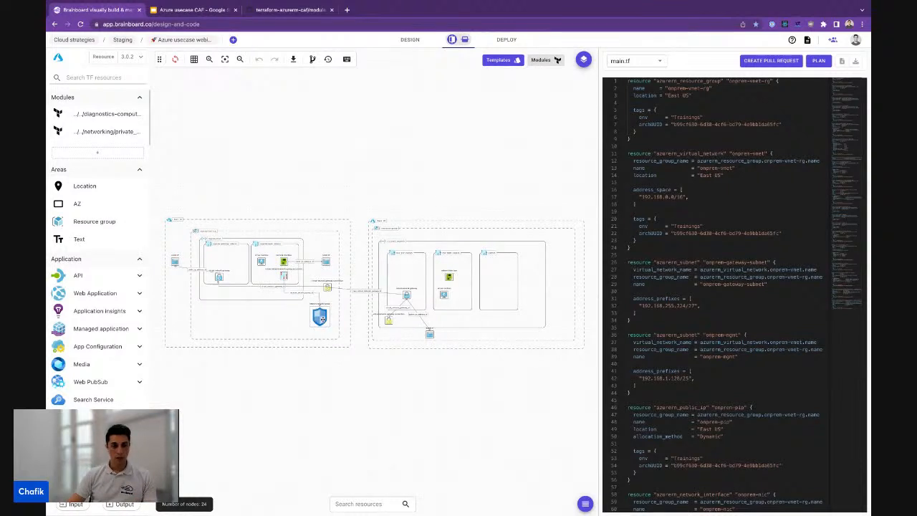
left_click_drag(319, 316, 314, 362)
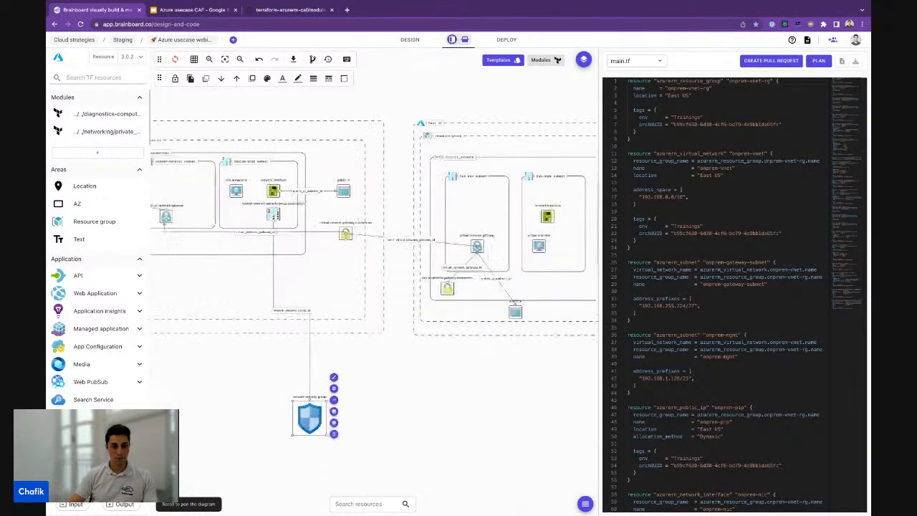
Switch to the synced Trainings architecture from the sync summary
left_click(175, 60)
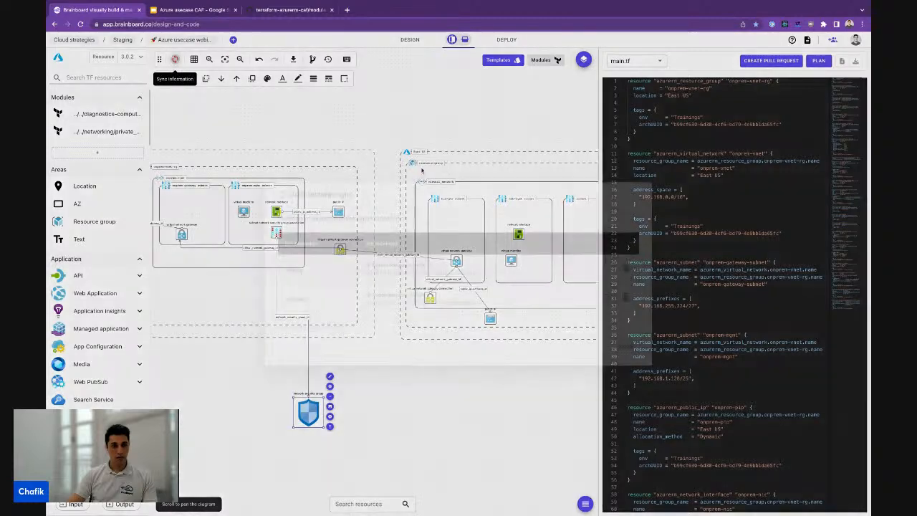
left_click(608, 299)
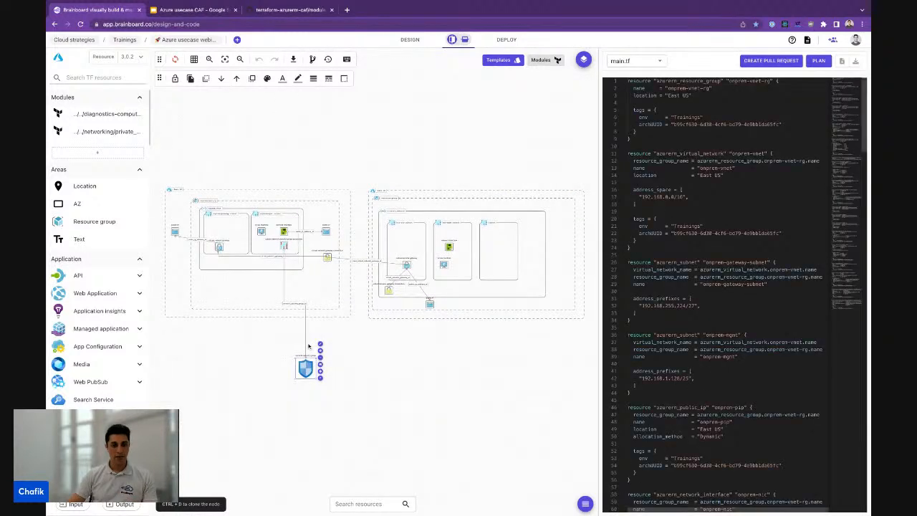
scroll(309, 346, "up", 2)
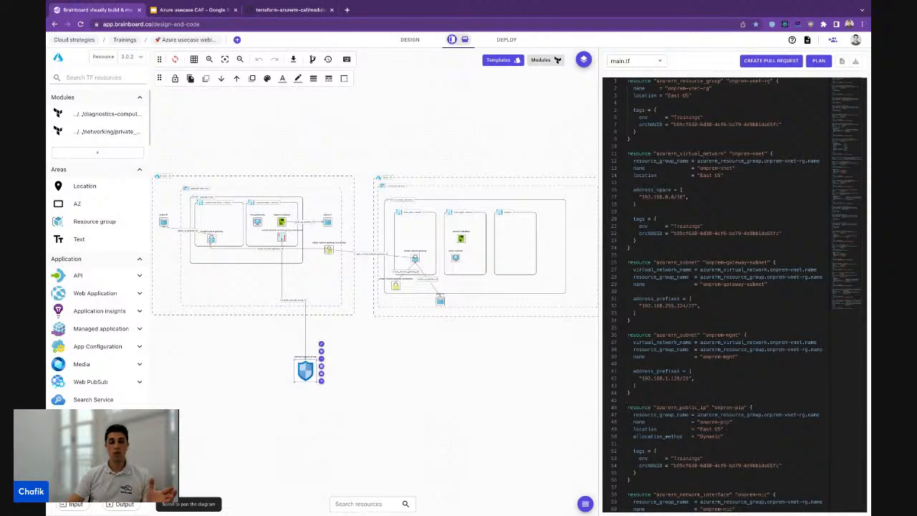
Add env1_var as a string-type architecture variable alongside shared_key and vm_size
left_click(74, 505)
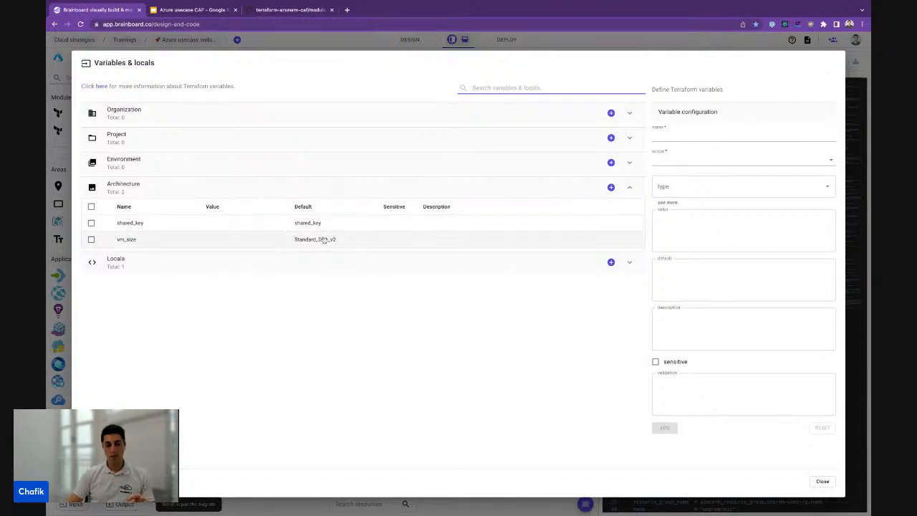
left_click(143, 245)
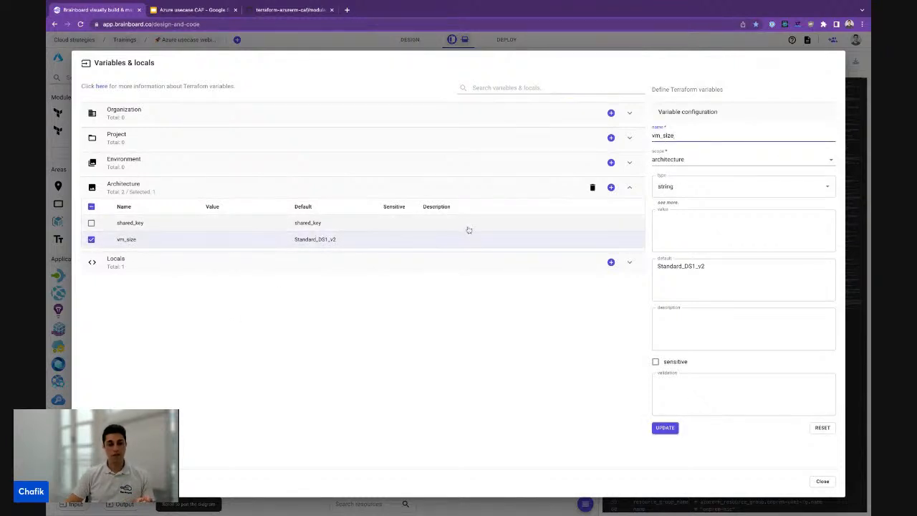
left_click(611, 187)
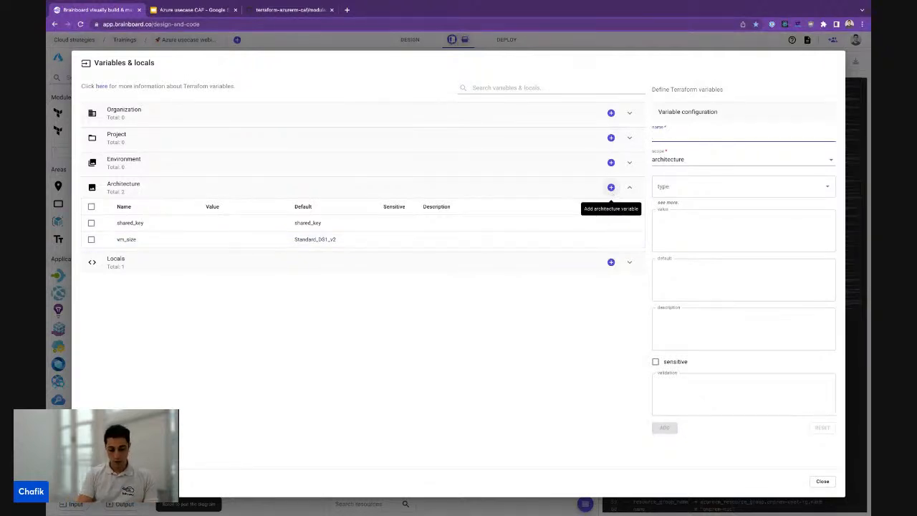
type("envT_var")
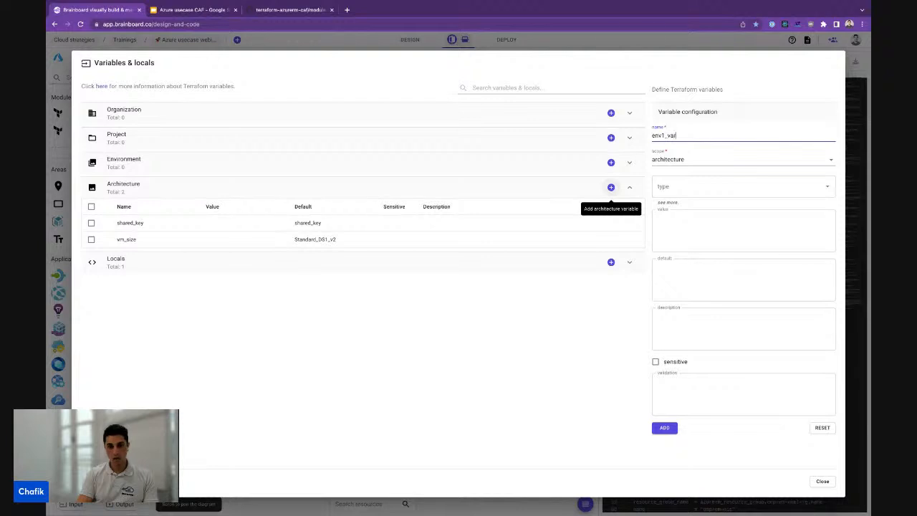
left_click(726, 186)
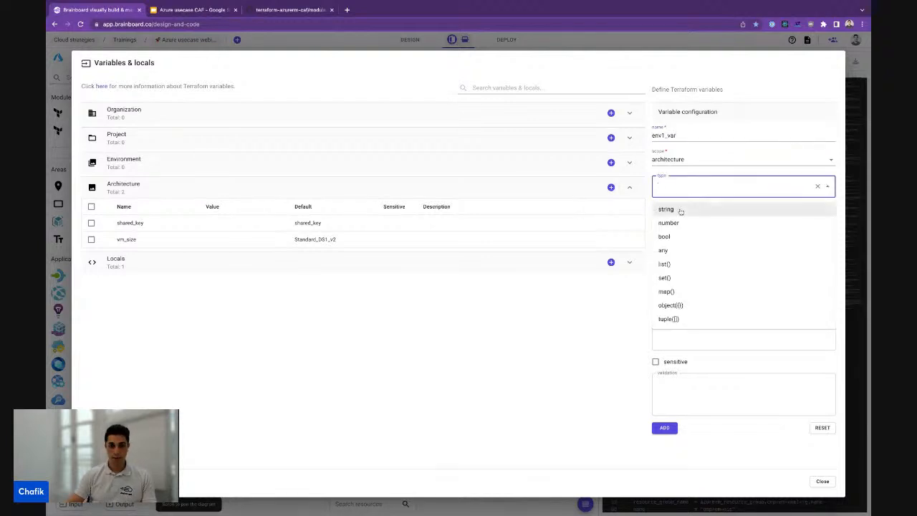
left_click(681, 211)
left_click(665, 428)
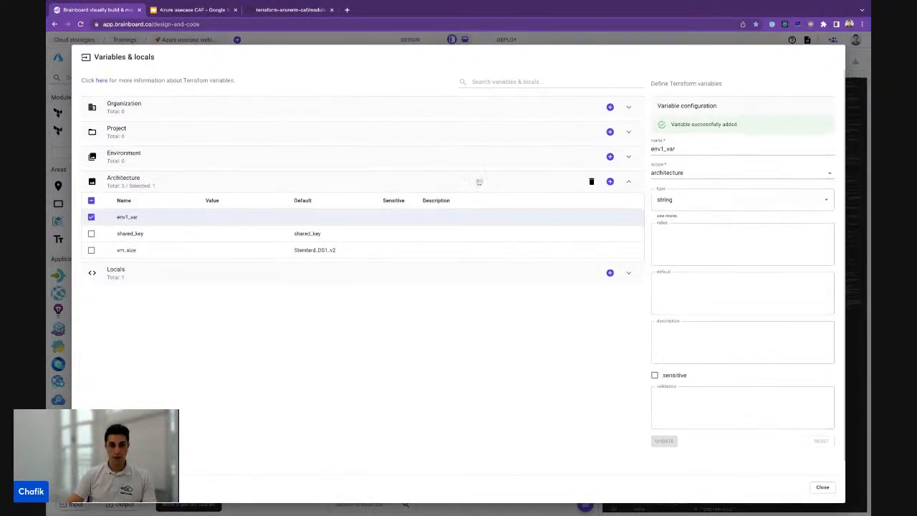
left_click(421, 40)
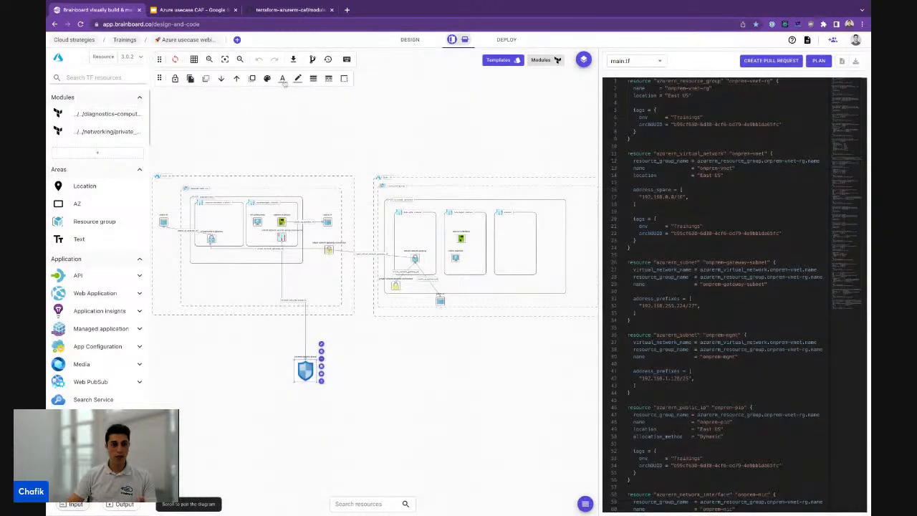
Open the synced Staging copy and check its variables list only shared_key and vm_size
left_click(175, 59)
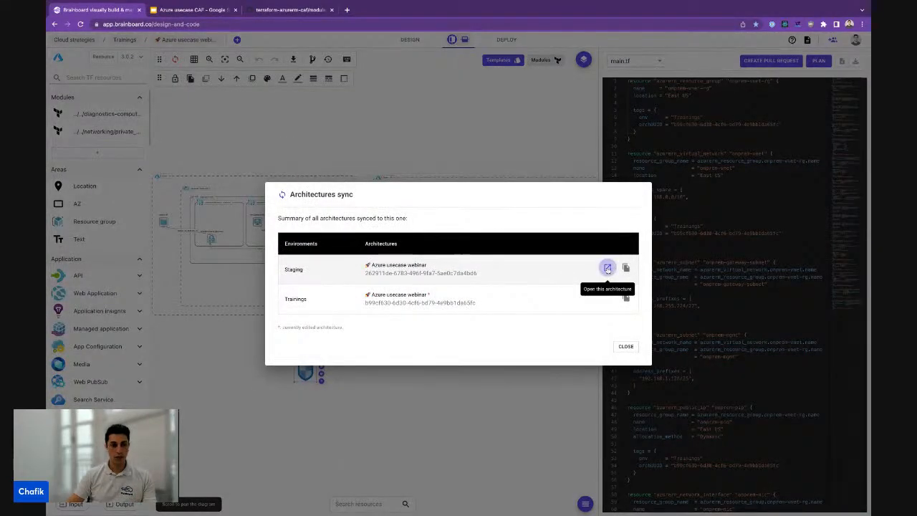
left_click(608, 269)
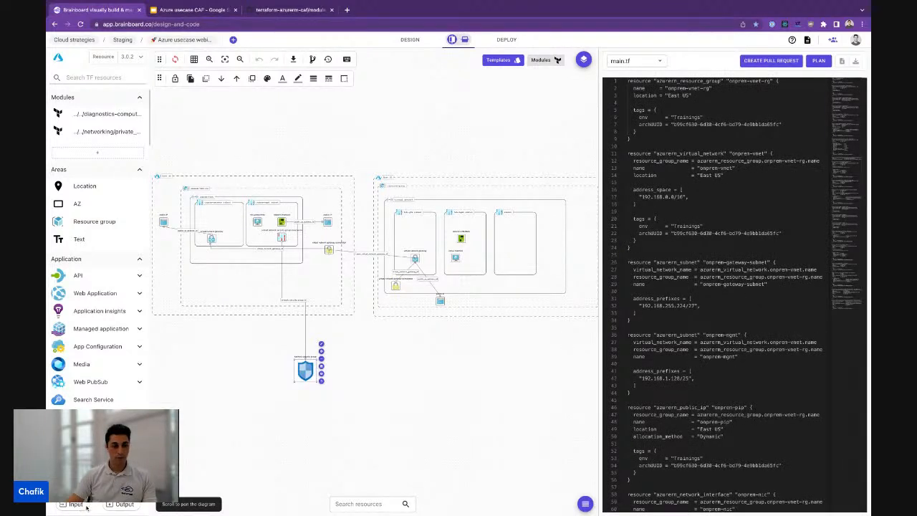
left_click(75, 503)
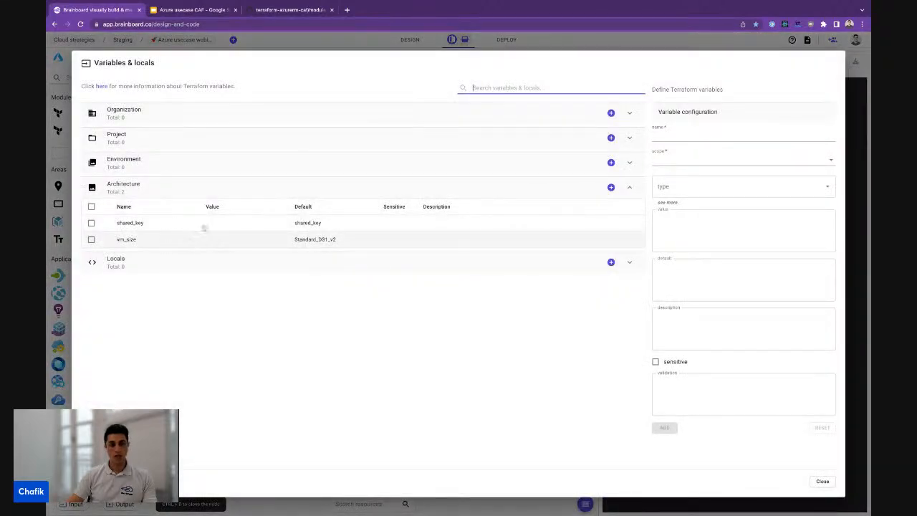
left_click(369, 34)
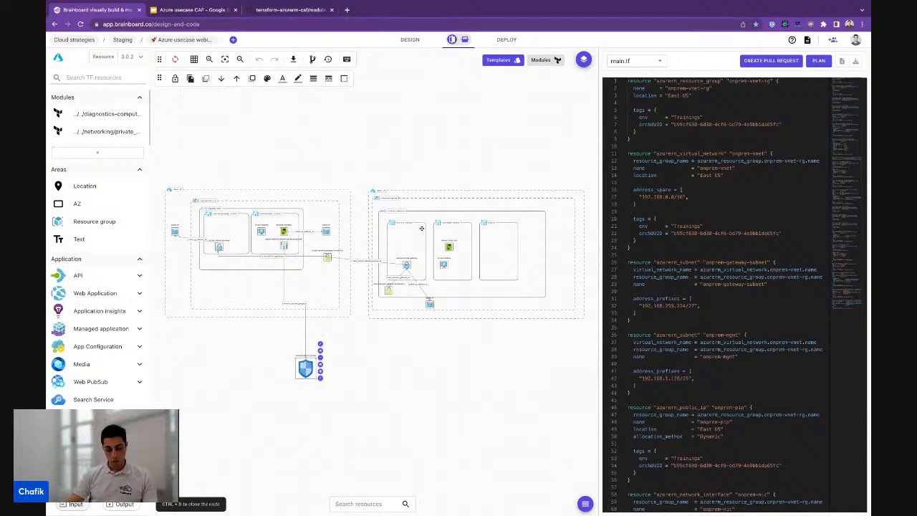
scroll(406, 234, "up", 2)
scroll(406, 233, "up", 2)
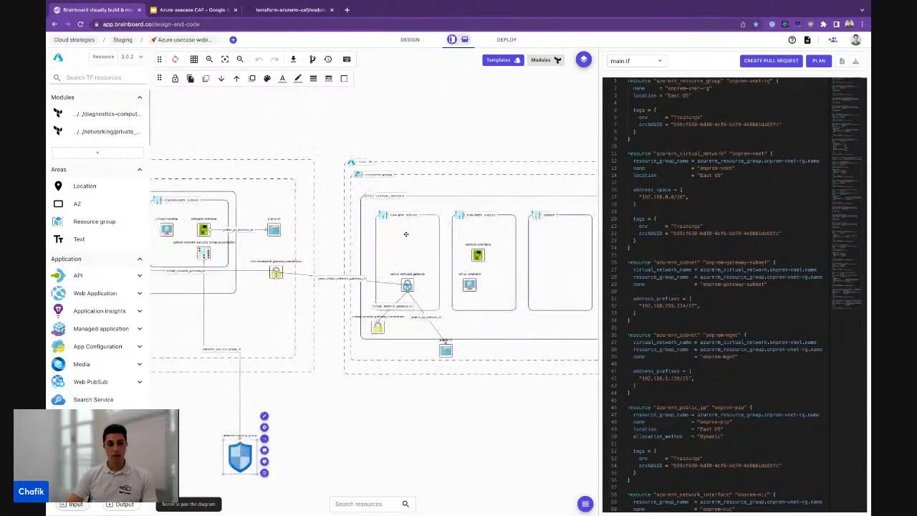
scroll(405, 234, "up", 1)
scroll(405, 234, "up", 1)
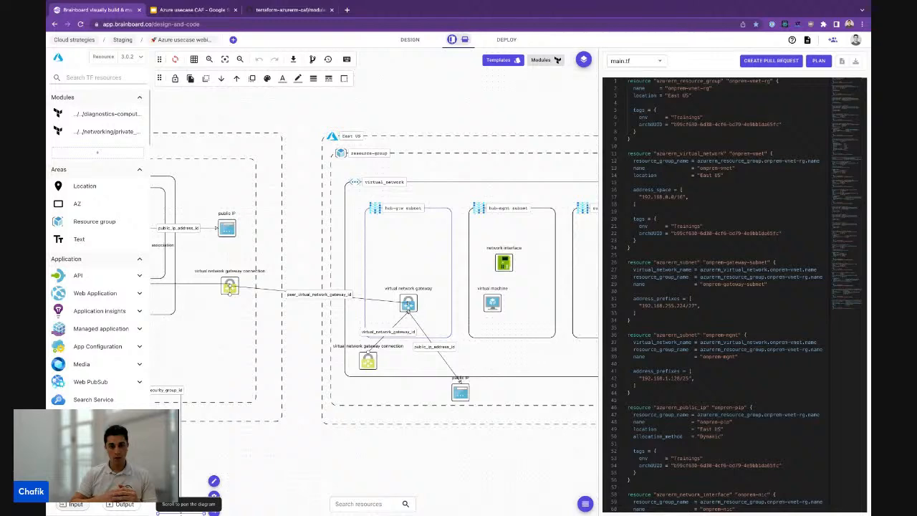
scroll(374, 287, "right", 5)
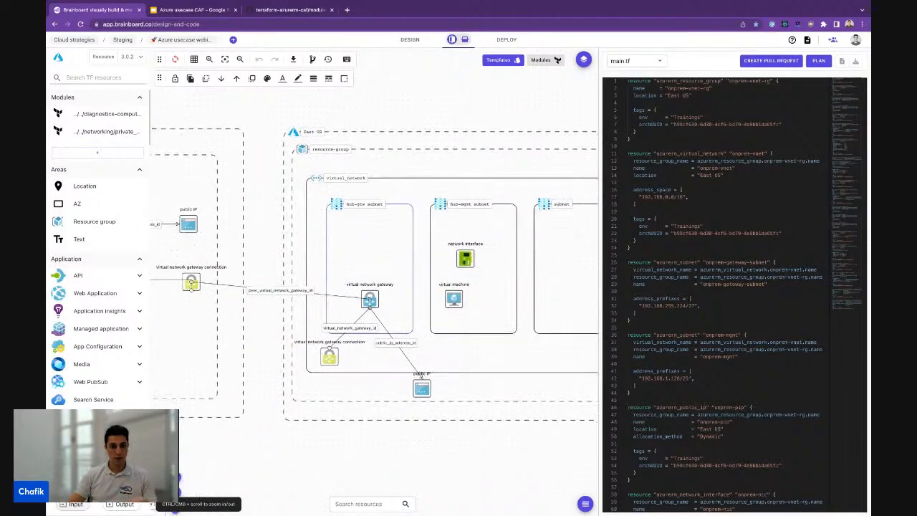
scroll(374, 287, "left", 3)
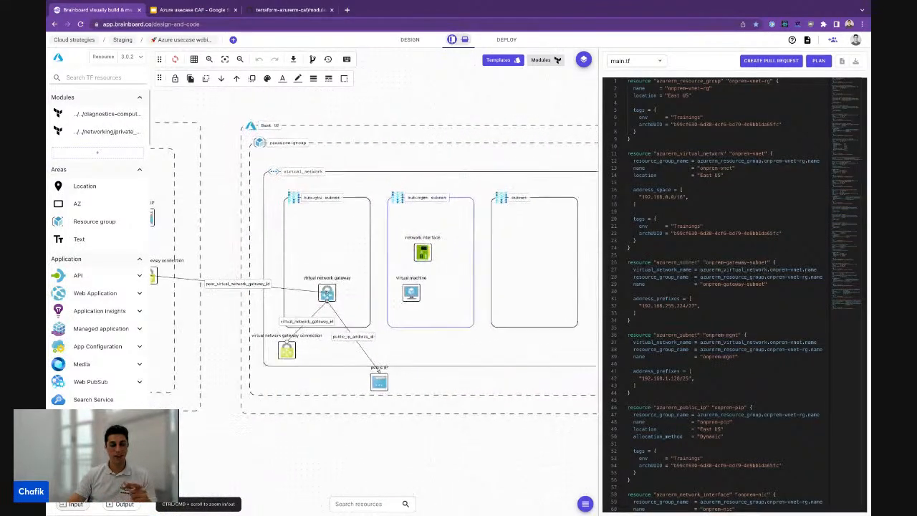